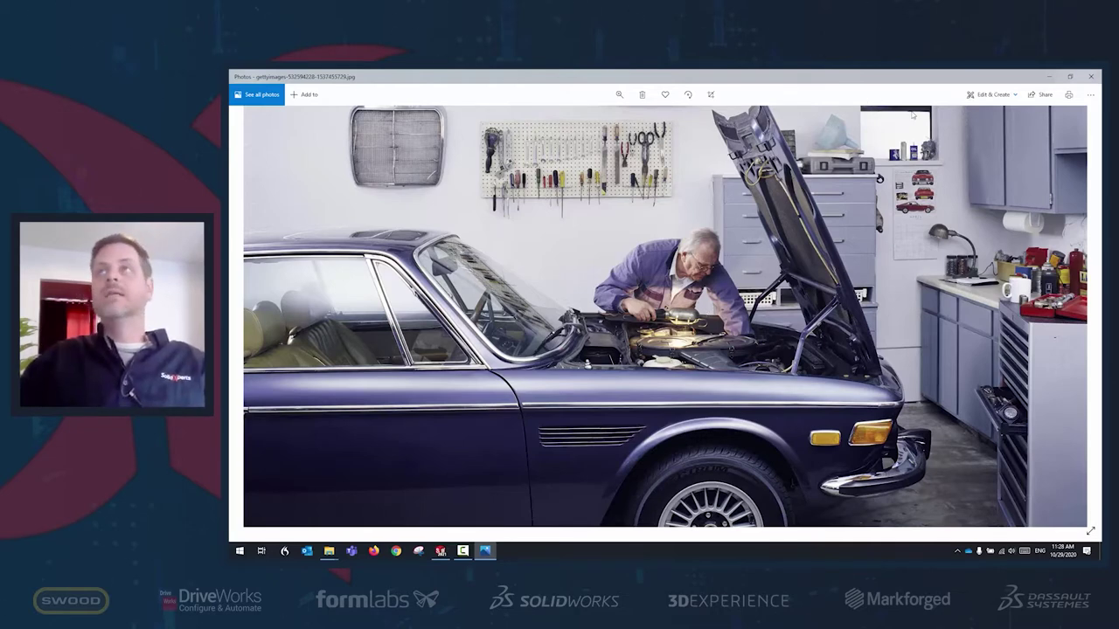
# Switch to SOLIDWORKS and sketch a circle of about 32 mm radius just below the lower end of the angled lines.
pyautogui.click(1049, 77)
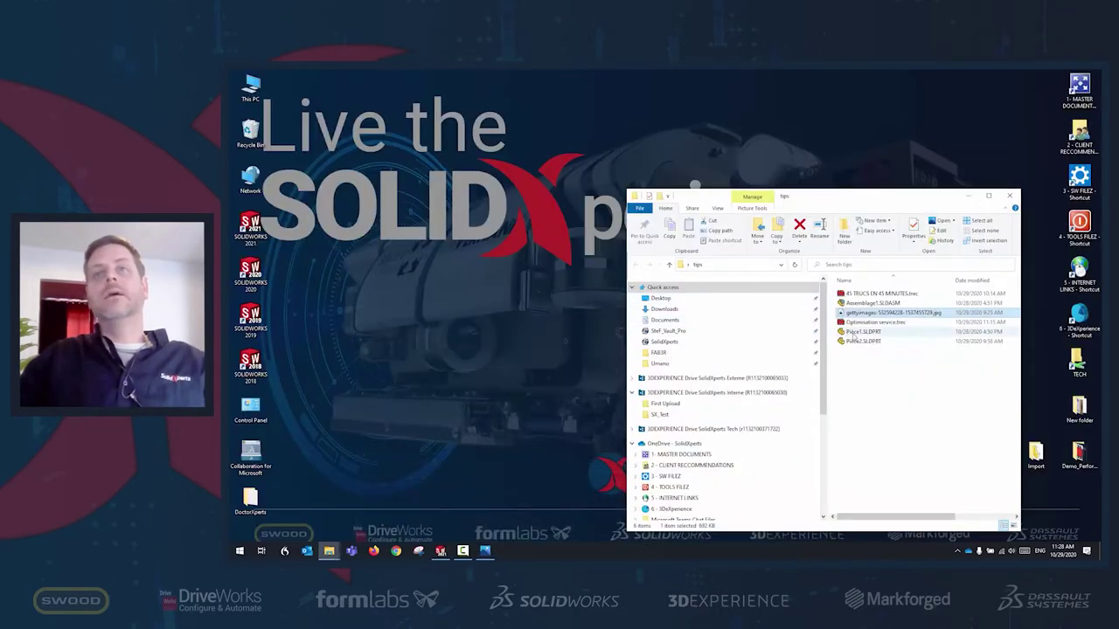
pyautogui.click(441, 550)
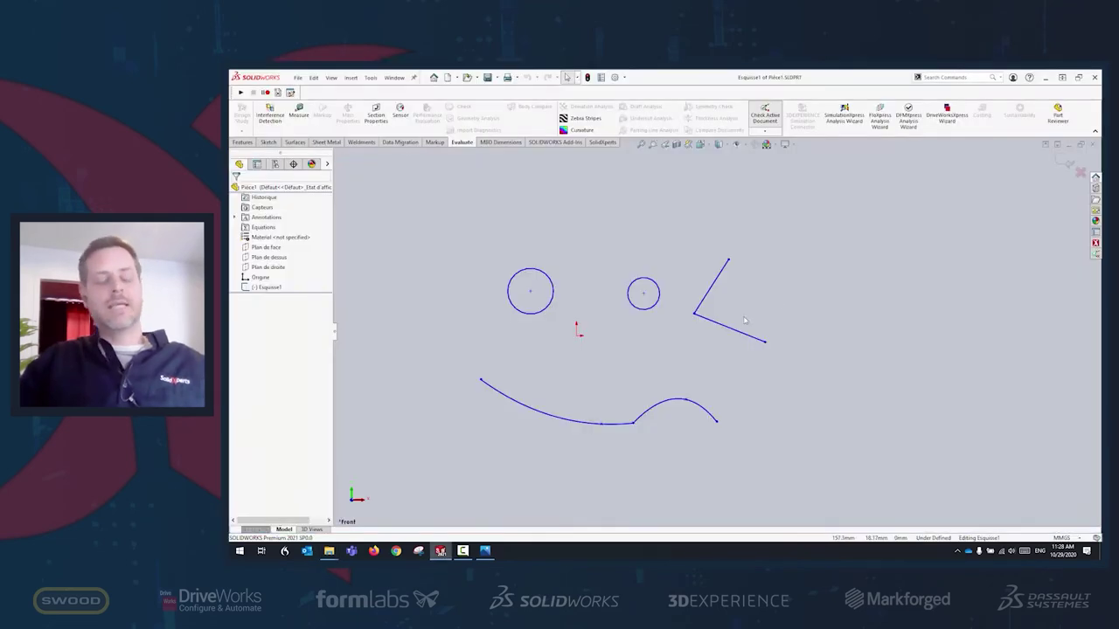
pyautogui.press('s')
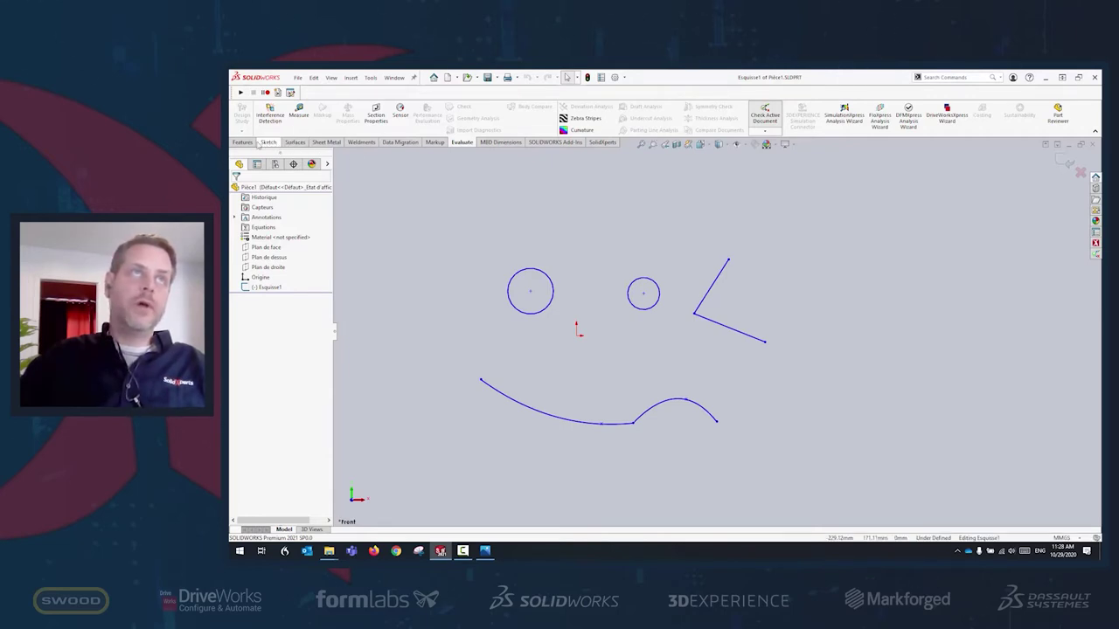
pyautogui.click(268, 142)
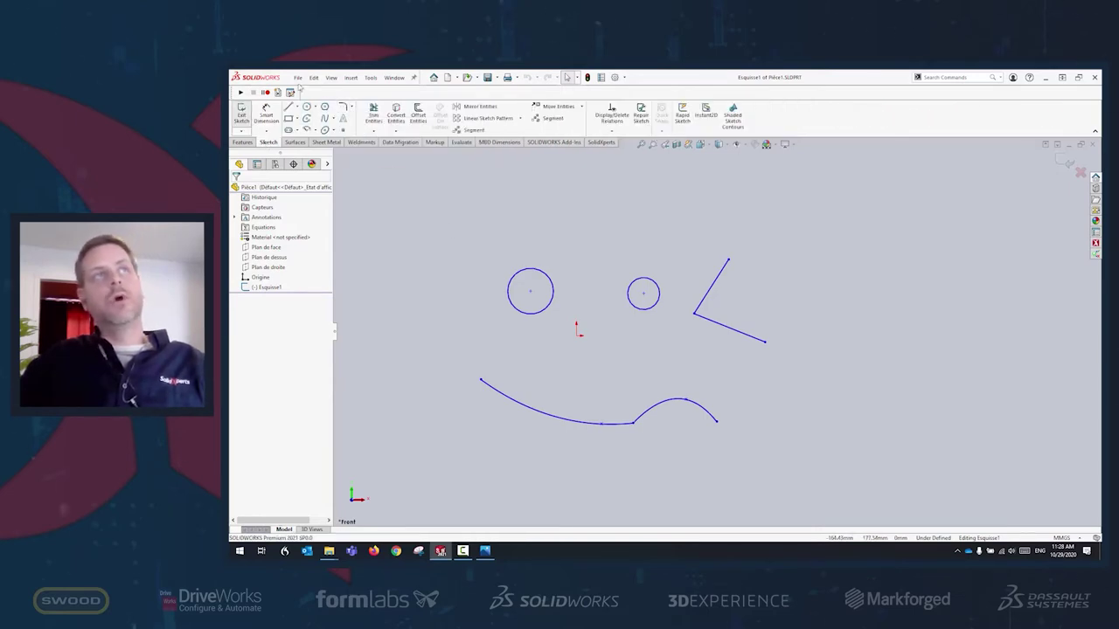
pyautogui.click(307, 106)
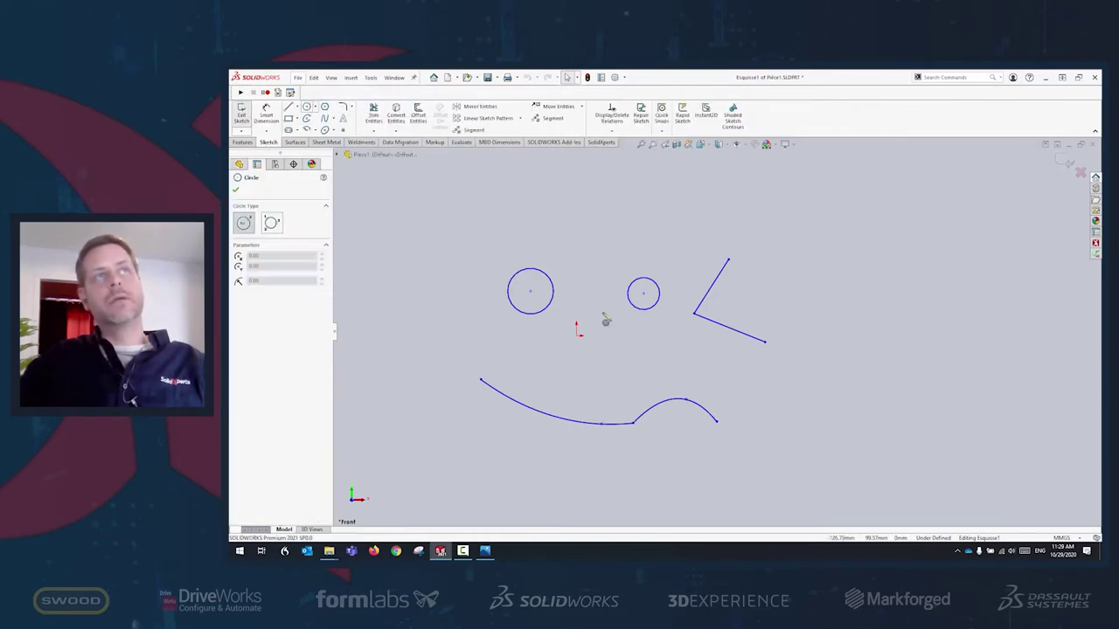
pyautogui.click(757, 379)
pyautogui.click(789, 394)
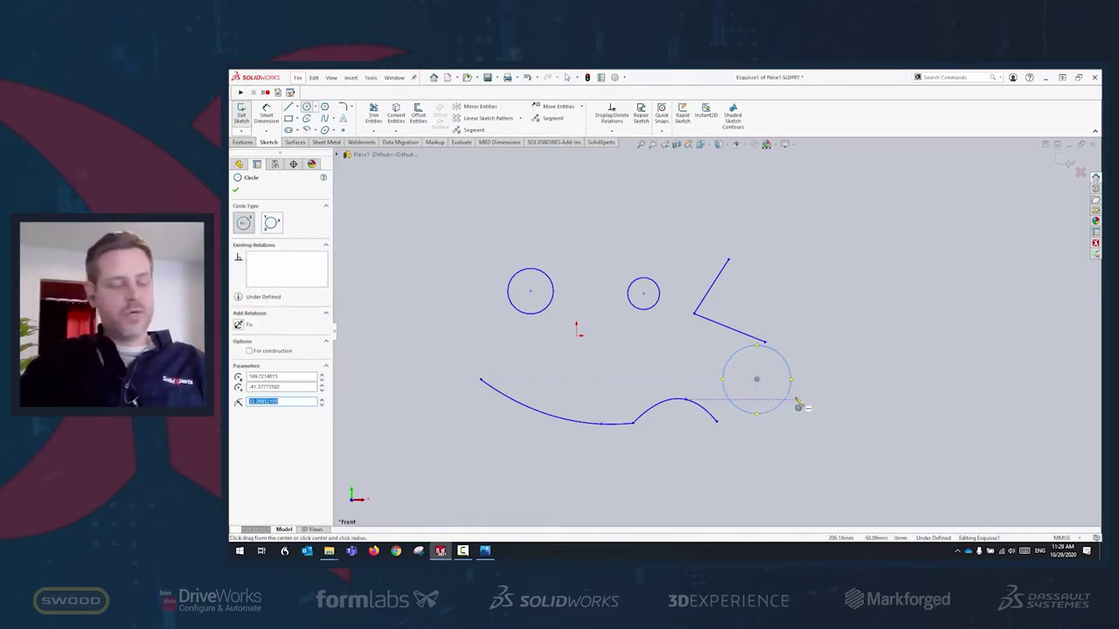
pyautogui.press('Escape')
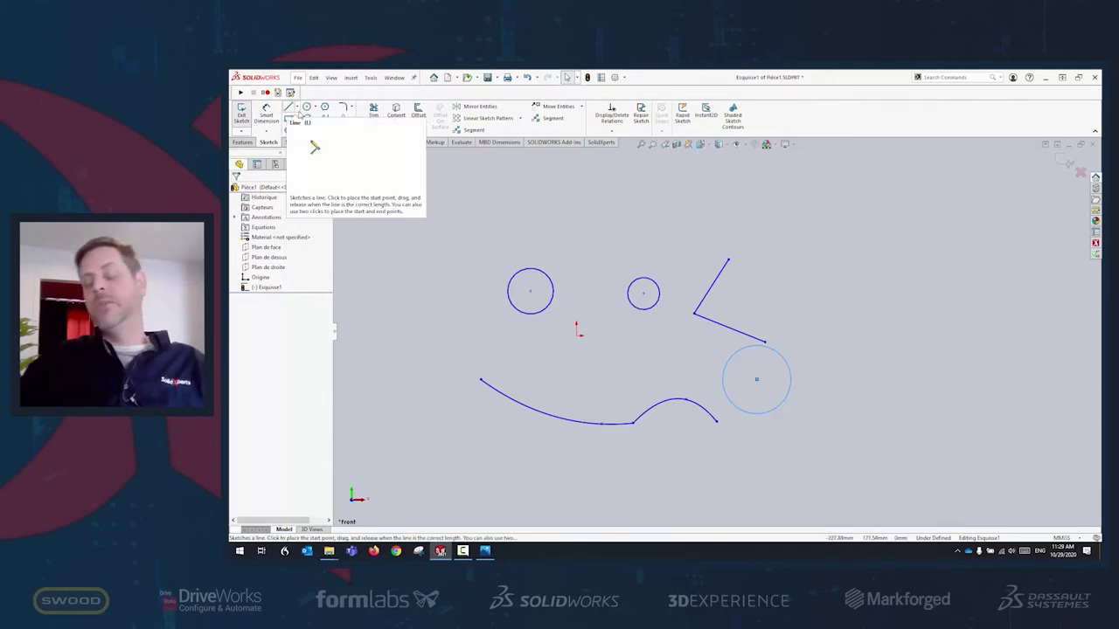
pyautogui.click(815, 333)
# Open the sketch shortcut bar's customization settings, examine the command search and available shortcut bars, and close the settings.
pyautogui.press('s')
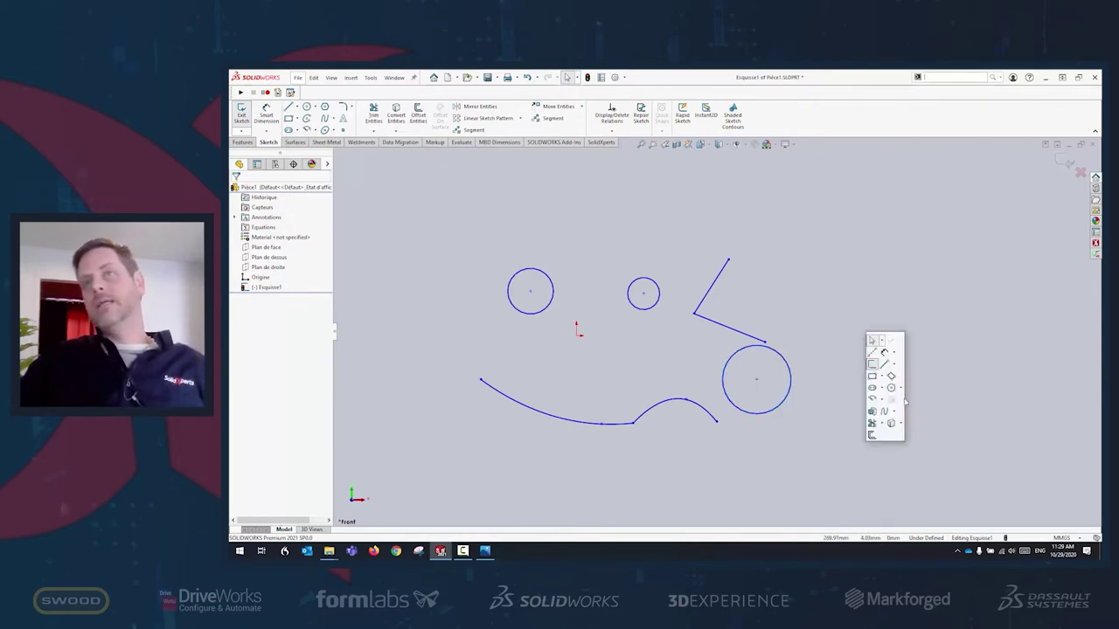
pyautogui.press('s')
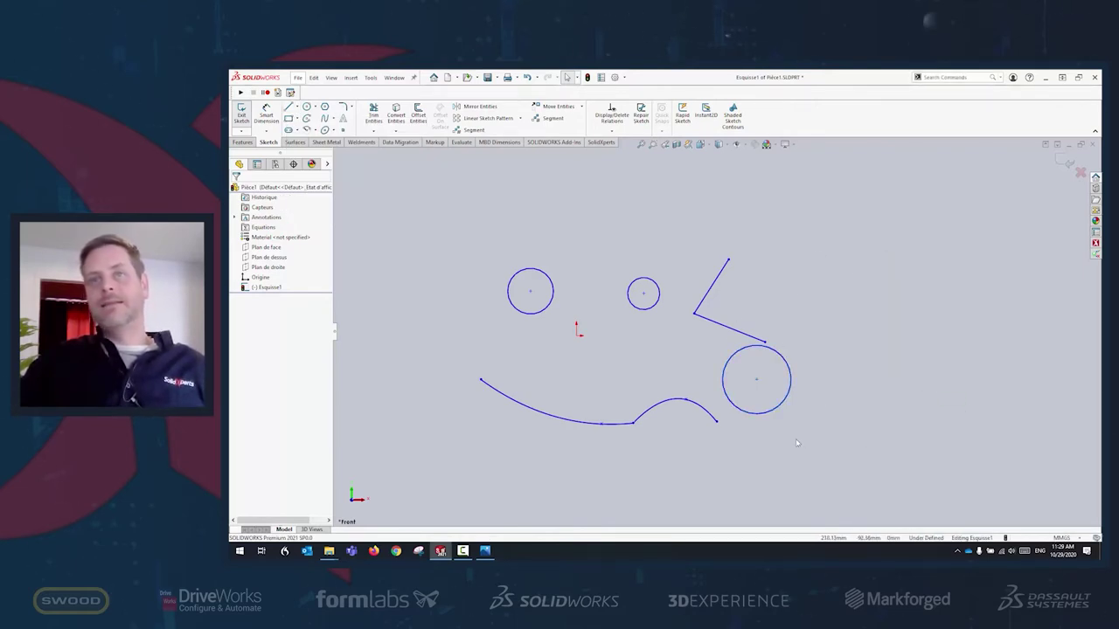
pyautogui.press('s')
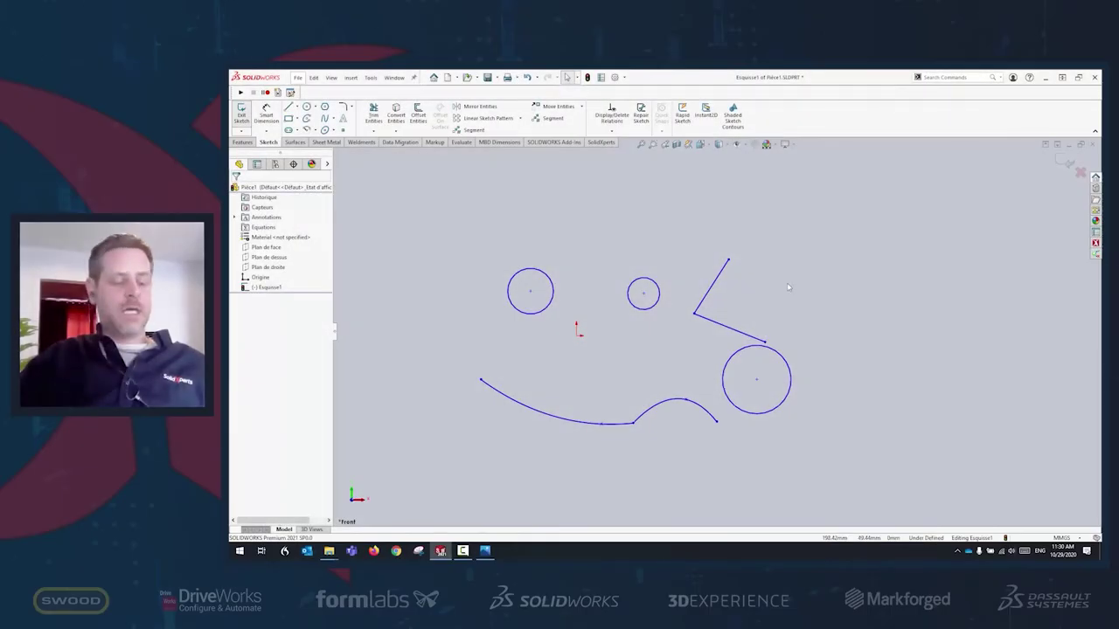
pyautogui.press('s')
pyautogui.rightClick(808, 327)
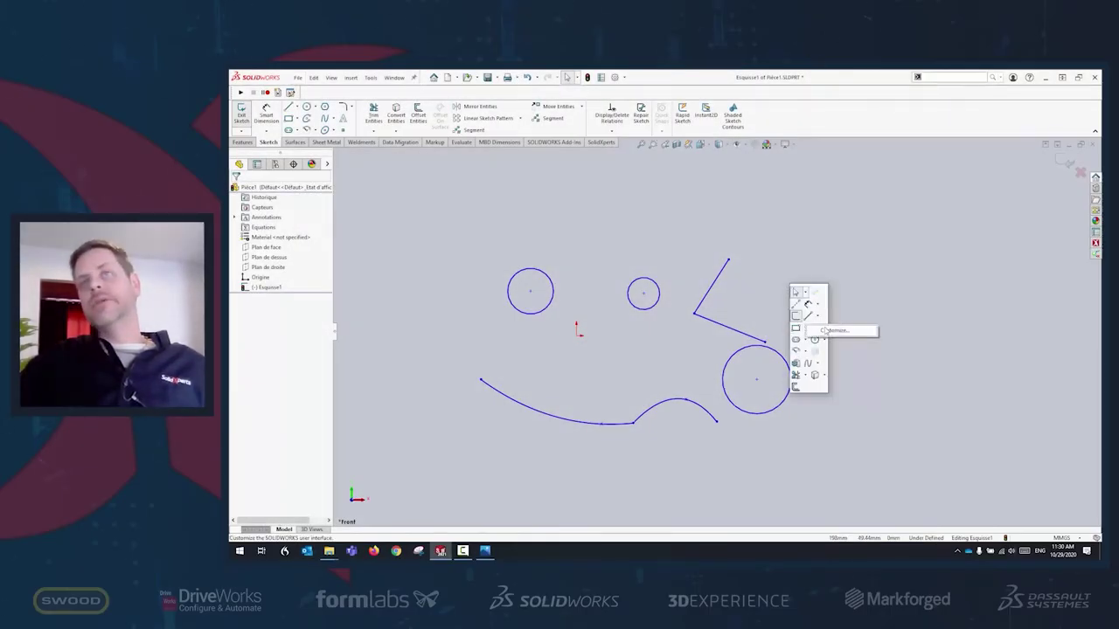
pyautogui.click(826, 331)
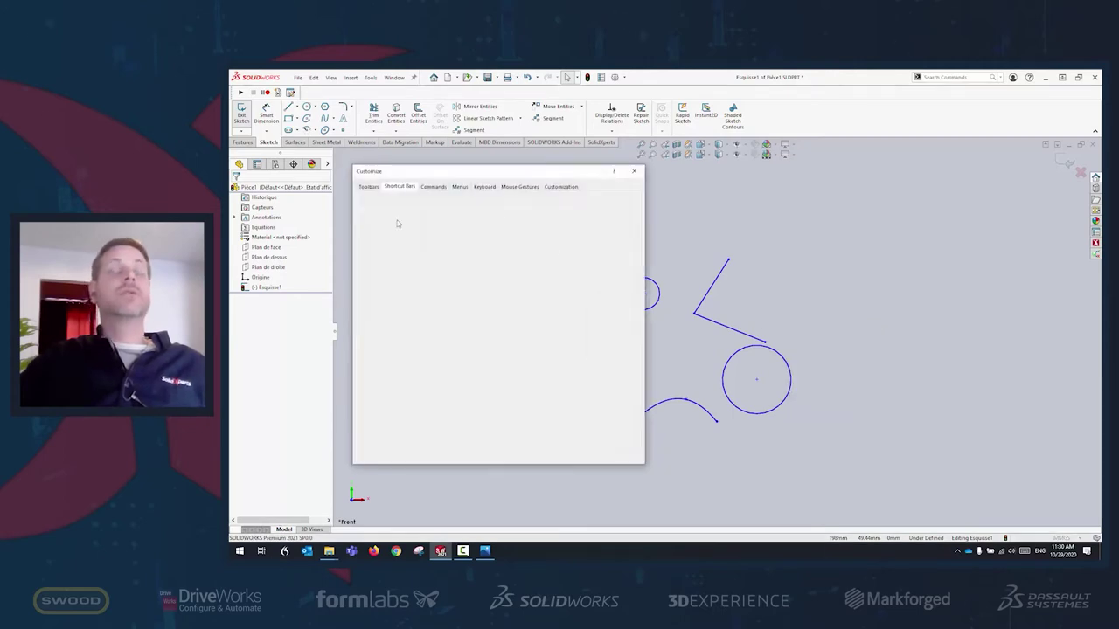
pyautogui.moveTo(452, 173)
pyautogui.mouseDown()
pyautogui.moveTo(731, 190)
pyautogui.moveTo(460, 173)
pyautogui.mouseUp()
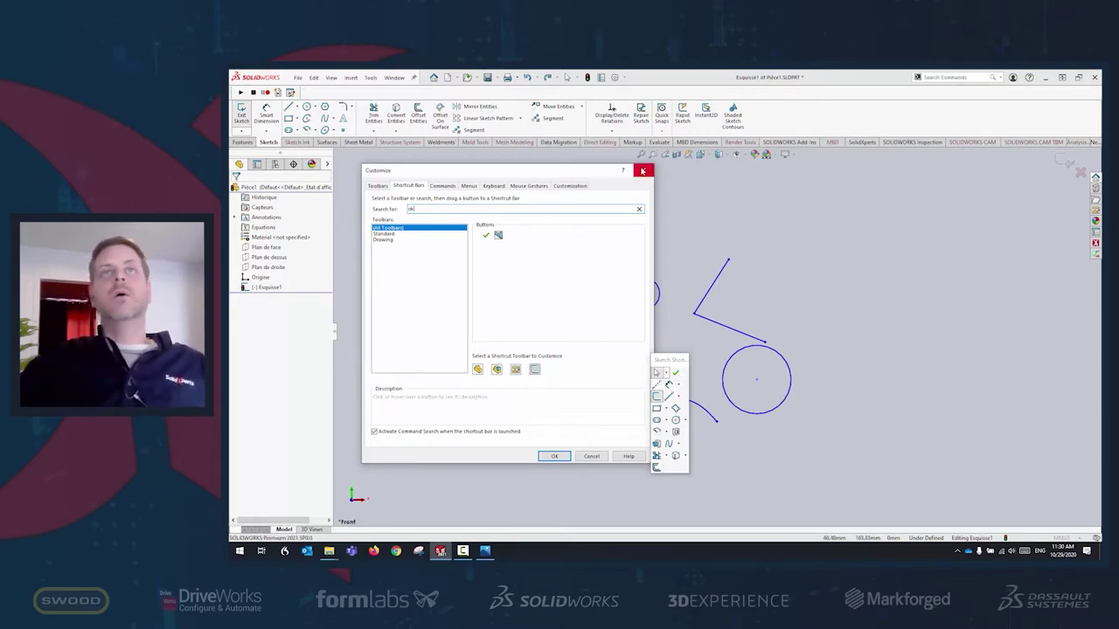
pyautogui.press('Return')
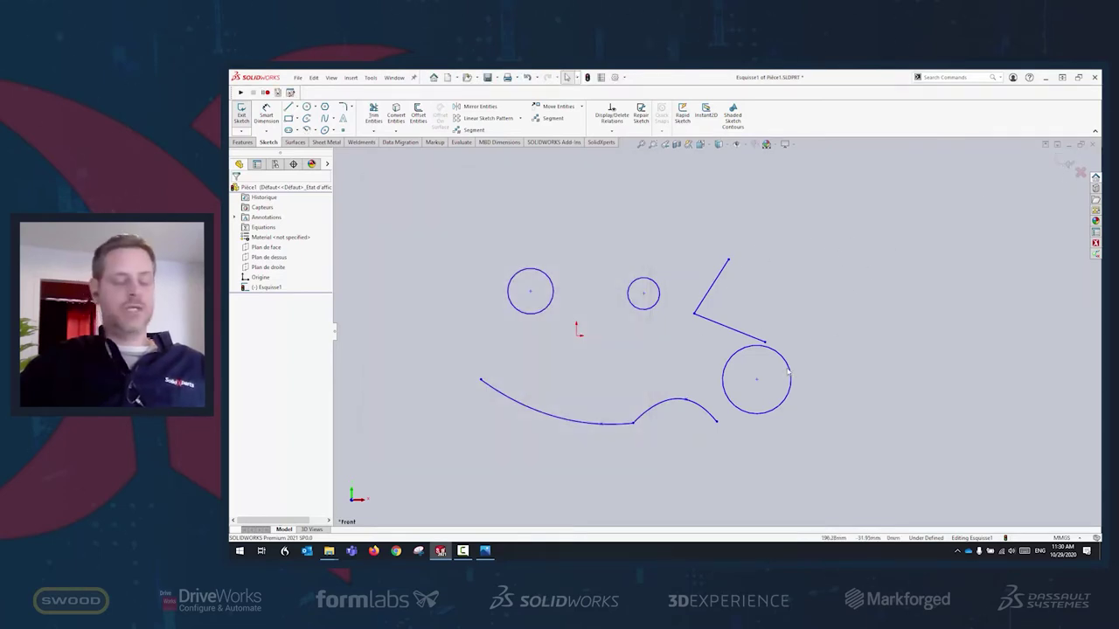
# Select the two angled lines together to view the relations offered for them, and clear the selection.
pyautogui.press('s')
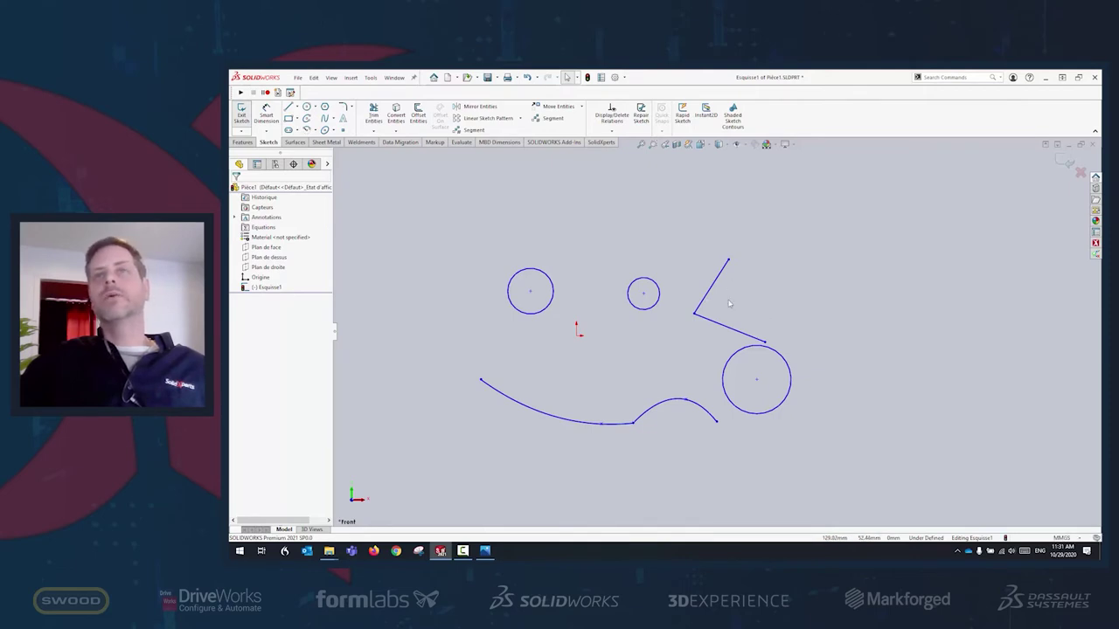
pyautogui.click(715, 286)
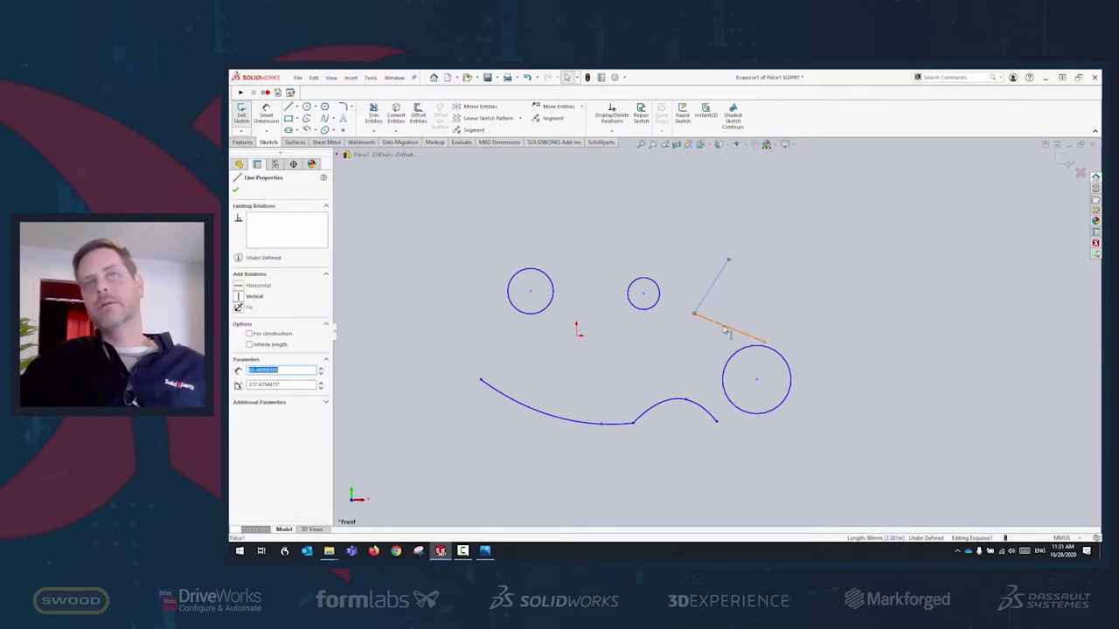
pyautogui.keyDown('ctrl'); pyautogui.click(725, 327); pyautogui.keyUp('ctrl')
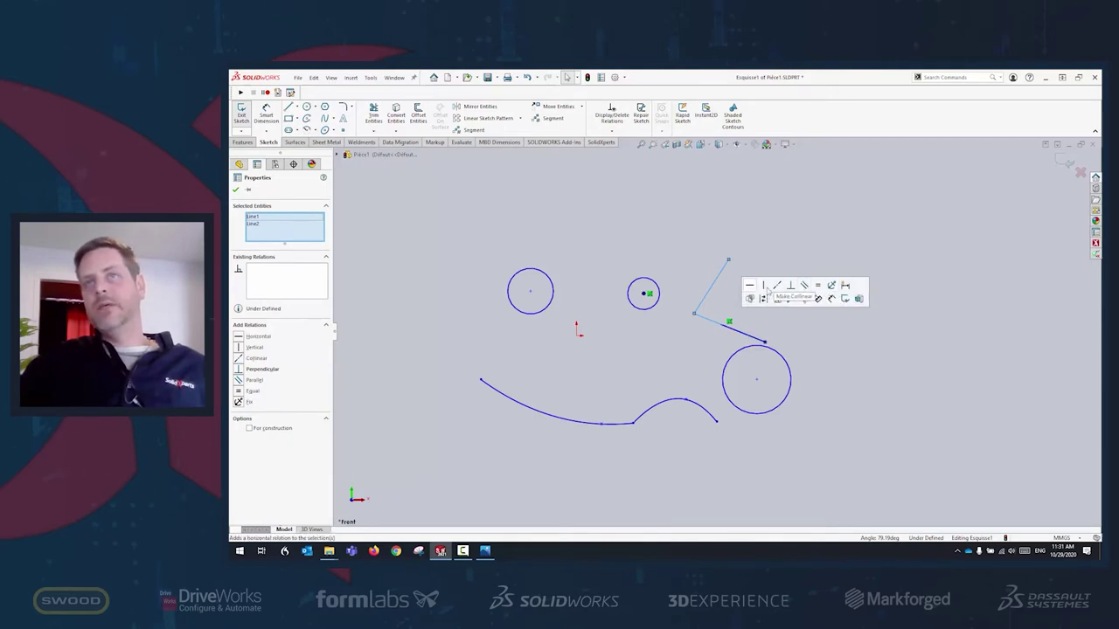
pyautogui.click(928, 356)
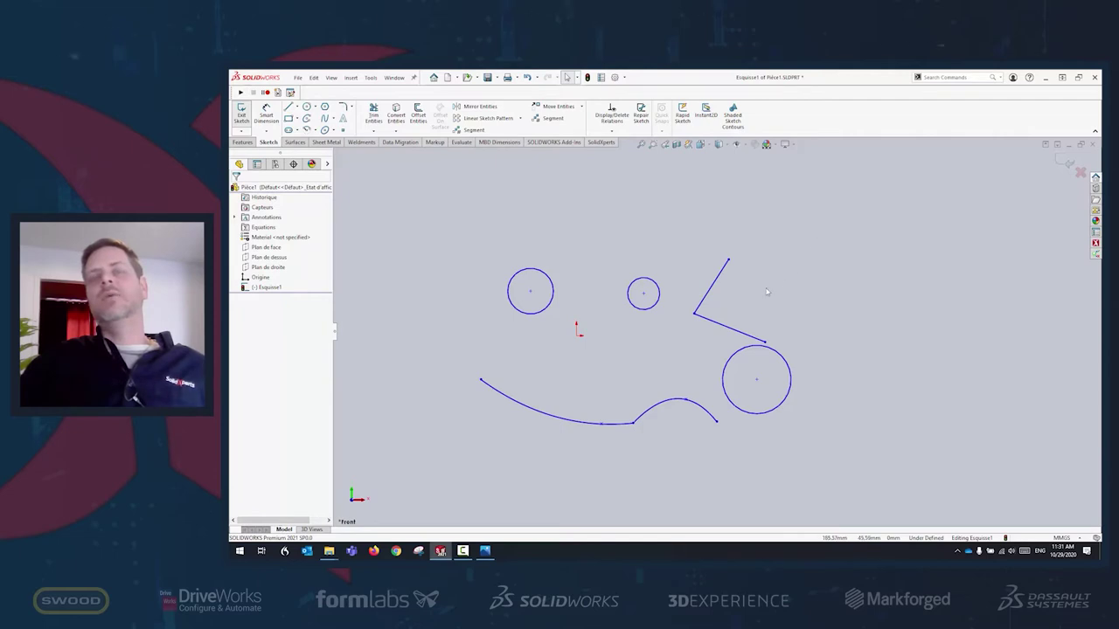
# Make the two angled lines perpendicular by selecting only their shared endpoint.
pyautogui.click(695, 315)
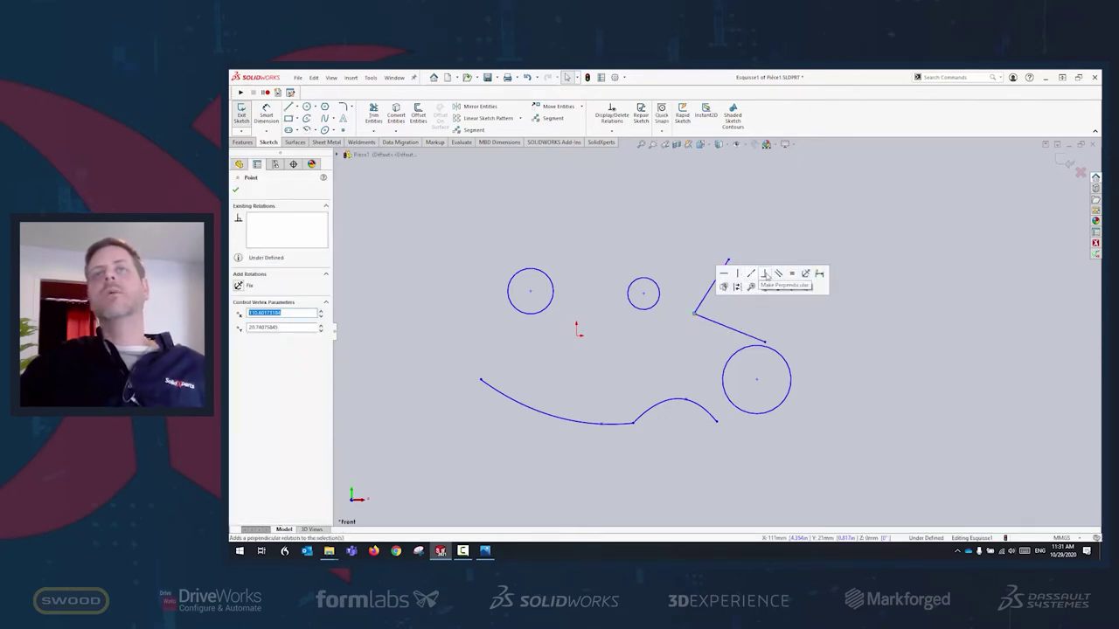
pyautogui.click(765, 276)
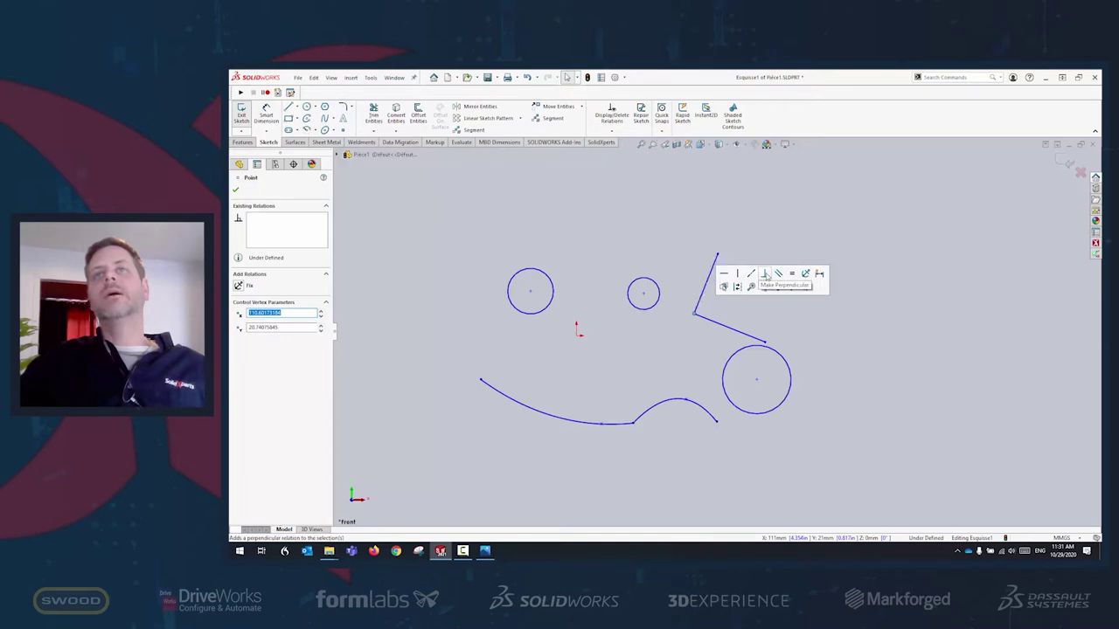
pyautogui.click(936, 331)
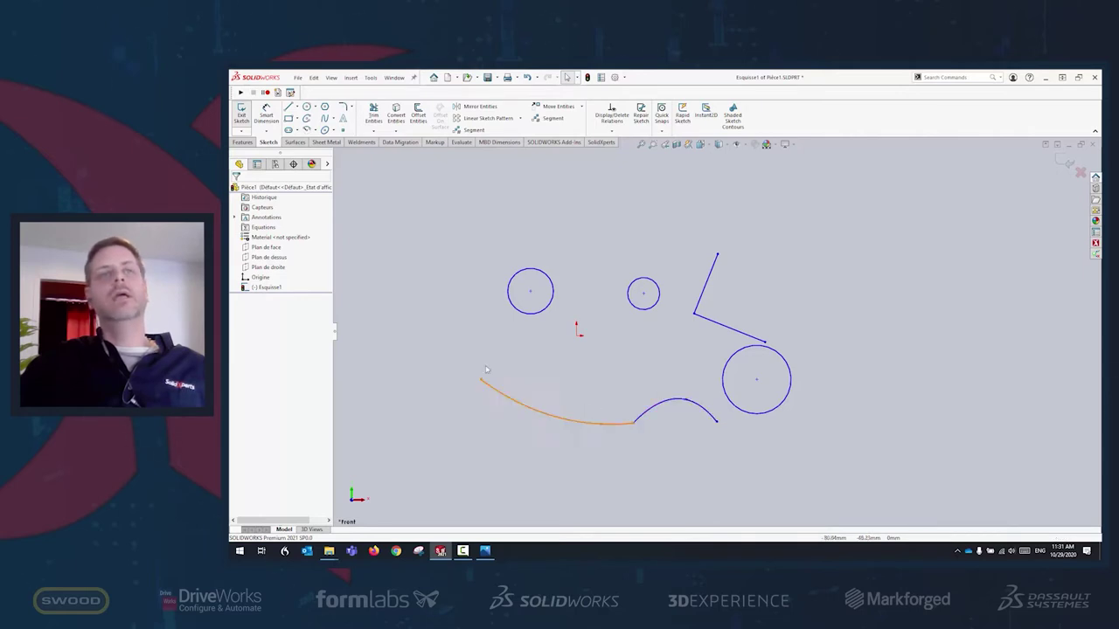
# Make the two connected splines tangent to each other at their shared endpoint.
pyautogui.click(620, 426)
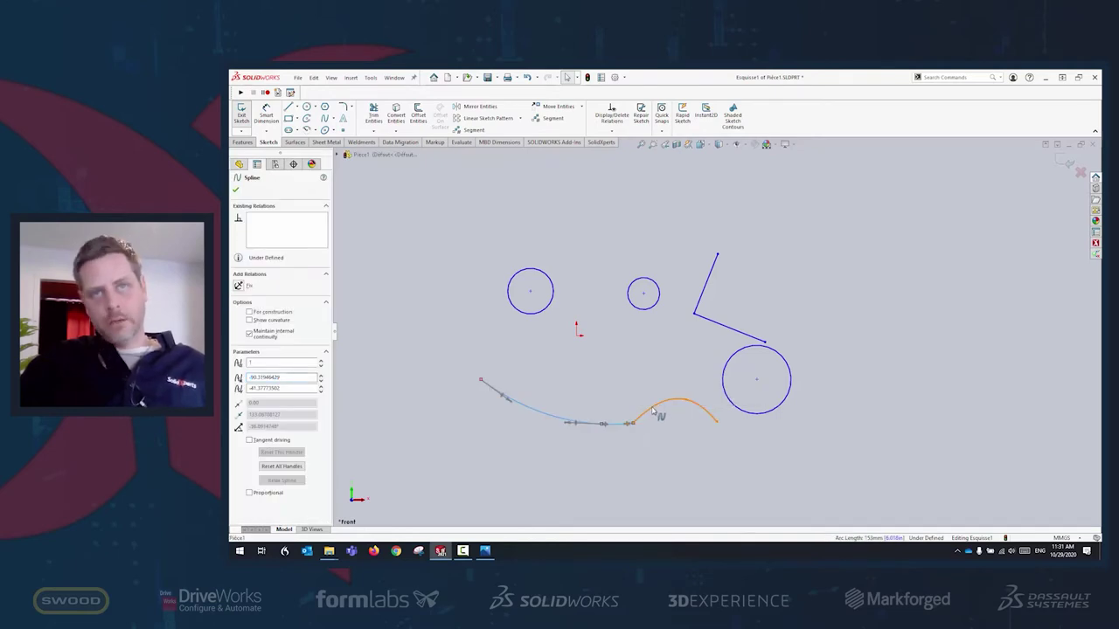
pyautogui.keyDown('ctrl'); pyautogui.click(651, 409); pyautogui.keyUp('ctrl')
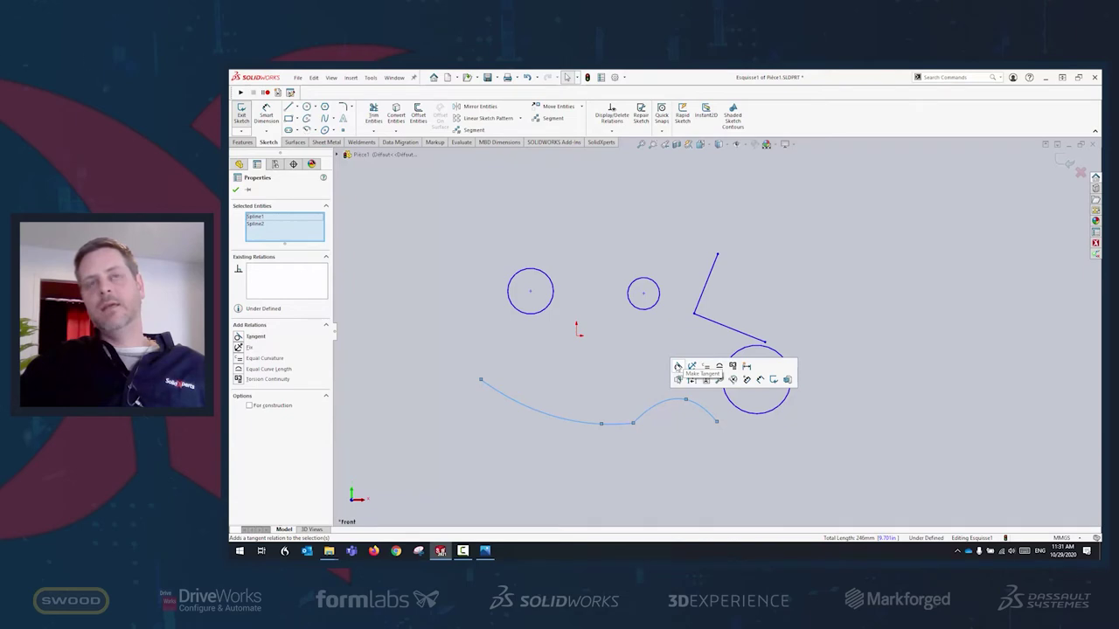
pyautogui.click(677, 366)
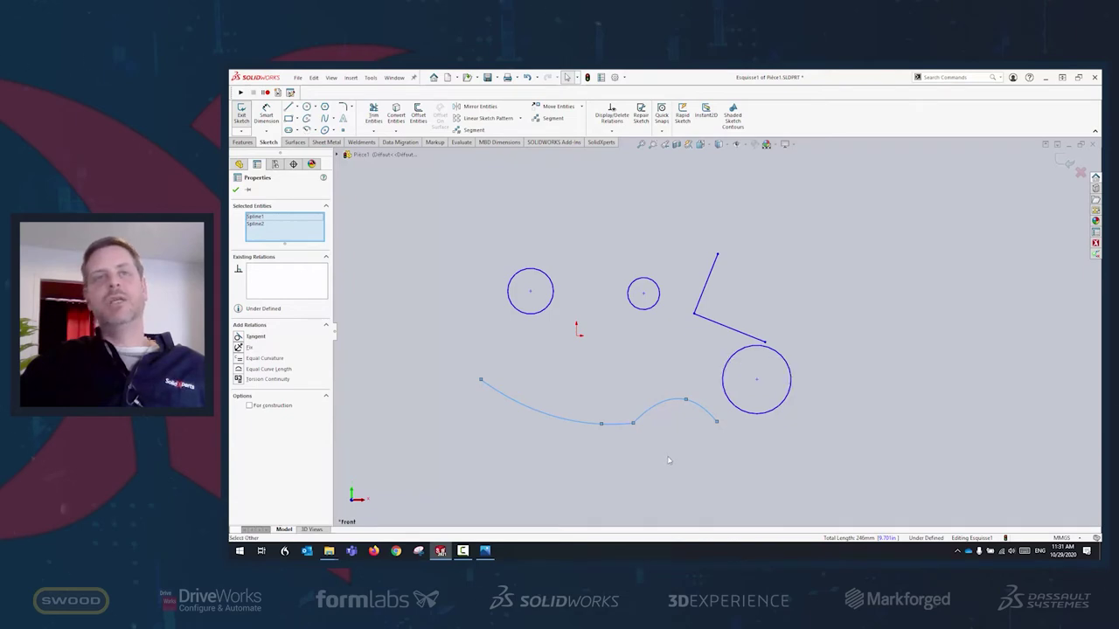
pyautogui.click(633, 424)
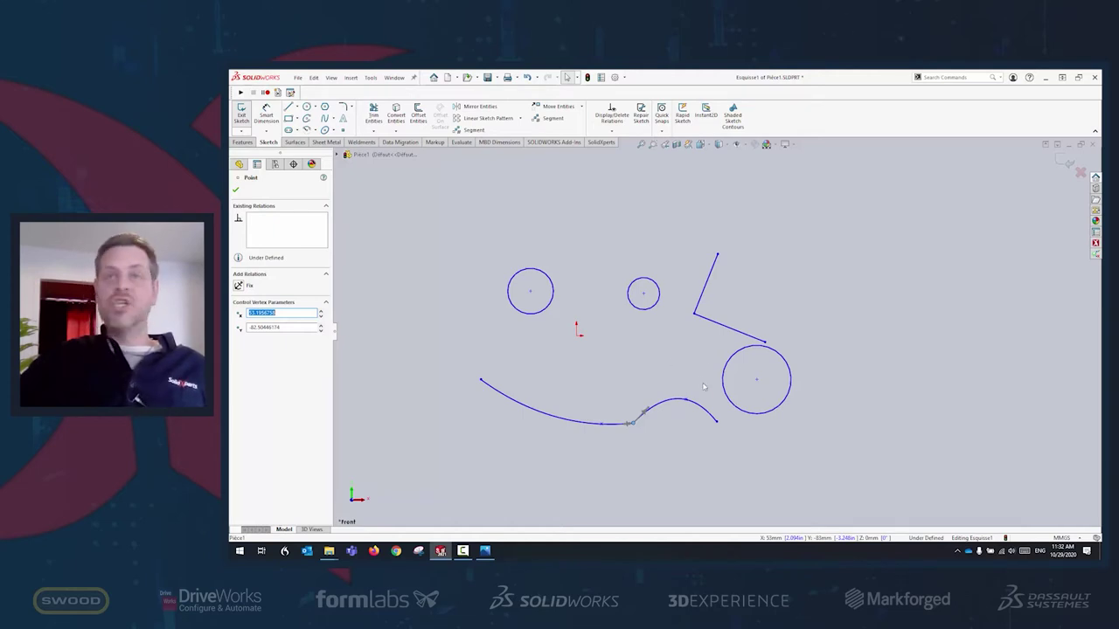
pyautogui.moveTo(701, 391)
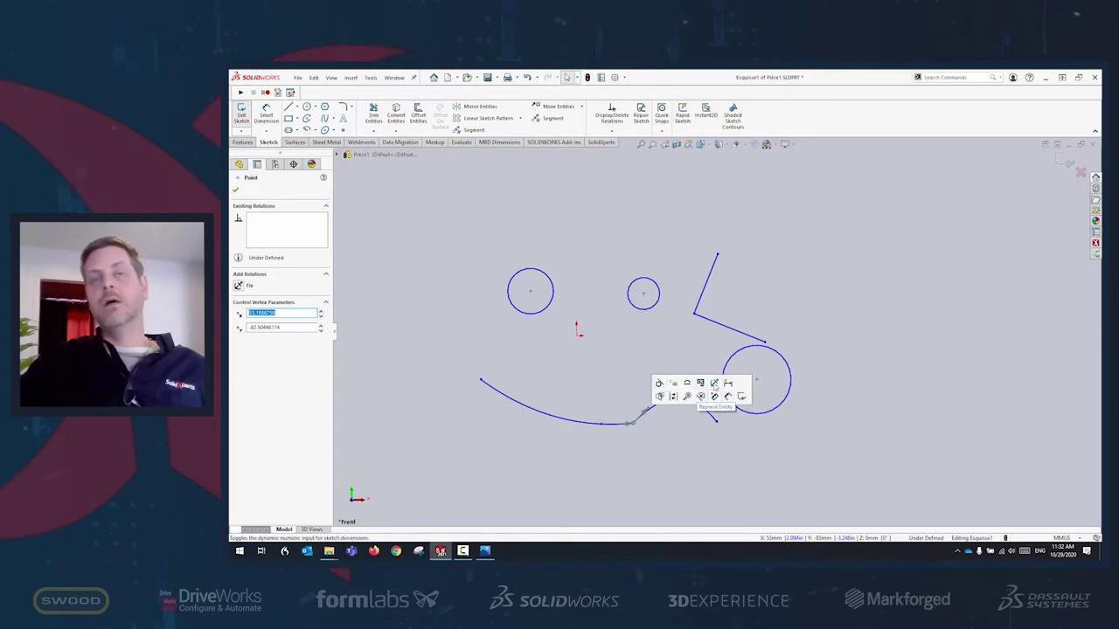
pyautogui.click(660, 396)
pyautogui.press('Escape')
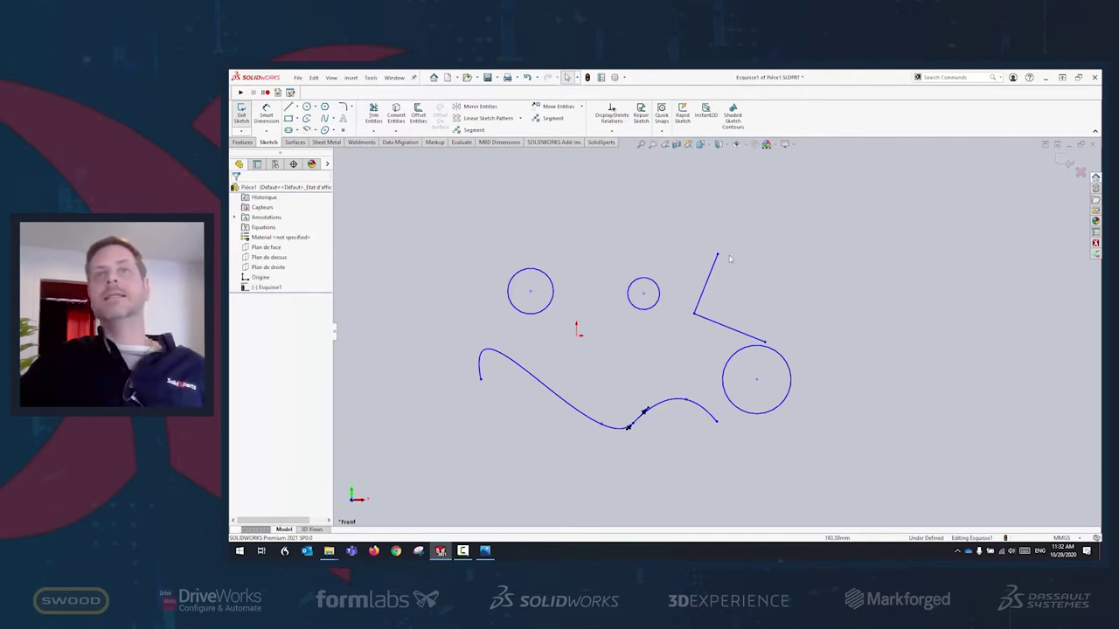
# Undo the spline and line relations, and reapply the perpendicular relation to the angled lines through their shared endpoint.
pyautogui.click(783, 311)
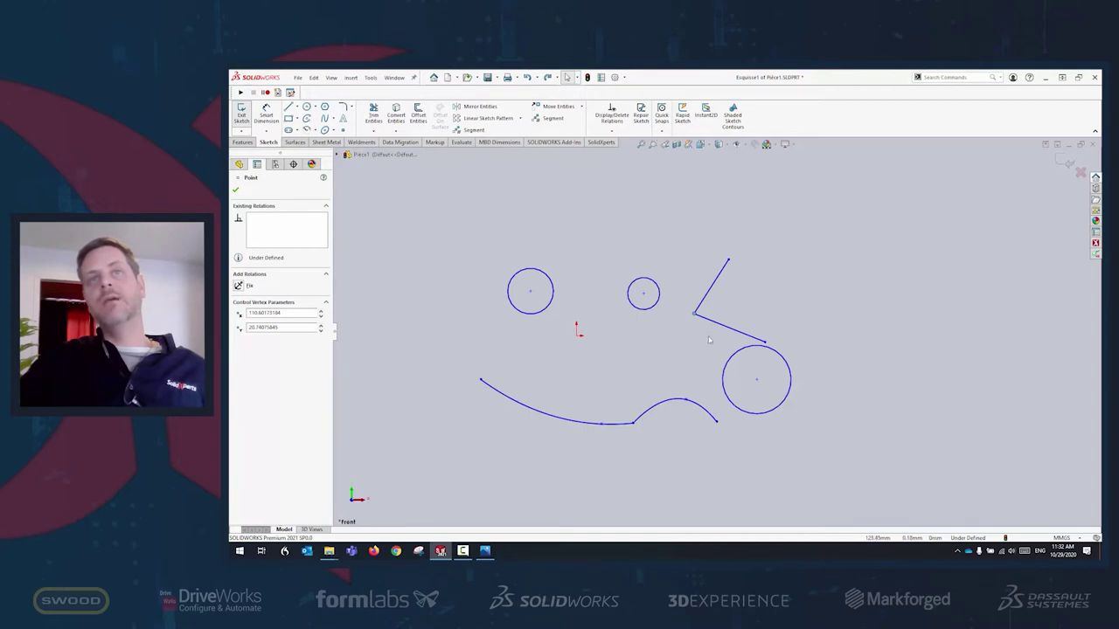
pyautogui.press('Escape')
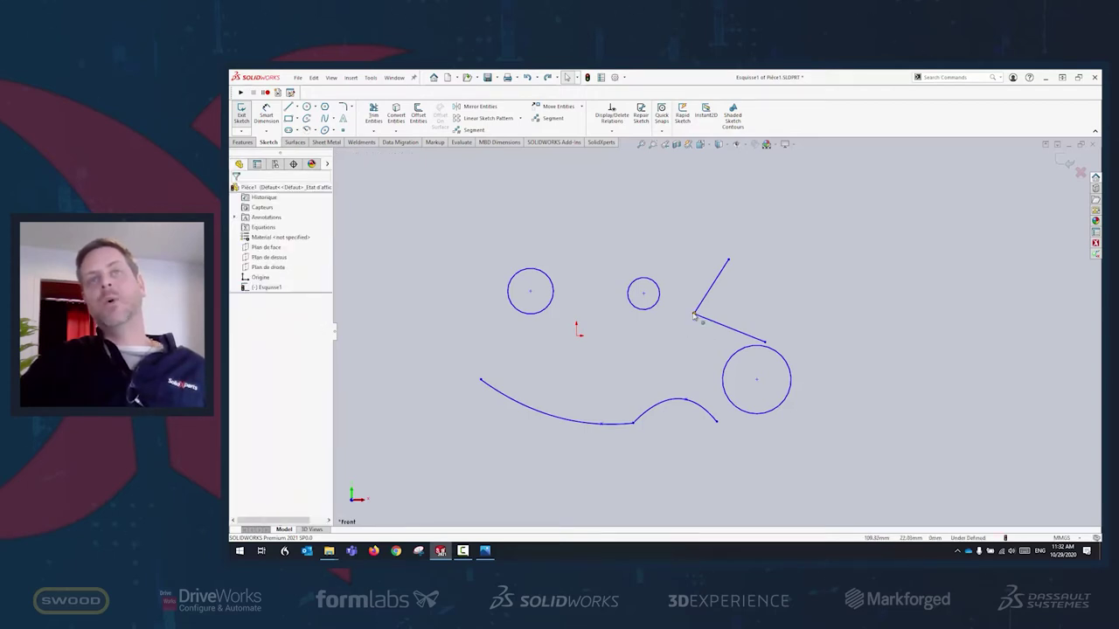
pyautogui.click(694, 315)
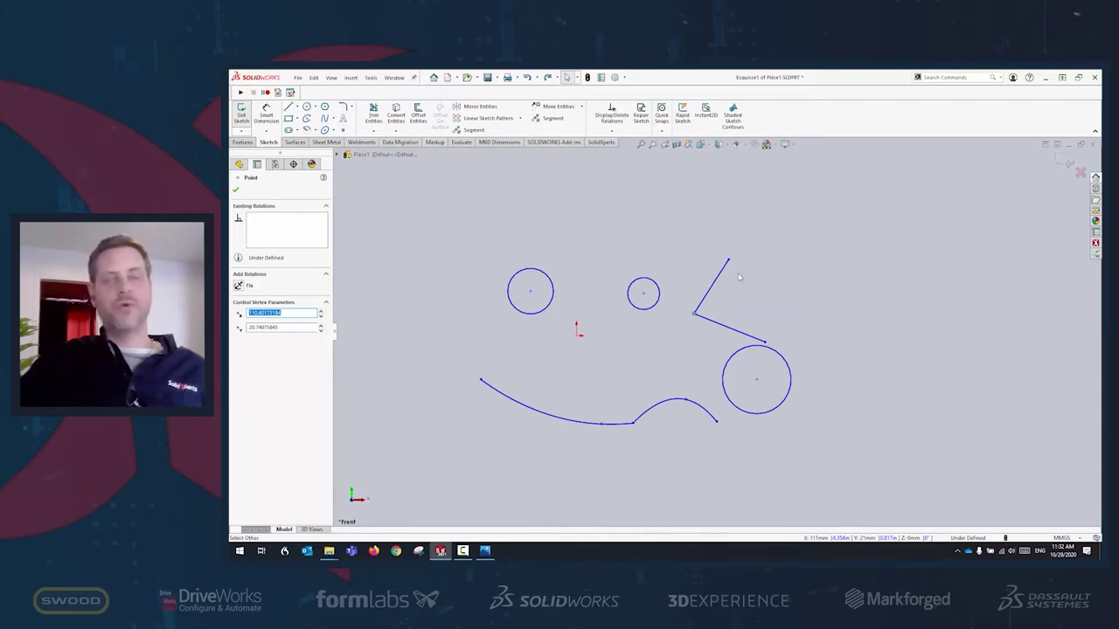
pyautogui.moveTo(744, 275)
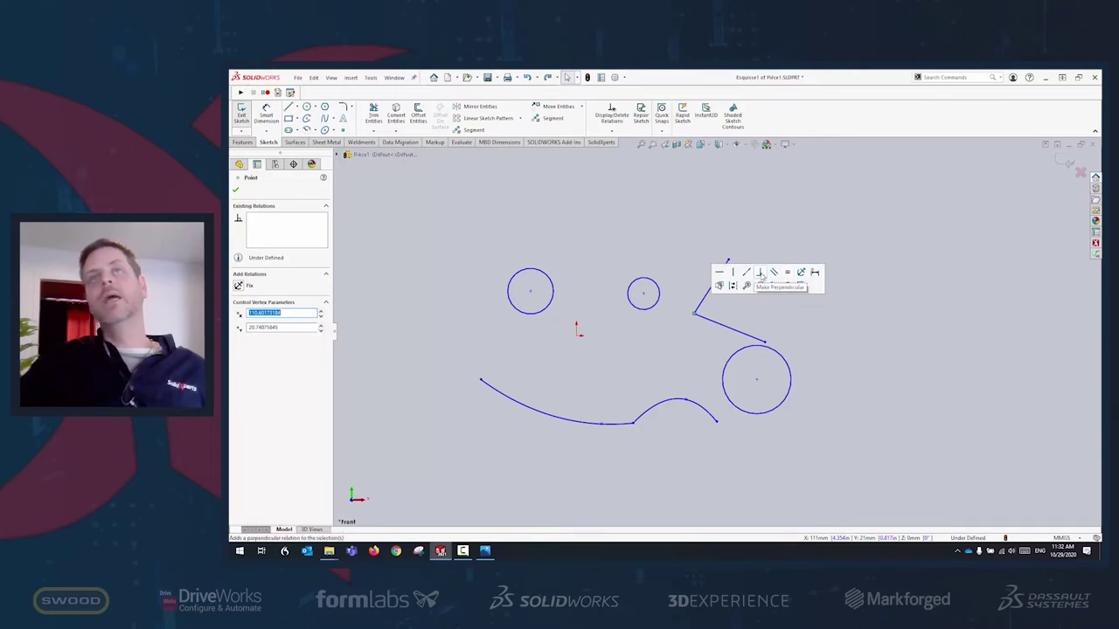
pyautogui.click(760, 273)
pyautogui.click(896, 370)
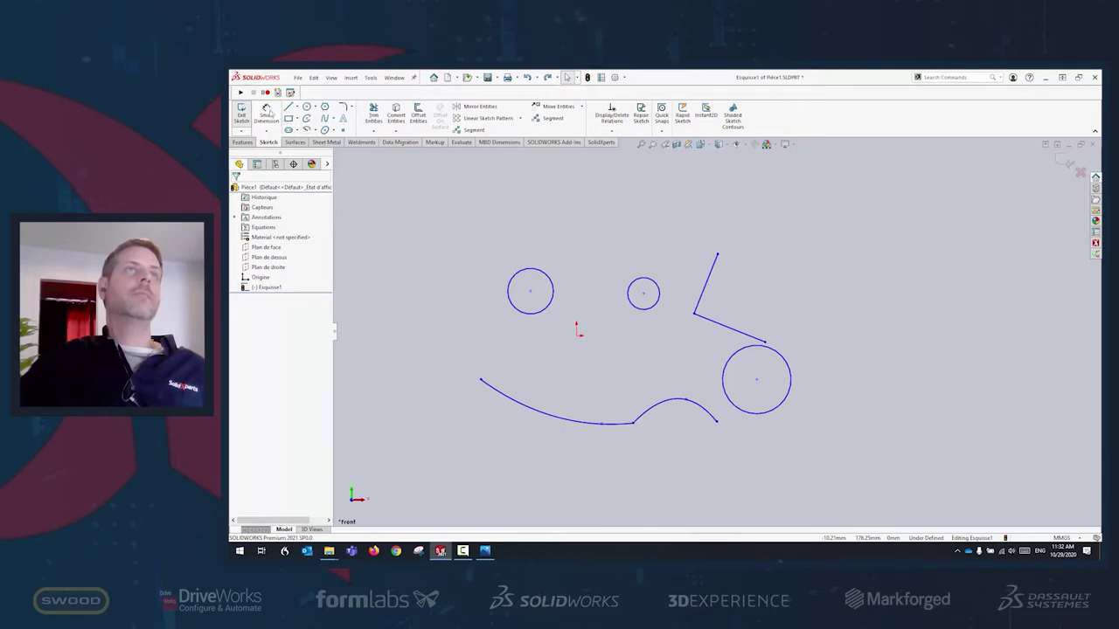
# Add a horizontal centre-to-centre dimension between the two upper circles, and undo it.
pyautogui.press('d')
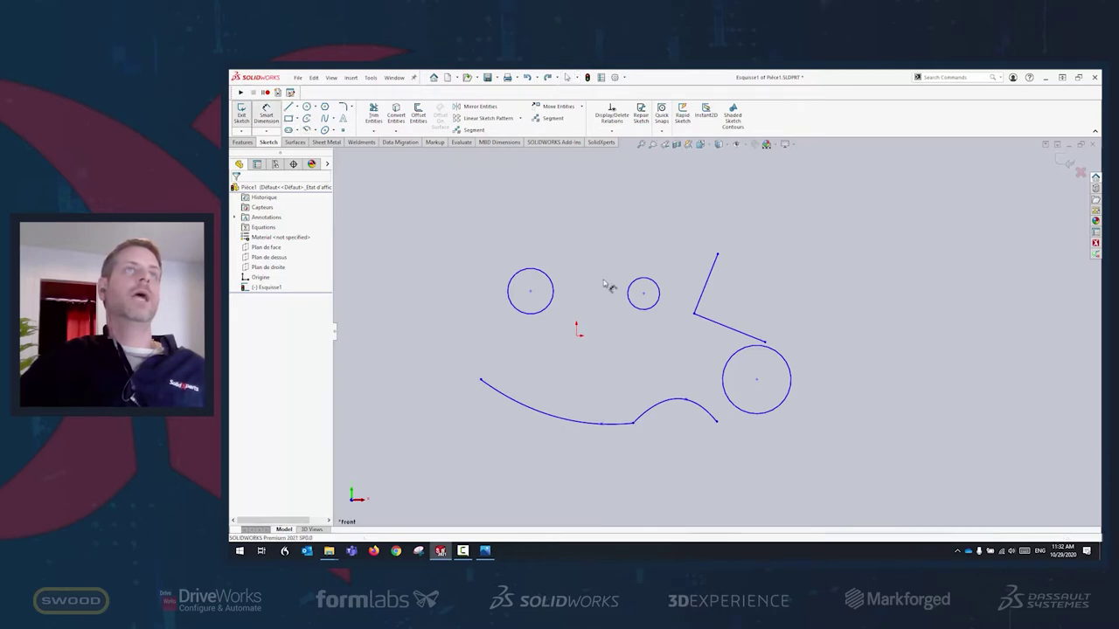
pyautogui.click(661, 299)
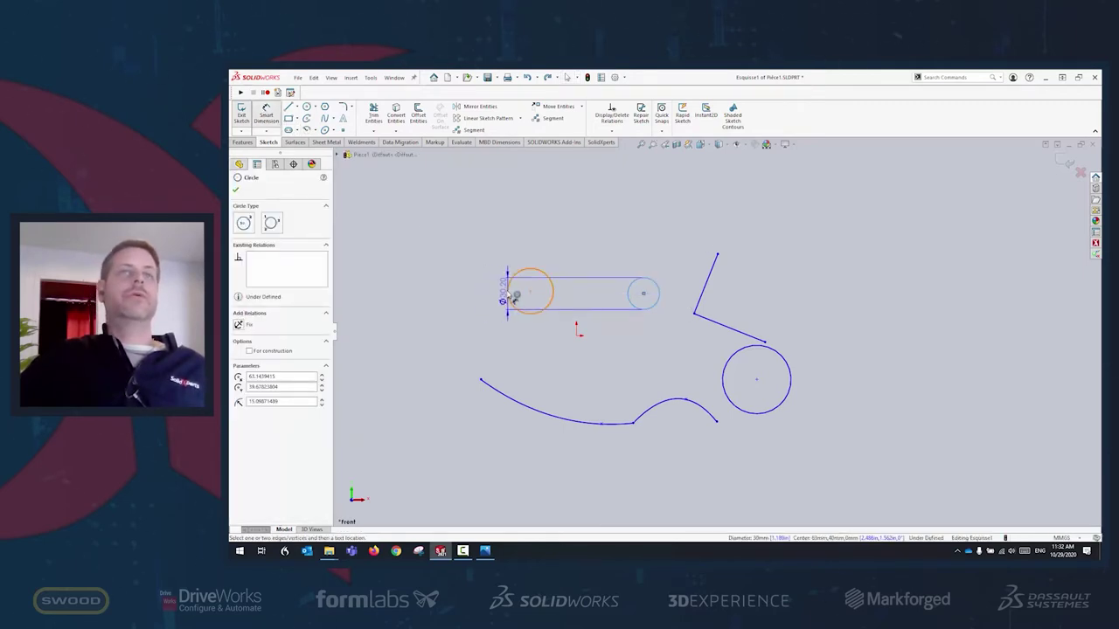
pyautogui.click(510, 292)
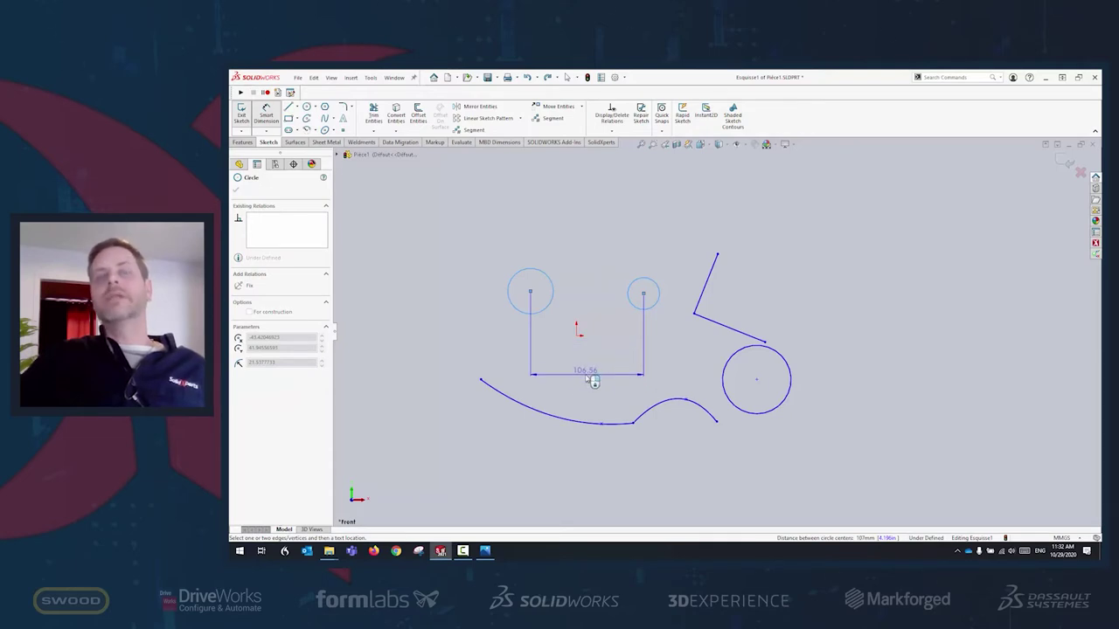
pyautogui.click(595, 381)
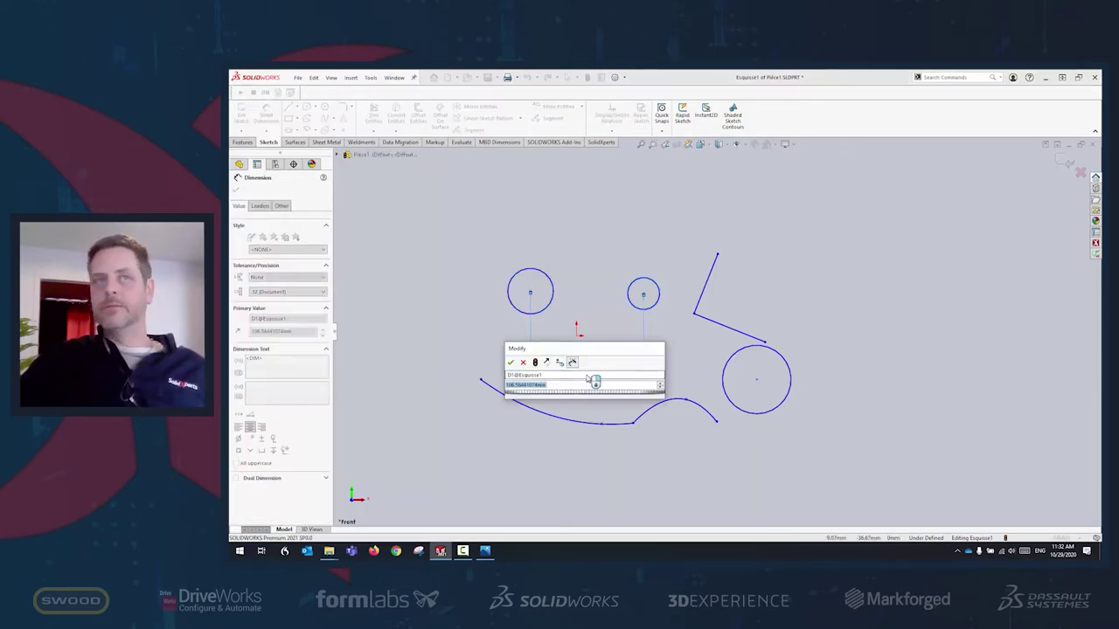
pyautogui.click(511, 363)
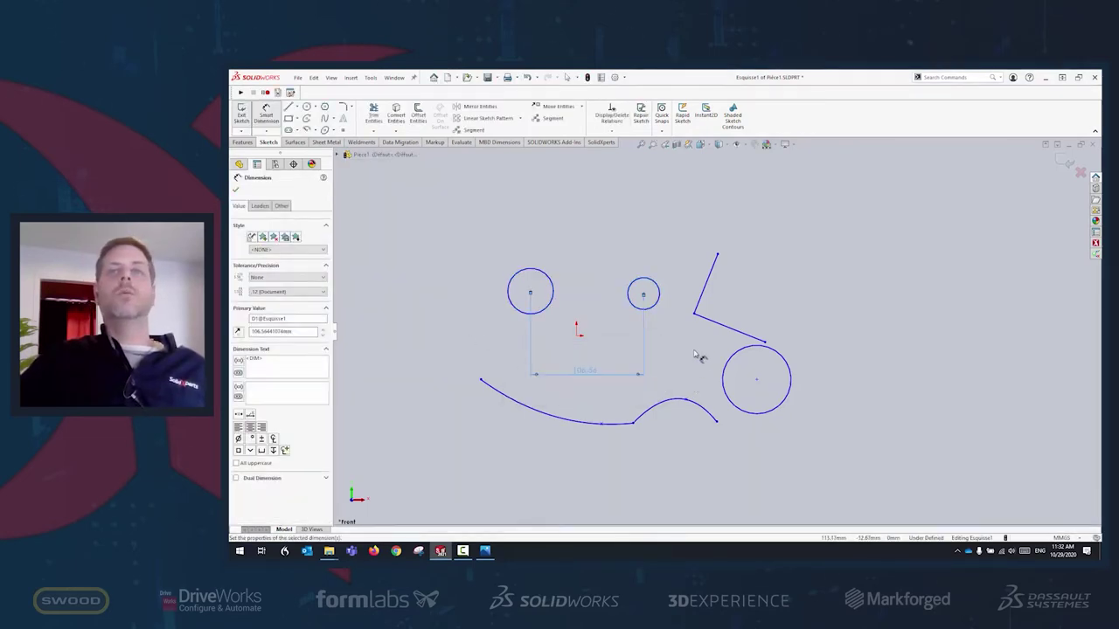
pyautogui.hotkey('ctrl', 'z')
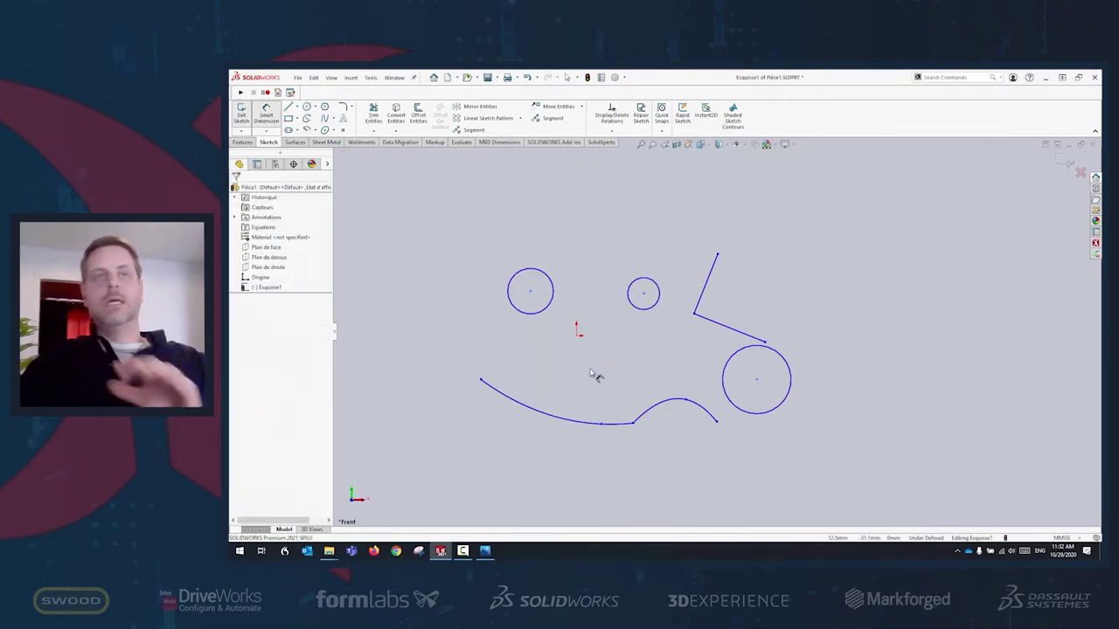
# Dimension the horizontal distance between the far outer edges of the two upper circles, placing the dimension below them.
pyautogui.click(515, 296)
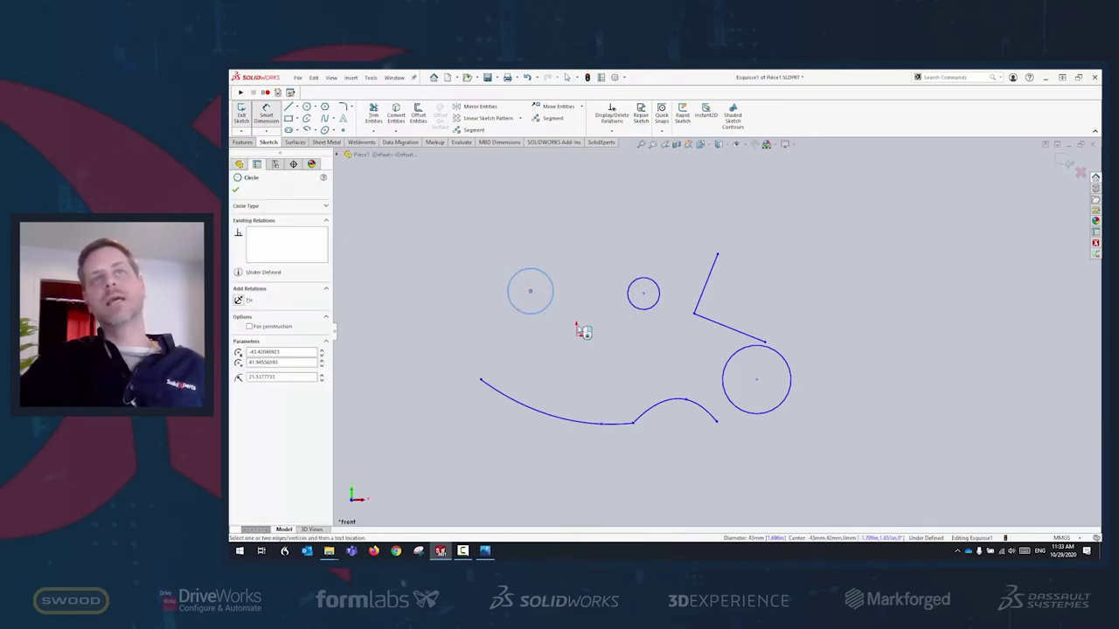
pyautogui.click(661, 295)
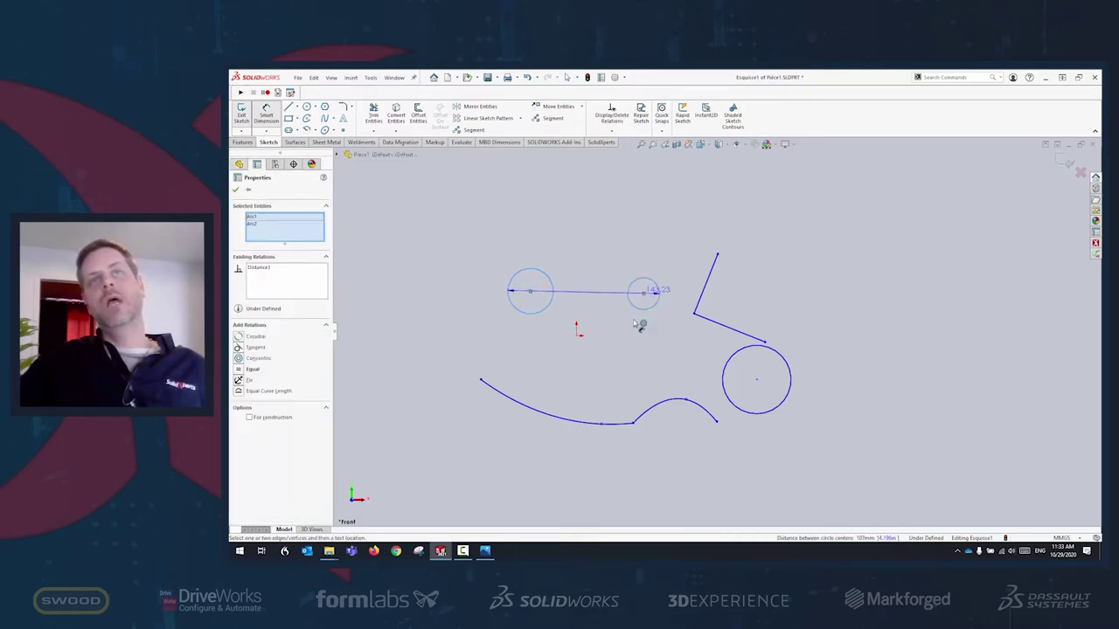
pyautogui.click(600, 381)
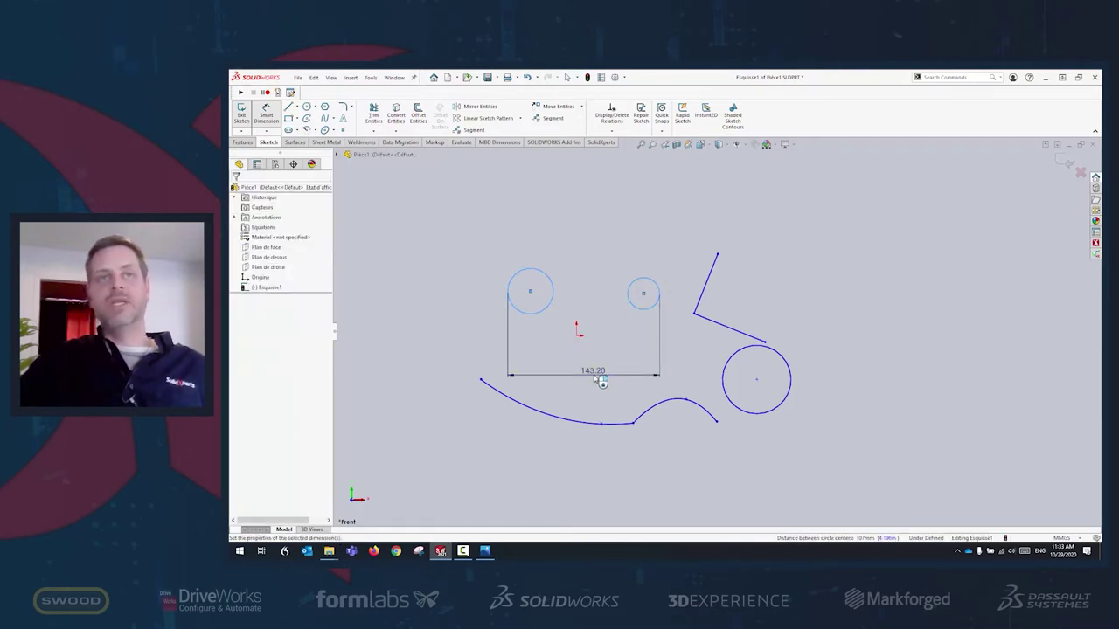
pyautogui.click(520, 363)
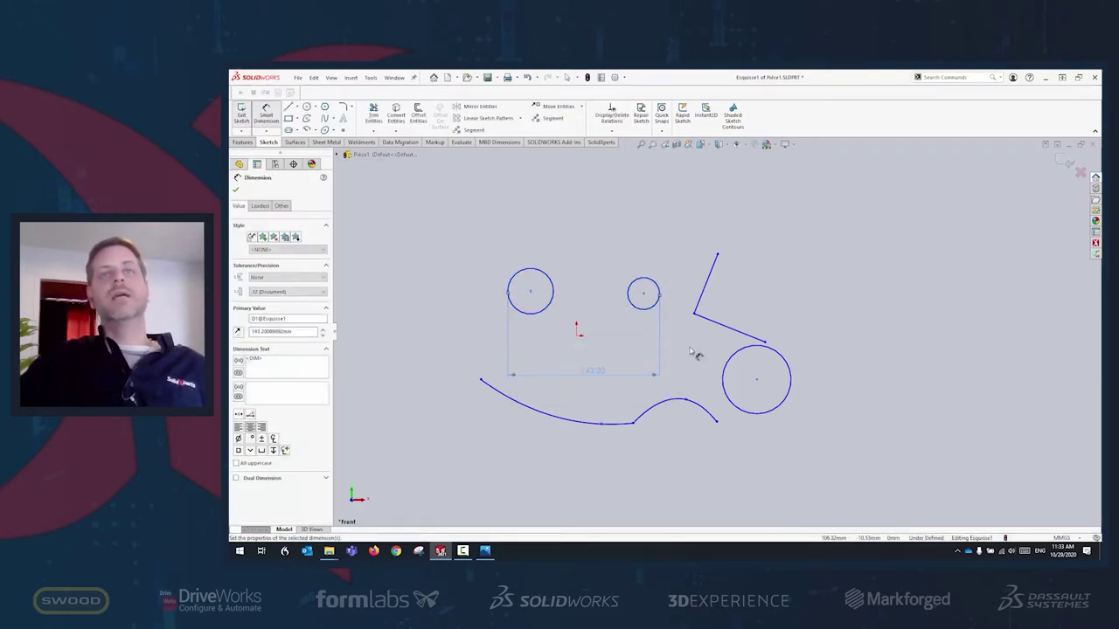
pyautogui.press('Escape')
# Sketch a closed teardrop of alternating lines and arcs beside the circles, with a vertical side about 209 mm long and a bottom arc radius about 14 mm.
pyautogui.scroll(4, 734, 271)
pyautogui.scroll(-2, 734, 270)
pyautogui.click(289, 107)
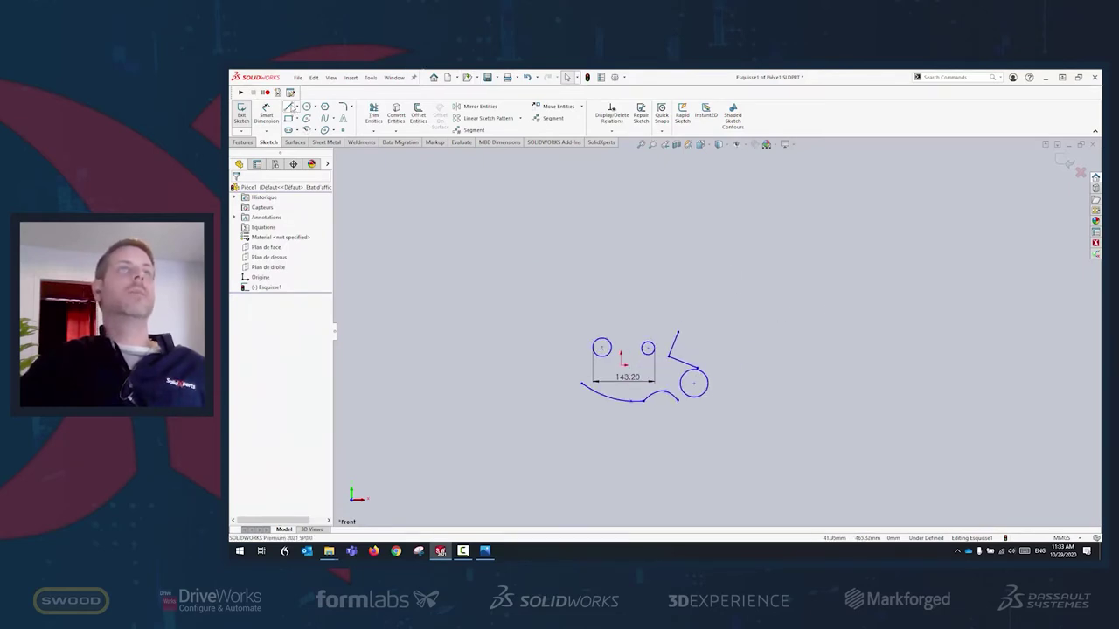
pyautogui.click(780, 359)
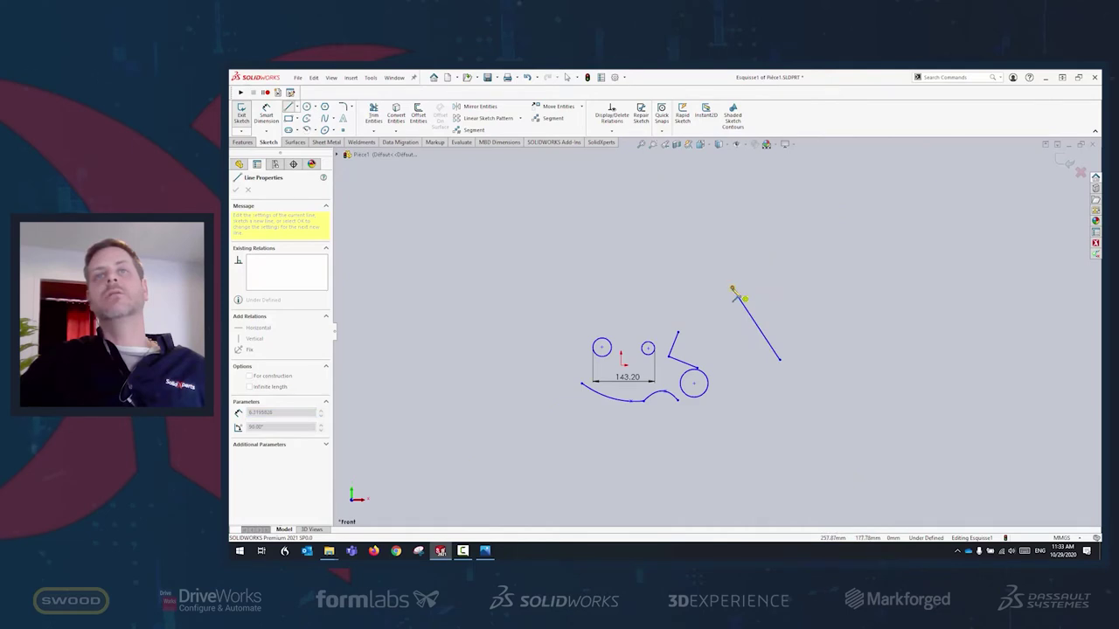
pyautogui.click(732, 289)
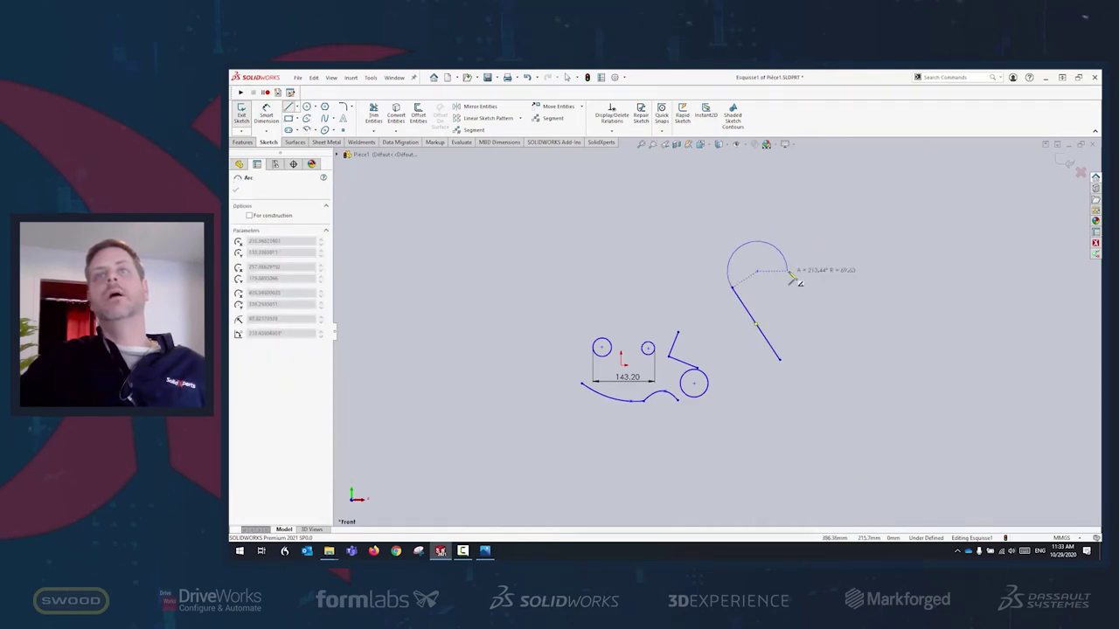
pyautogui.click(792, 270)
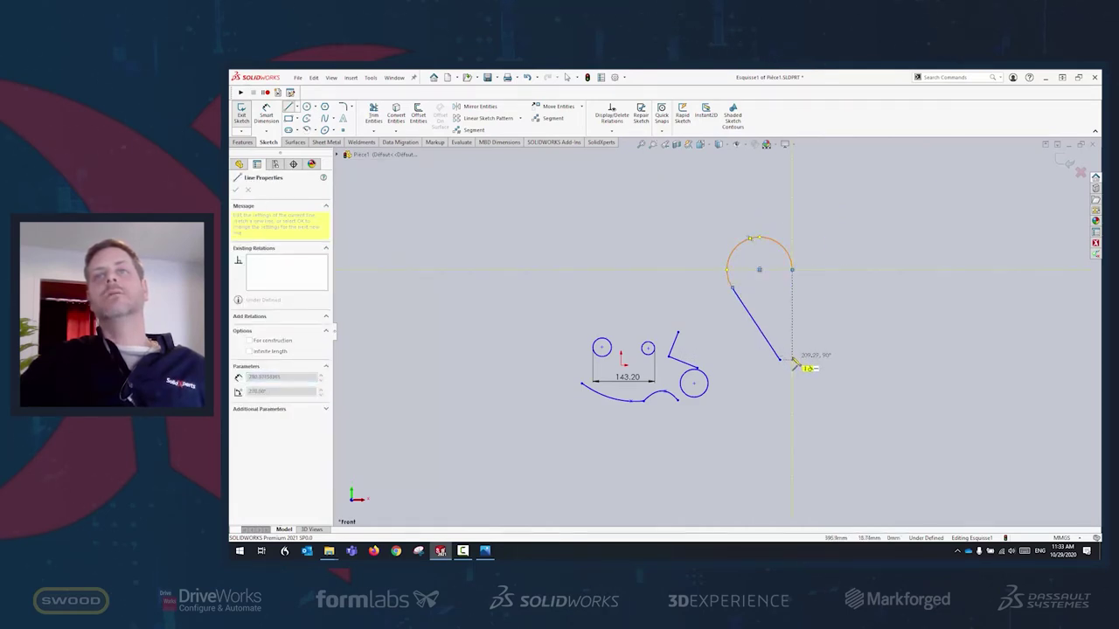
pyautogui.click(793, 367)
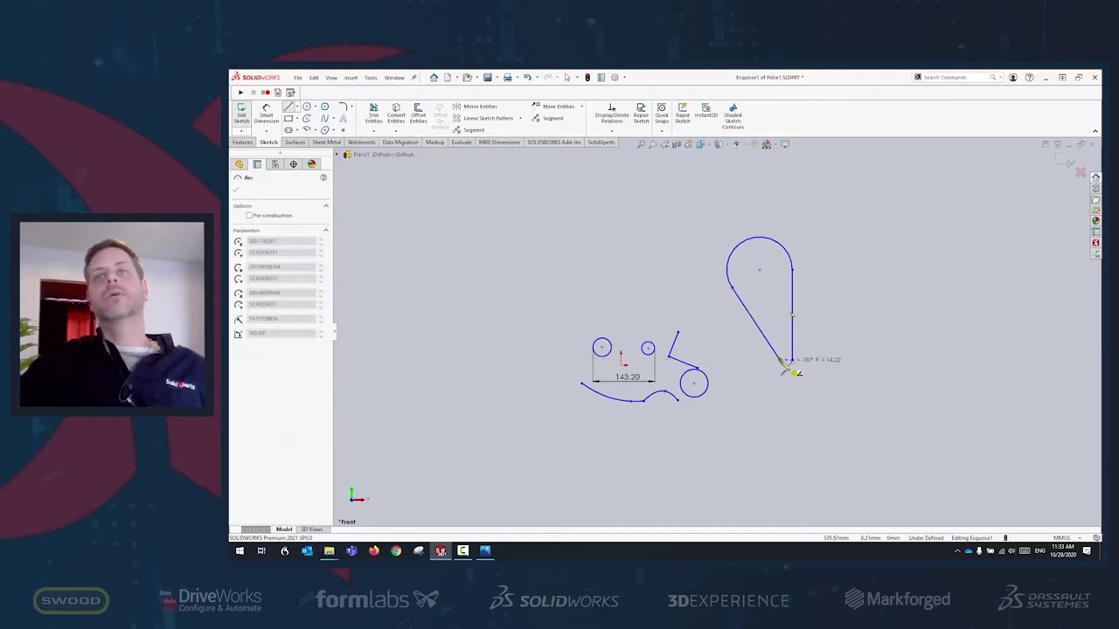
pyautogui.doubleClick(786, 366)
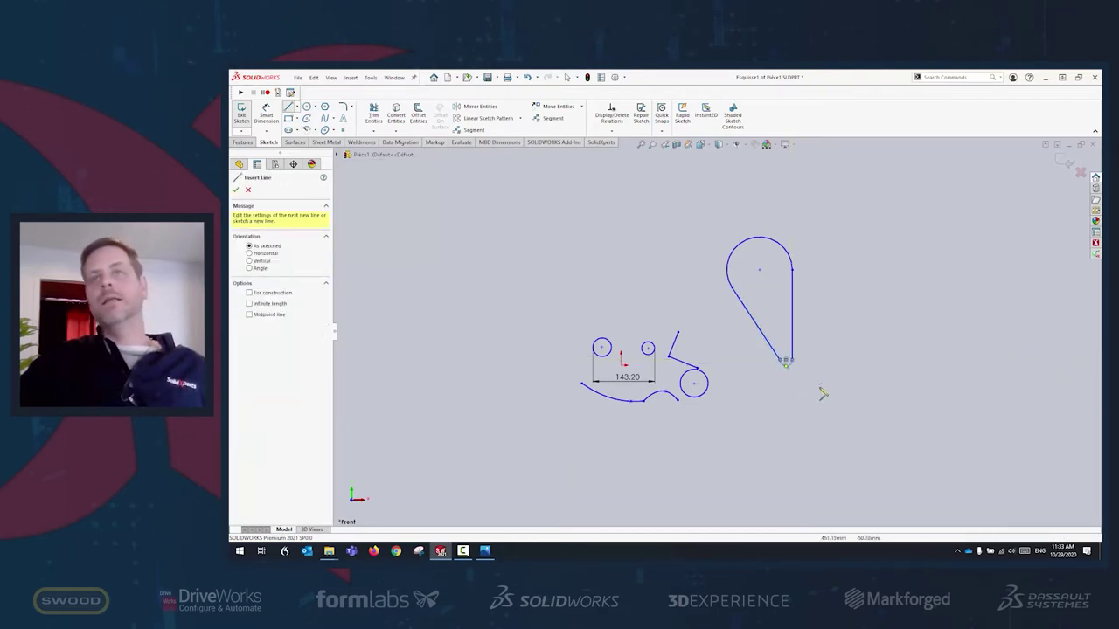
pyautogui.press('Escape')
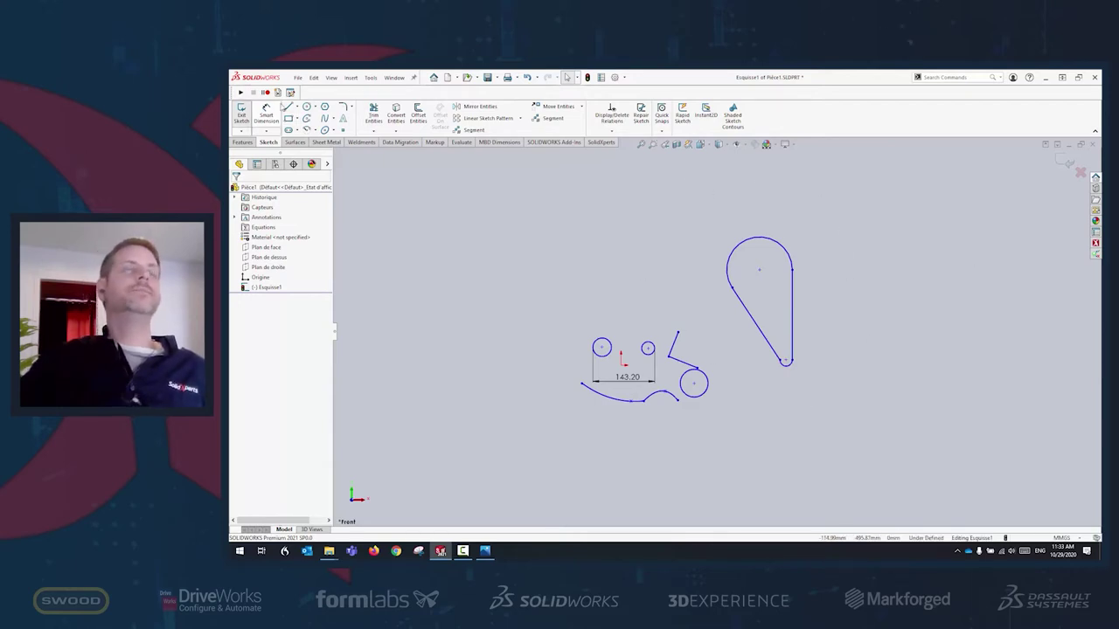
# Try to dimension the teardrop's overall height between the outer edges of its large and small arcs.
pyautogui.click(269, 114)
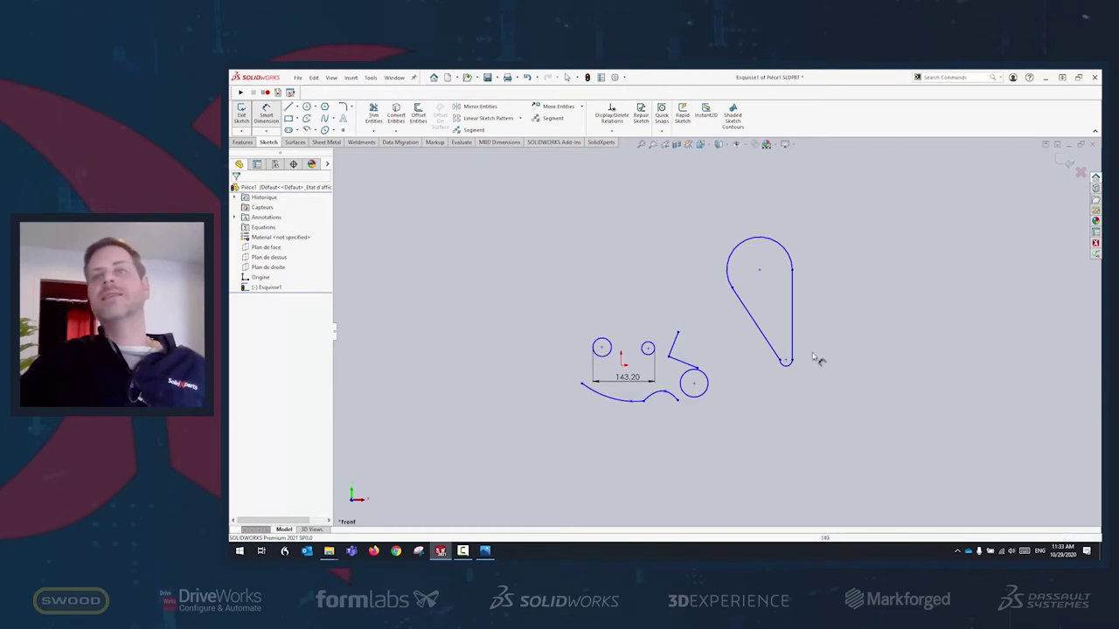
pyautogui.click(758, 243)
pyautogui.click(790, 361)
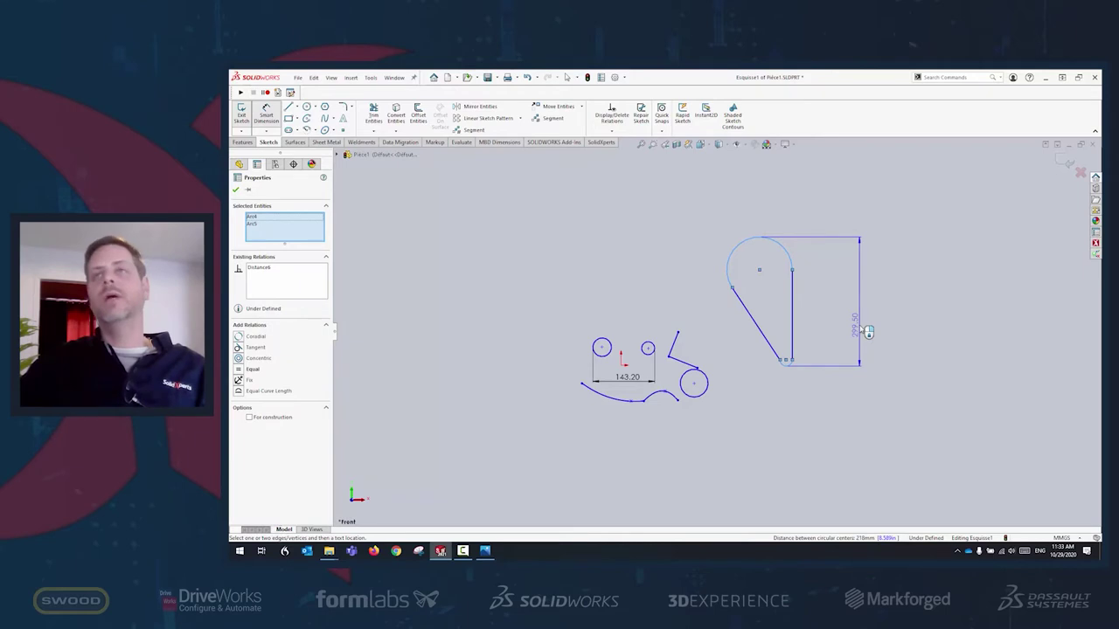
pyautogui.press('Escape')
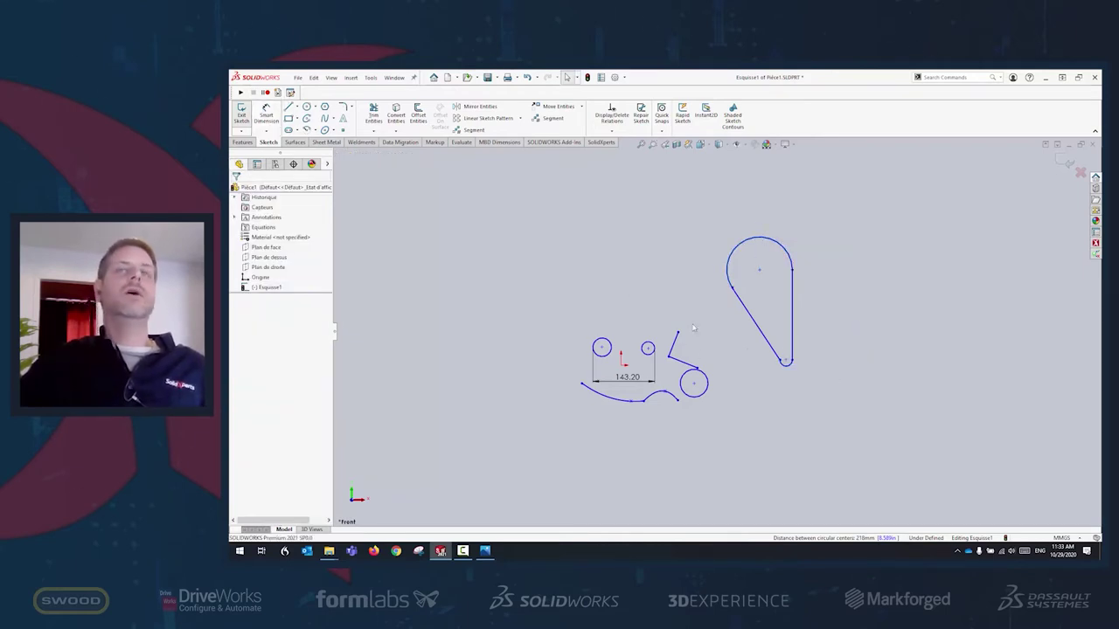
# Examine the first and second arc condition settings in the leader properties of the dimension between the two circles.
pyautogui.click(633, 381)
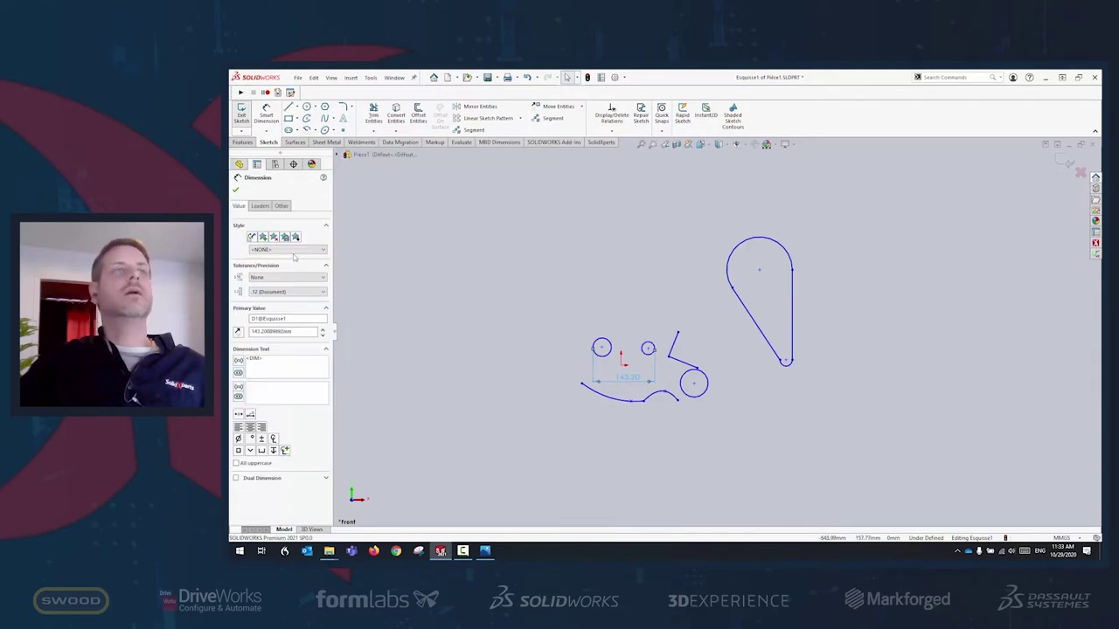
pyautogui.click(259, 205)
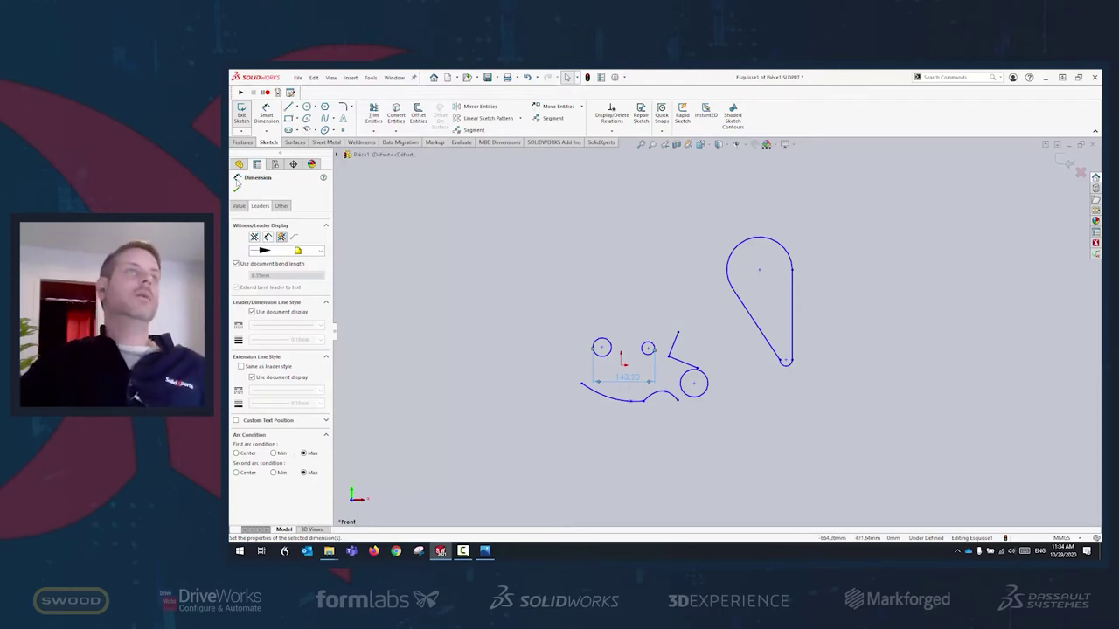
pyautogui.click(235, 190)
pyautogui.scroll(2, 706, 354)
pyautogui.scroll(-3, 702, 366)
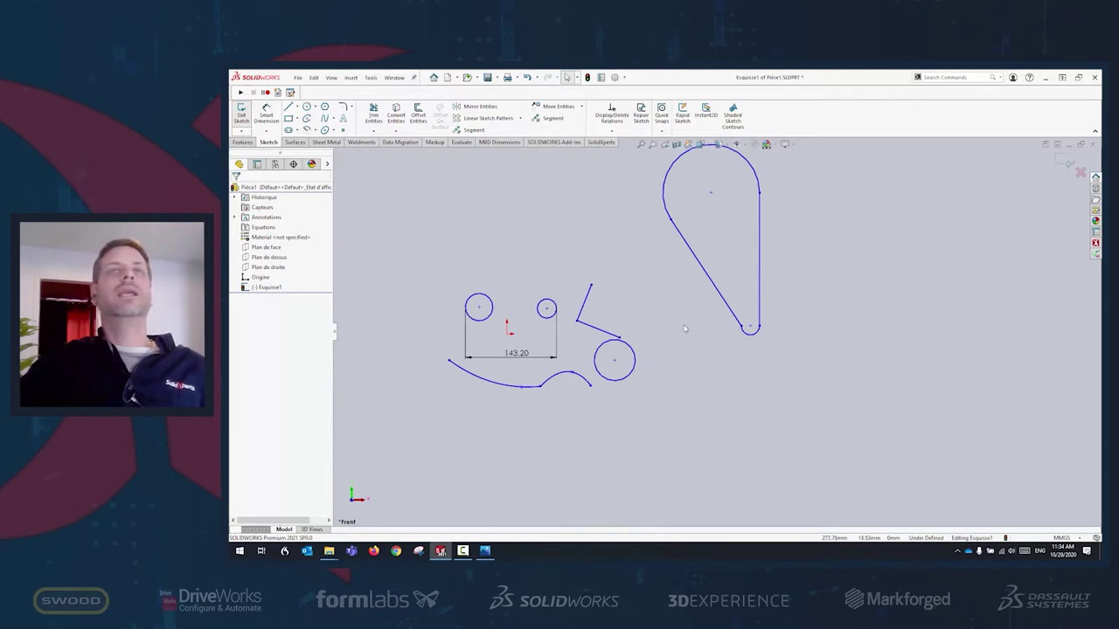
pyautogui.scroll(2, 684, 328)
pyautogui.click(288, 106)
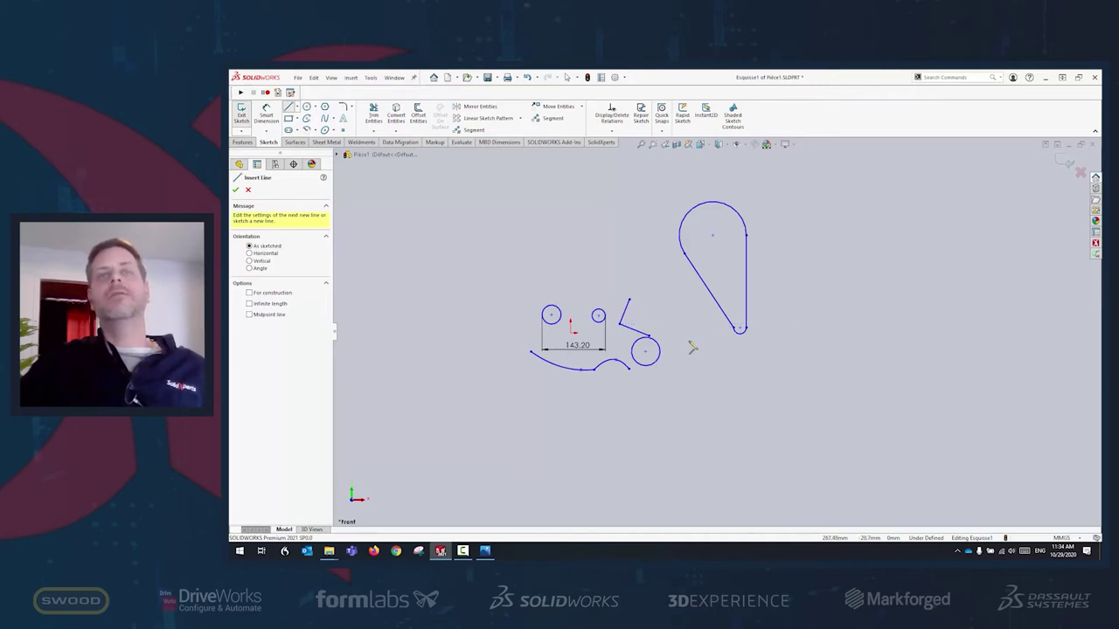
pyautogui.scroll(-3, 660, 315)
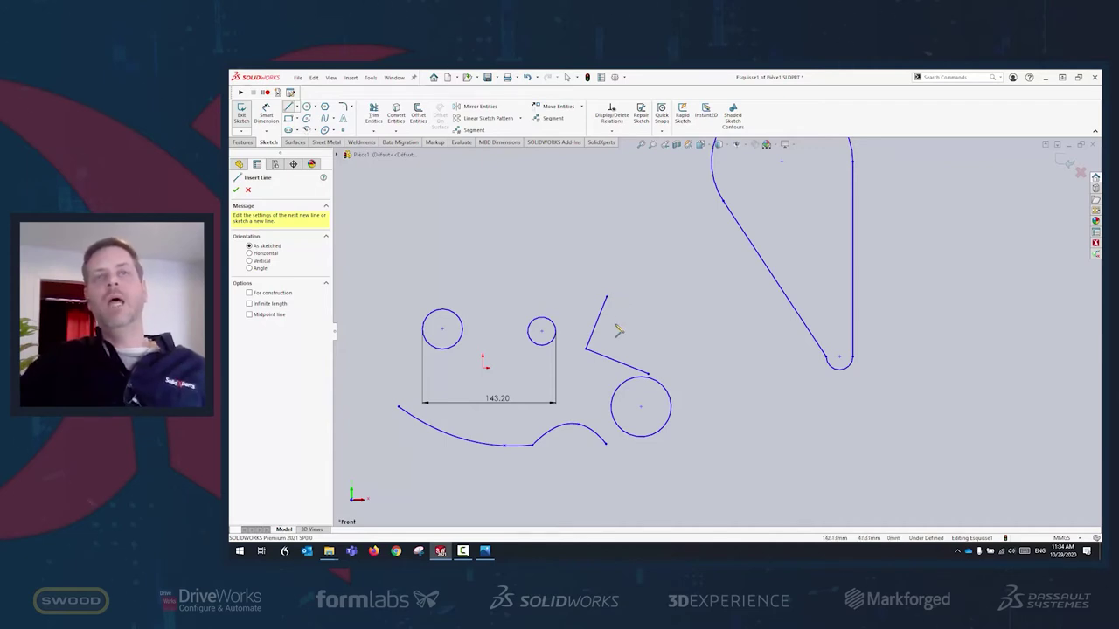
pyautogui.scroll(-4, 647, 341)
pyautogui.scroll(5, 673, 340)
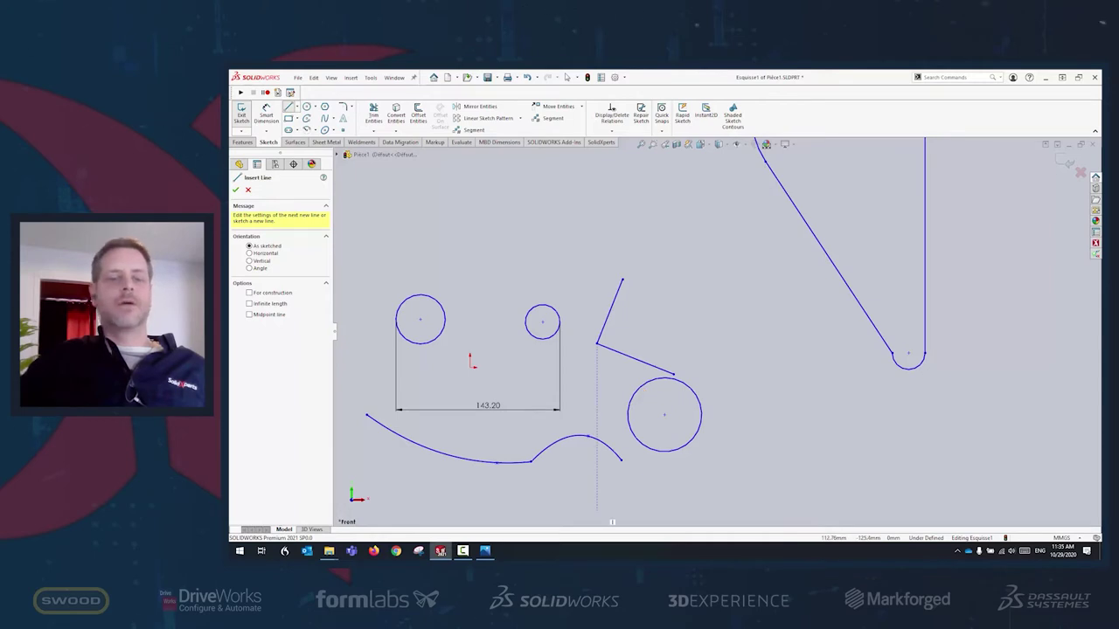
pyautogui.hotkey('alt', 'Tab')
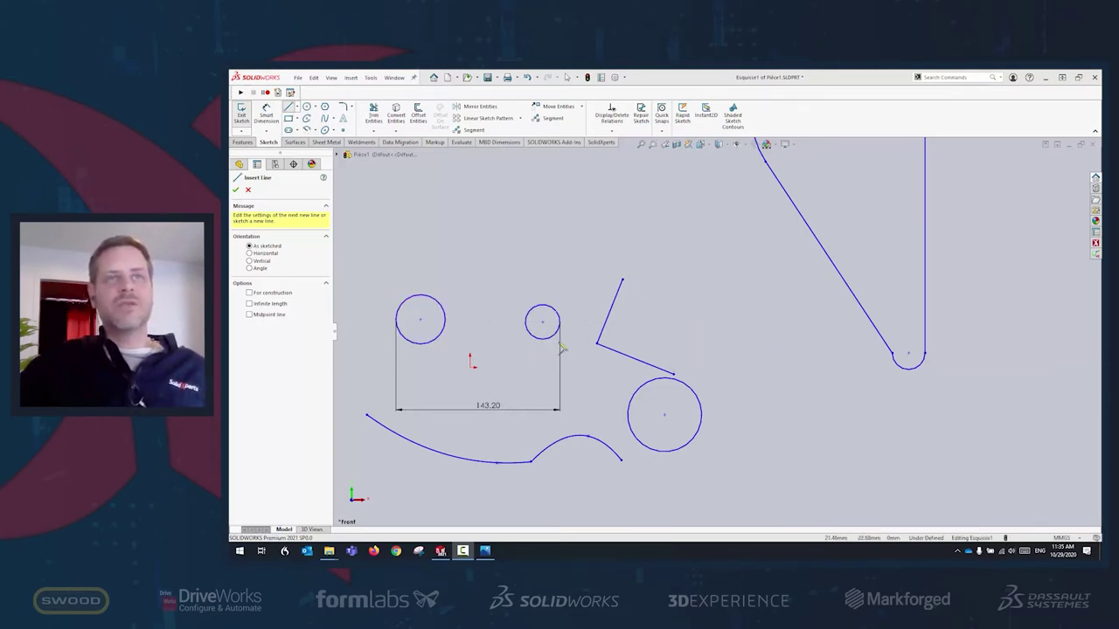
pyautogui.scroll(3, 580, 344)
pyautogui.scroll(-5, 484, 319)
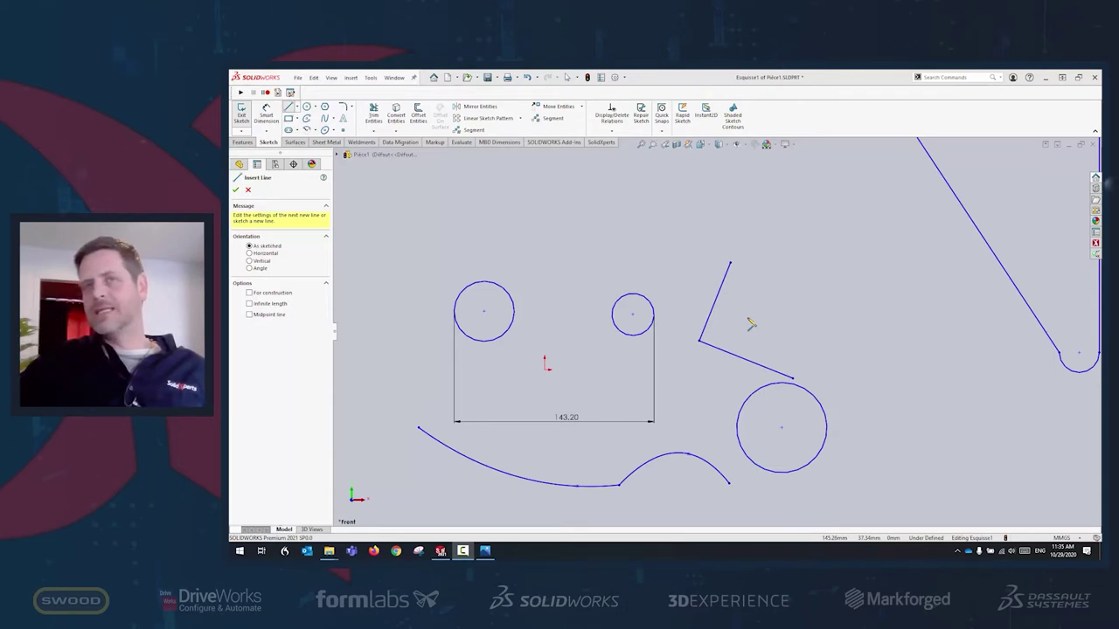
pyautogui.scroll(-5, 749, 324)
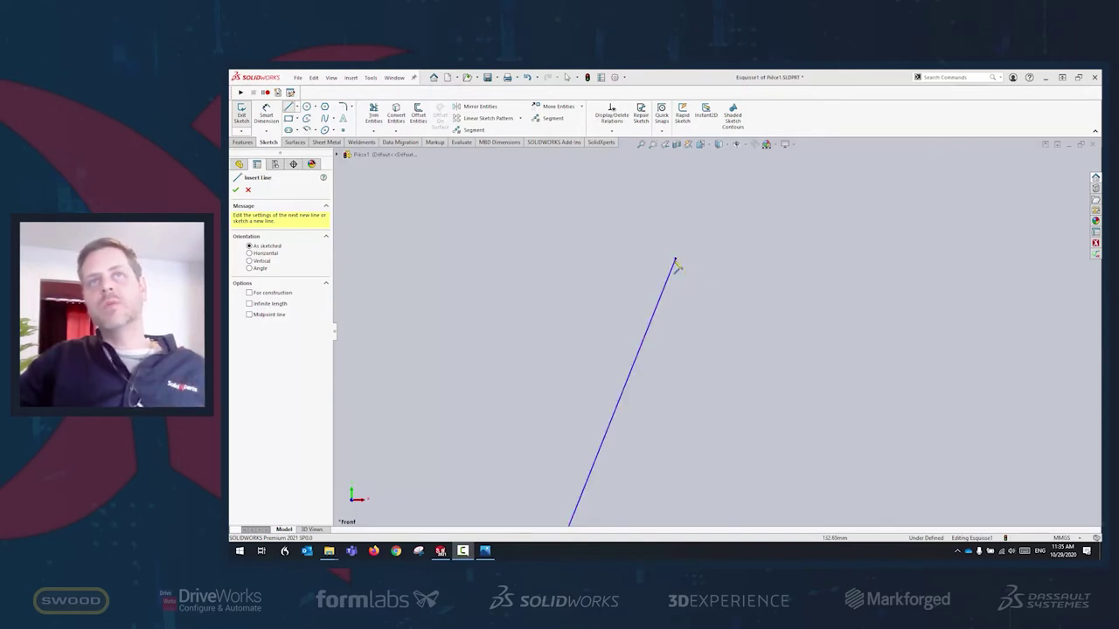
pyautogui.scroll(5, 739, 358)
pyautogui.scroll(-1, 728, 354)
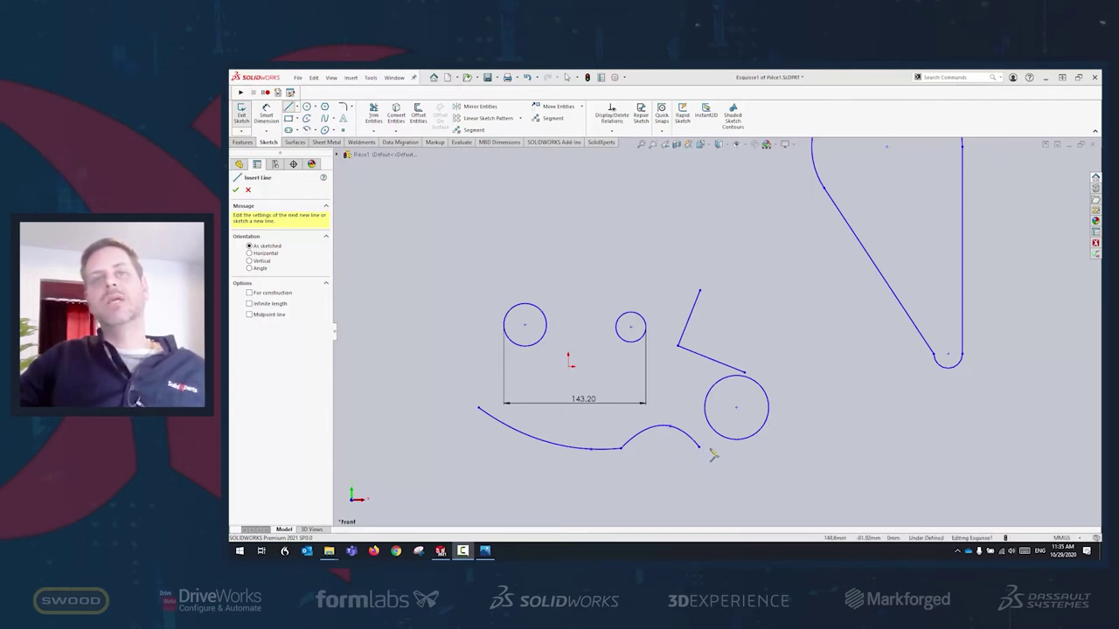
pyautogui.scroll(-8, 696, 448)
pyautogui.scroll(5, 688, 286)
pyautogui.scroll(-4, 711, 250)
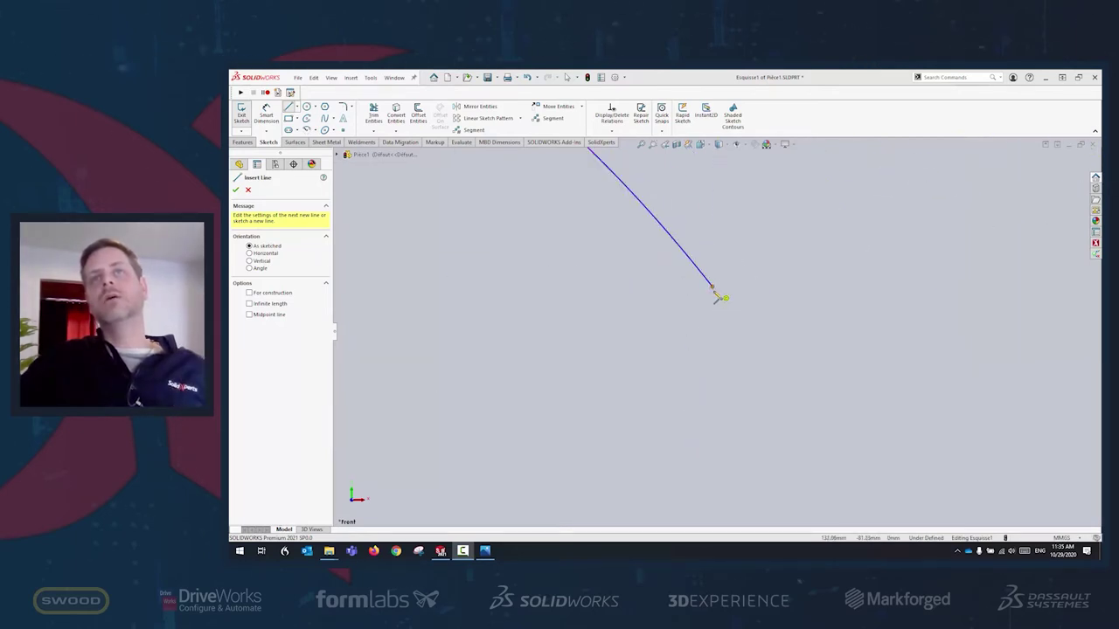
pyautogui.scroll(8, 735, 330)
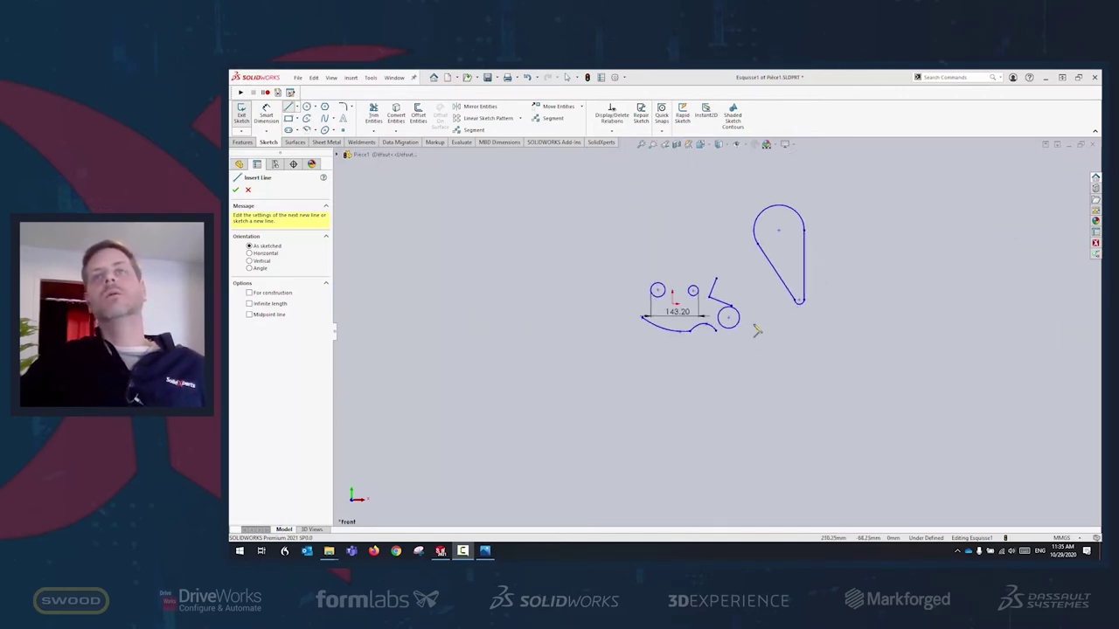
pyautogui.scroll(-4, 758, 322)
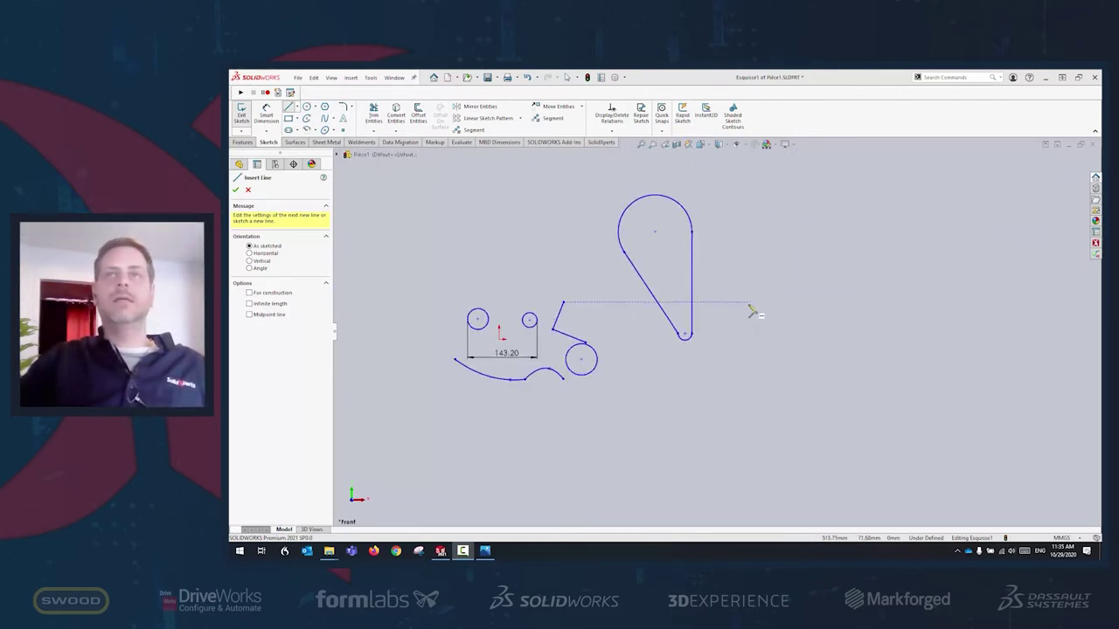
pyautogui.scroll(3, 739, 314)
pyautogui.scroll(-1, 600, 238)
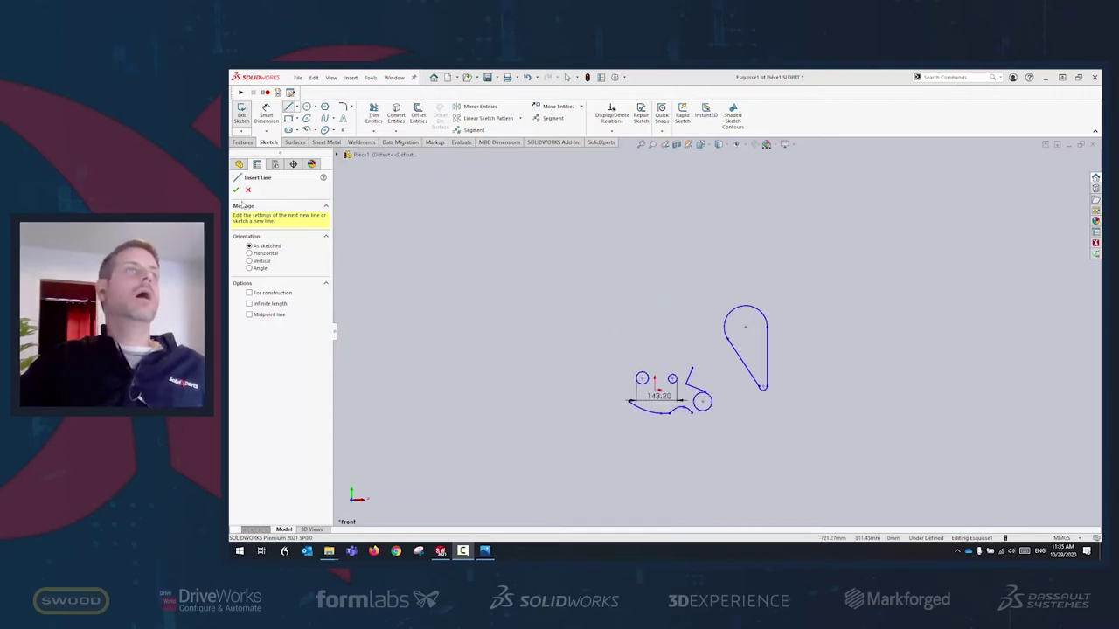
# Sketch a single horizontal line about 714 mm long above the teardrop and the circles.
pyautogui.click(247, 190)
pyautogui.click(288, 107)
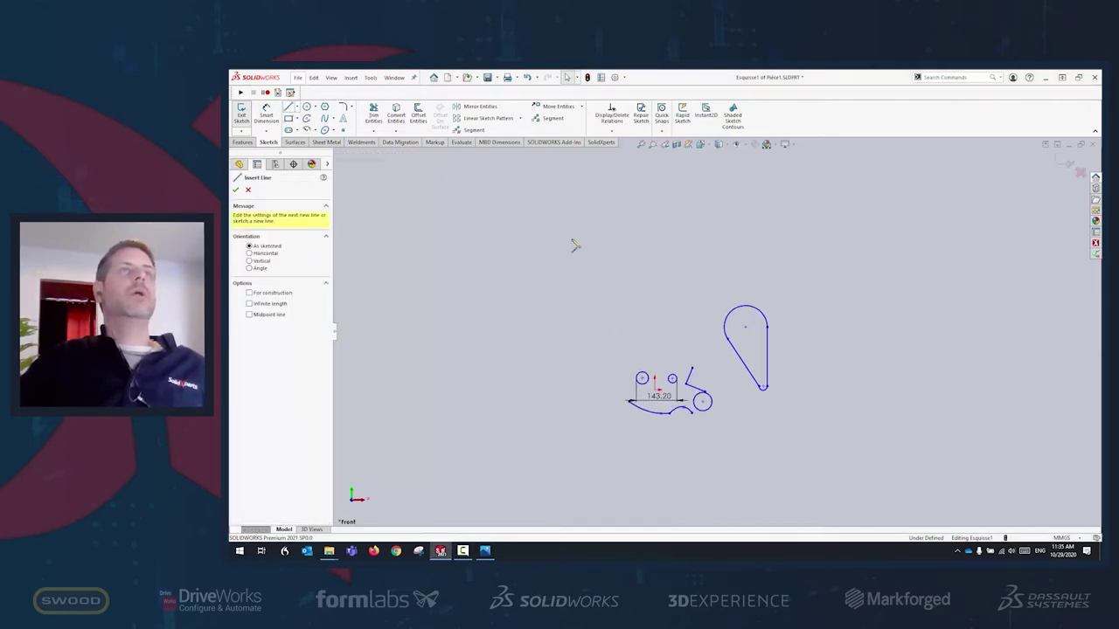
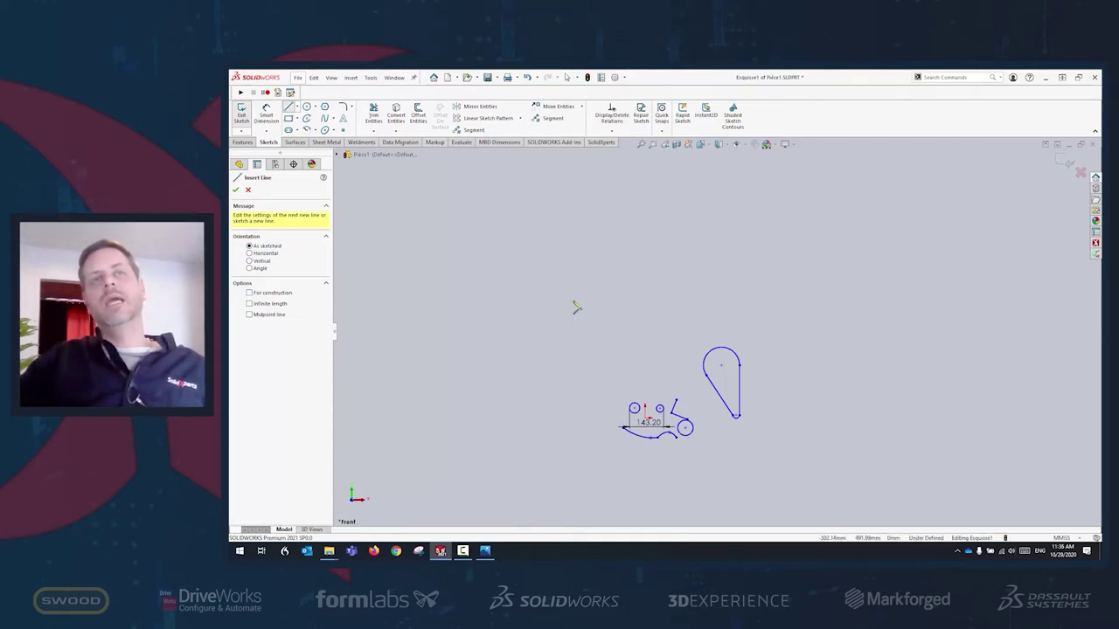
pyautogui.moveTo(572, 301); pyautogui.dragTo(744, 303)
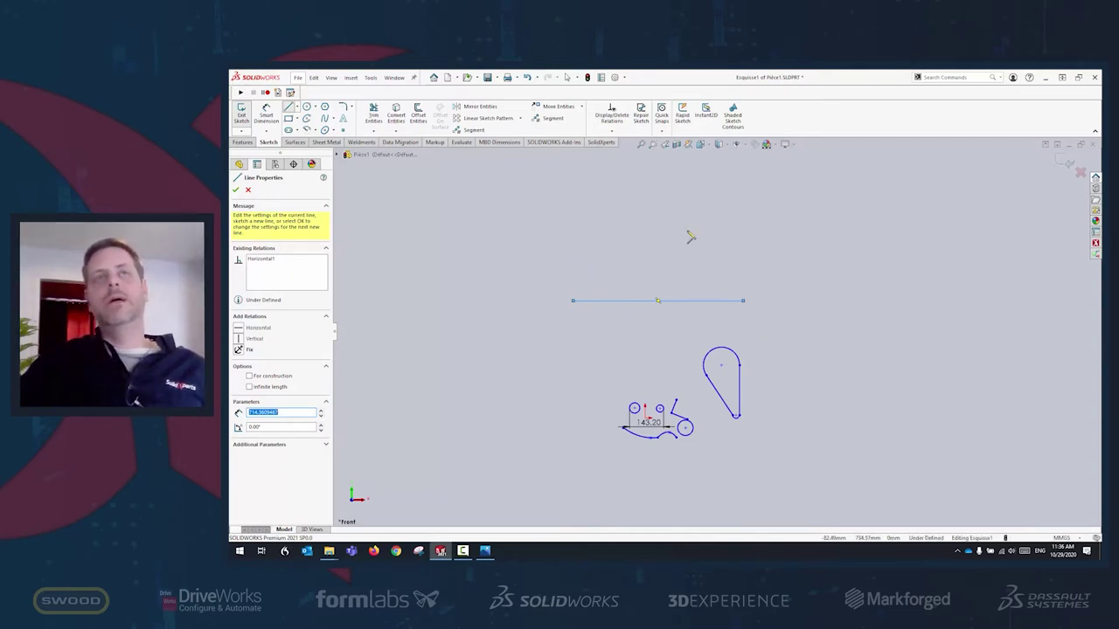
# Sketch a two-line chain above that line: a long horizontal line followed by a shorter line sloping downward to the right.
pyautogui.click(619, 250)
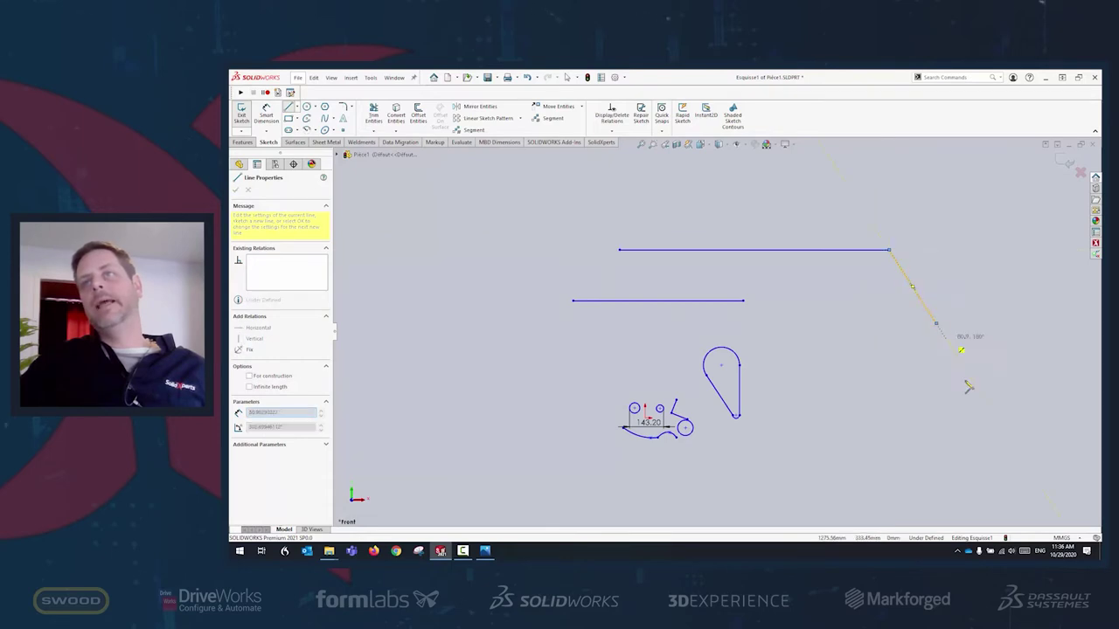
pyautogui.click(936, 324)
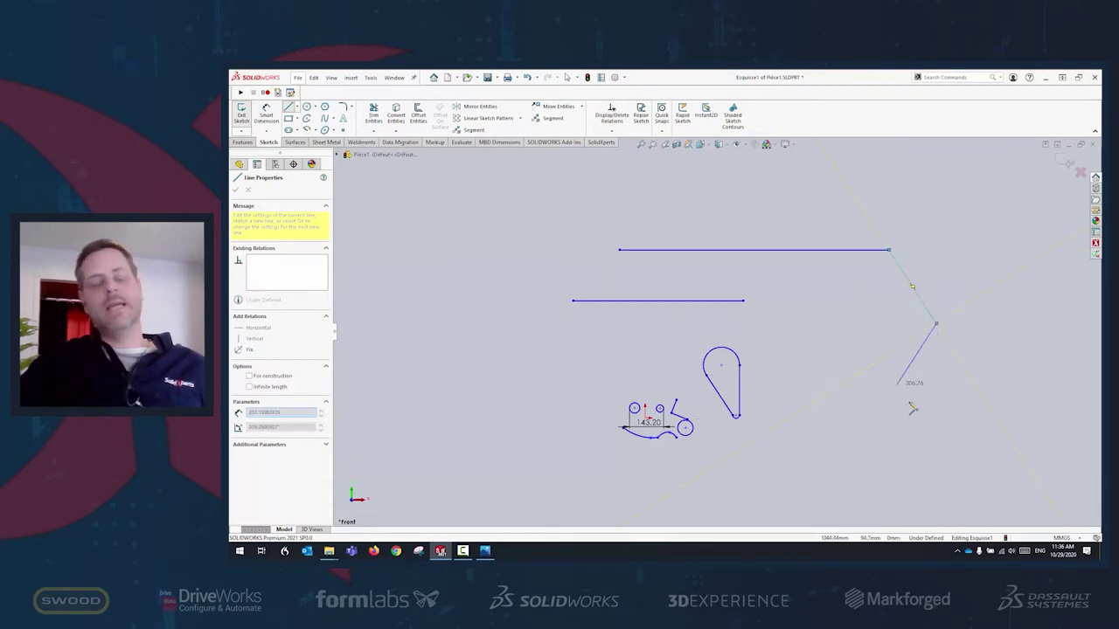
pyautogui.press('Escape')
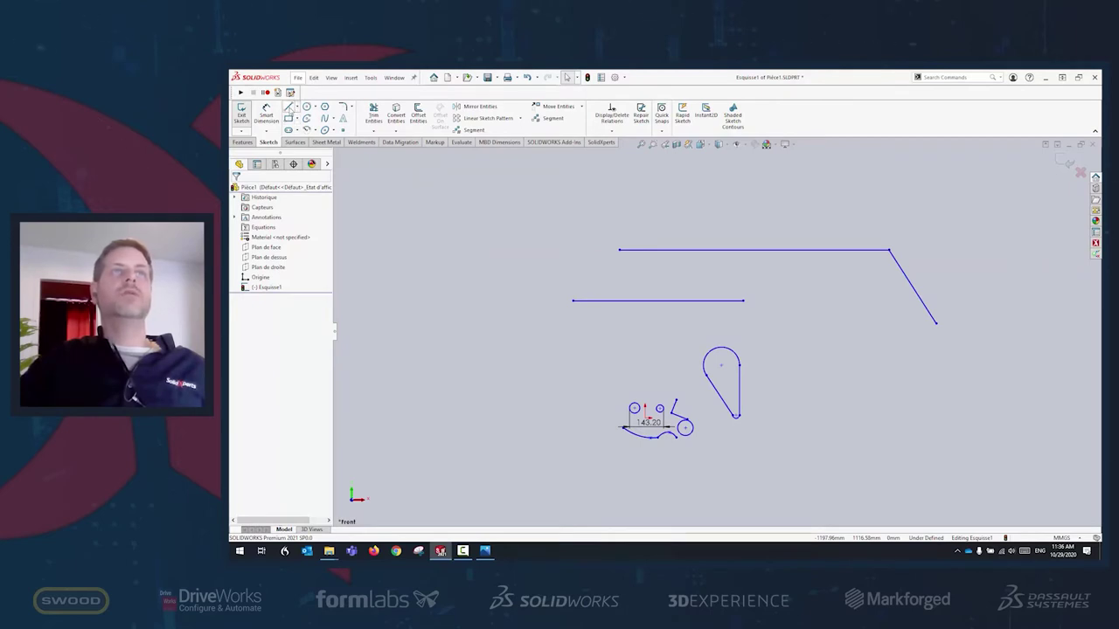
# Sketch an open three-line chain beside the teardrop, running nearly horizontal along its base and then upward in two segments.
pyautogui.click(288, 106)
pyautogui.click(831, 416)
pyautogui.click(986, 415)
pyautogui.click(997, 332)
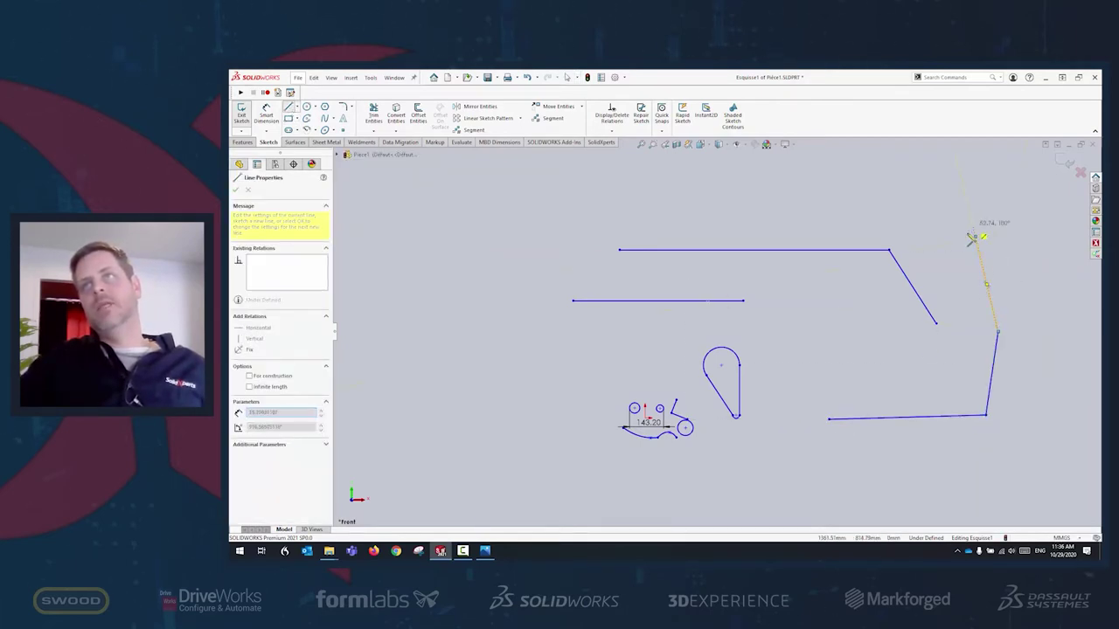
pyautogui.click(974, 236)
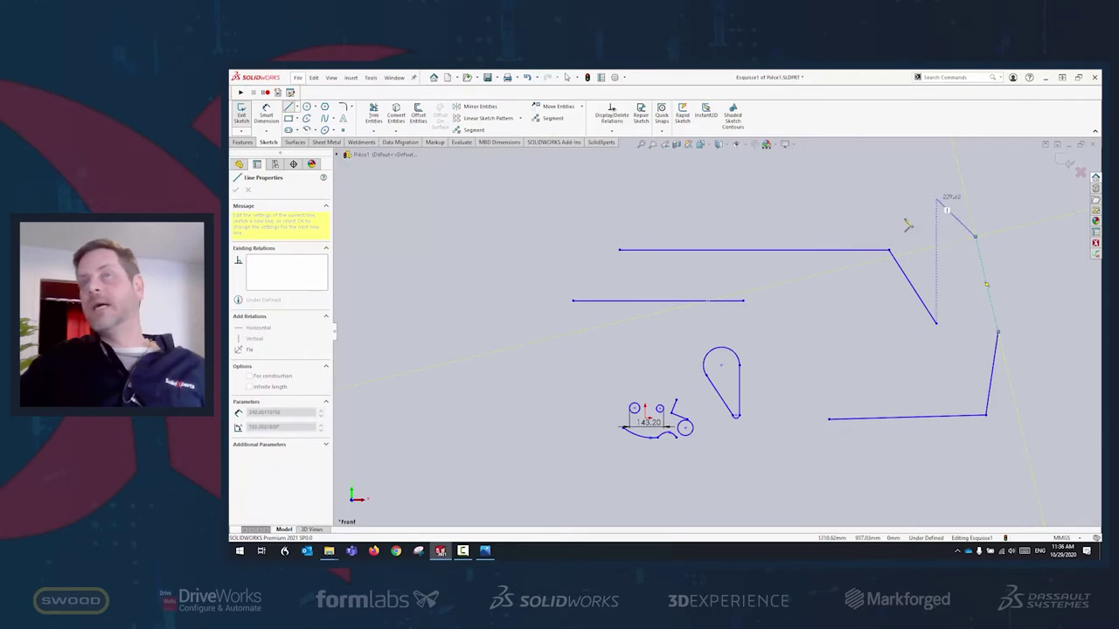
pyautogui.press('Escape')
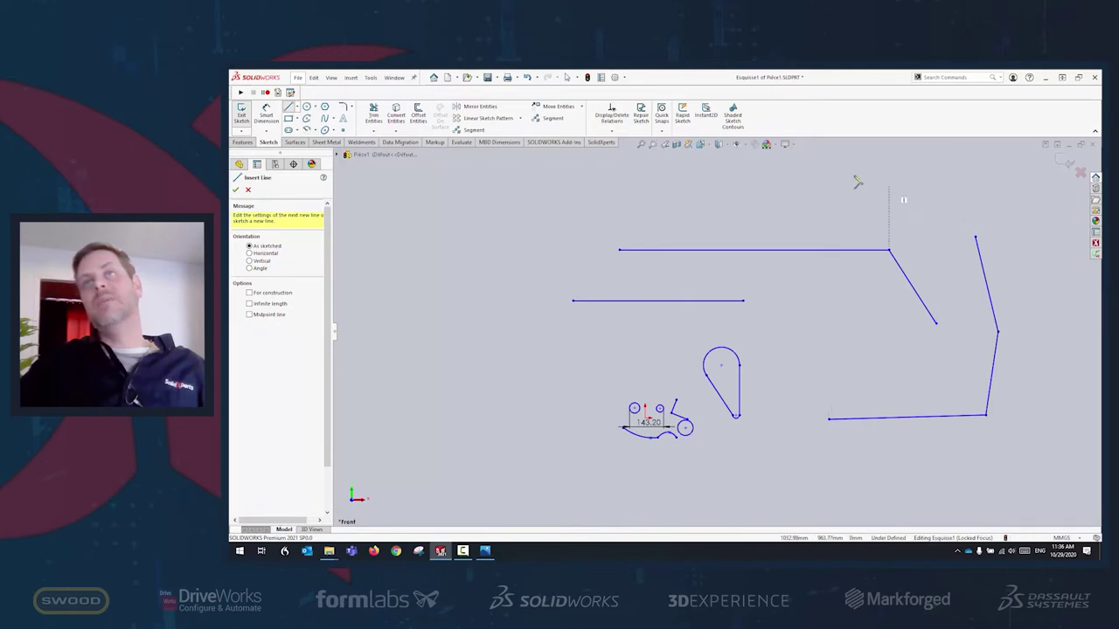
pyautogui.press('Escape')
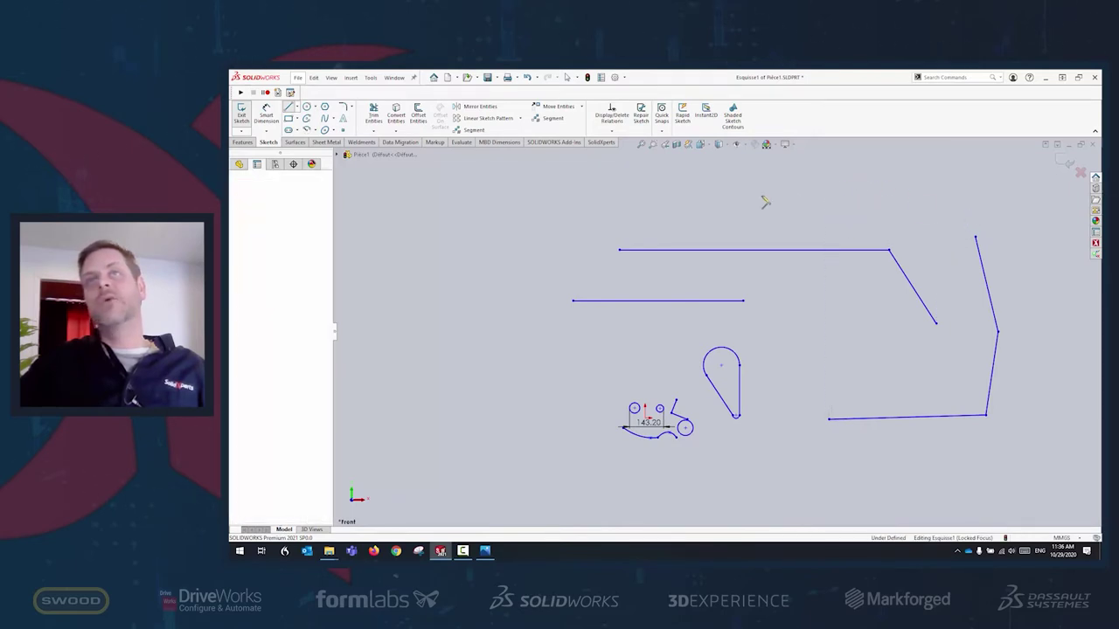
# Sketch an open line chain around the upper-left side of the sketch, ending with a nearly vertical segment.
pyautogui.click(857, 196)
pyautogui.click(594, 189)
pyautogui.click(498, 250)
pyautogui.doubleClick(496, 320)
# Sketch an open three-line chain beneath the circles, sloping down from the left and finishing nearly horizontal.
pyautogui.click(583, 467)
pyautogui.click(738, 486)
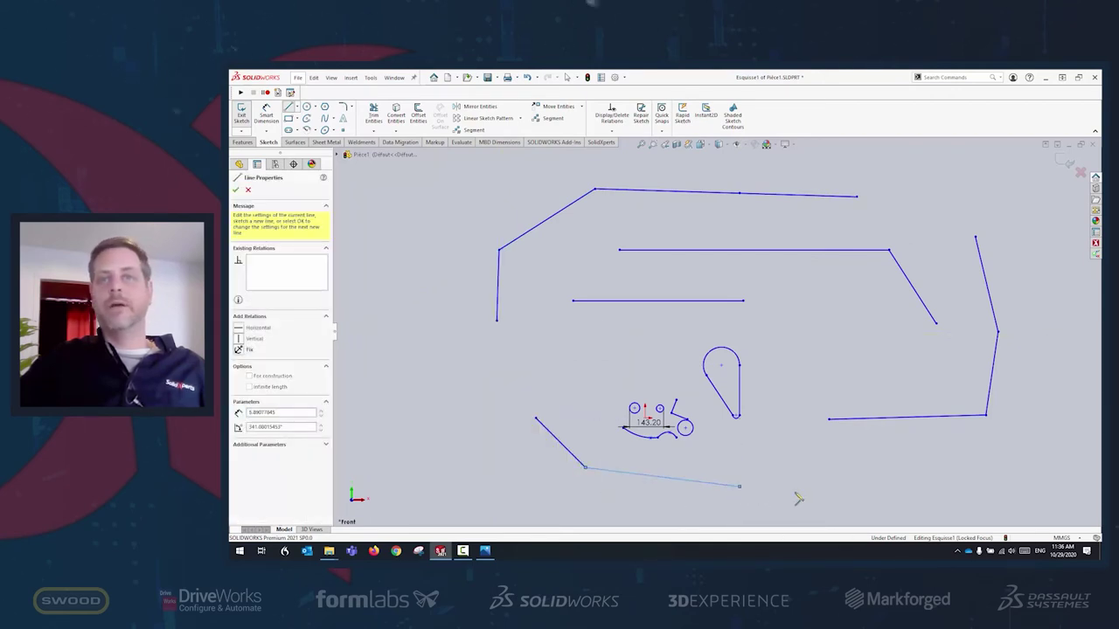
pyautogui.doubleClick(876, 481)
pyautogui.press('Escape')
# Sketch a long line rising to the right in the empty area beside the chains, ending in a very short segment.
pyautogui.scroll(5, 770, 308)
pyautogui.scroll(-2, 757, 319)
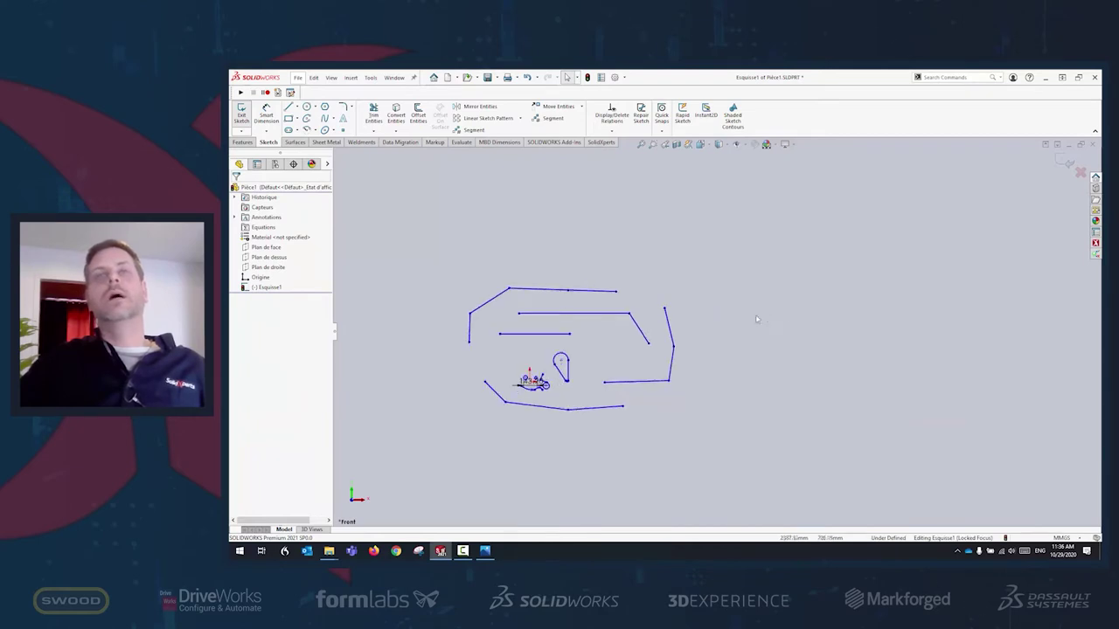
pyautogui.scroll(-2, 726, 309)
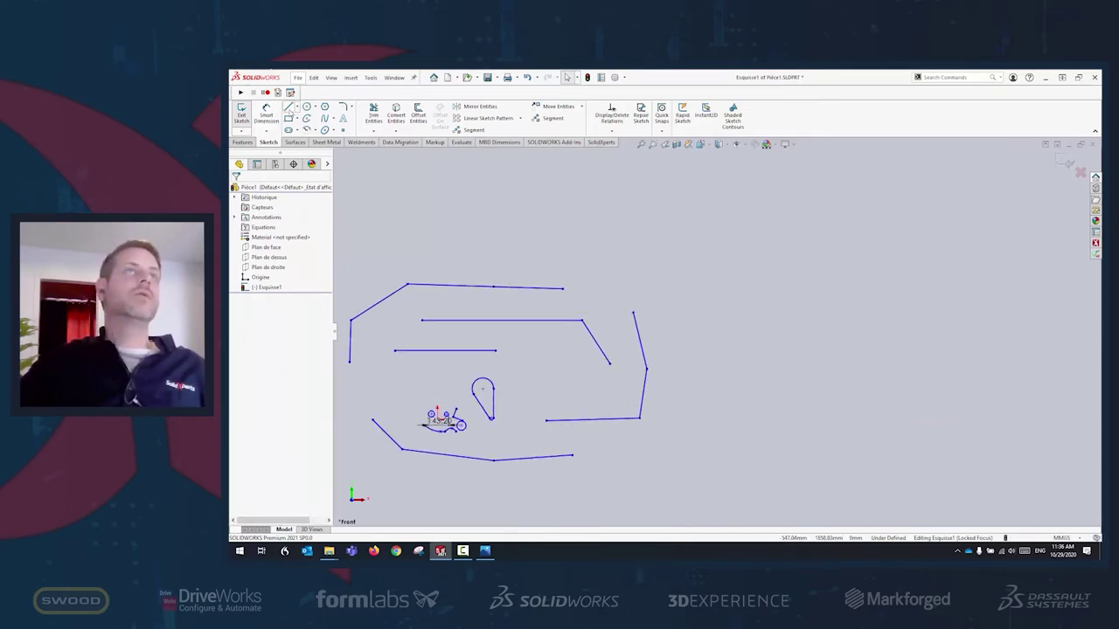
pyautogui.click(289, 106)
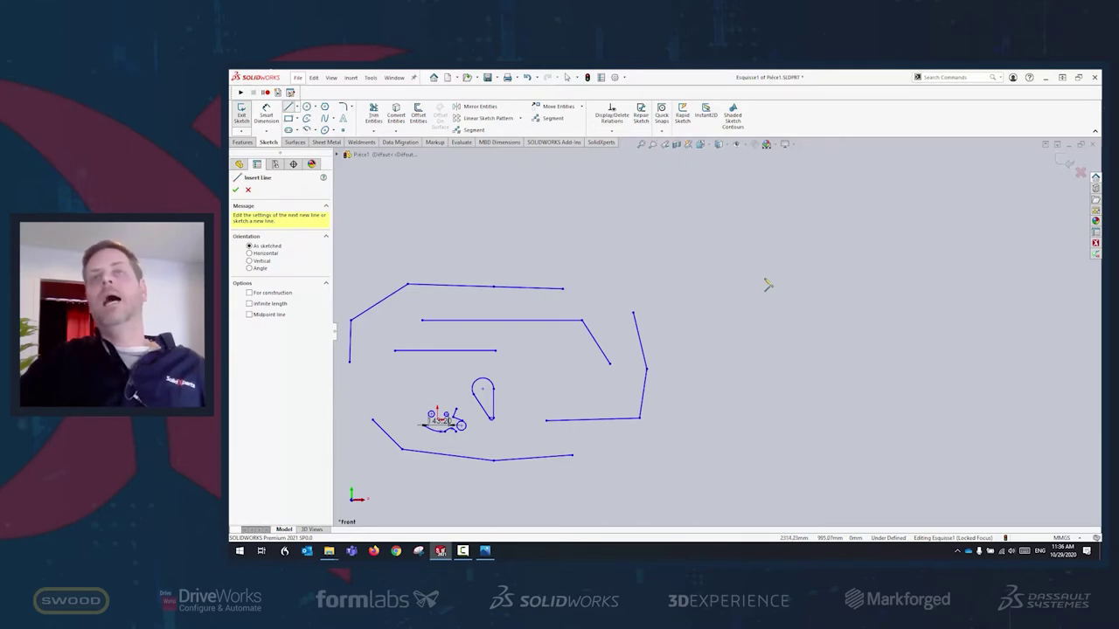
pyautogui.moveTo(764, 280); pyautogui.dragTo(871, 211)
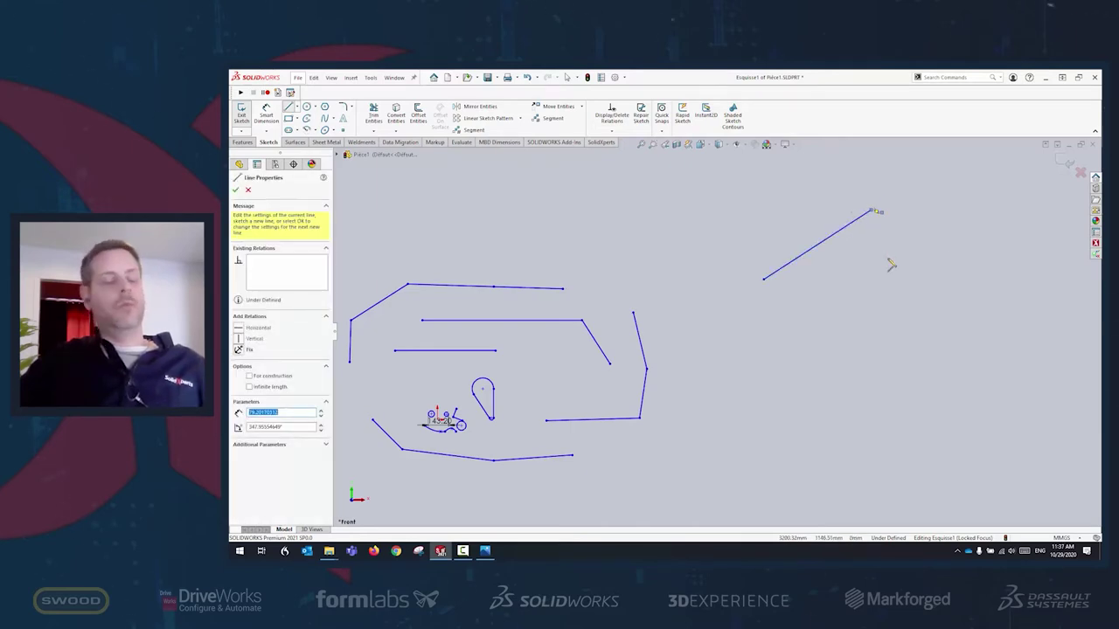
pyautogui.press('Escape')
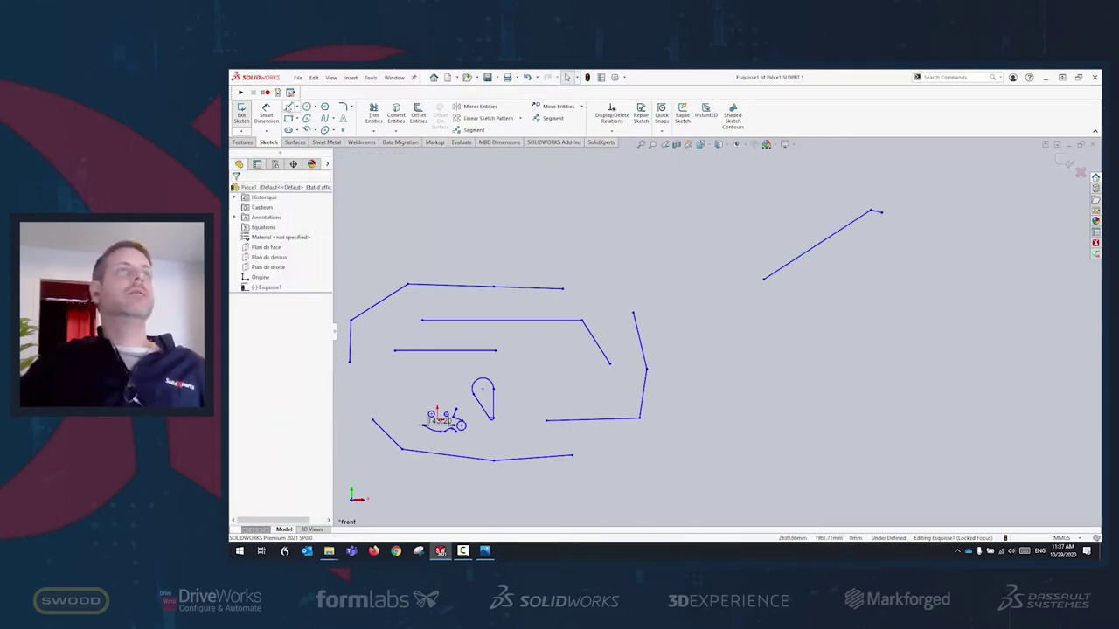
# Sketch two connected lines starting just off the short segment's free end, sloping down to the right and then back to a lower corner.
pyautogui.click(289, 107)
pyautogui.scroll(-5, 767, 255)
pyautogui.scroll(-5, 478, 203)
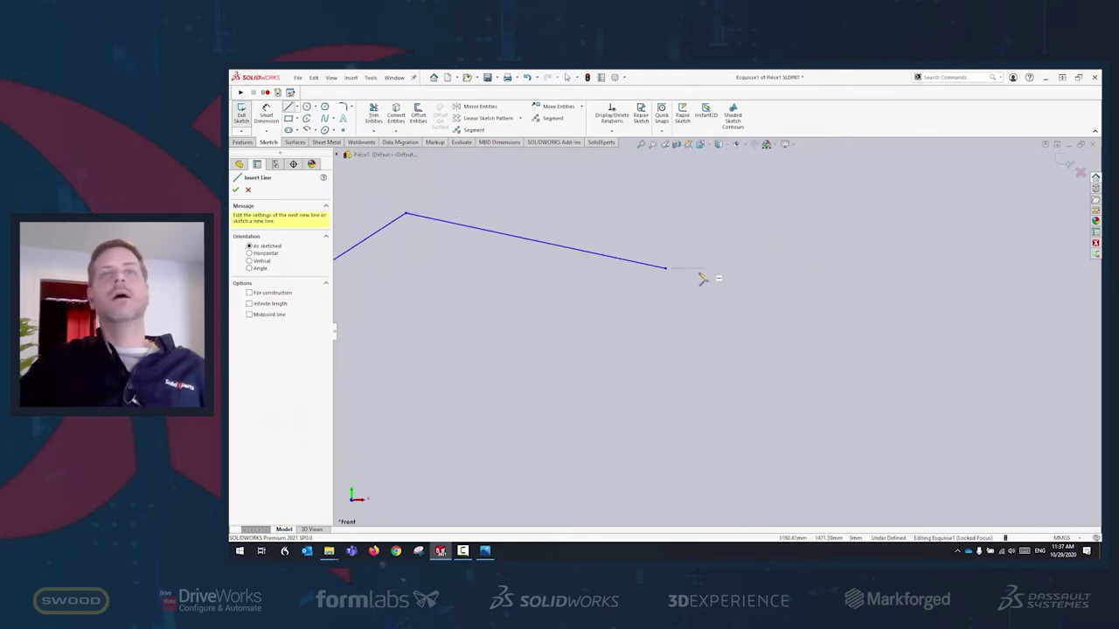
pyautogui.scroll(-3, 671, 274)
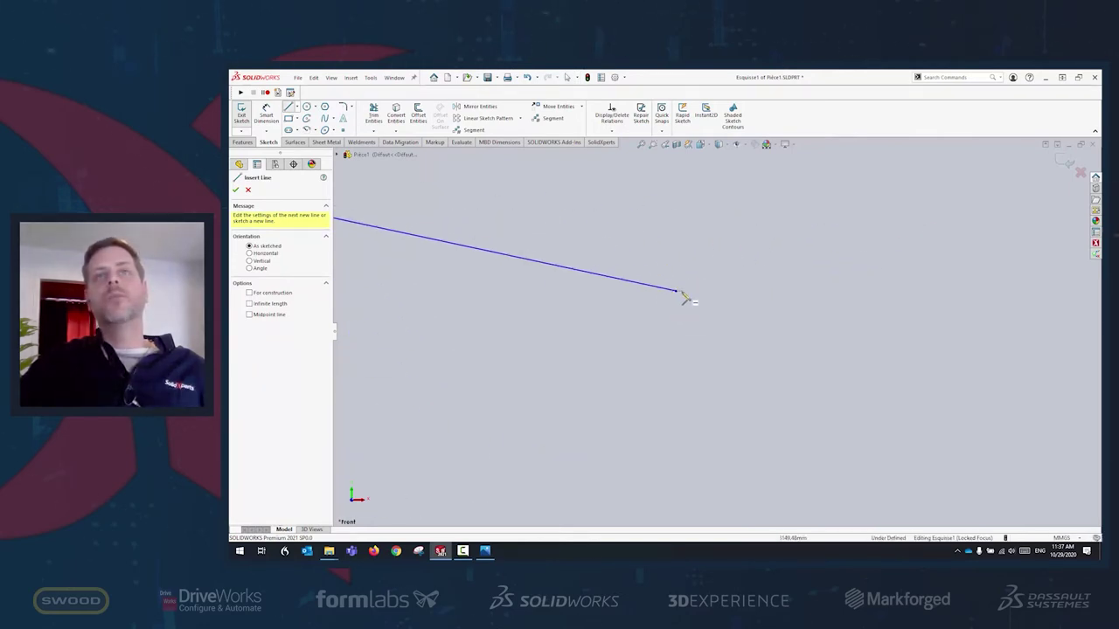
pyautogui.click(685, 299)
pyautogui.click(691, 325)
pyautogui.click(632, 362)
pyautogui.click(714, 331)
pyautogui.click(746, 360)
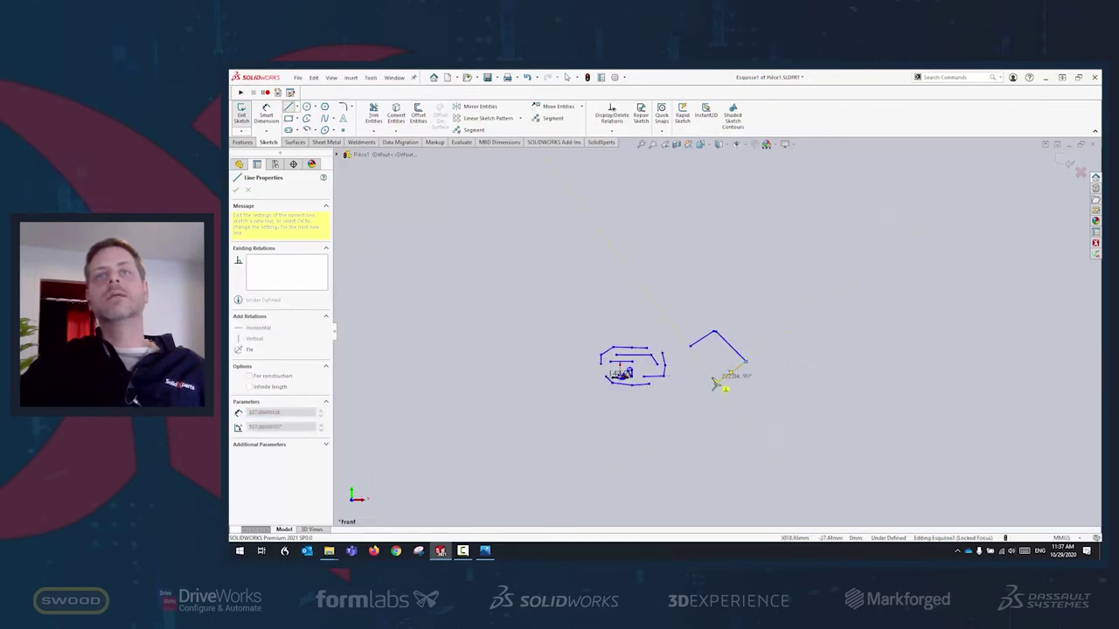
pyautogui.doubleClick(716, 381)
# Sketch the outline's last side from just beside the lower corner's endpoint to the start of the first sloped line, leaving a tiny gap at the corner.
pyautogui.scroll(-6, 718, 378)
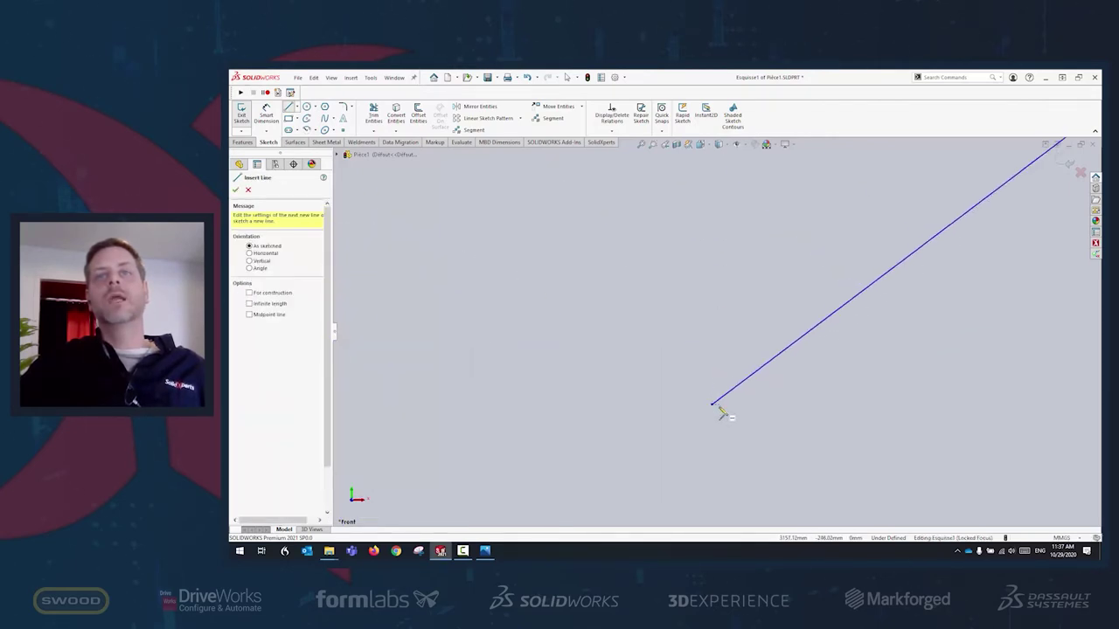
pyautogui.click(691, 350)
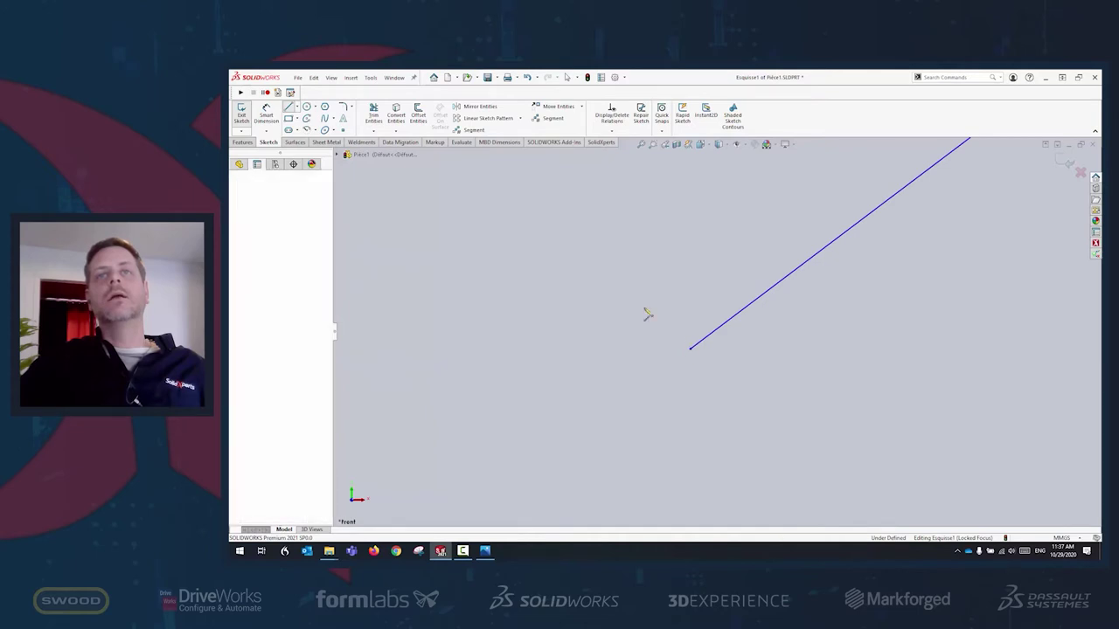
pyautogui.scroll(6, 634, 280)
pyautogui.scroll(-6, 739, 309)
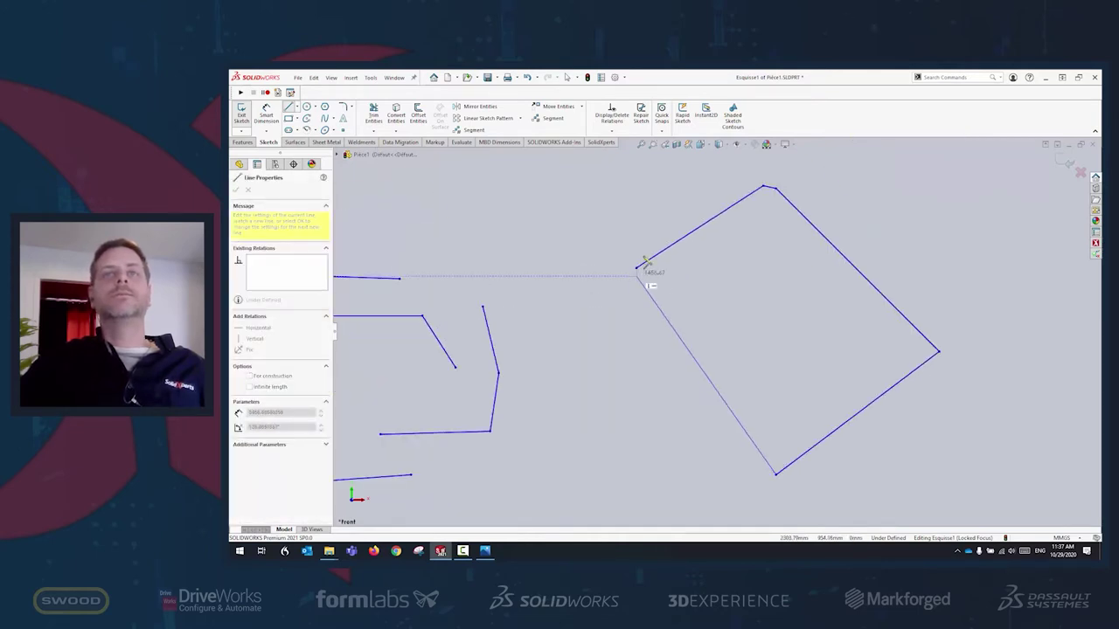
pyautogui.press('Escape')
# Apply Select Chain to the outline's long descending side and examine the lower corner for a gap between endpoints.
pyautogui.scroll(6, 717, 322)
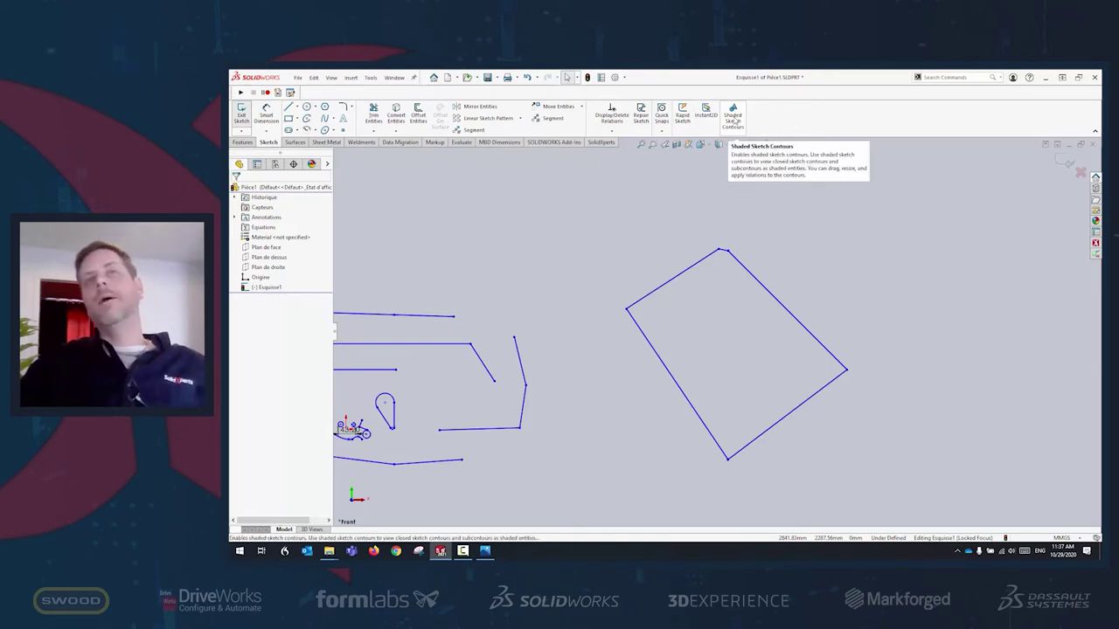
pyautogui.rightClick(743, 266)
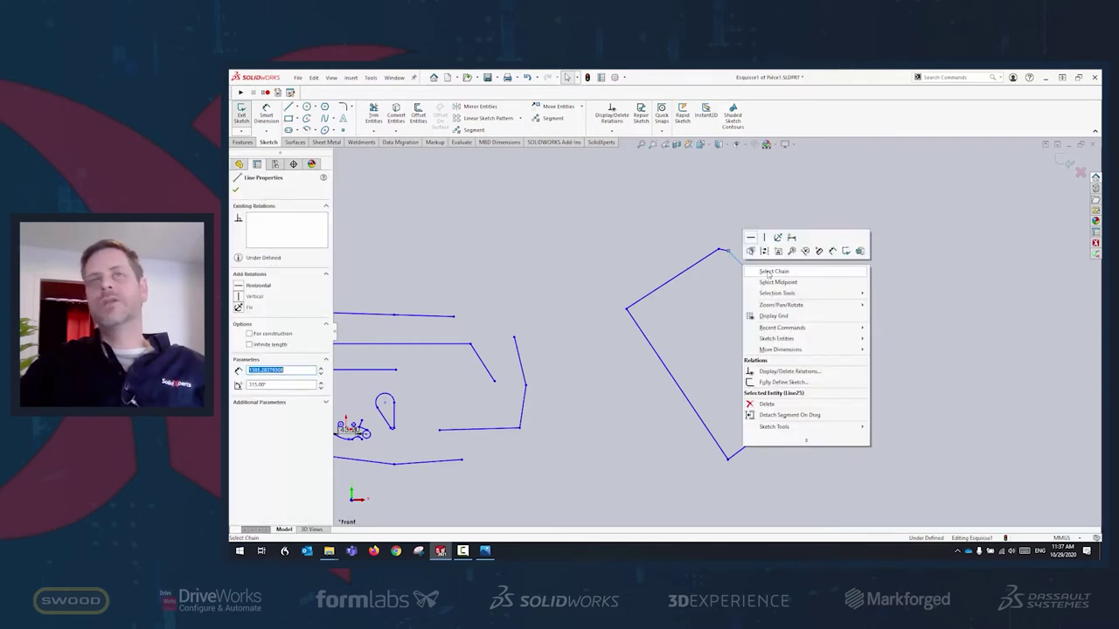
pyautogui.click(769, 271)
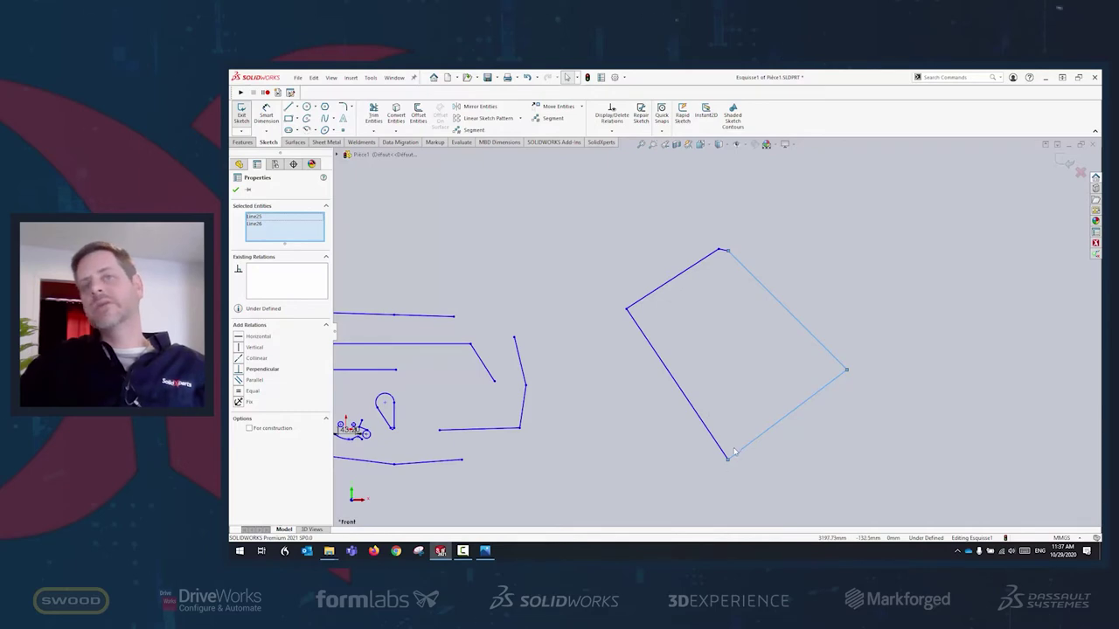
pyautogui.scroll(-5, 734, 451)
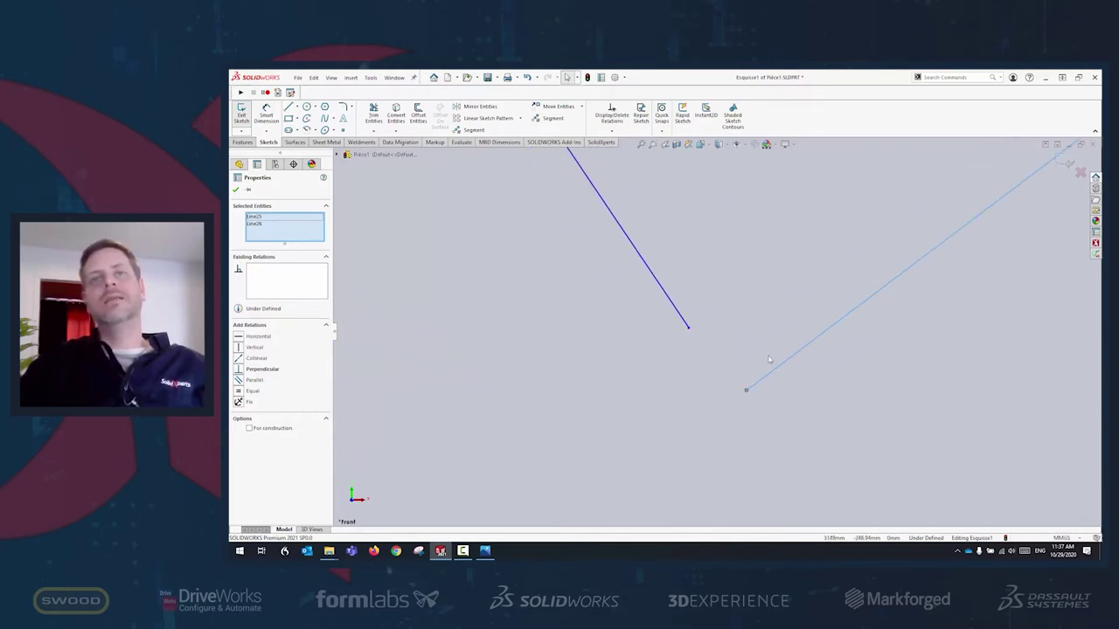
pyautogui.scroll(6, 649, 407)
pyautogui.scroll(-3, 691, 333)
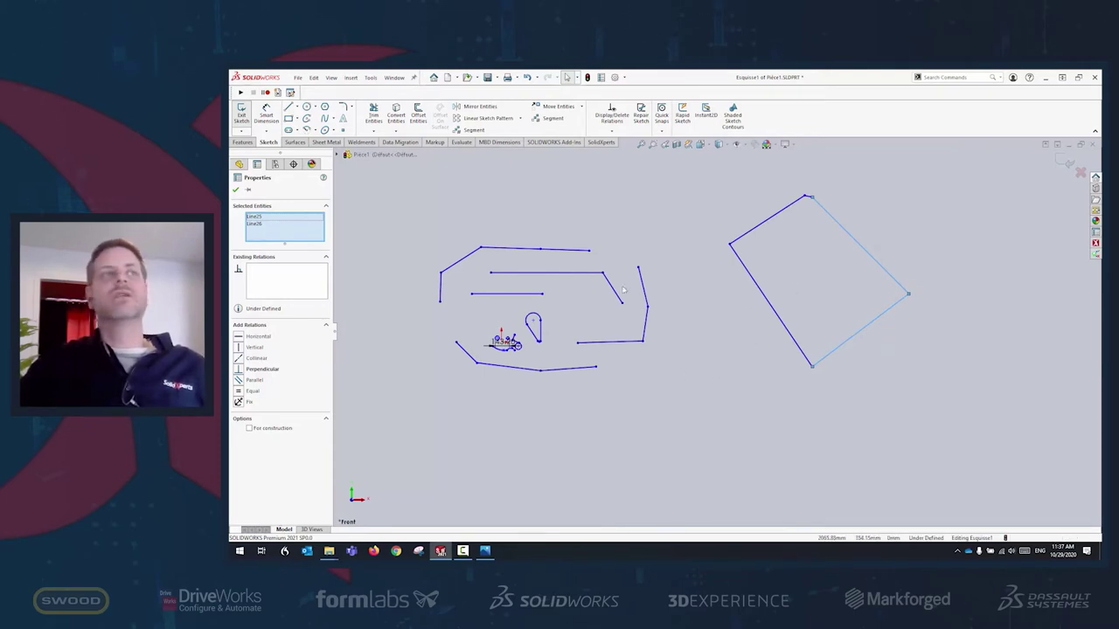
pyautogui.click(235, 190)
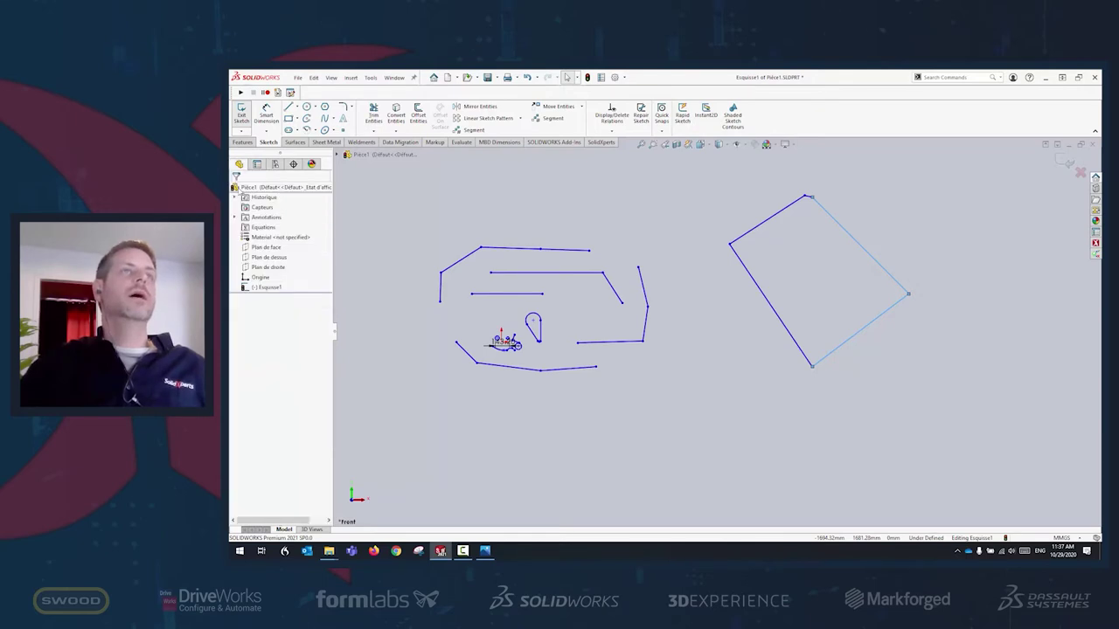
# Review the sketch relations with Display/Delete Relations, filtering them to Defined In Context.
pyautogui.scroll(3, 683, 327)
pyautogui.scroll(-2, 683, 327)
pyautogui.scroll(-1, 682, 329)
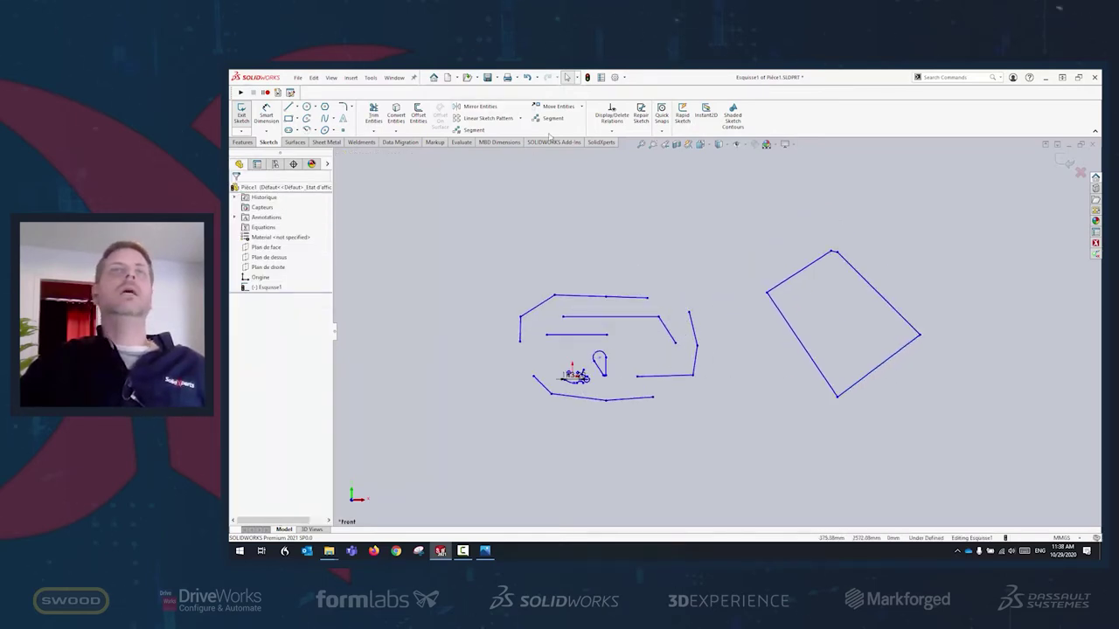
pyautogui.click(611, 115)
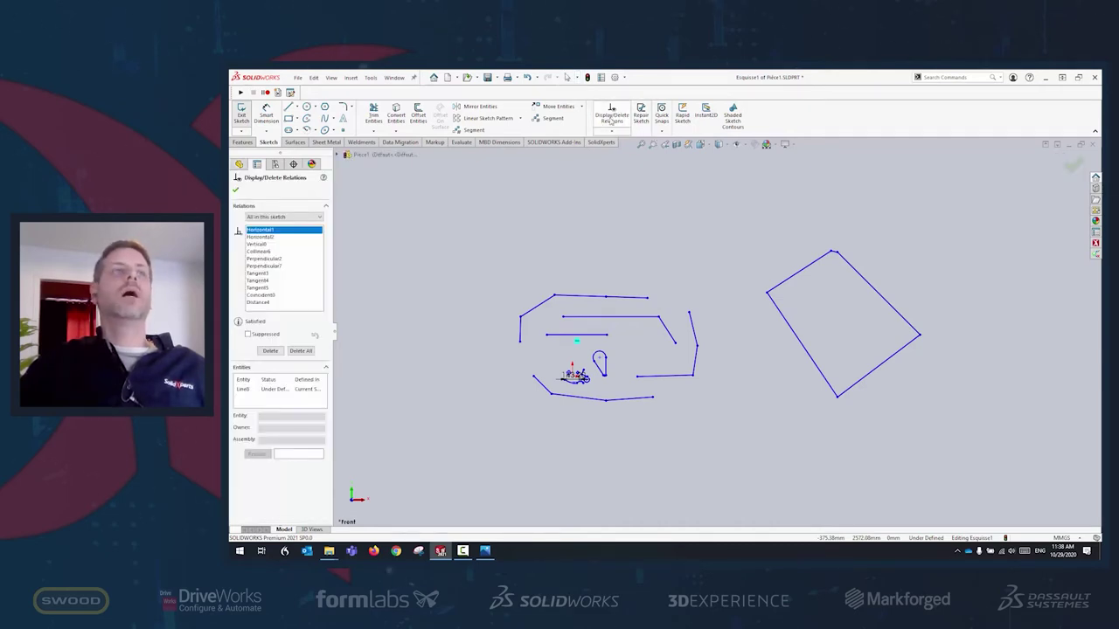
pyautogui.click(282, 216)
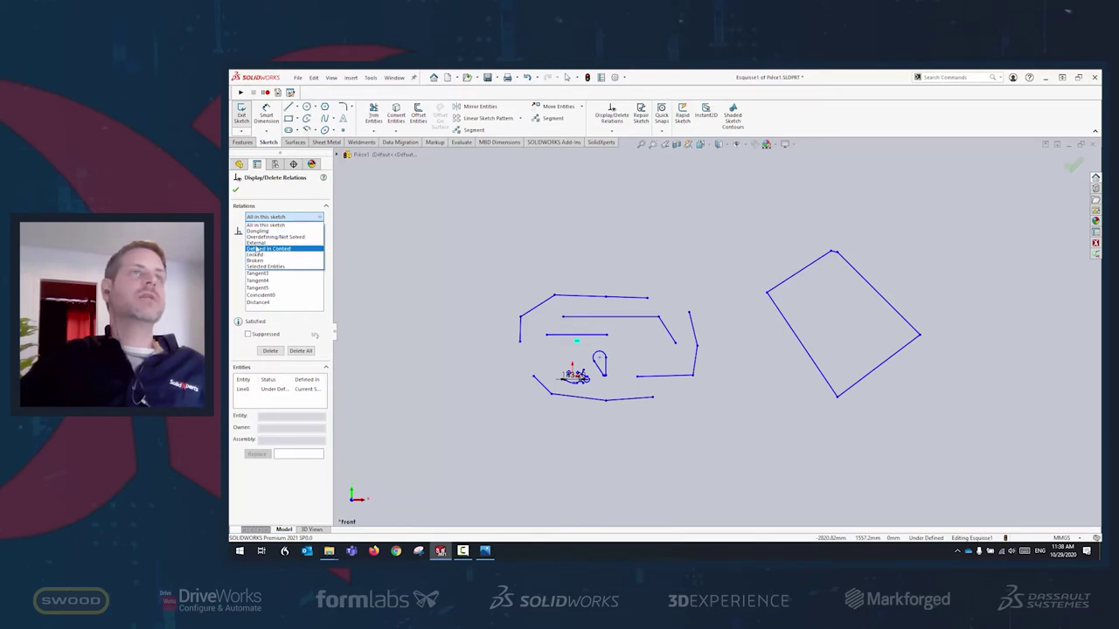
pyautogui.click(278, 251)
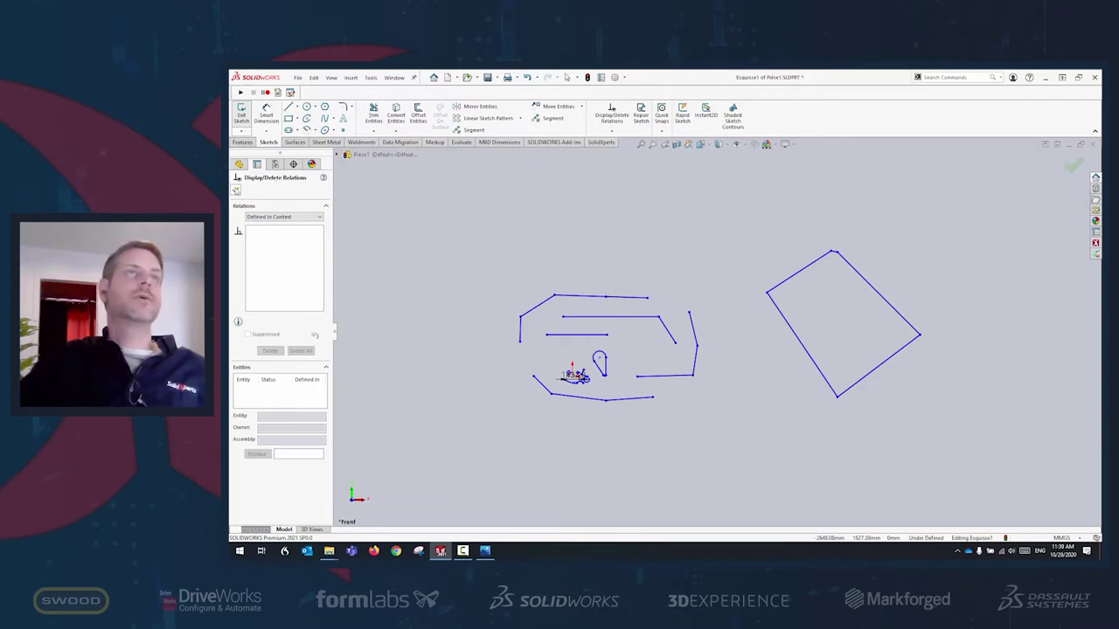
pyautogui.press('Escape')
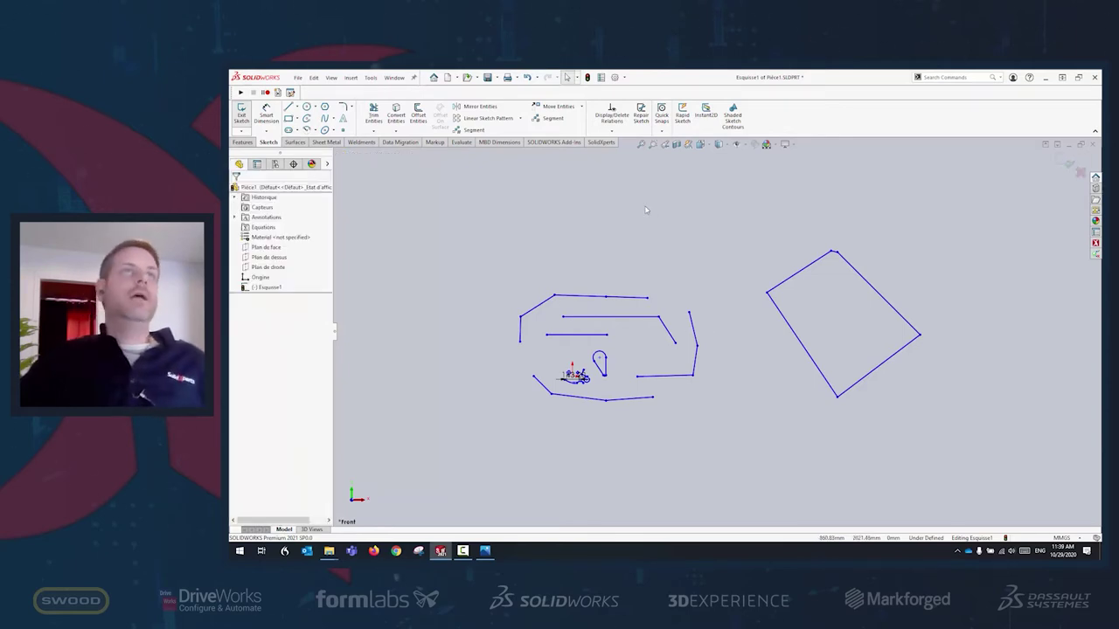
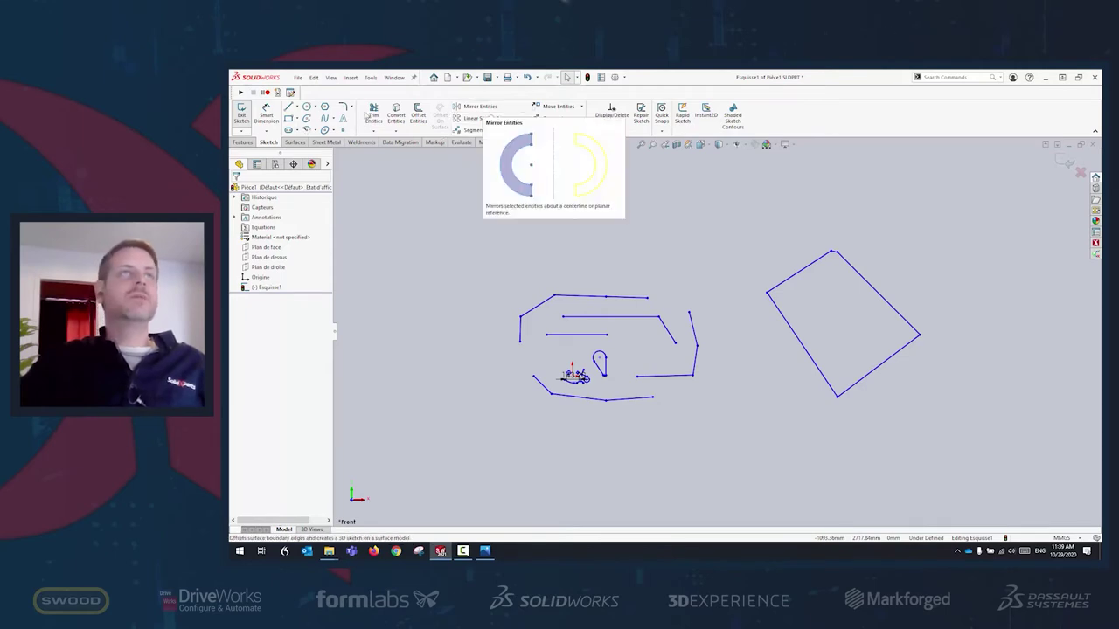
# Sketch a long vertical line in the empty area beside the open outlines, at the far side from the four-sided contour.
pyautogui.click(289, 106)
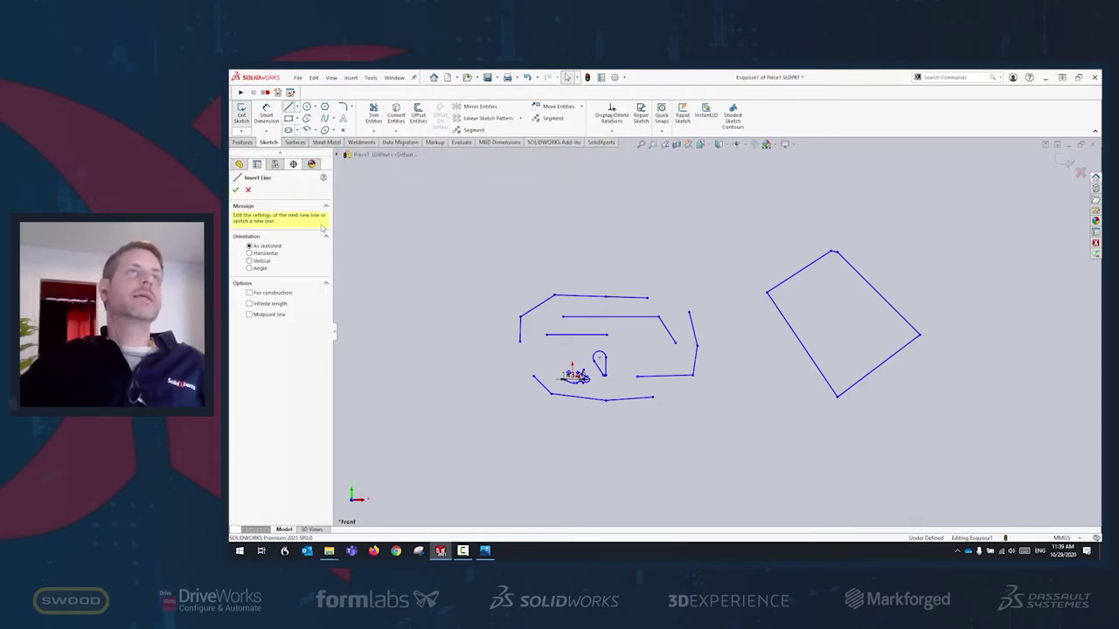
pyautogui.click(389, 280)
pyautogui.click(391, 441)
pyautogui.press('Escape')
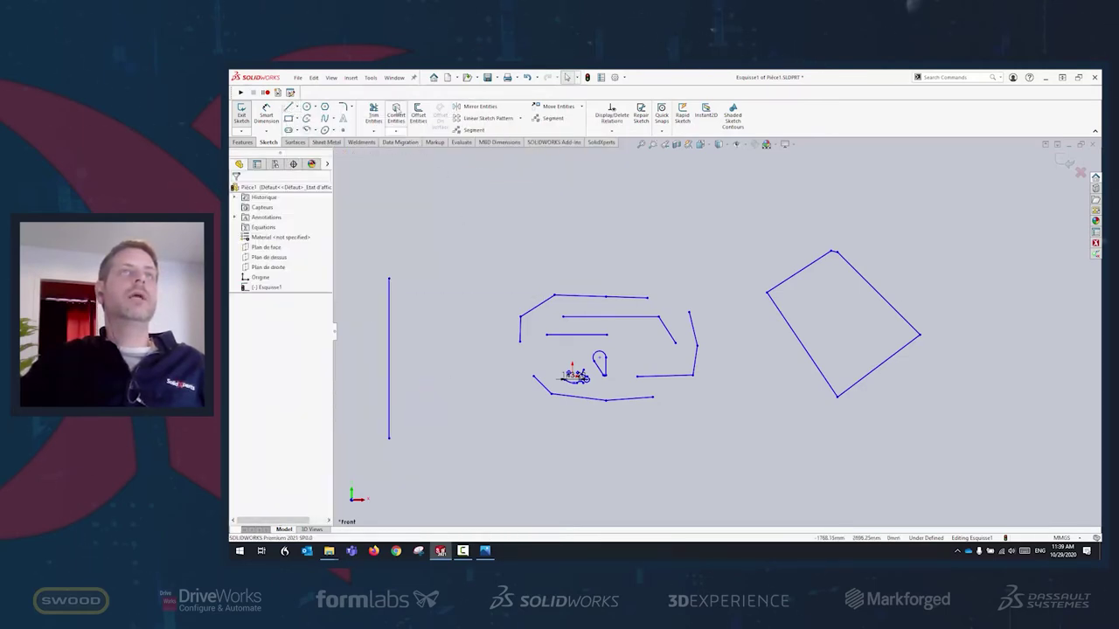
# Dimension the new vertical line's length at 1900 mm.
pyautogui.click(266, 113)
pyautogui.click(389, 363)
pyautogui.click(376, 401)
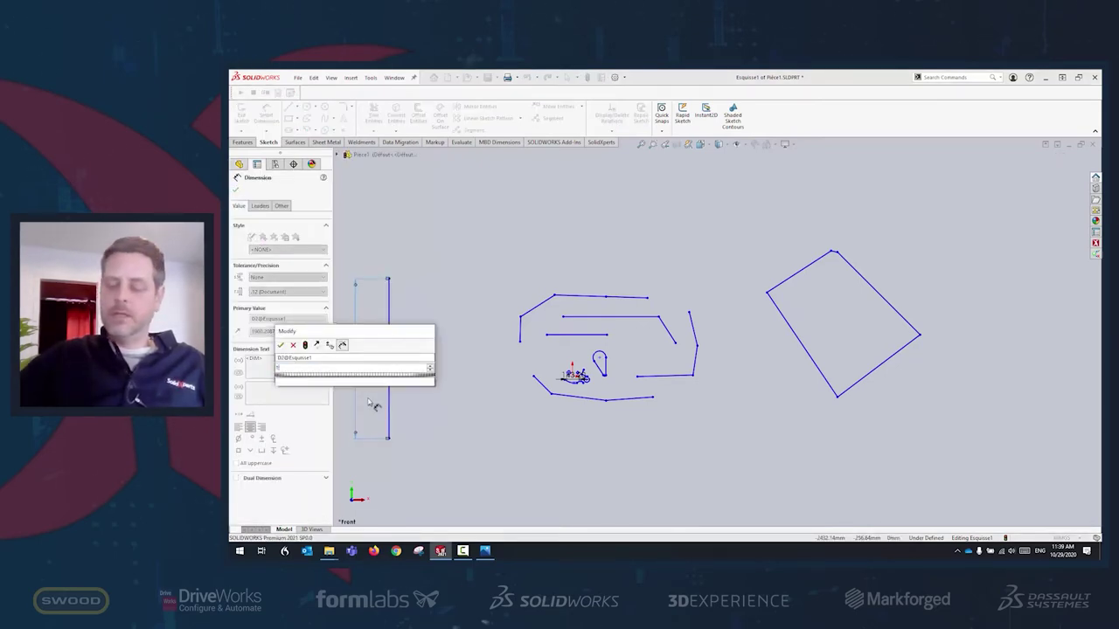
pyautogui.press('Return')
pyautogui.press('Escape')
pyautogui.scroll(3, 720, 334)
pyautogui.scroll(-5, 527, 345)
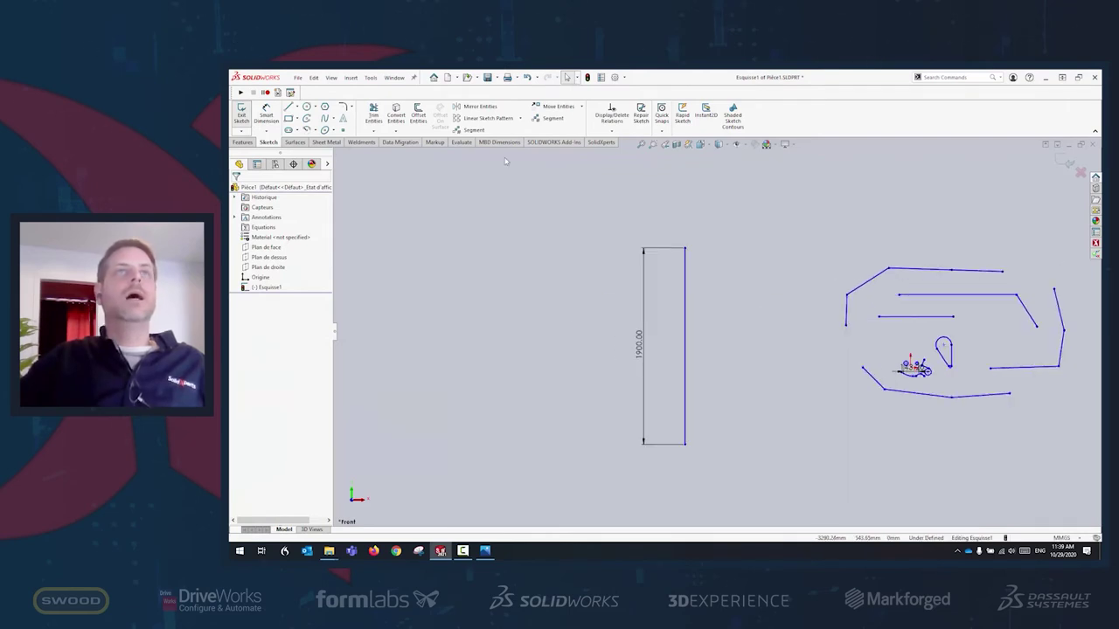
pyautogui.click(469, 129)
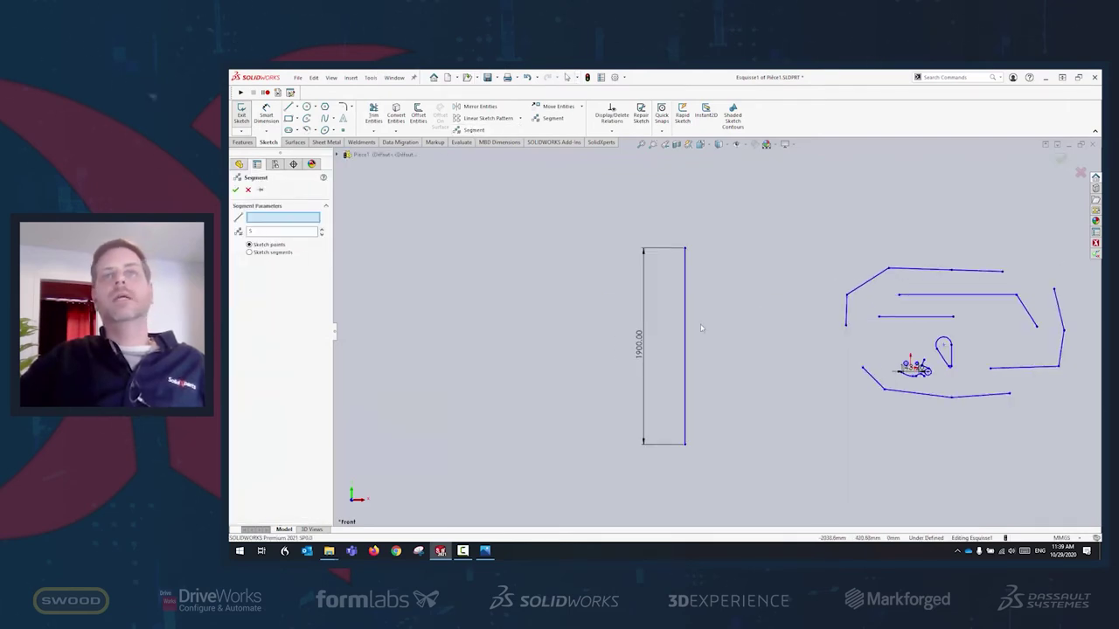
pyautogui.click(249, 190)
pyautogui.scroll(2, 715, 333)
pyautogui.scroll(-2, 878, 371)
# Search the commands for Segment and add the Segment command to the Sketch tools.
pyautogui.click(941, 77)
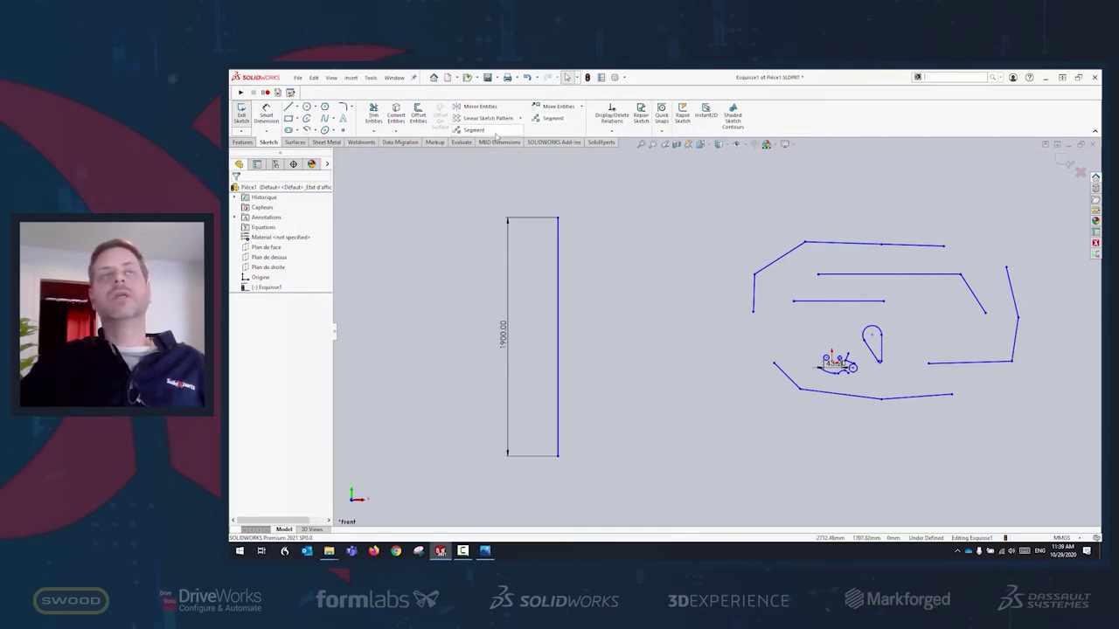
pyautogui.click(939, 78)
pyautogui.write('segm')
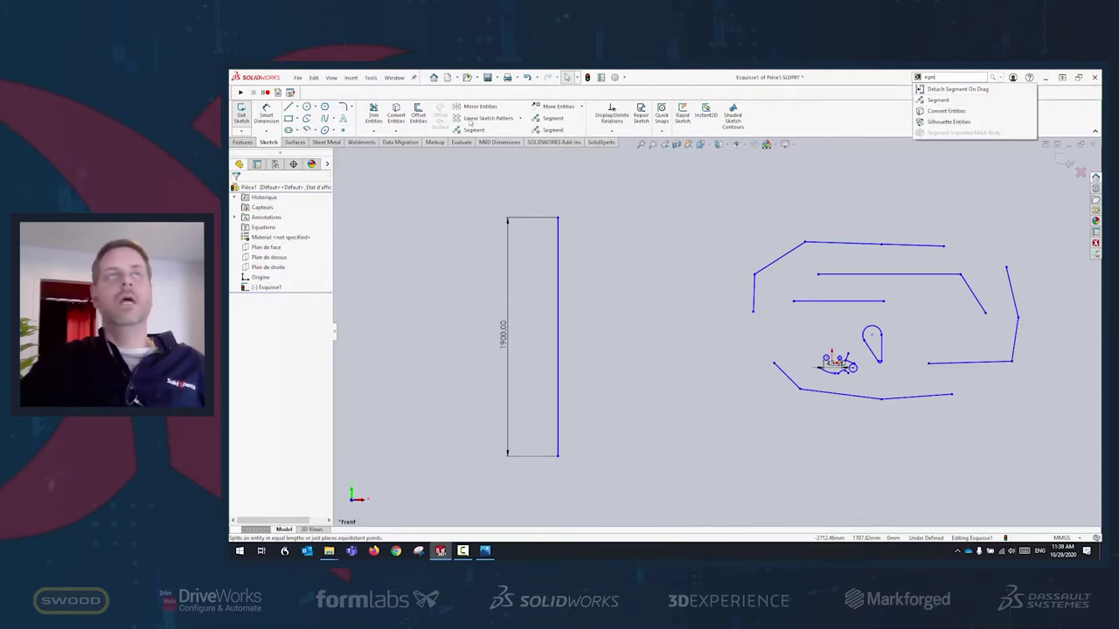
pyautogui.click(371, 77)
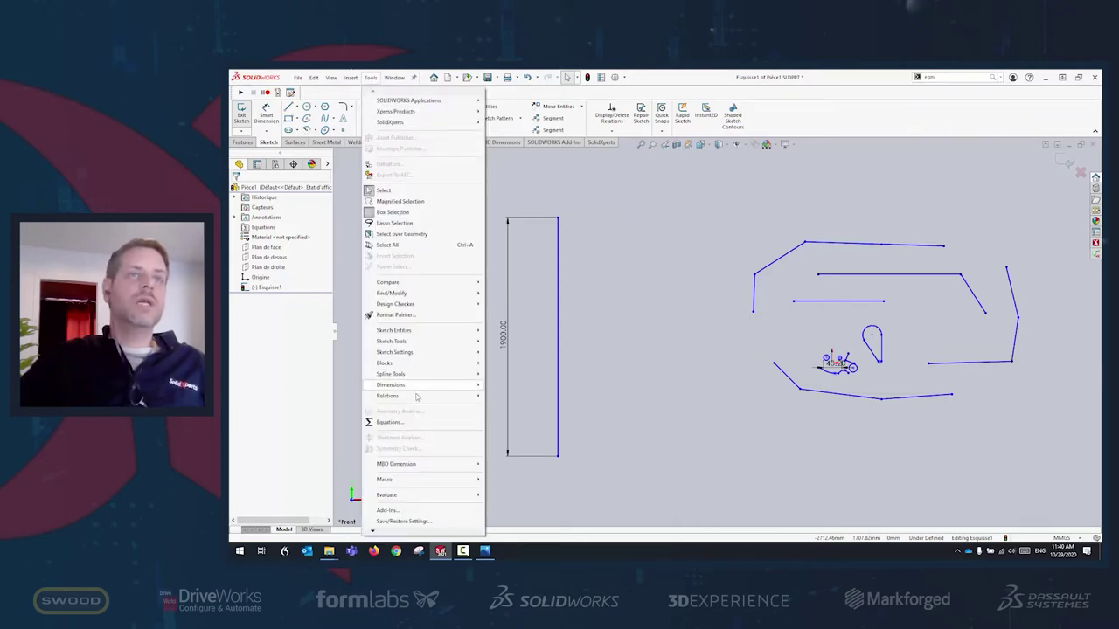
pyautogui.moveTo(403, 342)
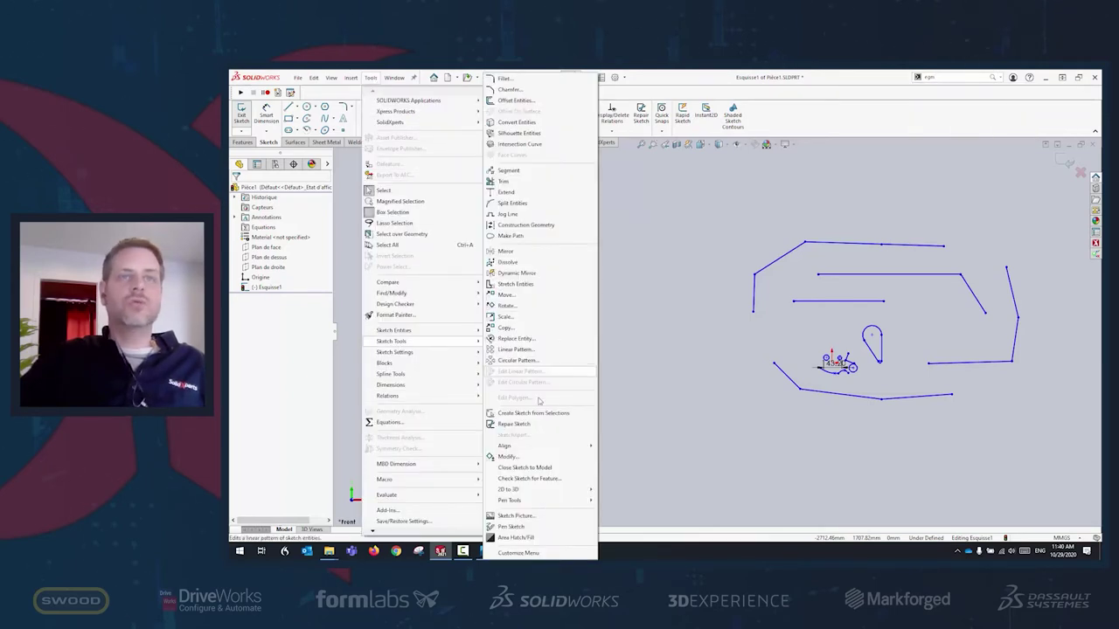
pyautogui.click(641, 381)
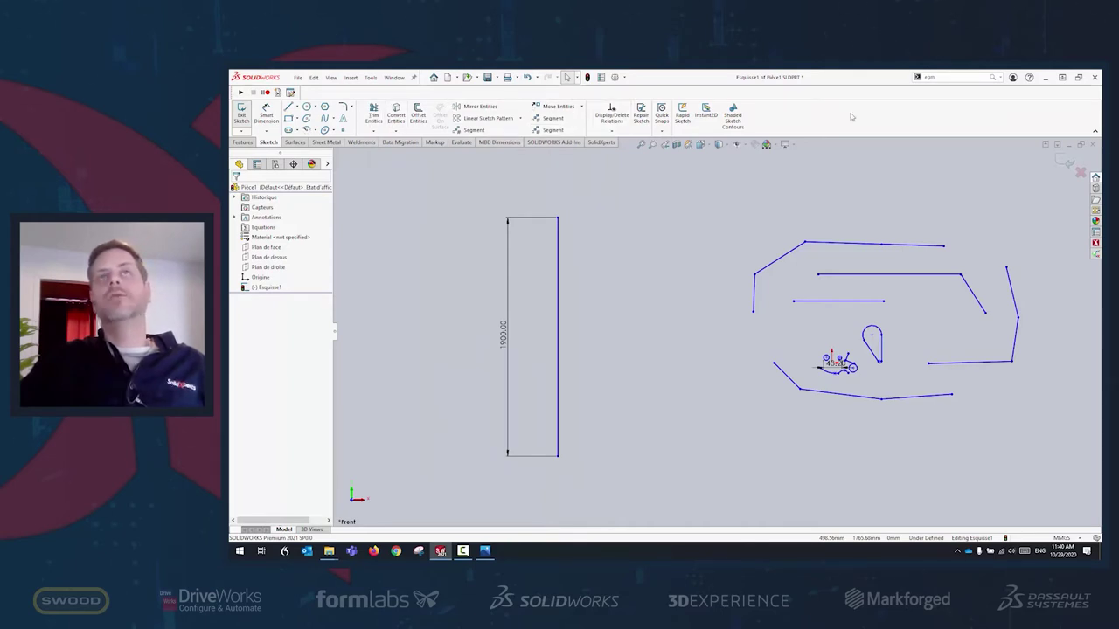
# Divide the vertical line with the Segment tool, using 5 equally spaced sketch points.
pyautogui.click(551, 130)
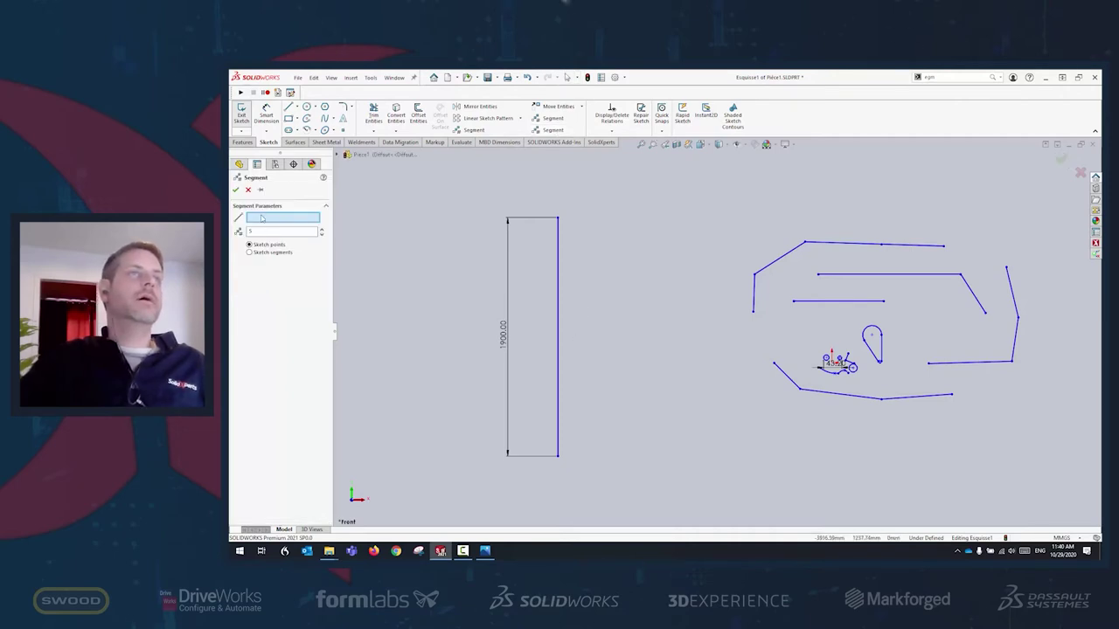
pyautogui.click(559, 320)
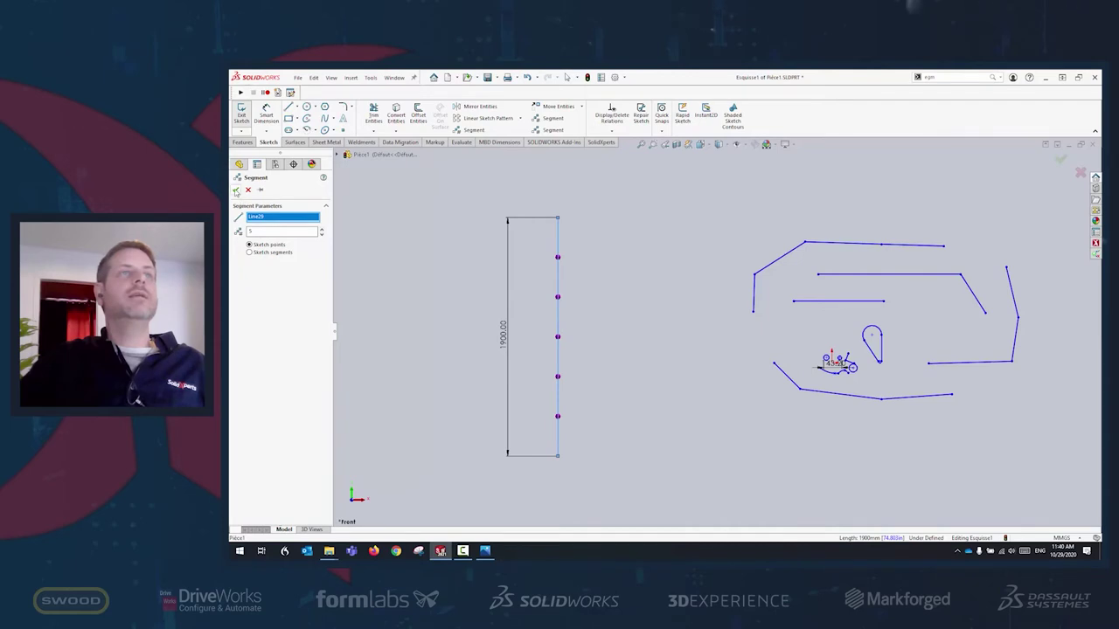
pyautogui.click(235, 190)
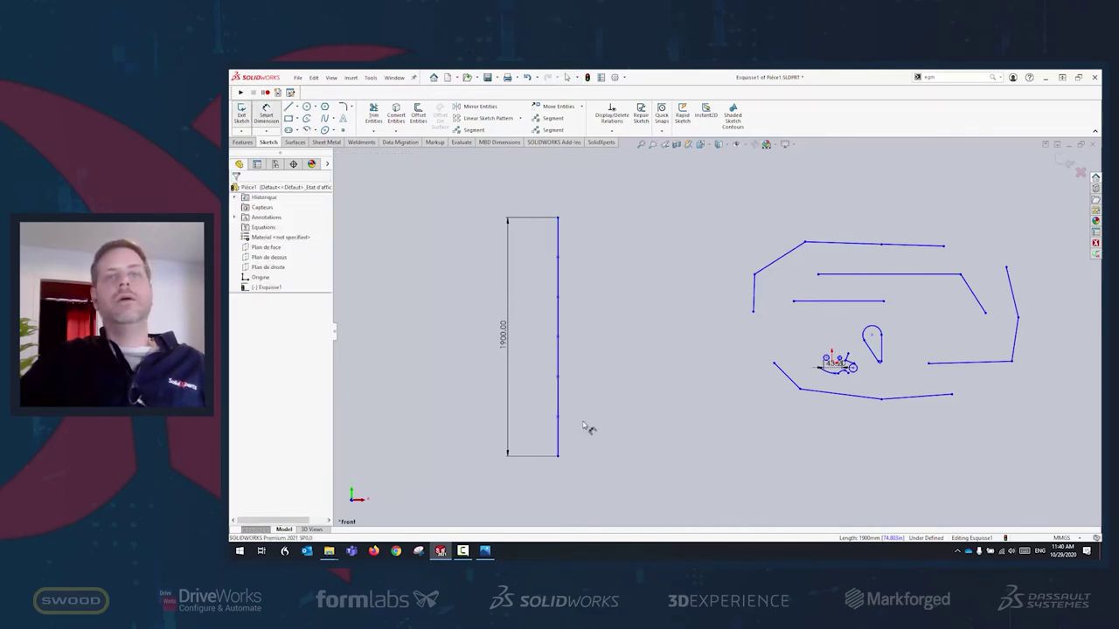
# Add a driven dimension between the vertical line's lower endpoint and the nearest segment point.
pyautogui.click(558, 455)
pyautogui.click(559, 416)
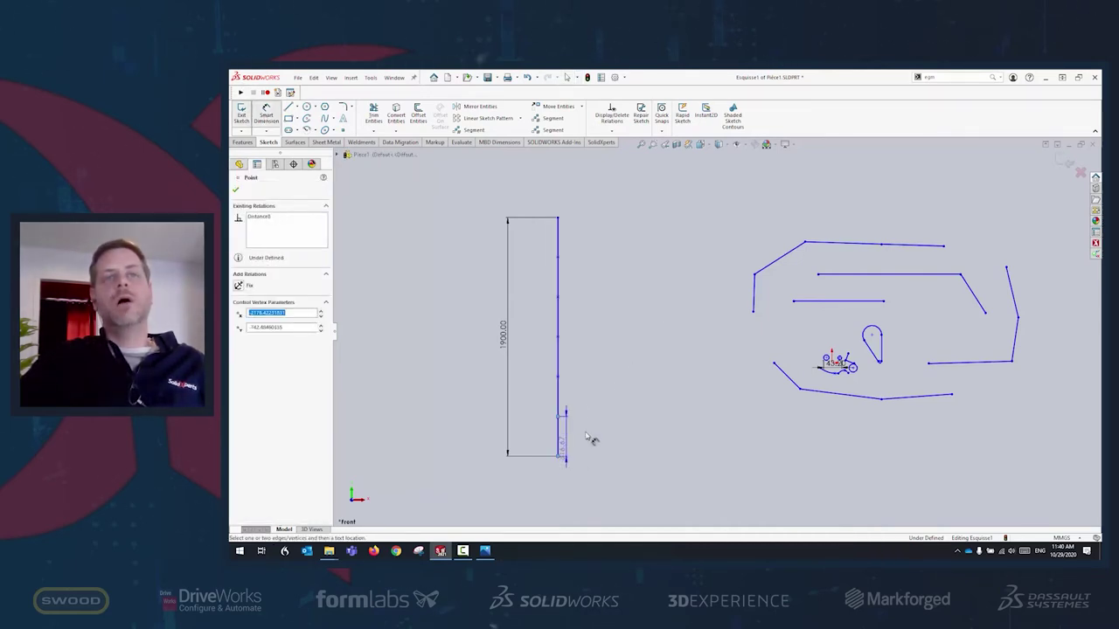
pyautogui.click(586, 437)
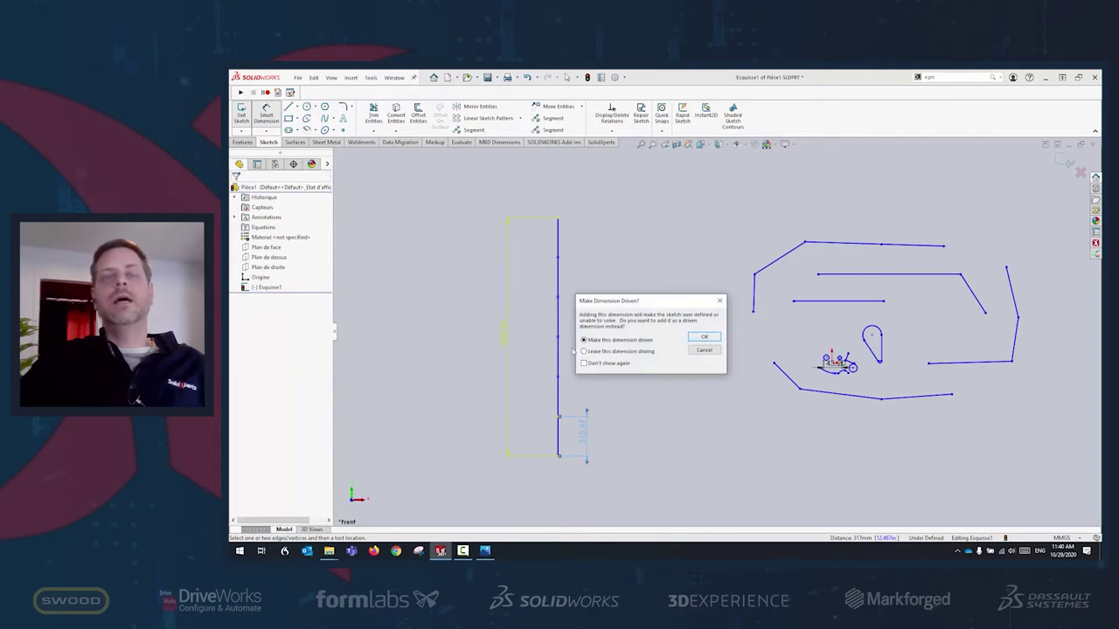
pyautogui.click(704, 337)
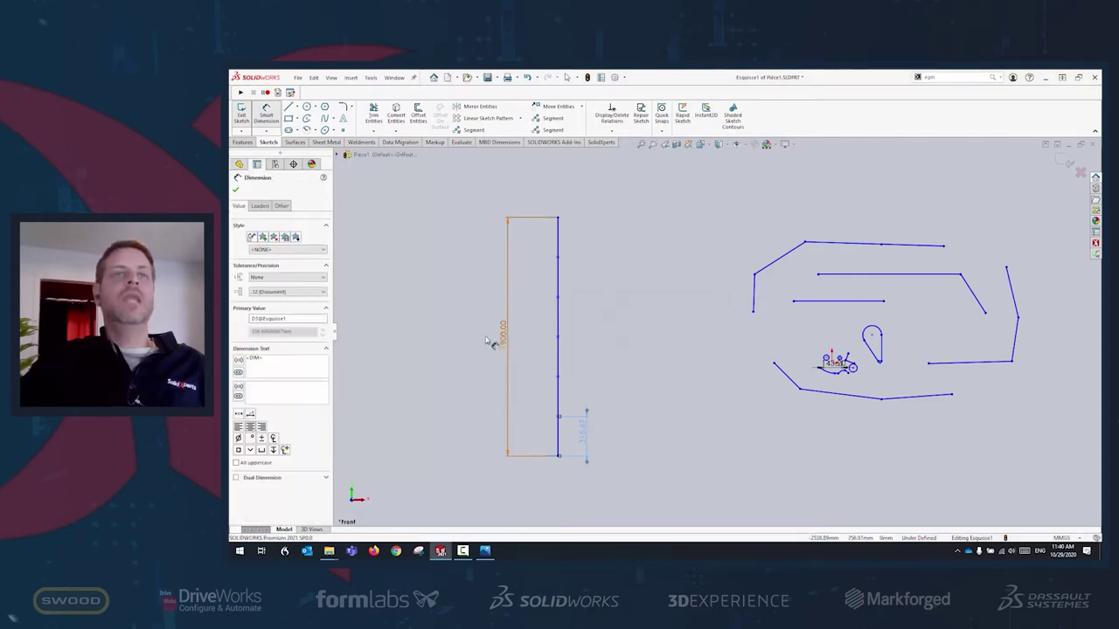
# Set the vertical line's length to 2200 mm.
pyautogui.doubleClick(502, 336)
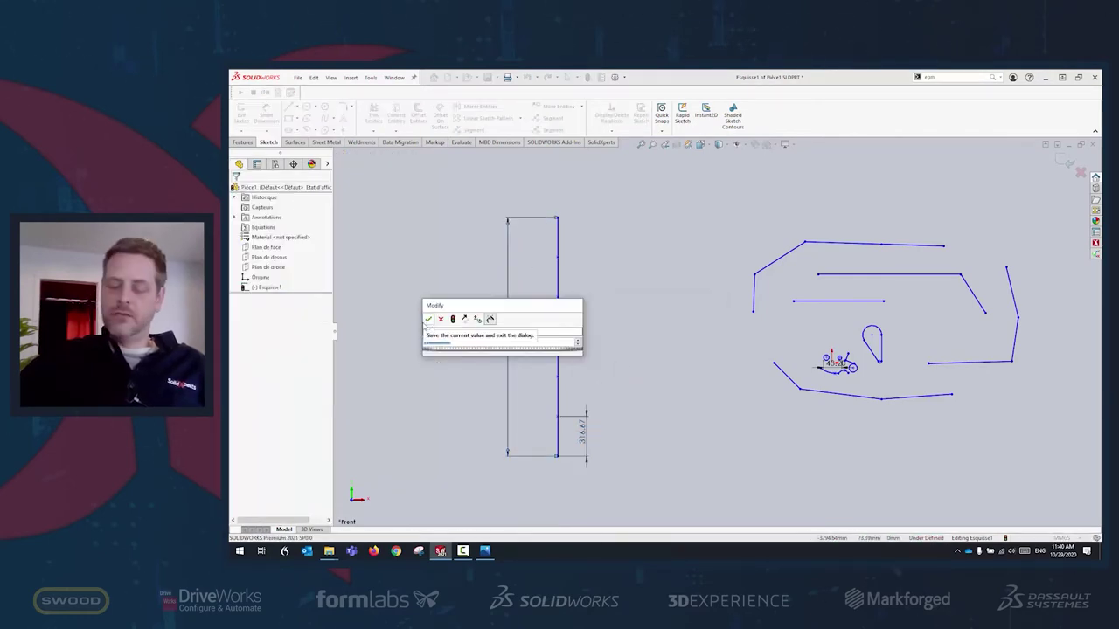
pyautogui.write('20')
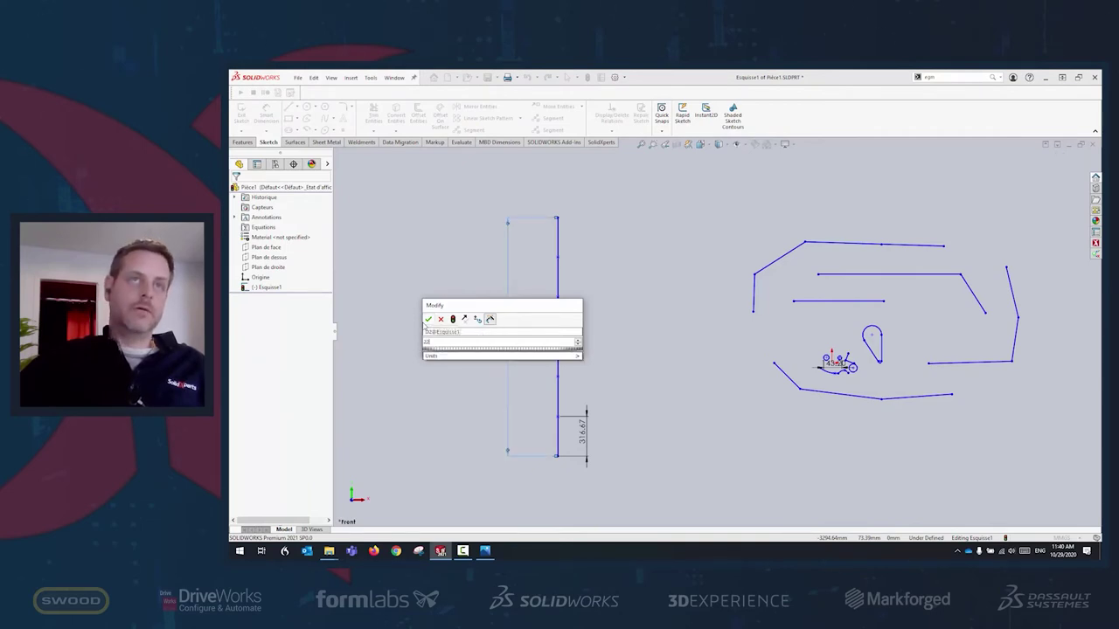
pyautogui.write('0.0')
pyautogui.click(422, 322)
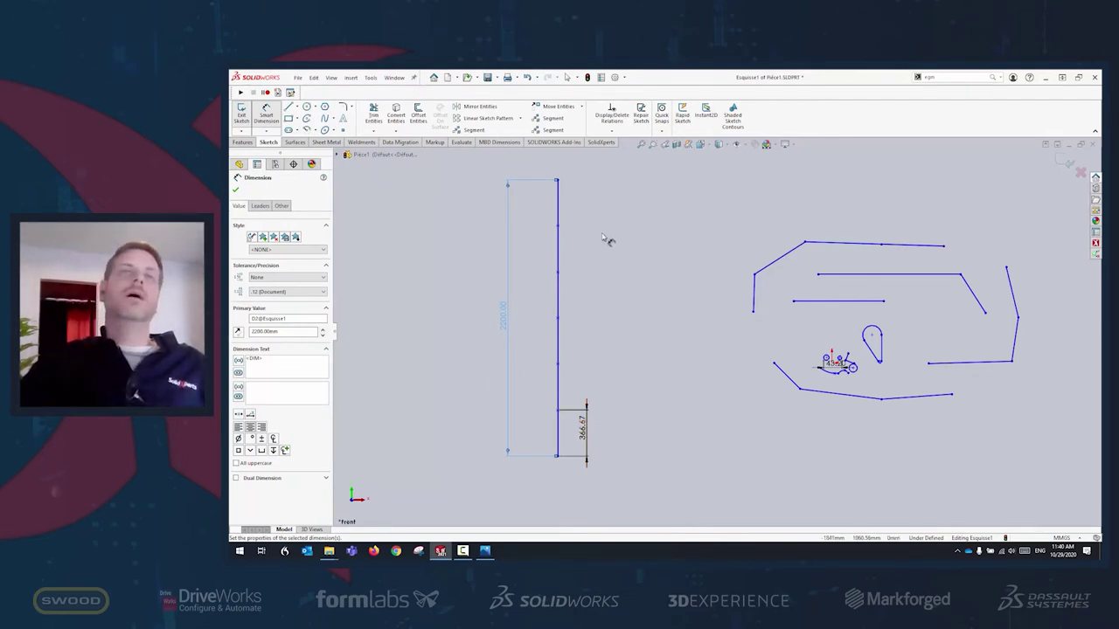
pyautogui.press('Escape')
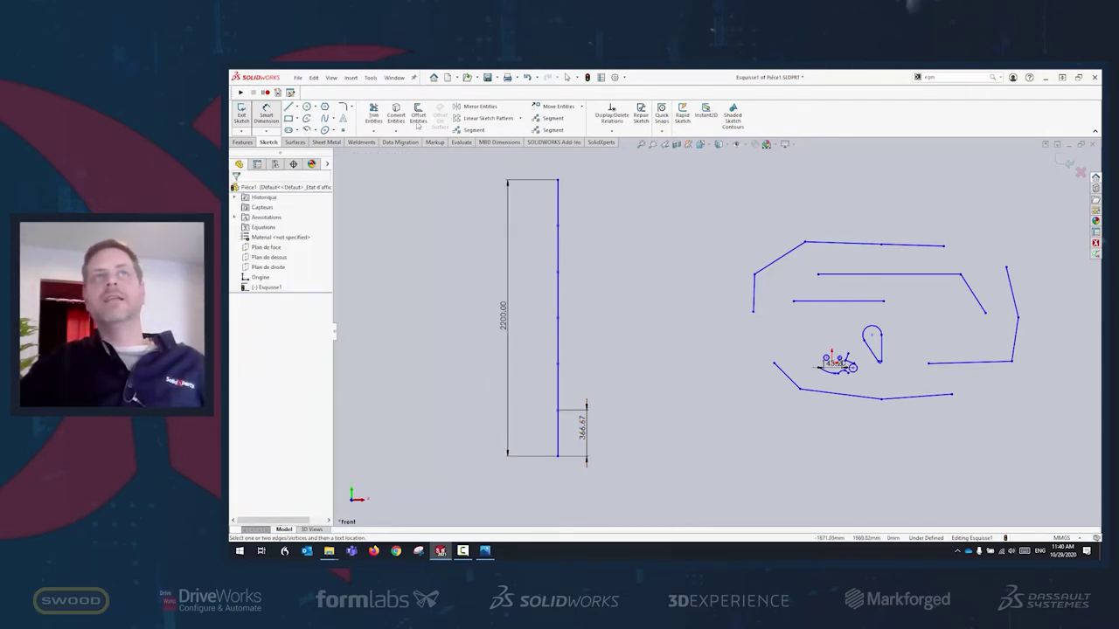
pyautogui.press('Escape')
pyautogui.press('f')
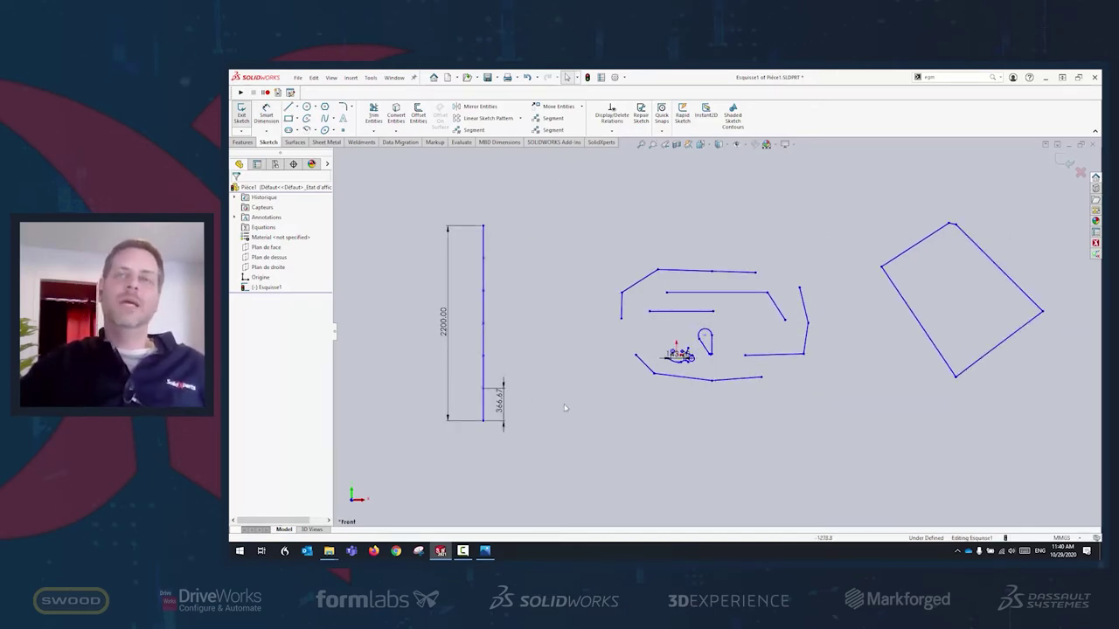
pyautogui.press('z')
pyautogui.scroll(-3, 792, 362)
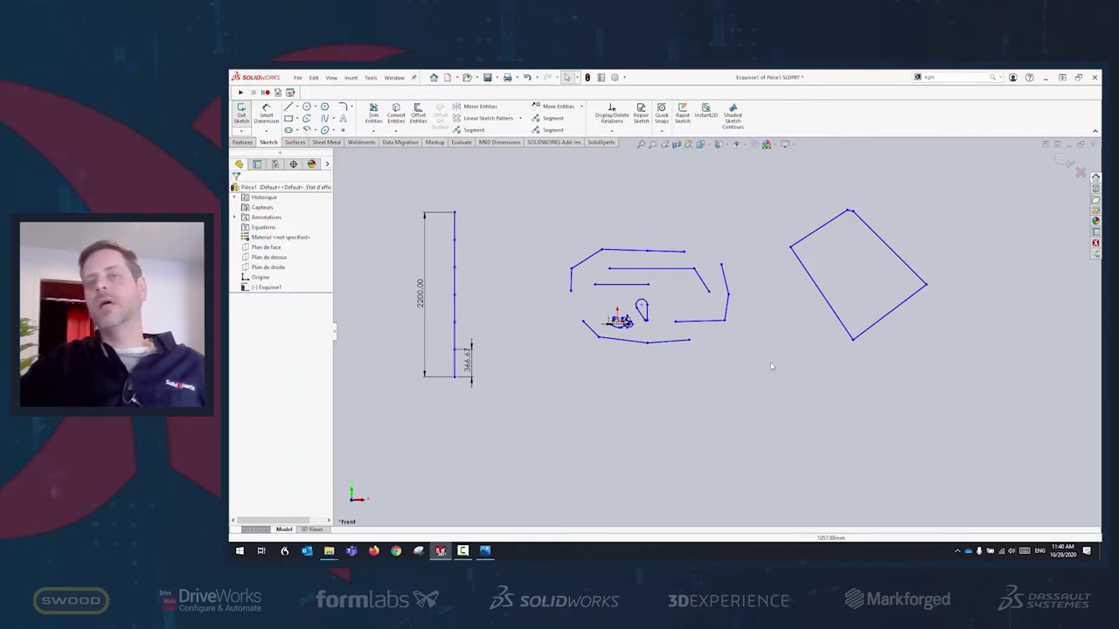
# Open the customization settings for the sketch shortcut bar and move the floating bar clear of the dialog.
pyautogui.press('s')
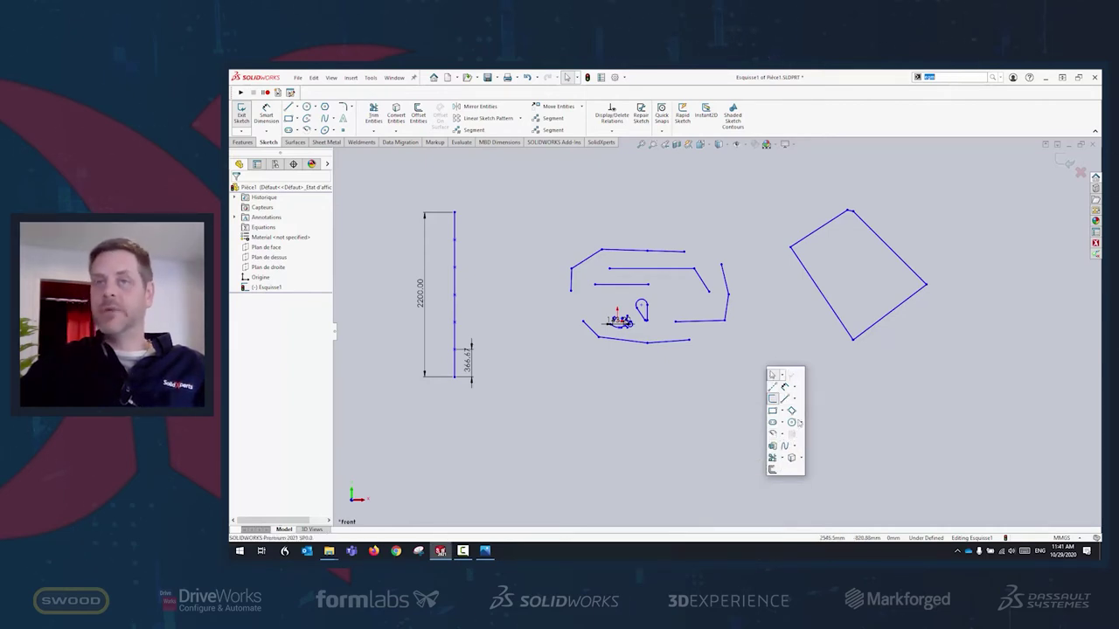
pyautogui.rightClick(791, 427)
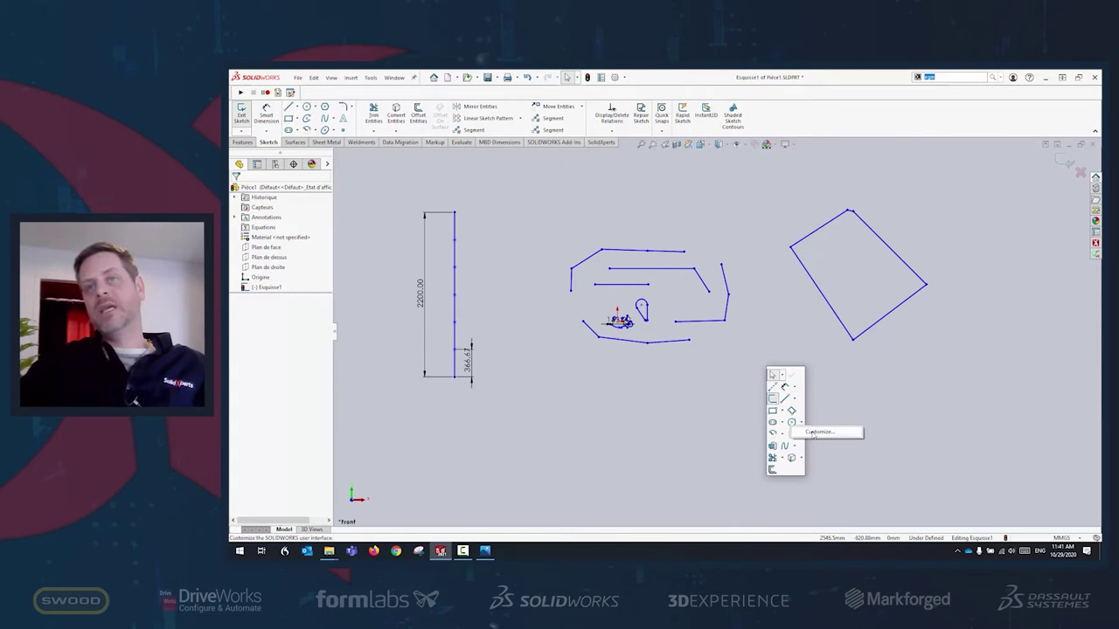
pyautogui.click(819, 432)
pyautogui.moveTo(680, 358)
pyautogui.mouseDown()
pyautogui.moveTo(609, 350)
pyautogui.moveTo(603, 332)
pyautogui.mouseUp()
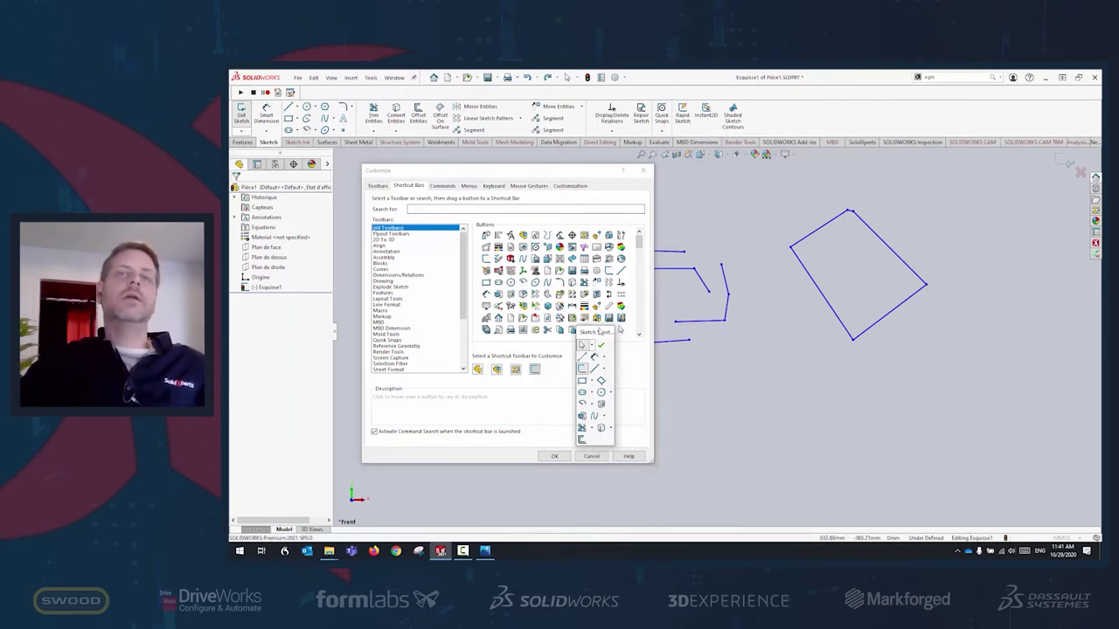
pyautogui.moveTo(599, 334); pyautogui.dragTo(815, 348)
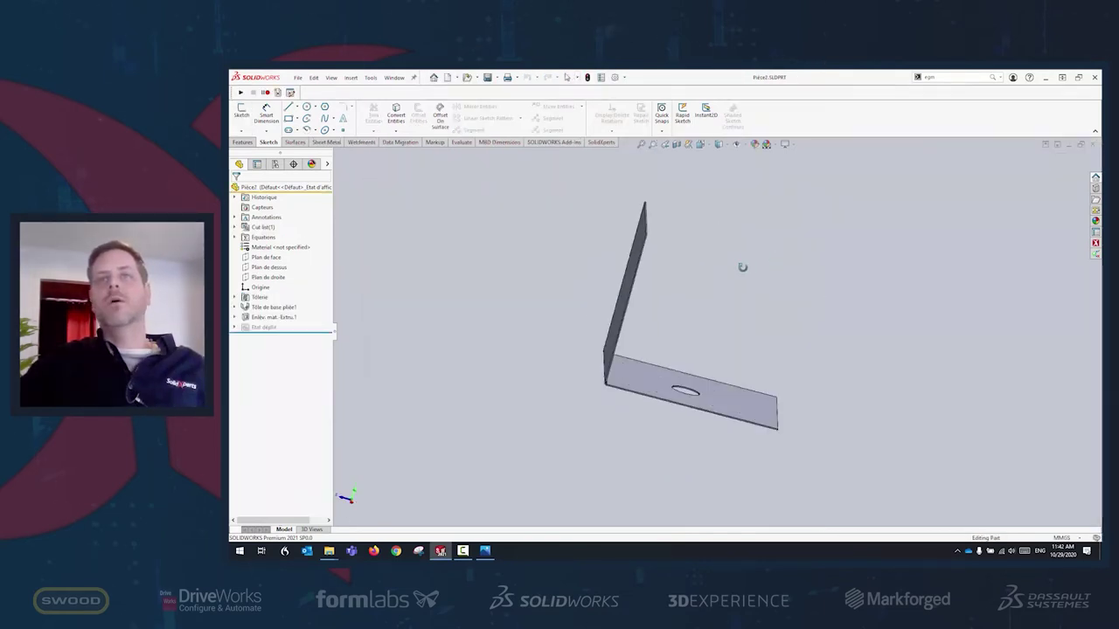
# Select the outer edge of the bent sheet metal part's horizontal flange to check its length.
pyautogui.moveTo(740, 265); pyautogui.dragTo(702, 270, button='middle')
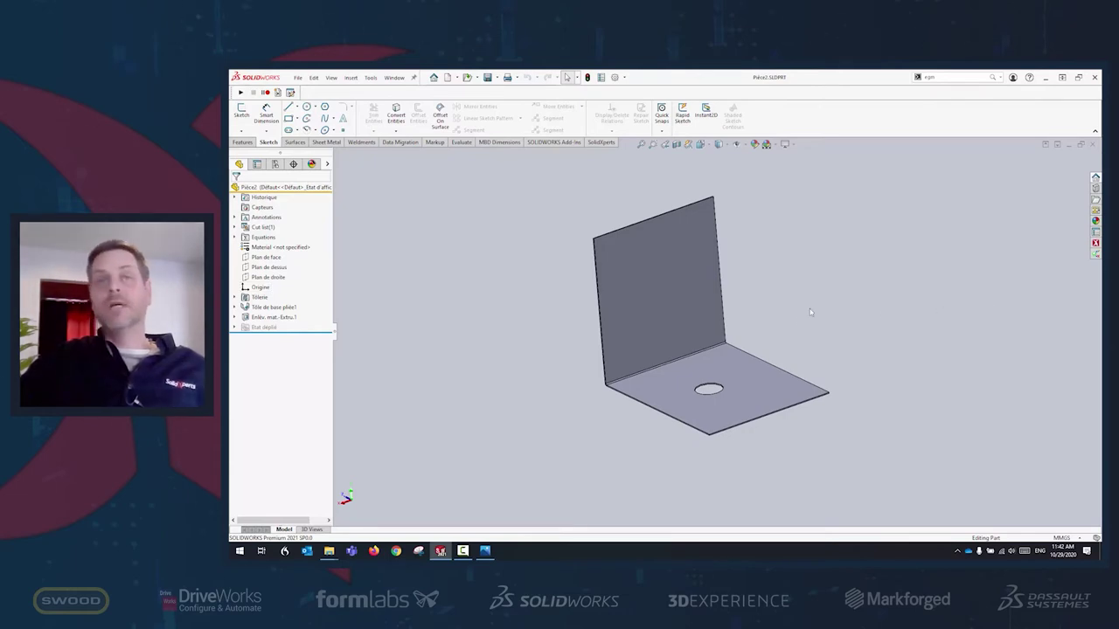
pyautogui.moveTo(810, 312); pyautogui.dragTo(782, 342, button='middle')
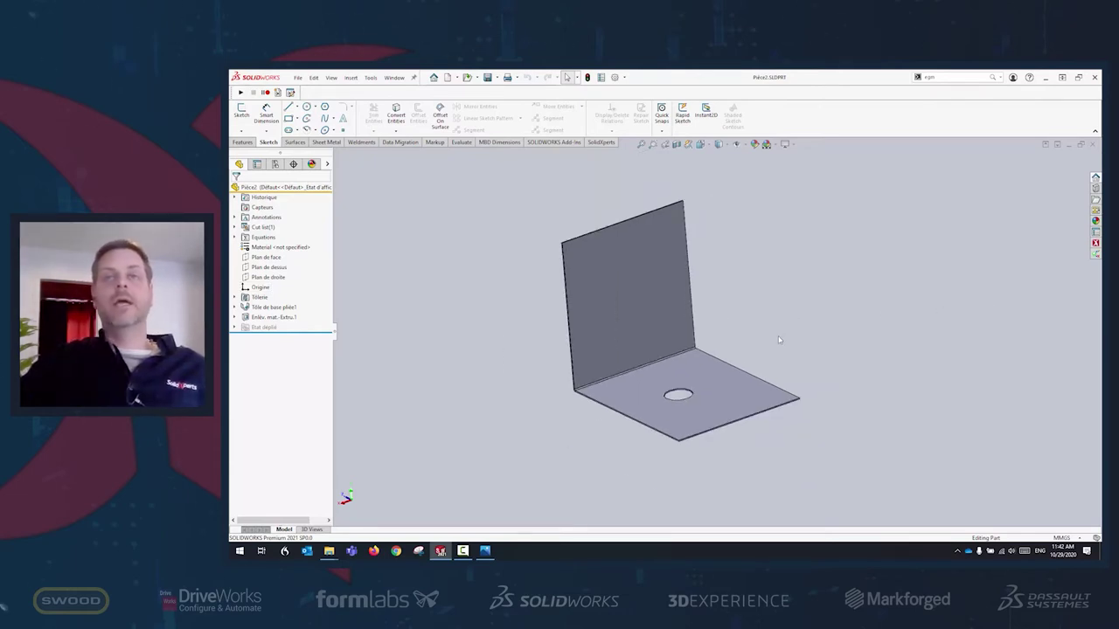
pyautogui.click(756, 421)
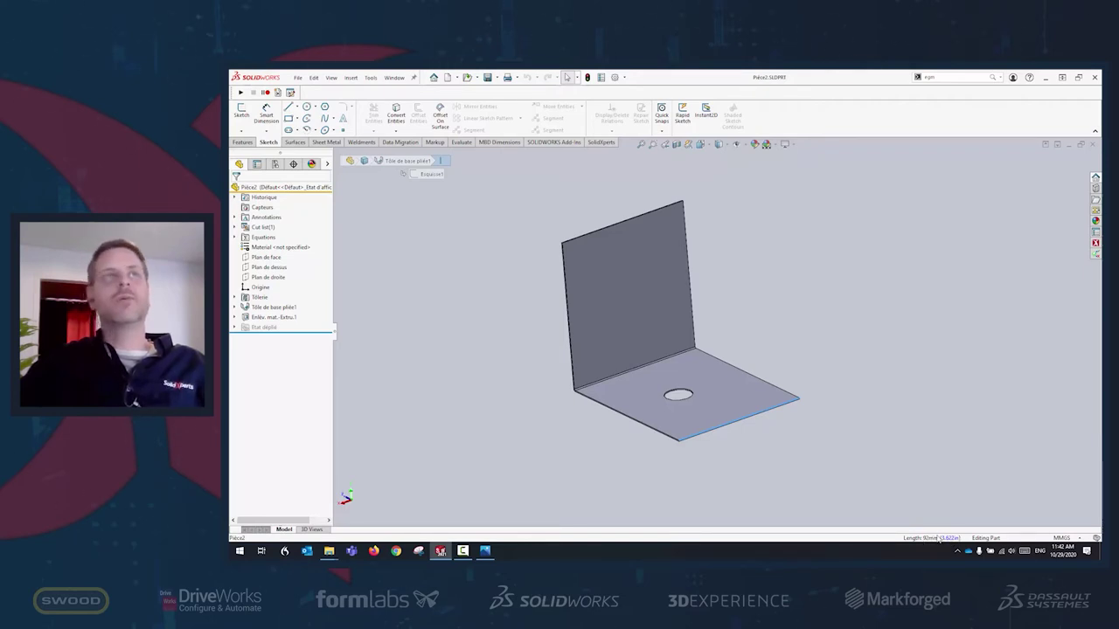
# Measure the selected flange edge and set the secondary length unit of the dual units to Angstroms.
pyautogui.click(462, 142)
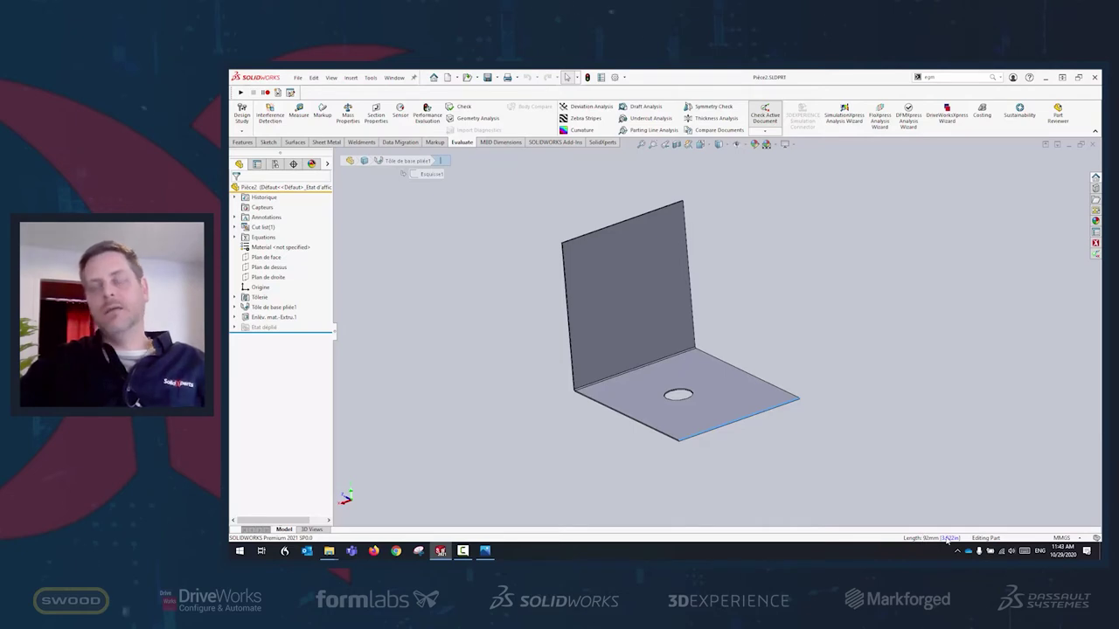
pyautogui.click(298, 113)
pyautogui.click(422, 160)
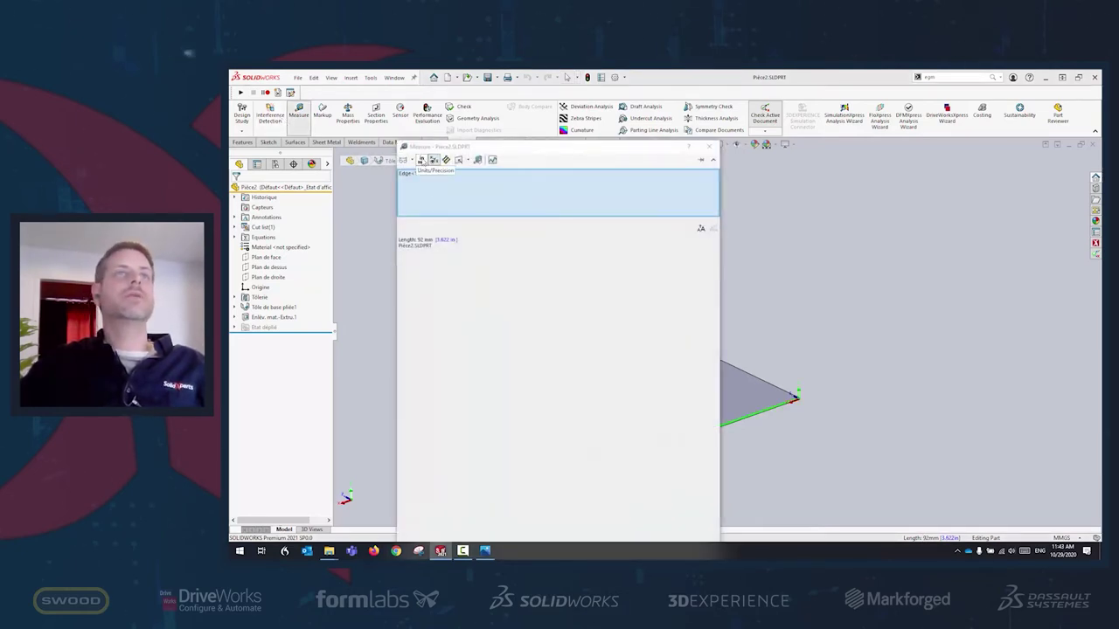
pyautogui.click(708, 278)
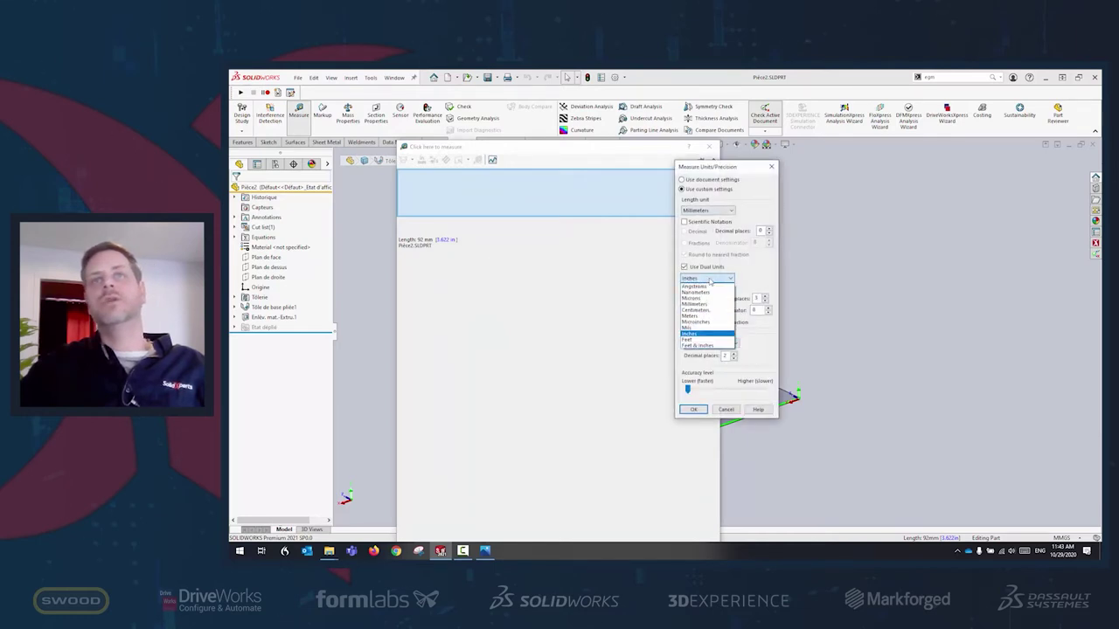
pyautogui.click(699, 287)
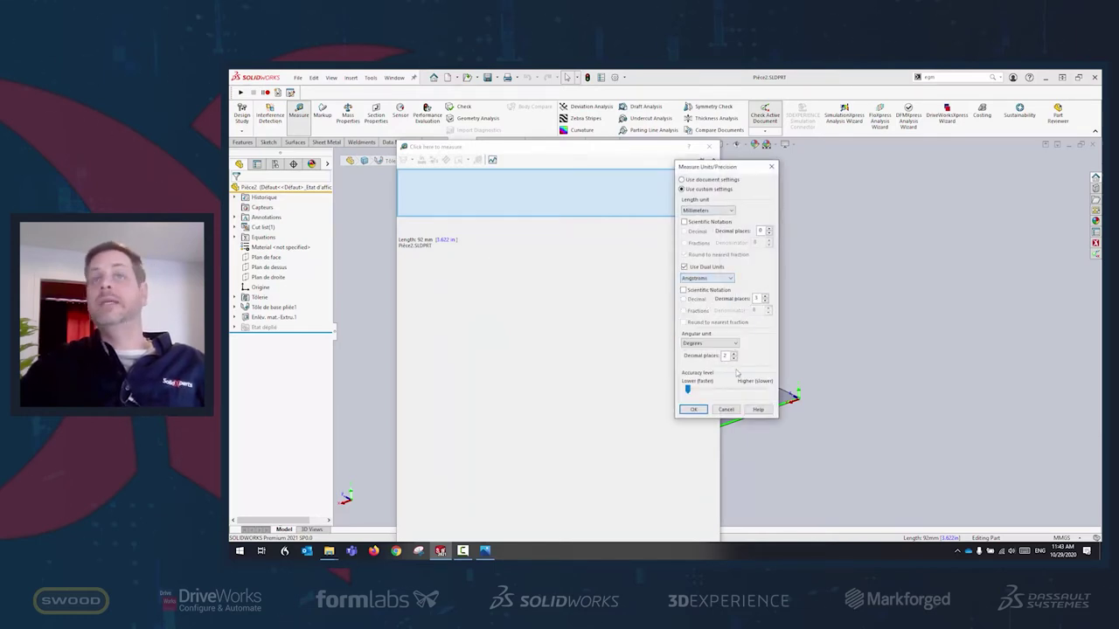
pyautogui.click(692, 409)
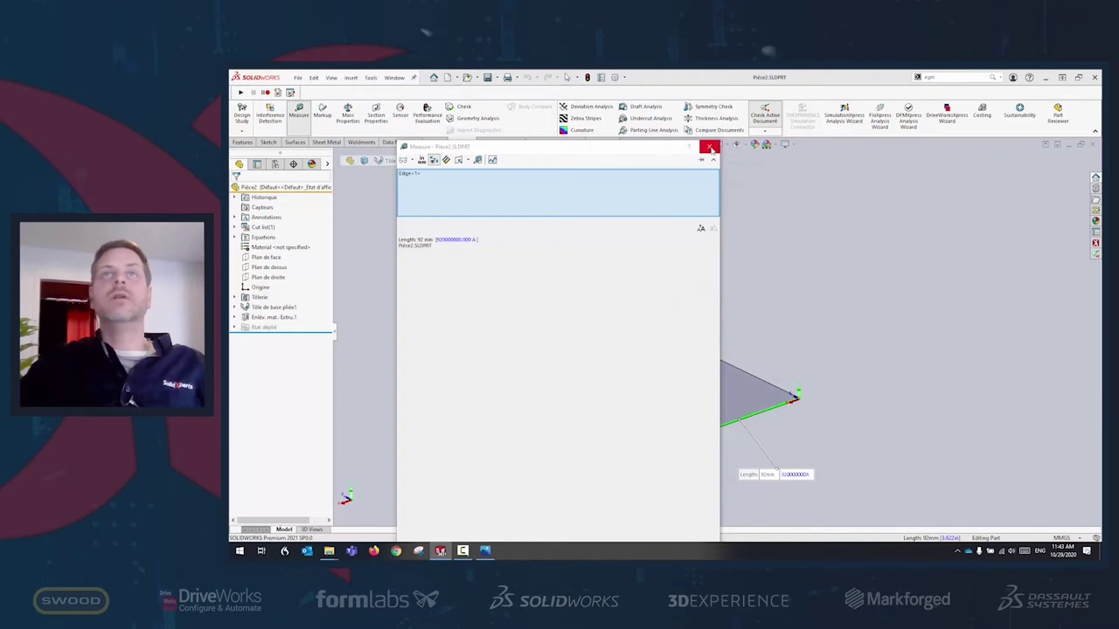
pyautogui.click(709, 147)
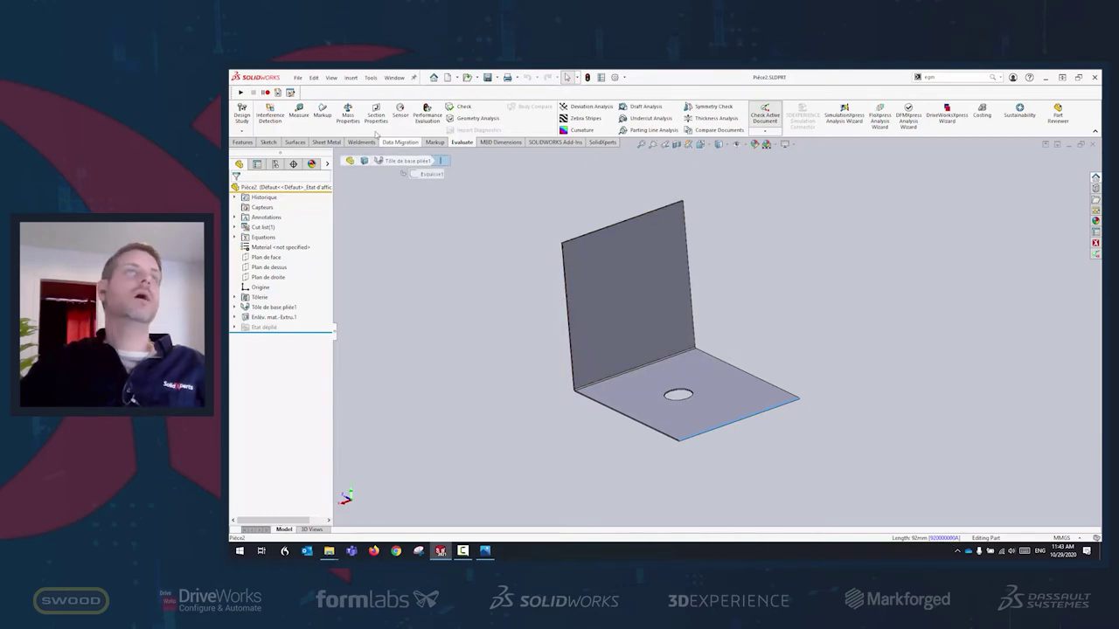
# Measure the selected flange edge and set the secondary length unit of the dual units to Inches.
pyautogui.click(299, 111)
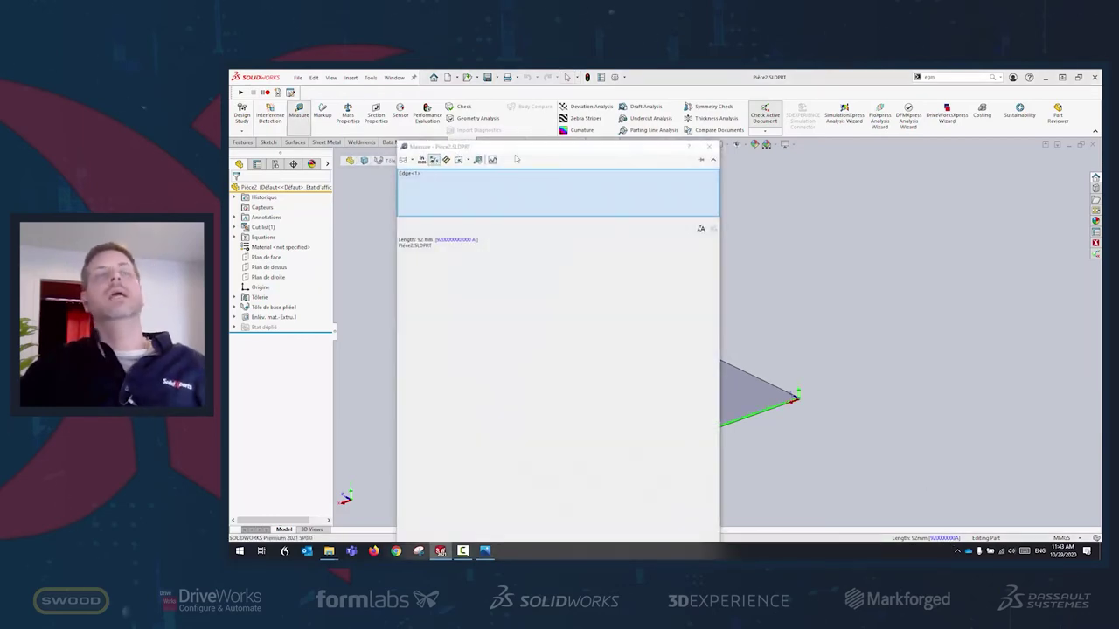
pyautogui.moveTo(519, 147); pyautogui.dragTo(613, 99)
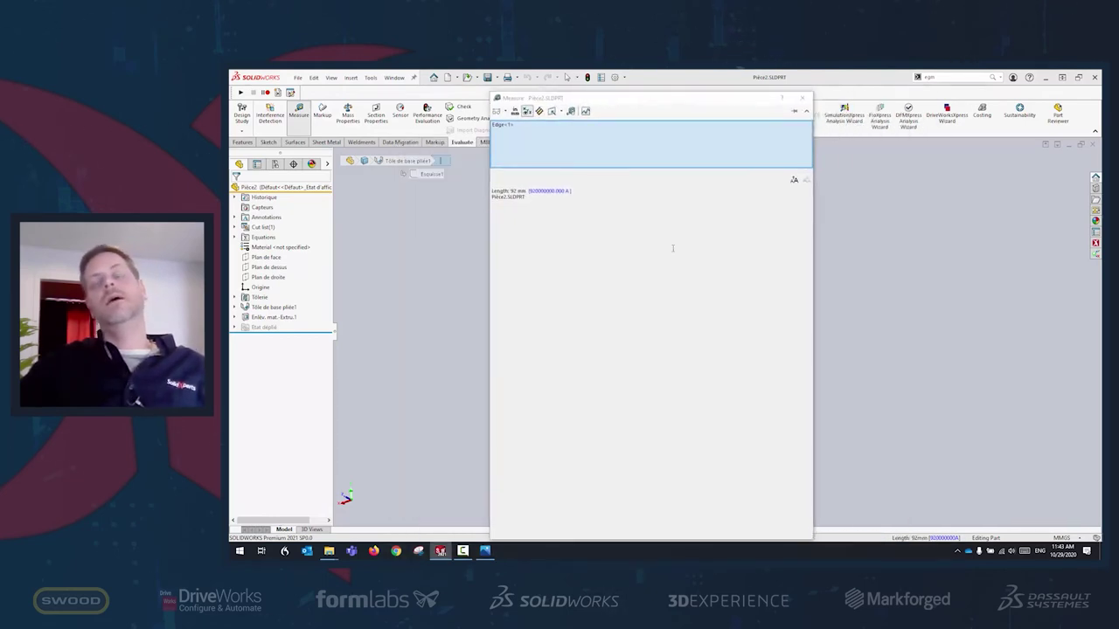
pyautogui.click(539, 113)
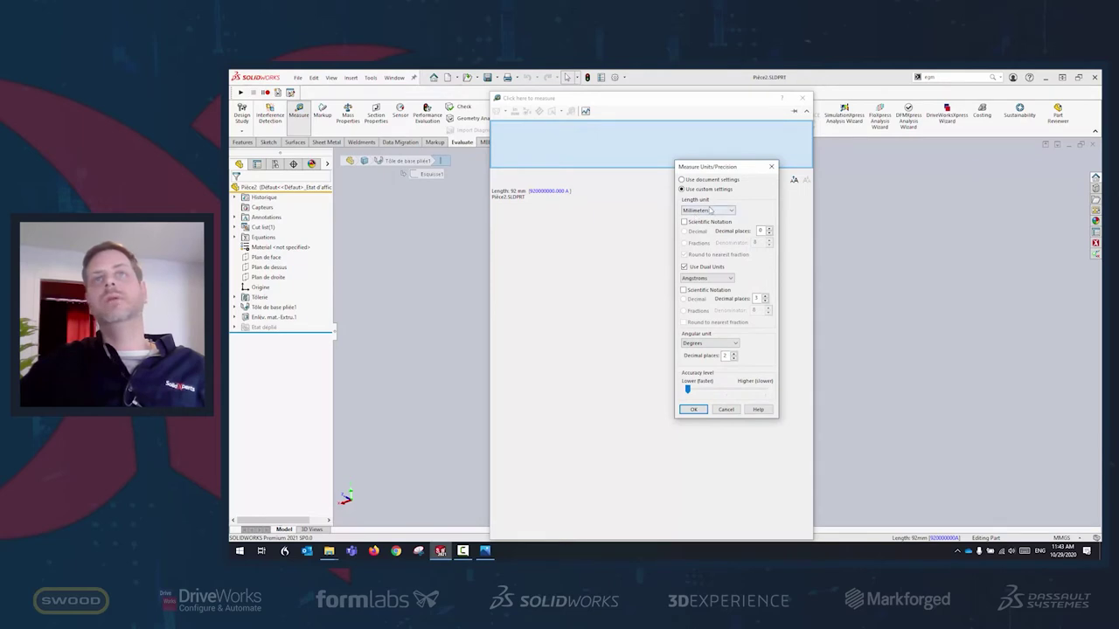
pyautogui.click(723, 280)
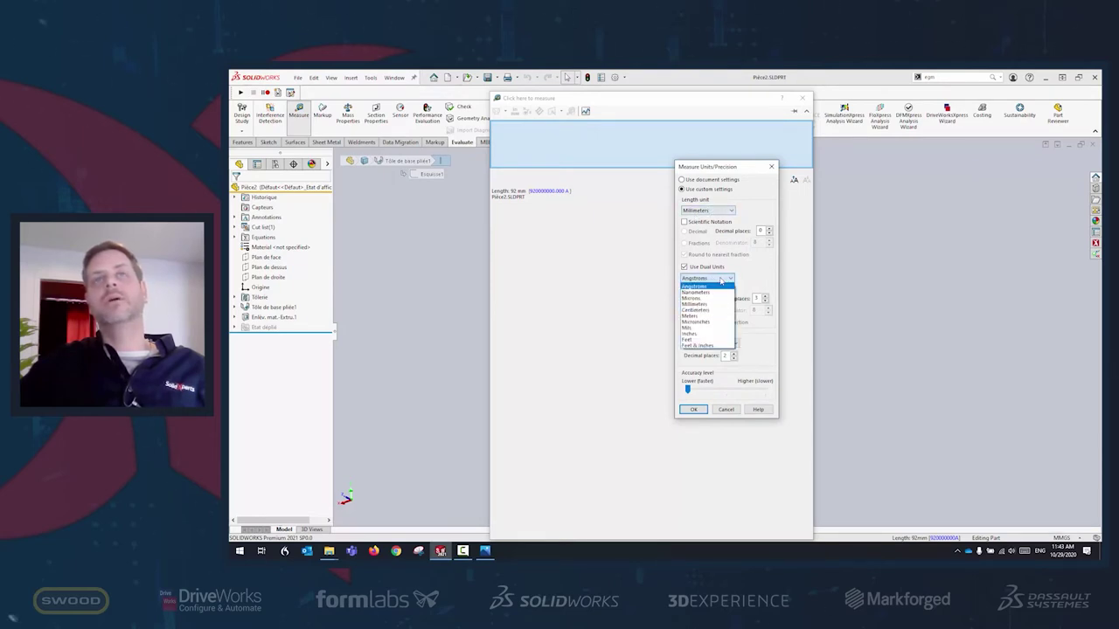
pyautogui.click(704, 335)
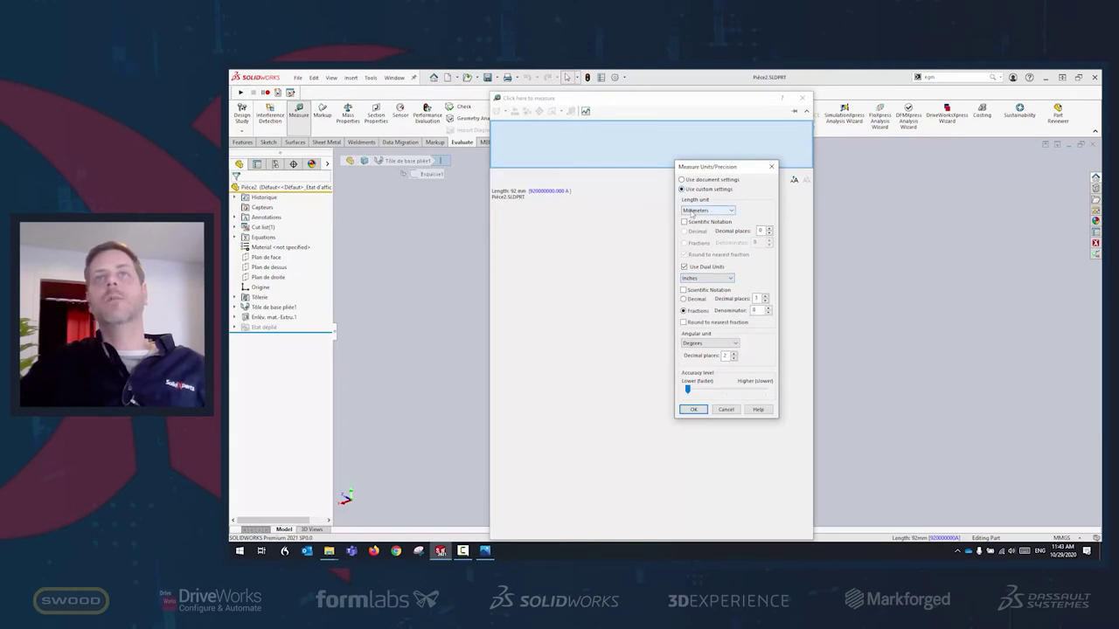
pyautogui.click(693, 278)
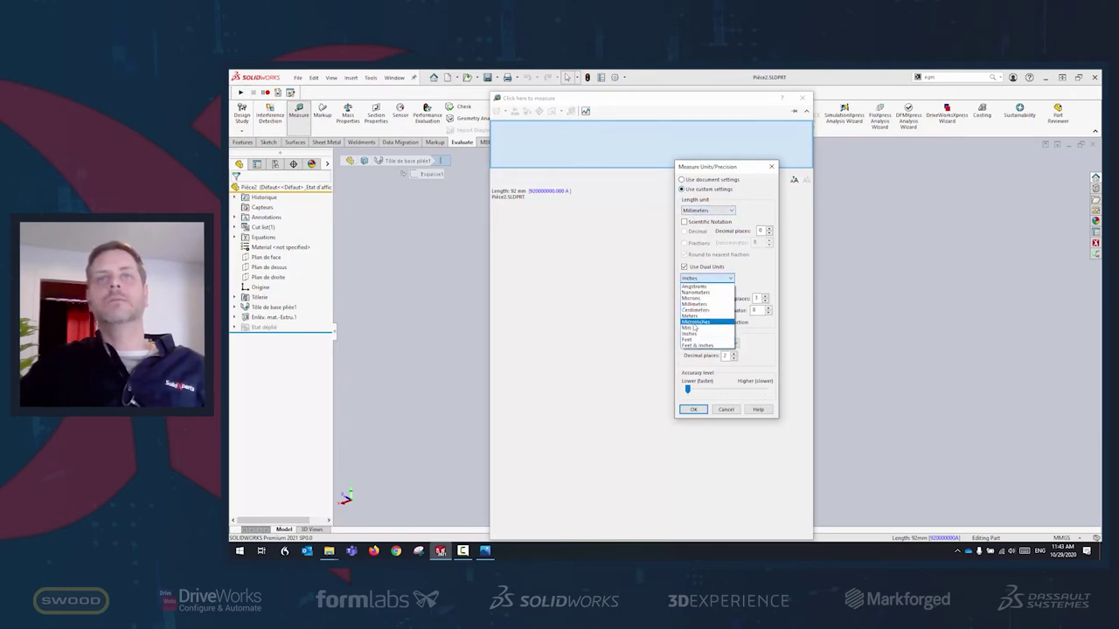
pyautogui.click(691, 335)
pyautogui.click(693, 409)
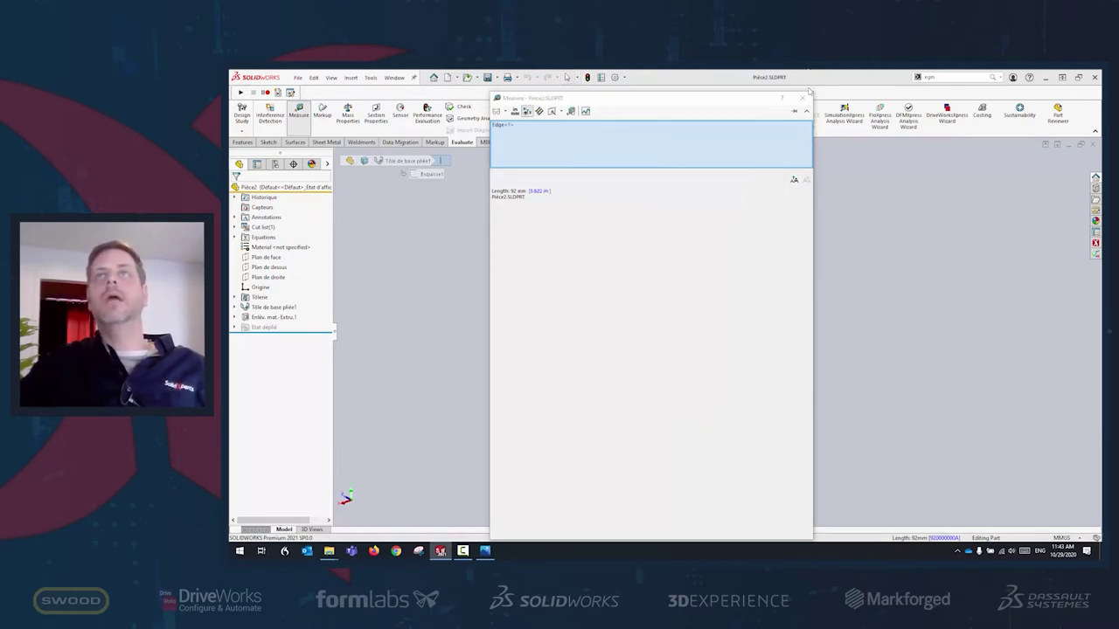
pyautogui.click(797, 102)
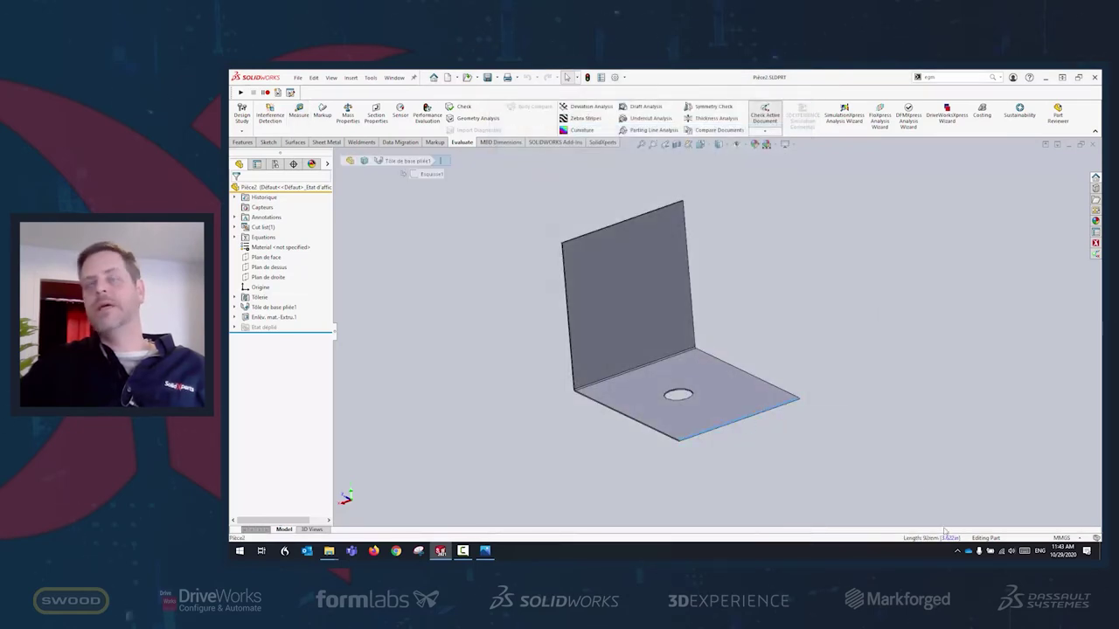
# Set the measurement's primary length unit to Inches and the secondary inch value to decimal format, then clear the edge selection.
pyautogui.click(299, 111)
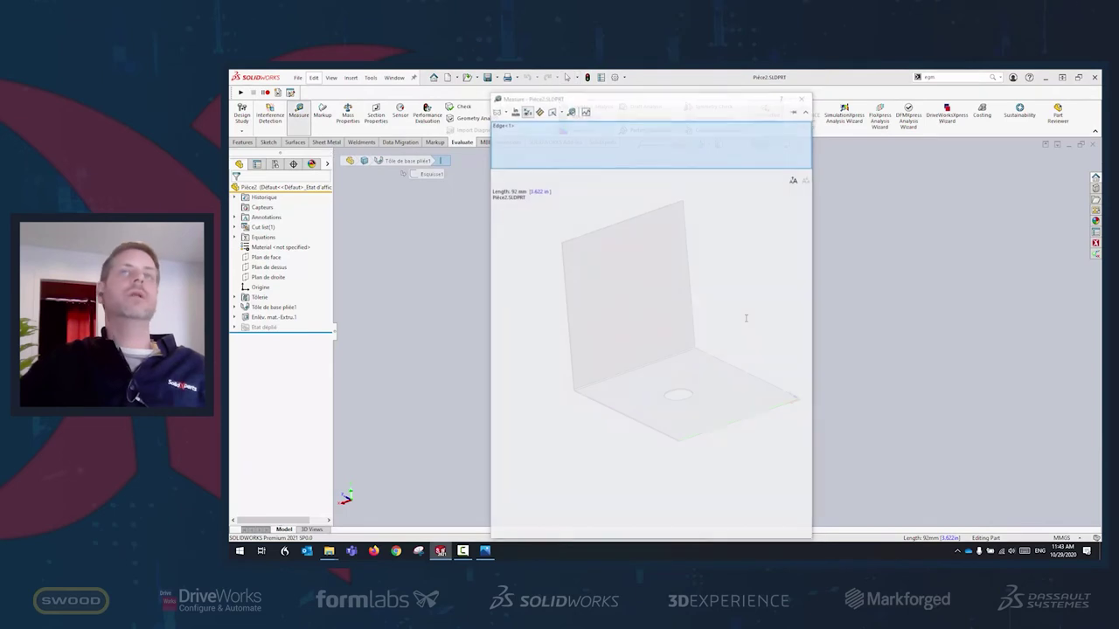
pyautogui.click(515, 111)
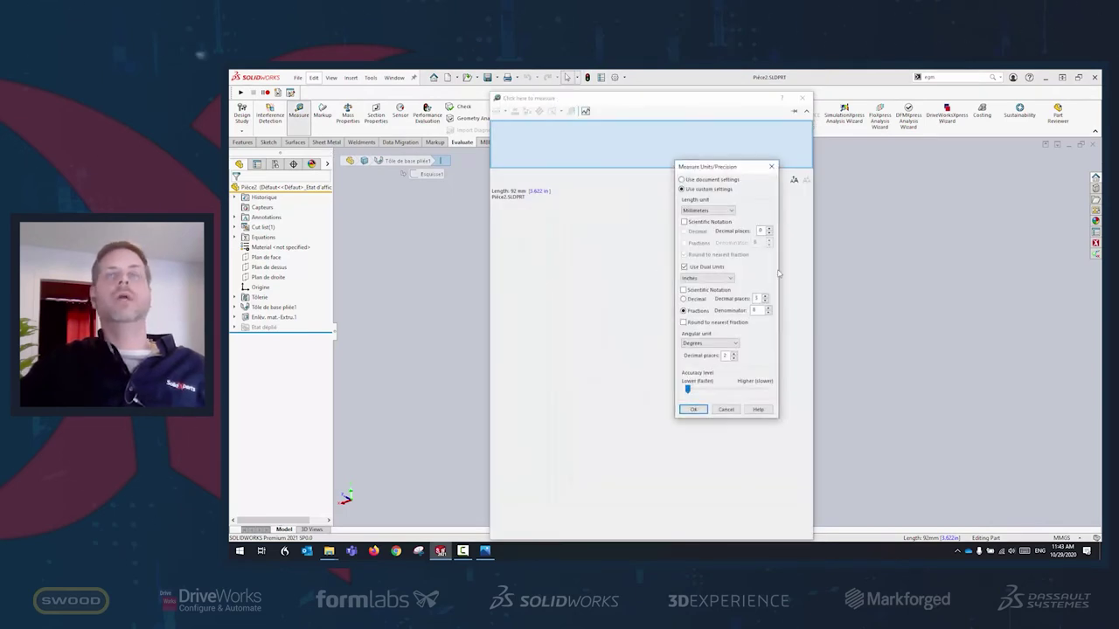
pyautogui.click(725, 211)
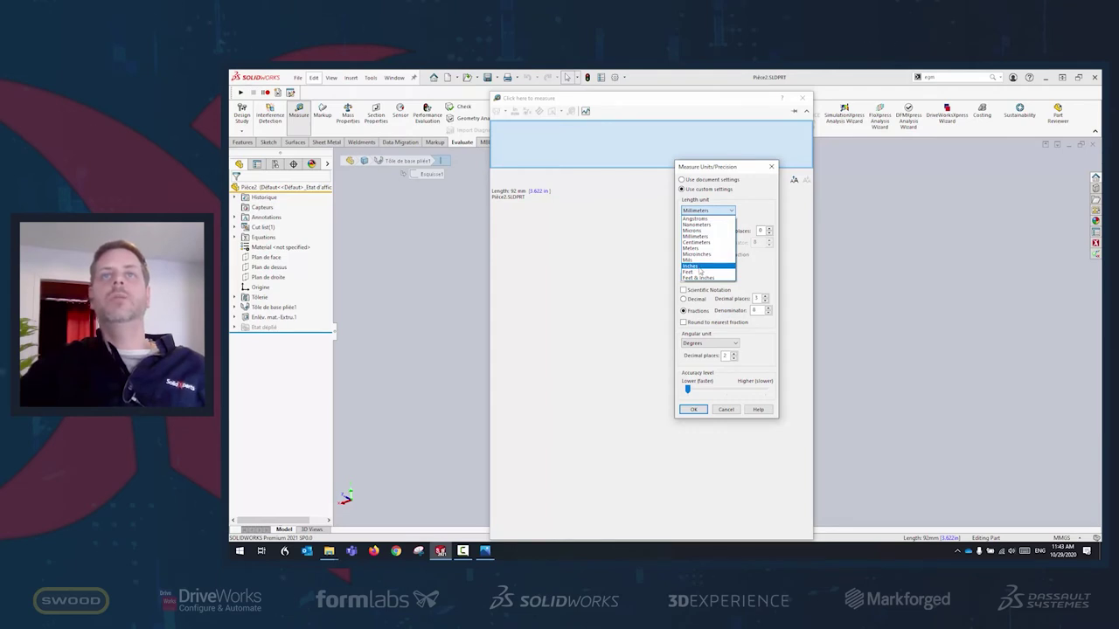
pyautogui.click(699, 266)
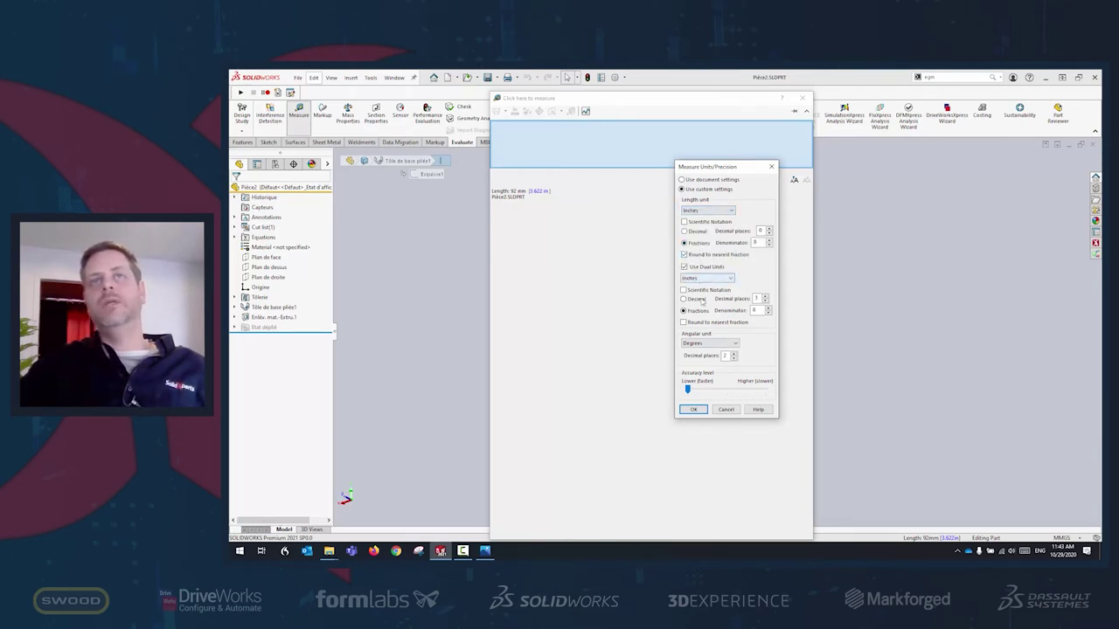
pyautogui.click(684, 299)
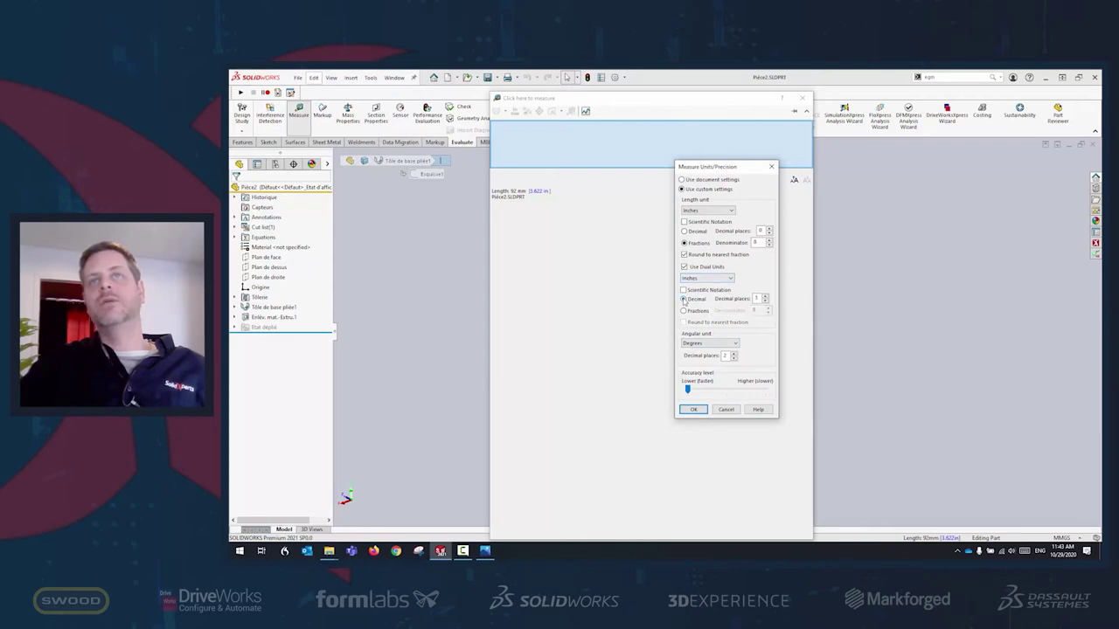
pyautogui.click(696, 409)
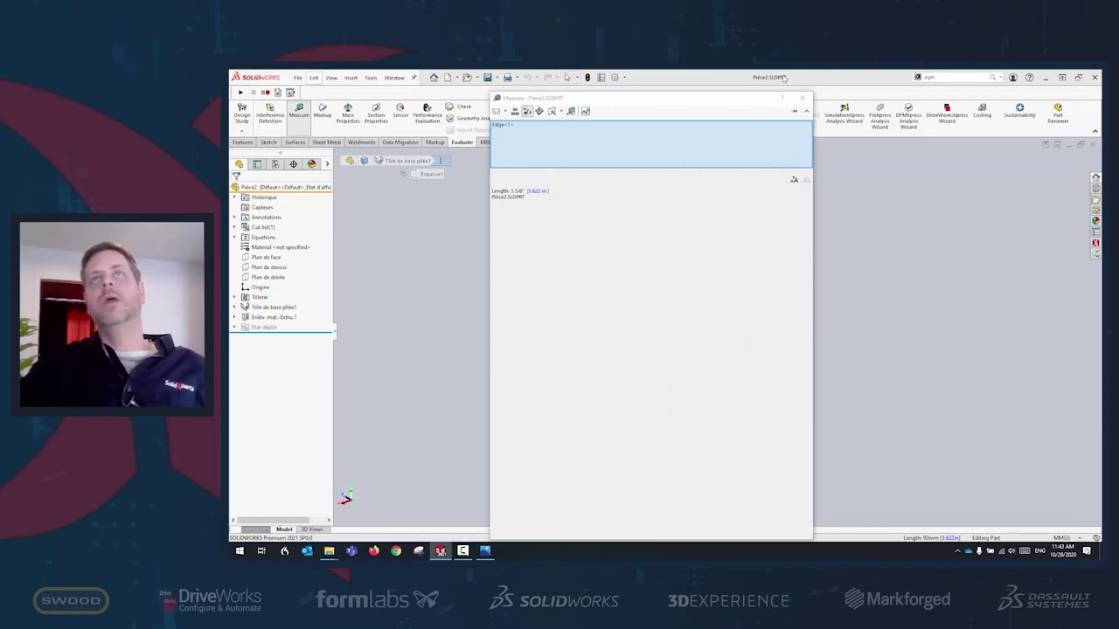
pyautogui.click(802, 97)
pyautogui.click(771, 409)
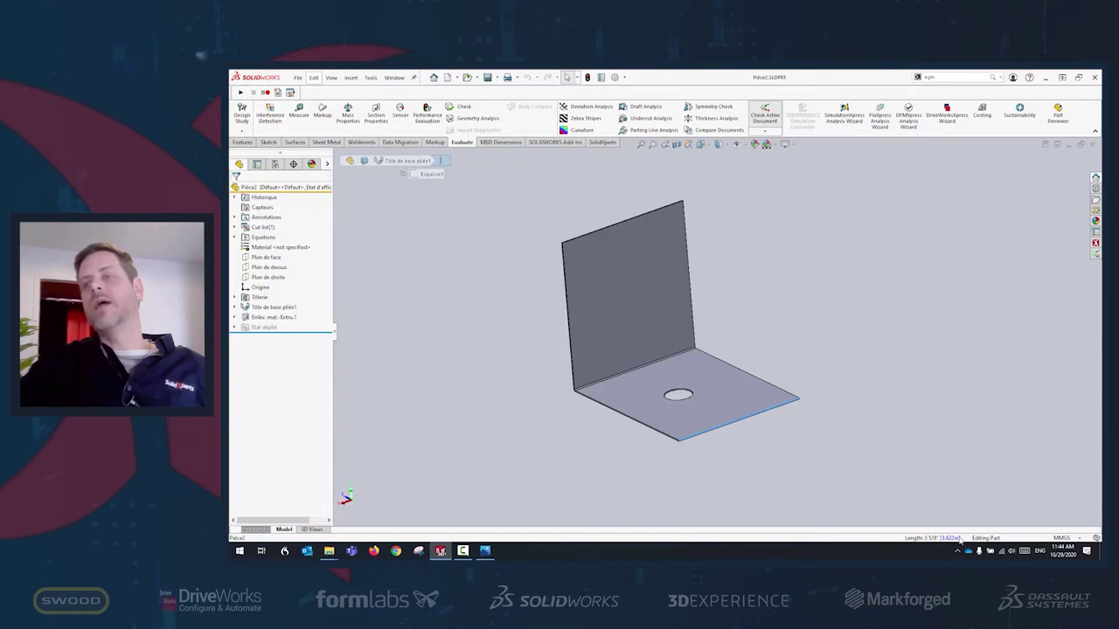
pyautogui.click(846, 310)
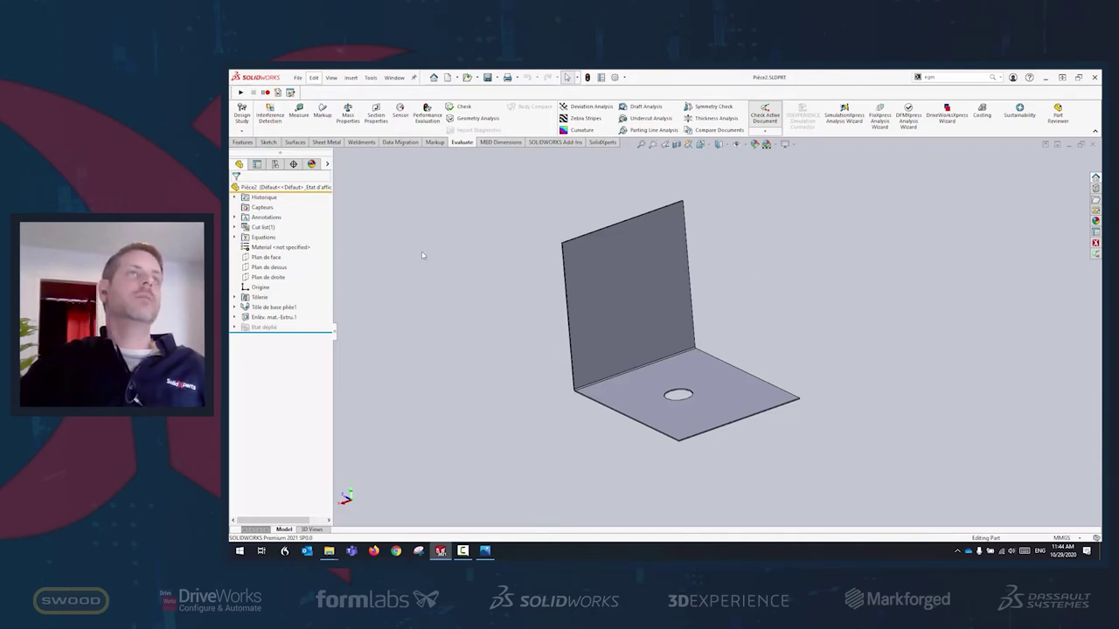
pyautogui.click(797, 399)
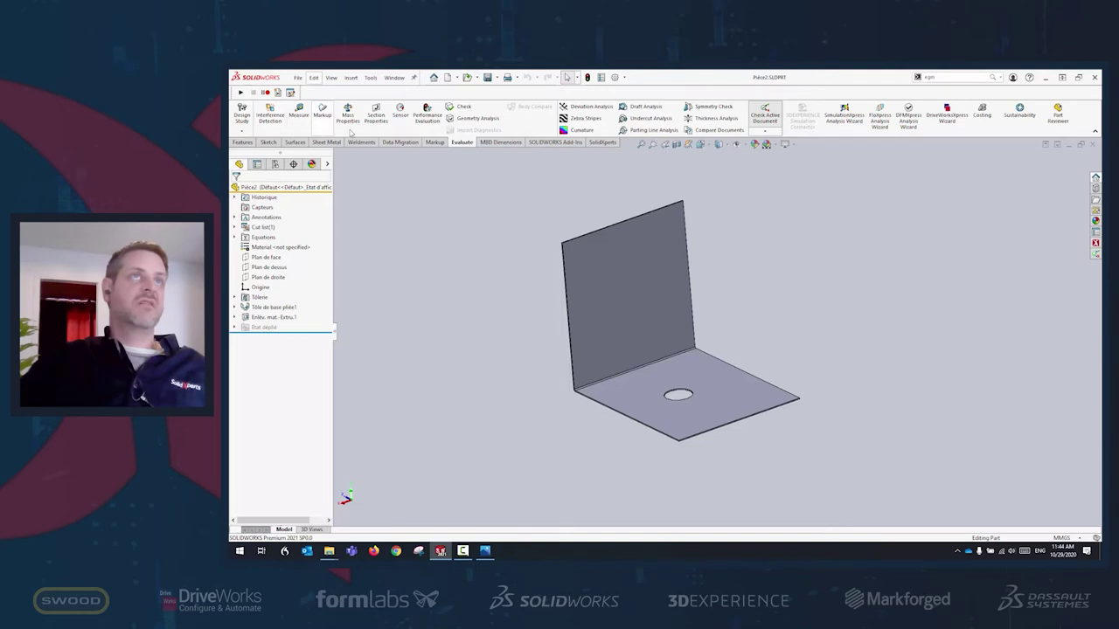
pyautogui.click(243, 142)
pyautogui.click(585, 120)
pyautogui.click(603, 144)
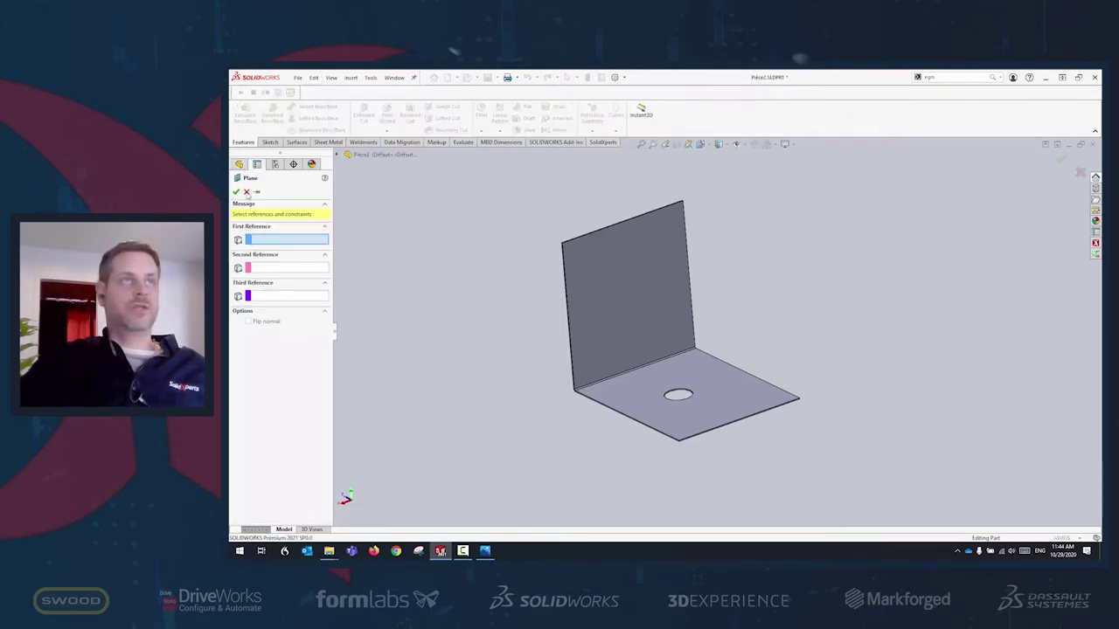
pyautogui.click(247, 191)
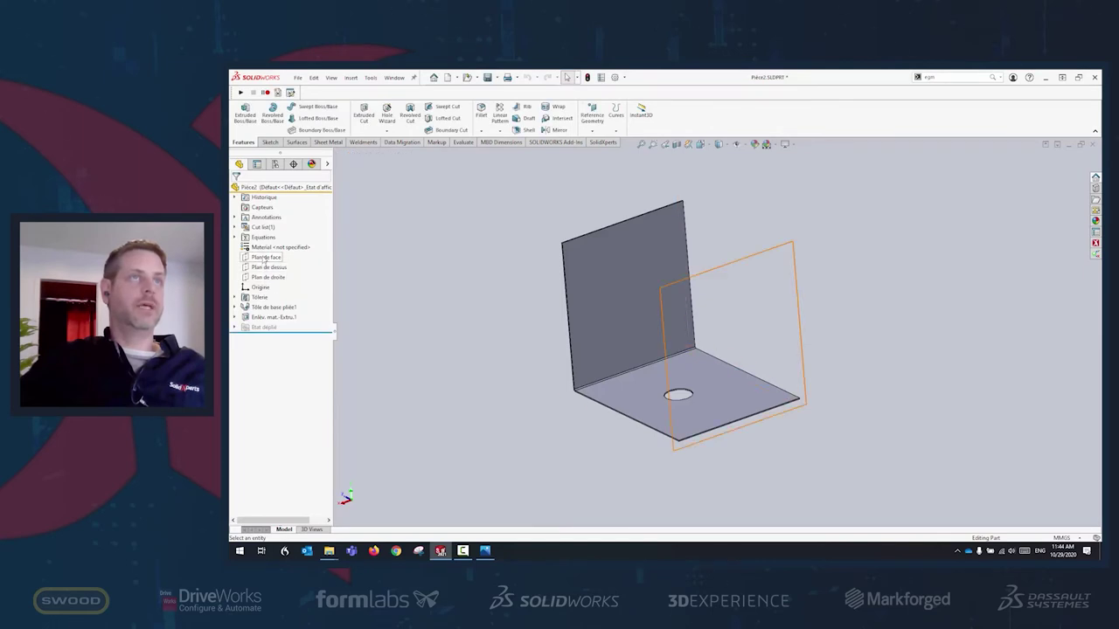
# Create a reference plane offset about 121 mm from Plan de face and a second plane offset outward from that one.
pyautogui.click(265, 258)
pyautogui.keyDown('ctrl'); pyautogui.moveTo(791, 243); pyautogui.dragTo(955, 335); pyautogui.keyUp('ctrl')
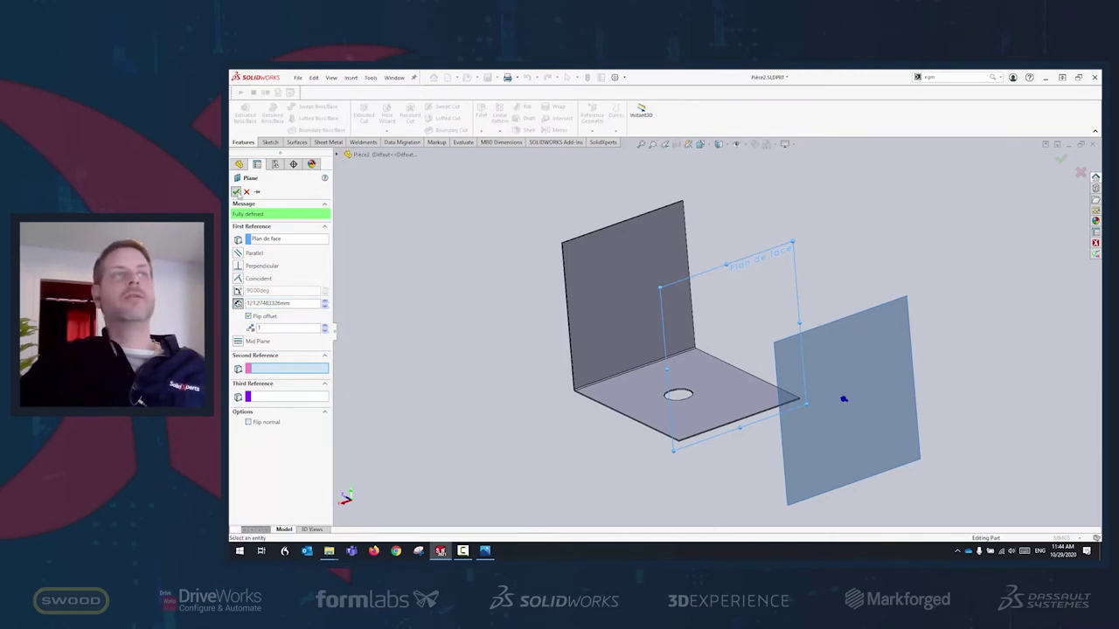
pyautogui.press('Return')
pyautogui.keyDown('ctrl'); pyautogui.moveTo(914, 378); pyautogui.dragTo(972, 382); pyautogui.keyUp('ctrl')
pyautogui.write('4')
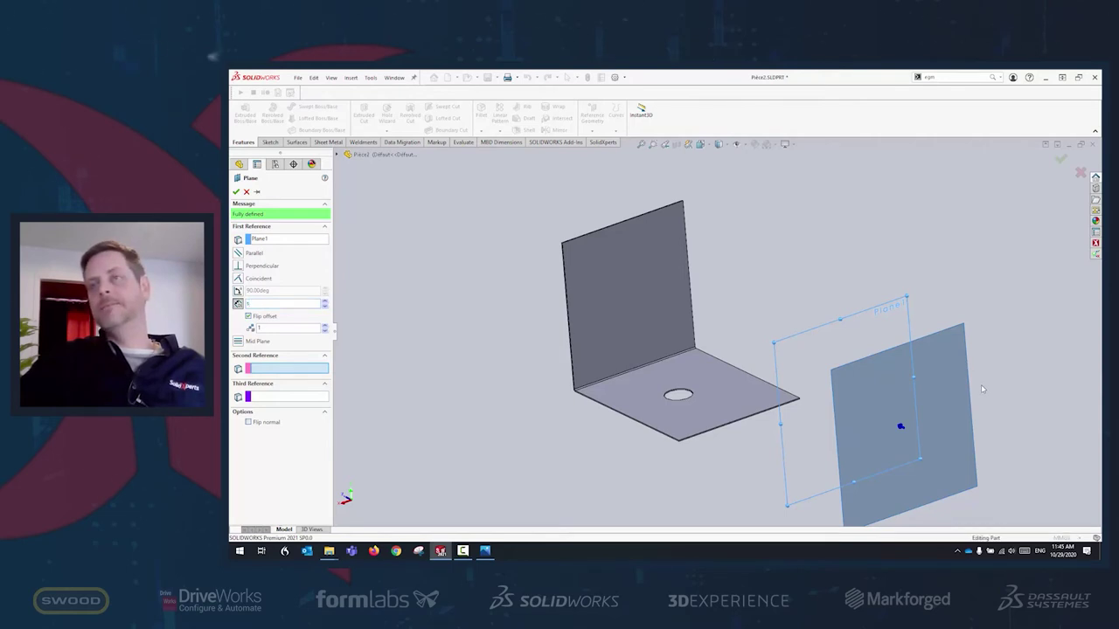
pyautogui.click(235, 191)
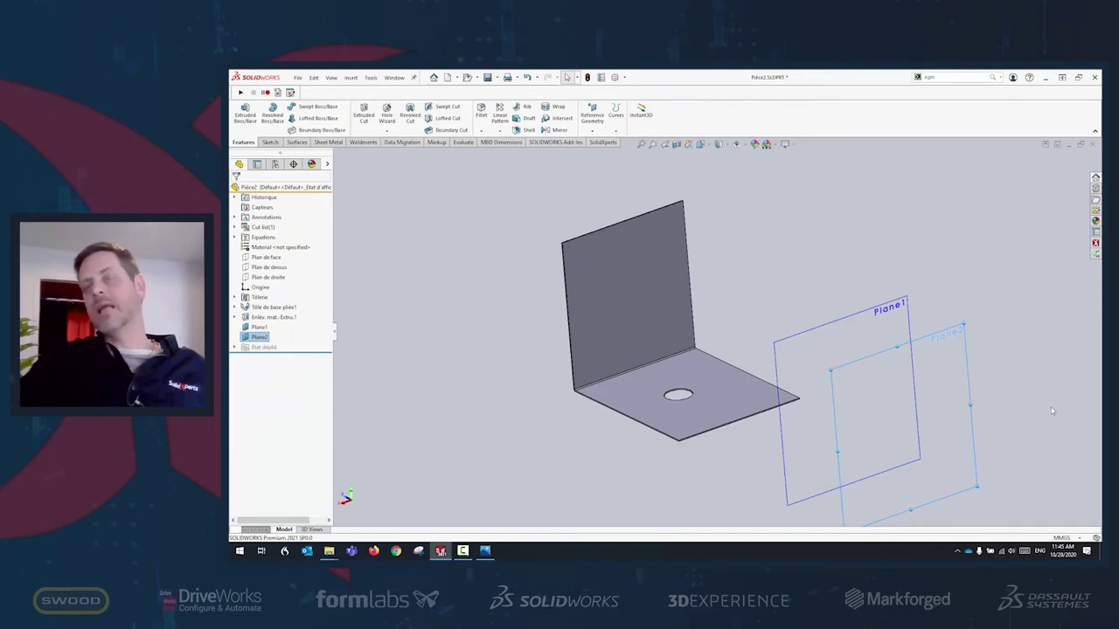
pyautogui.scroll(3, 877, 316)
pyautogui.scroll(-3, 769, 350)
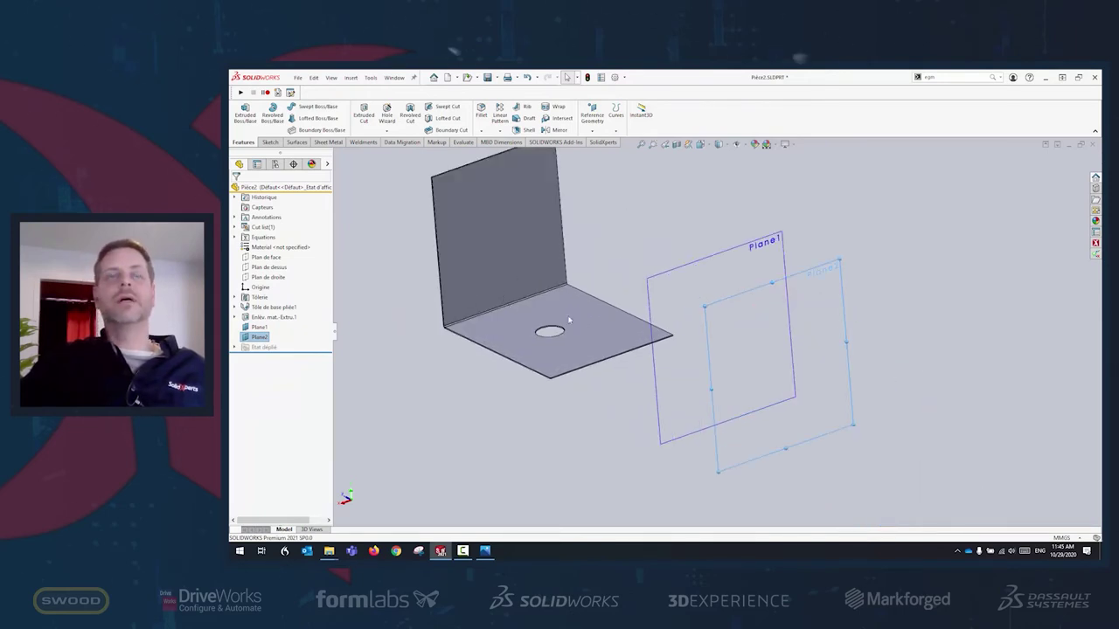
pyautogui.click(965, 300)
pyautogui.scroll(3, 572, 349)
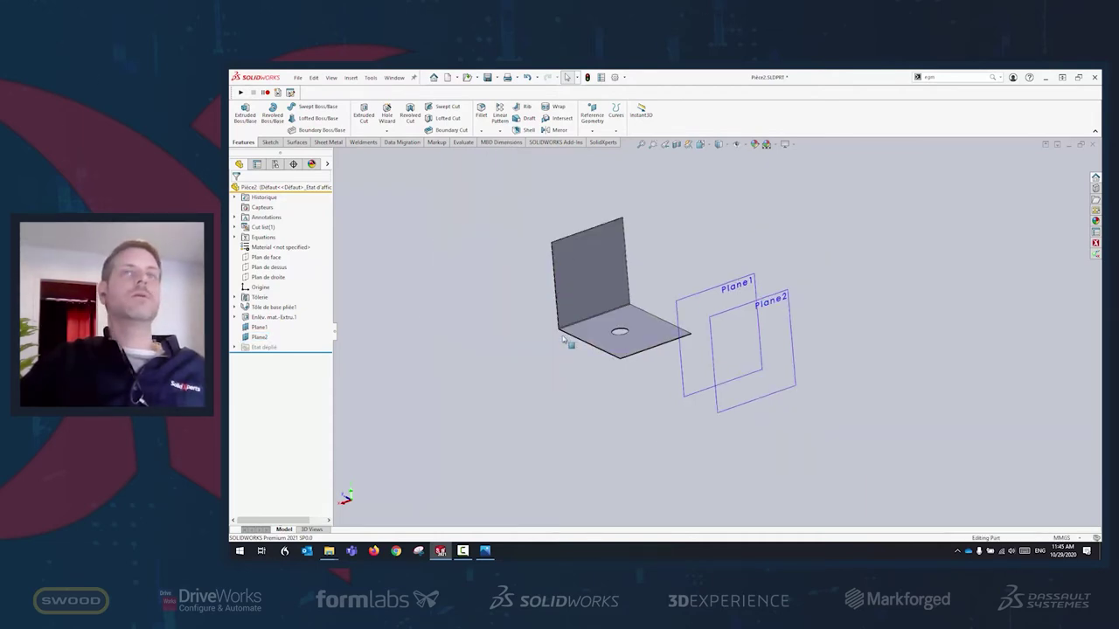
pyautogui.scroll(-4, 621, 324)
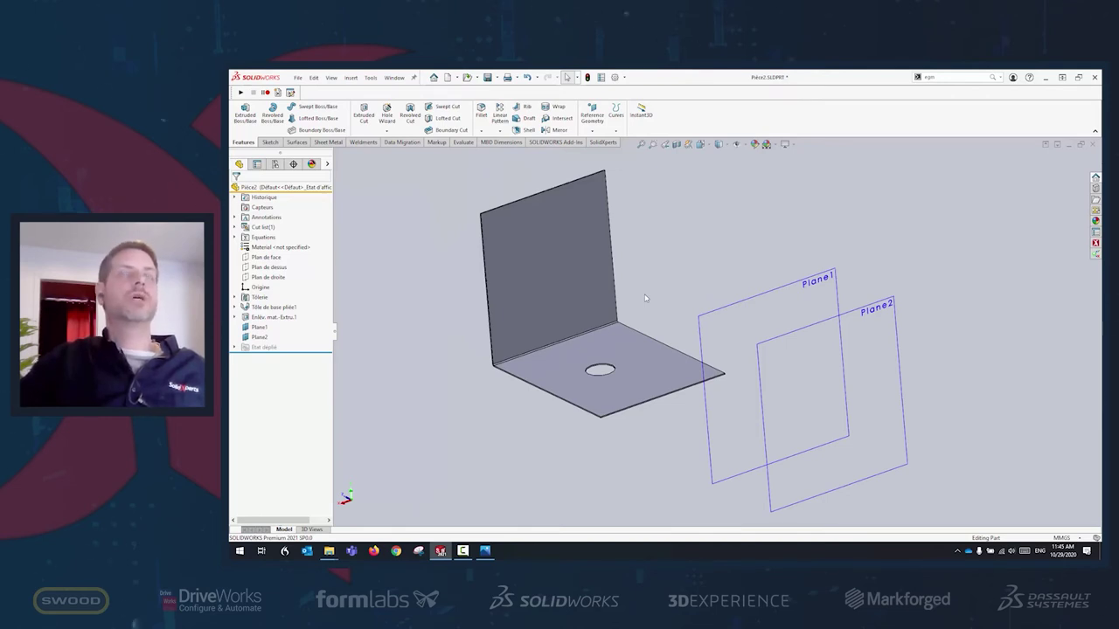
pyautogui.moveTo(638, 277); pyautogui.dragTo(734, 297, button='middle')
pyautogui.press('Escape')
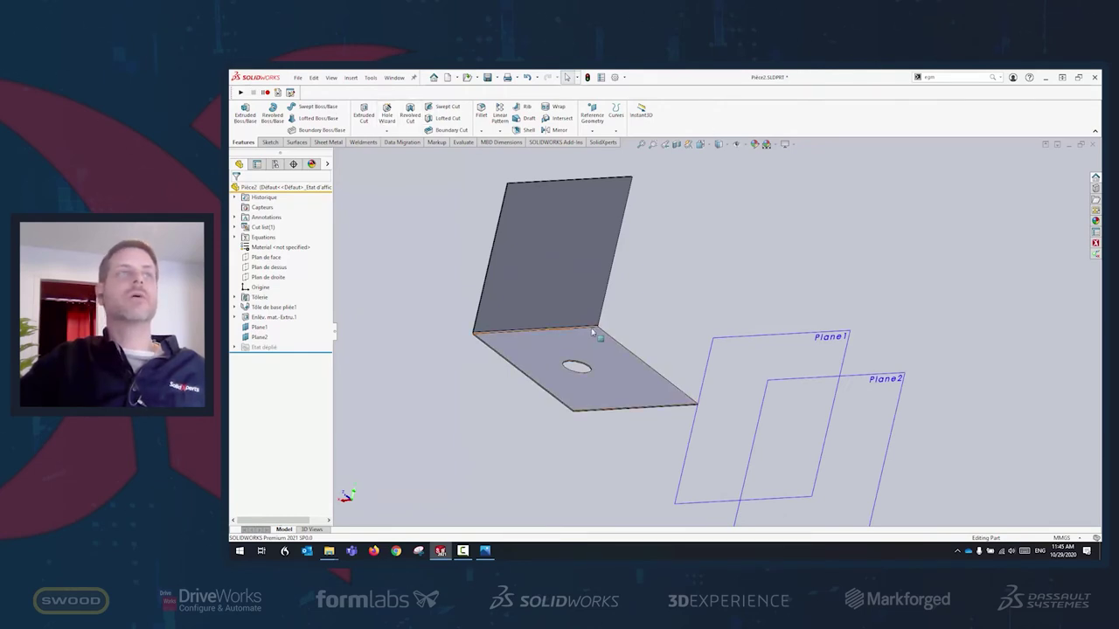
# In the Assemblage1 assembly, add three more copies of the Pièce2 part and move the overlapping part clear of its neighbour.
pyautogui.click(1091, 145)
pyautogui.click(1056, 145)
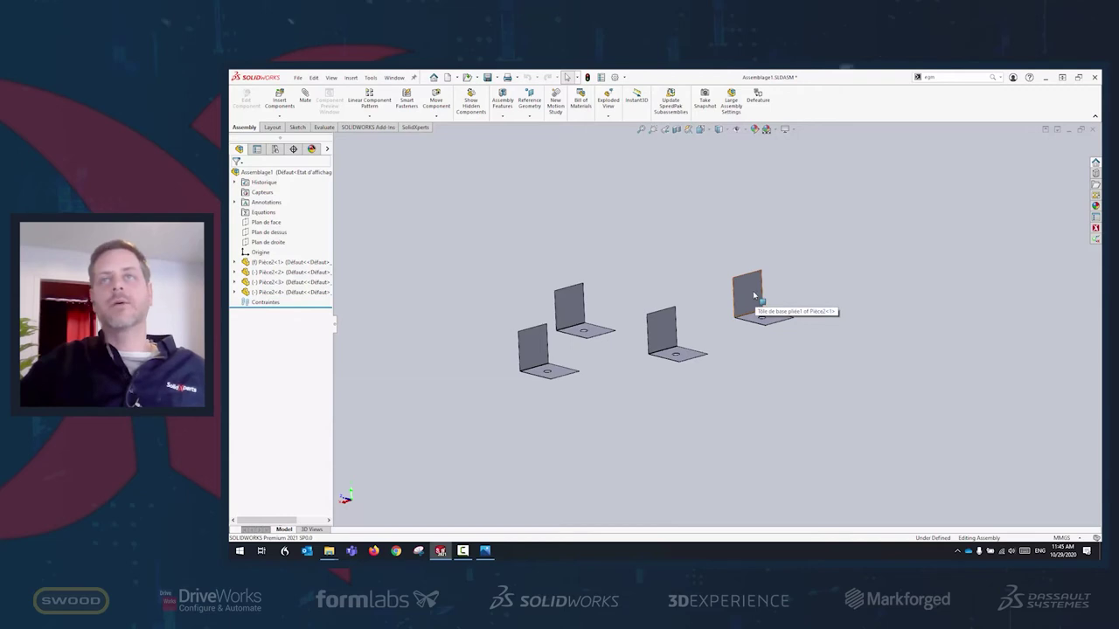
pyautogui.moveTo(753, 298); pyautogui.dragTo(864, 323)
pyautogui.keyDown('ctrl'); pyautogui.moveTo(661, 330); pyautogui.dragTo(849, 349); pyautogui.keyUp('ctrl')
pyautogui.keyDown('ctrl'); pyautogui.click(789, 348); pyautogui.keyUp('ctrl')
pyautogui.press('Escape')
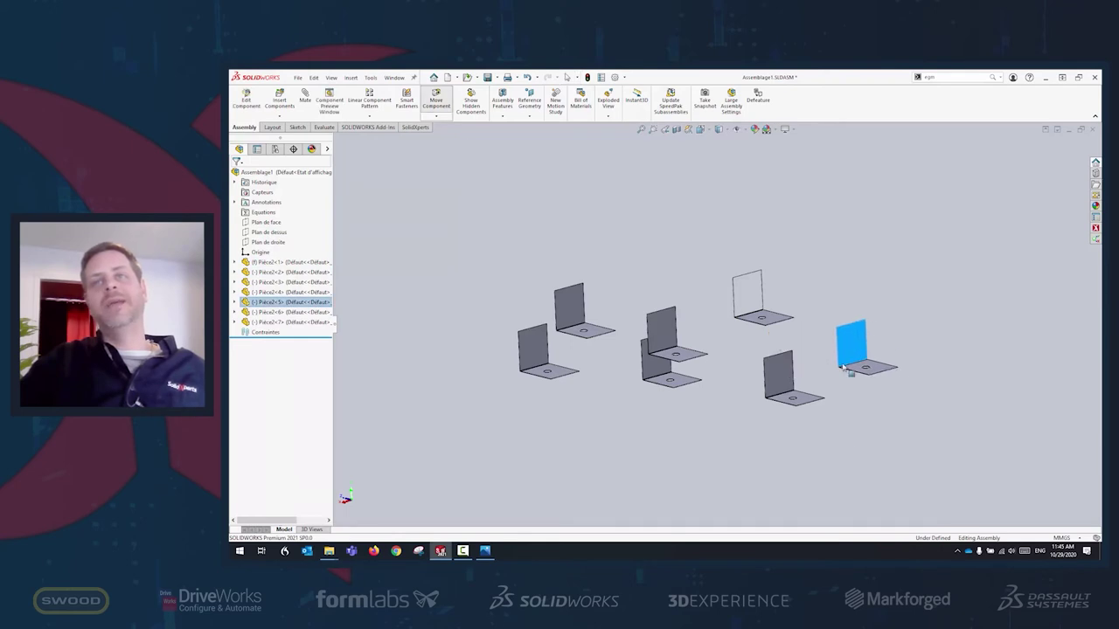
pyautogui.click(893, 432)
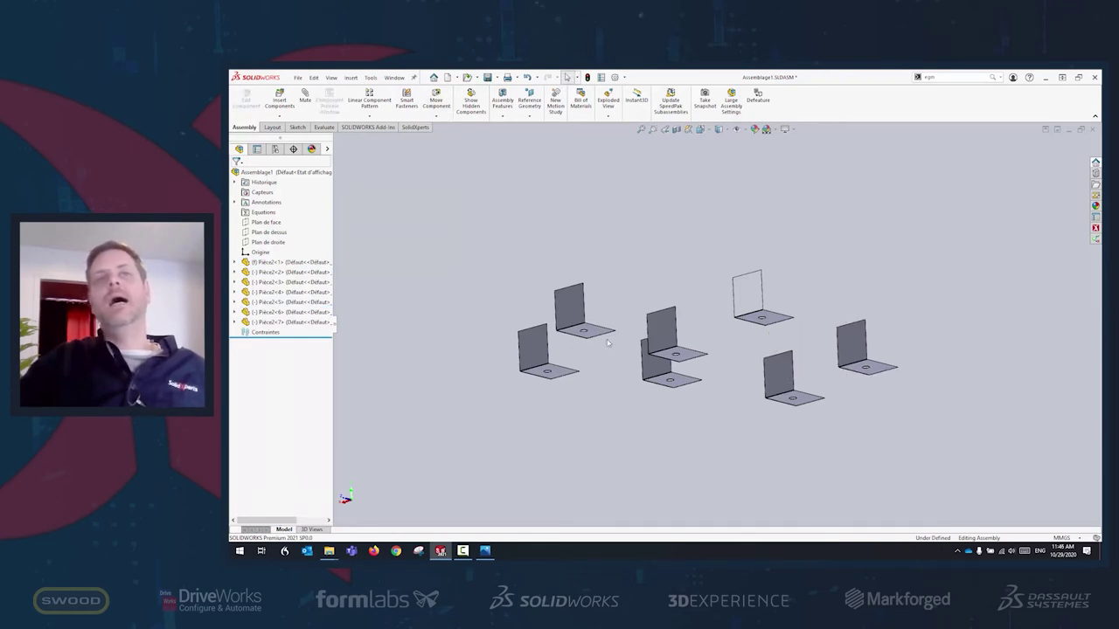
pyautogui.moveTo(651, 328); pyautogui.dragTo(655, 262)
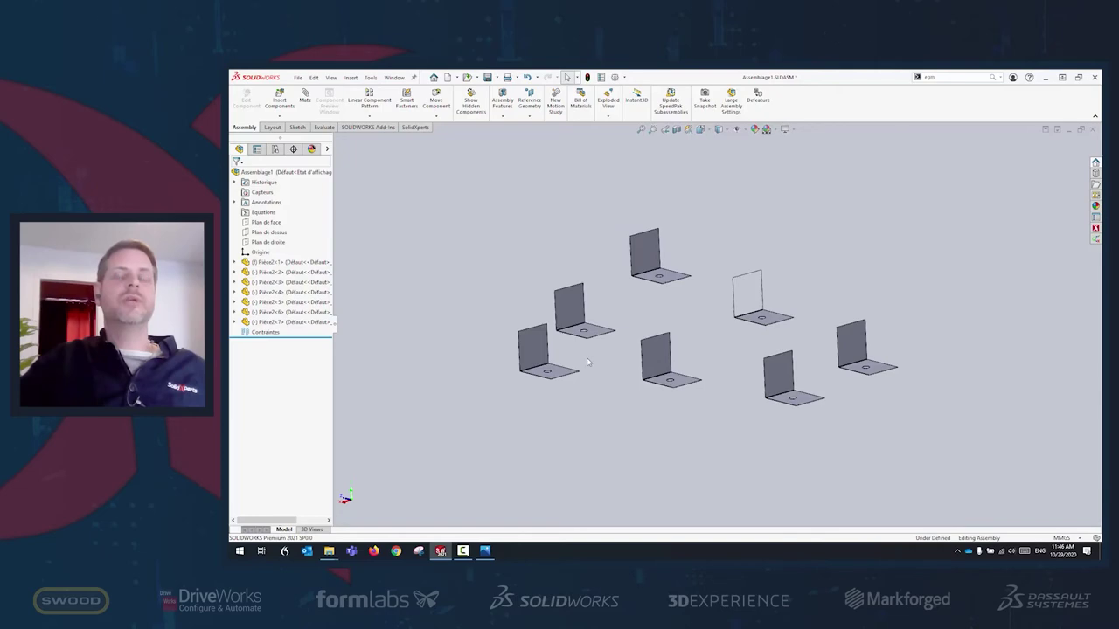
# Hide four of the Pièce2 components in the assembly and display only the hidden ones as transparent previews.
pyautogui.moveTo(535, 353); pyautogui.dragTo(567, 316)
pyautogui.click(567, 316)
pyautogui.press('Tab')
pyautogui.press('Tab')
pyautogui.press('Tab')
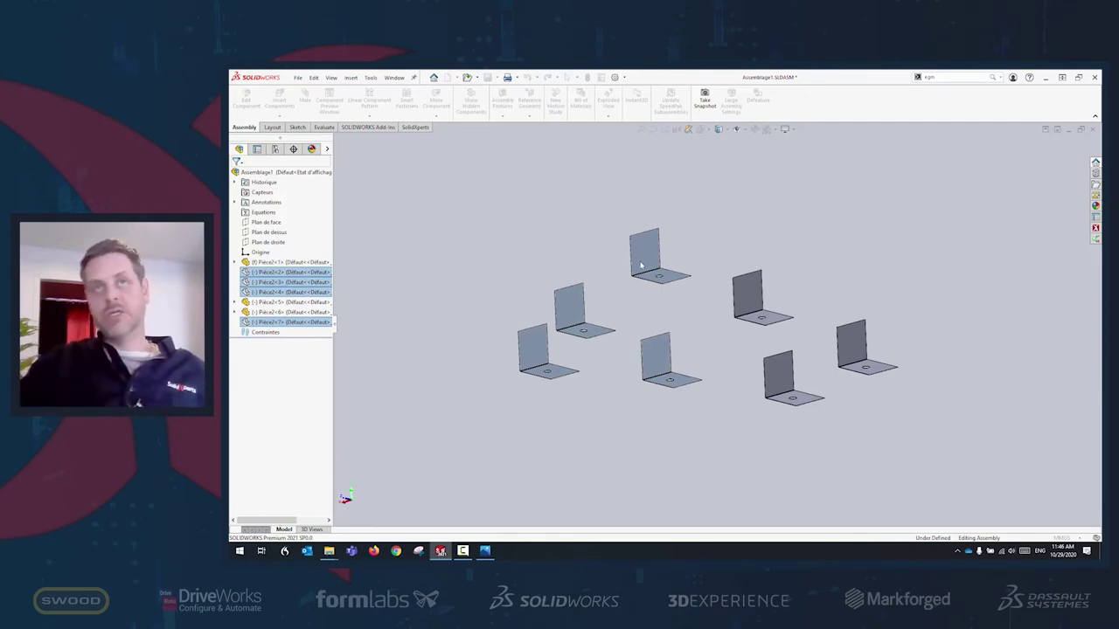
# Make the four hidden Pièce2 components visible again one after another.
pyautogui.keyDown('ctrl'); pyautogui.click(568, 310); pyautogui.keyUp('ctrl')
pyautogui.keyDown('ctrl'); pyautogui.click(538, 355); pyautogui.keyUp('ctrl')
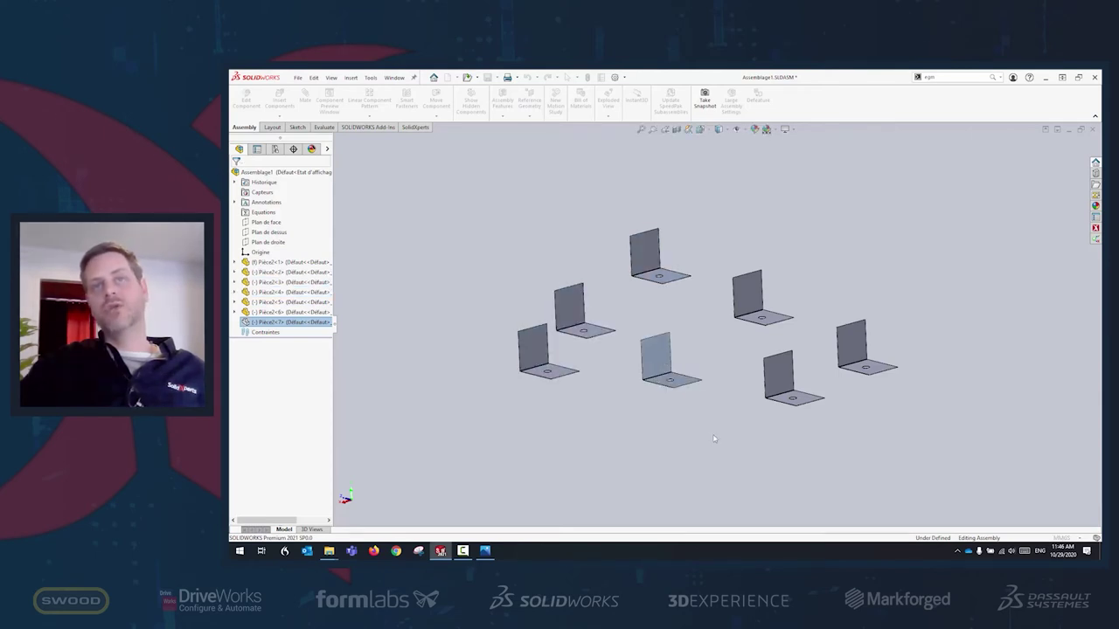
pyautogui.keyDown('ctrl'); pyautogui.click(655, 358); pyautogui.keyUp('ctrl')
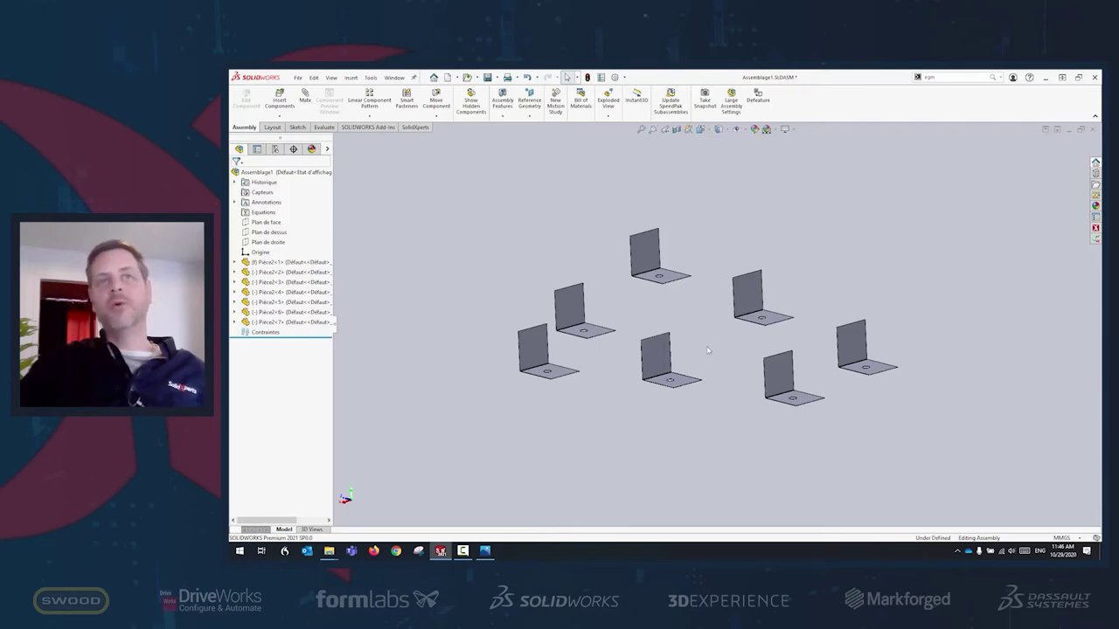
pyautogui.rightClick(827, 227)
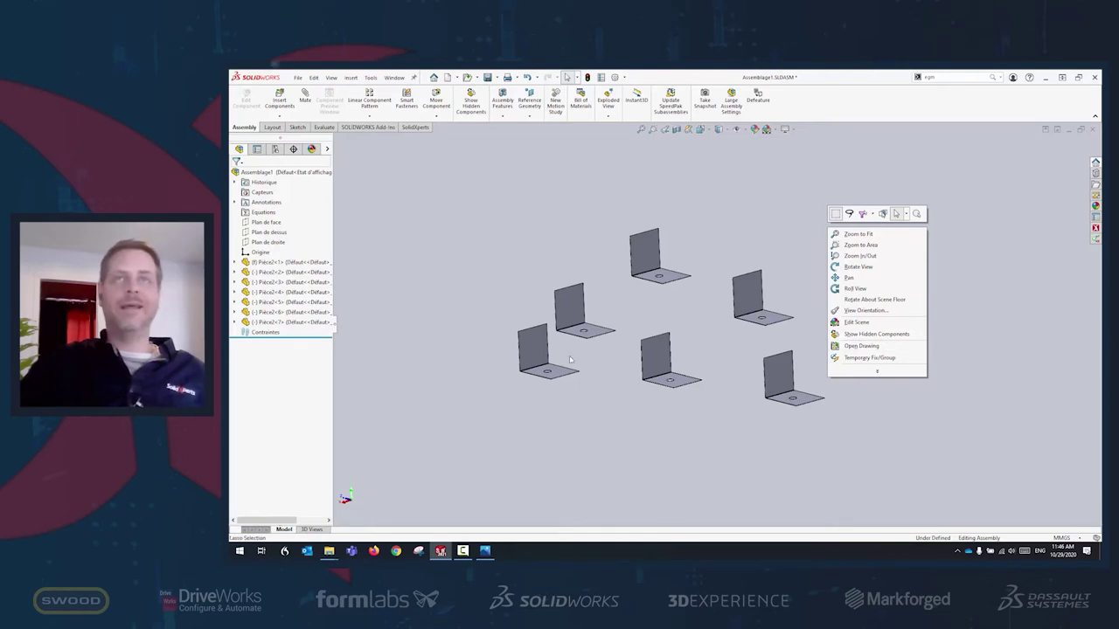
pyautogui.click(790, 224)
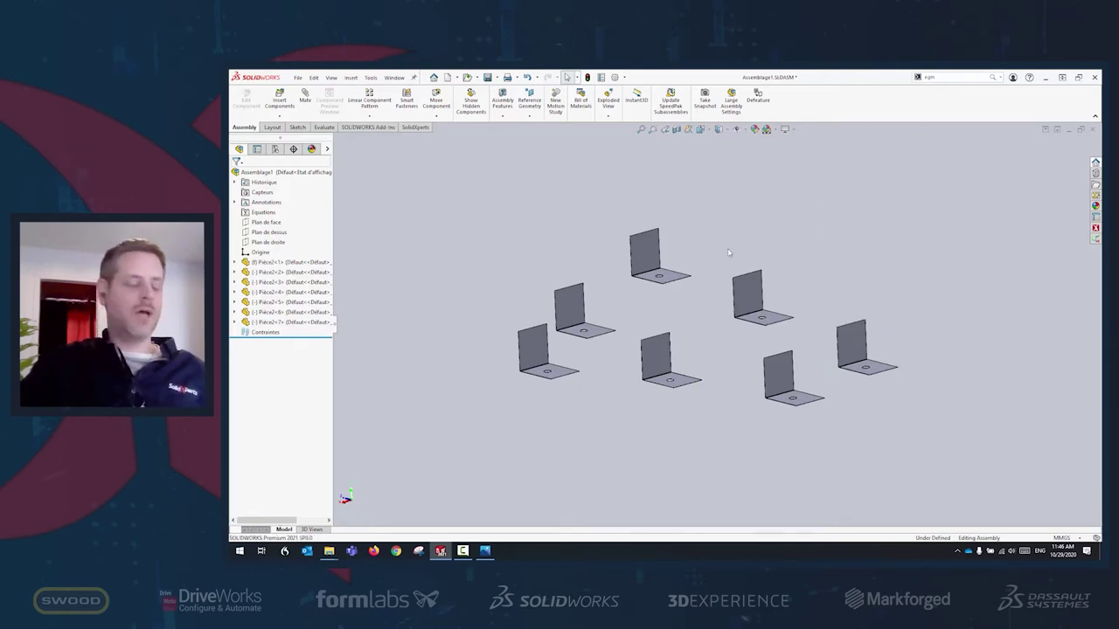
# Hide three of the Pièce2 components in the assembly and make them visible again one after another.
pyautogui.press('Tab')
pyautogui.press('Tab')
pyautogui.press('Tab')
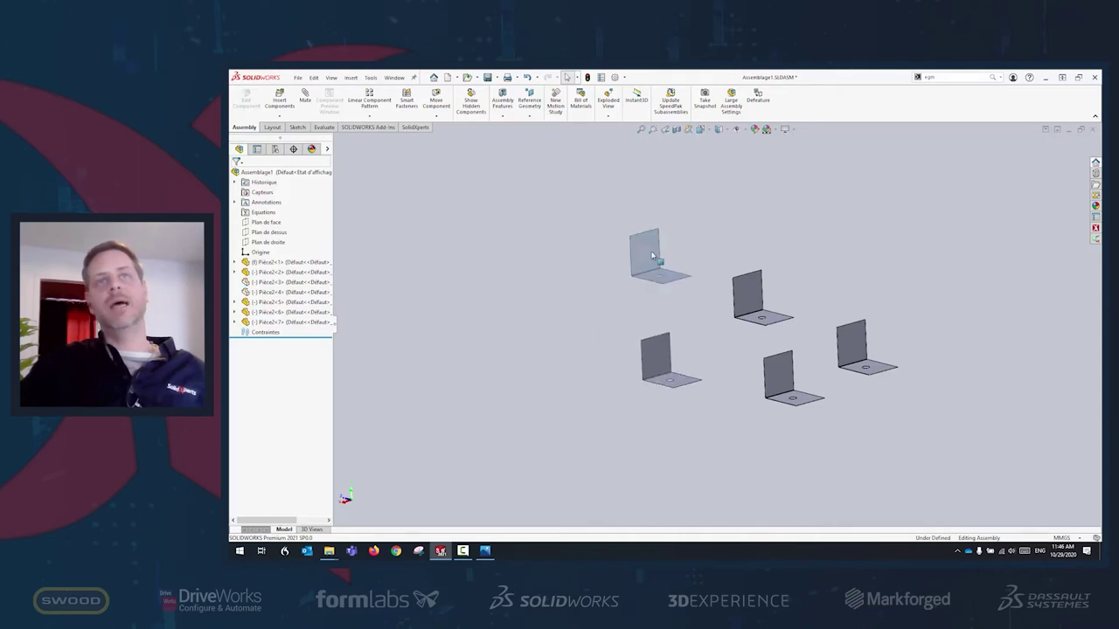
pyautogui.hotkey('shift', 'Tab')
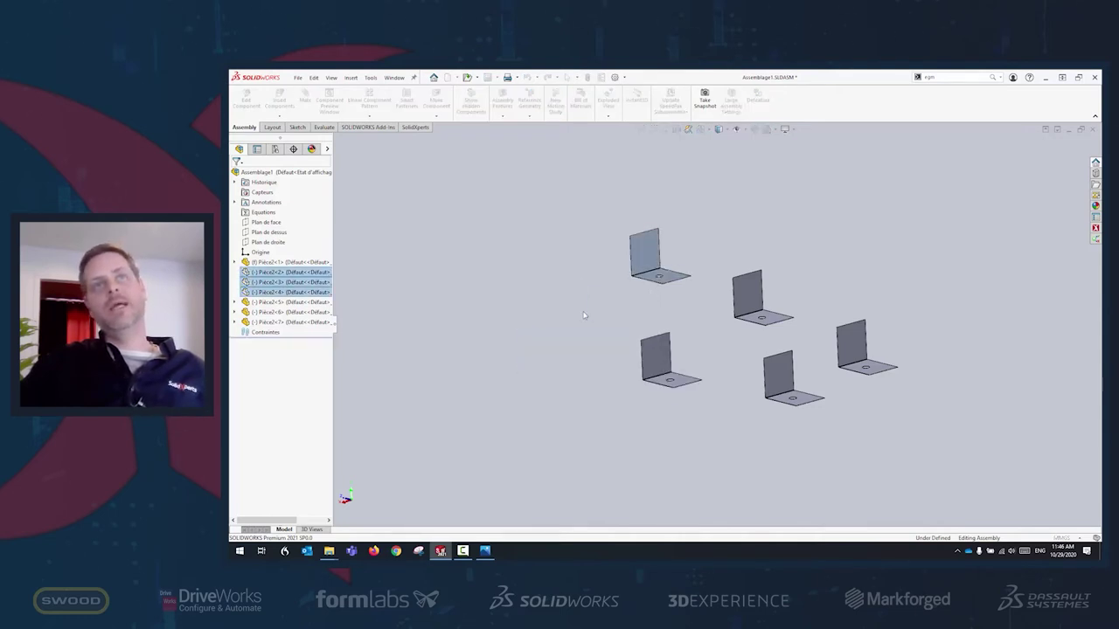
pyautogui.click(595, 448)
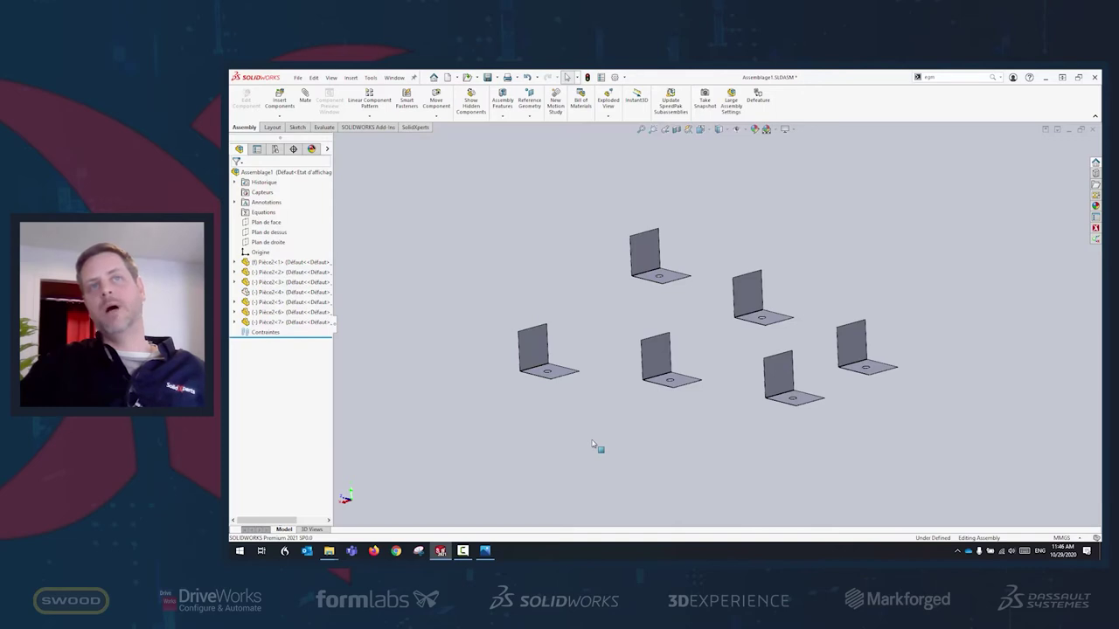
pyautogui.hotkey('shift', 'Tab')
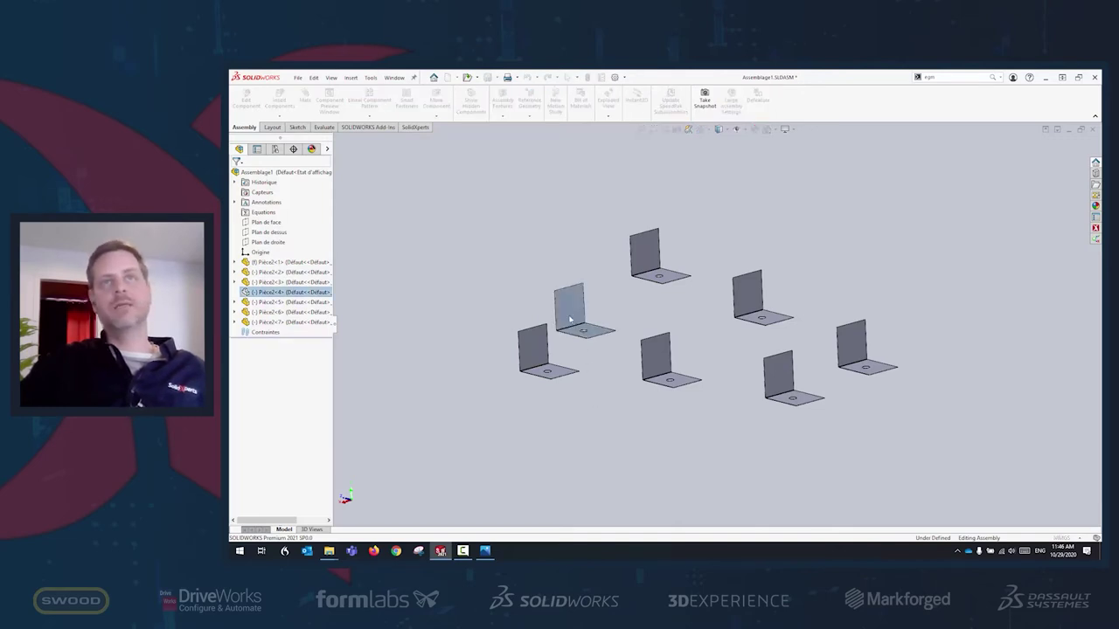
pyautogui.click(570, 317)
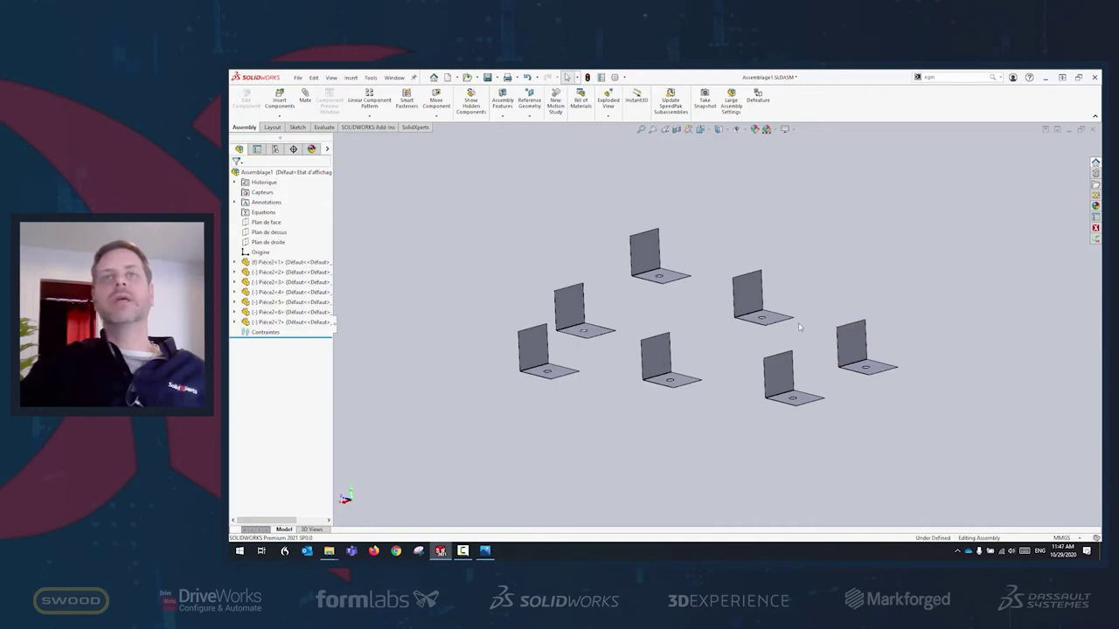
# Try to move the fixed Pièce2<1> part, and bring two loose Pièce2 parts close to the one farthest from the group.
pyautogui.scroll(2, 778, 353)
pyautogui.moveTo(805, 326); pyautogui.dragTo(826, 306)
pyautogui.click(709, 284)
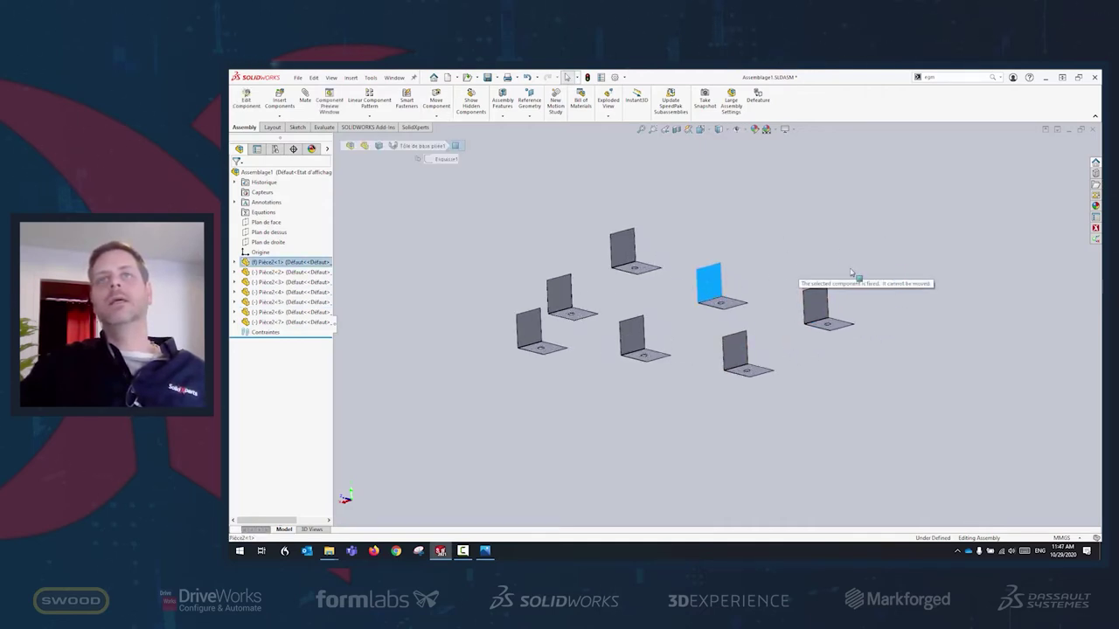
pyautogui.moveTo(750, 356); pyautogui.dragTo(791, 334)
pyautogui.moveTo(625, 252); pyautogui.dragTo(864, 297)
pyautogui.click(899, 417)
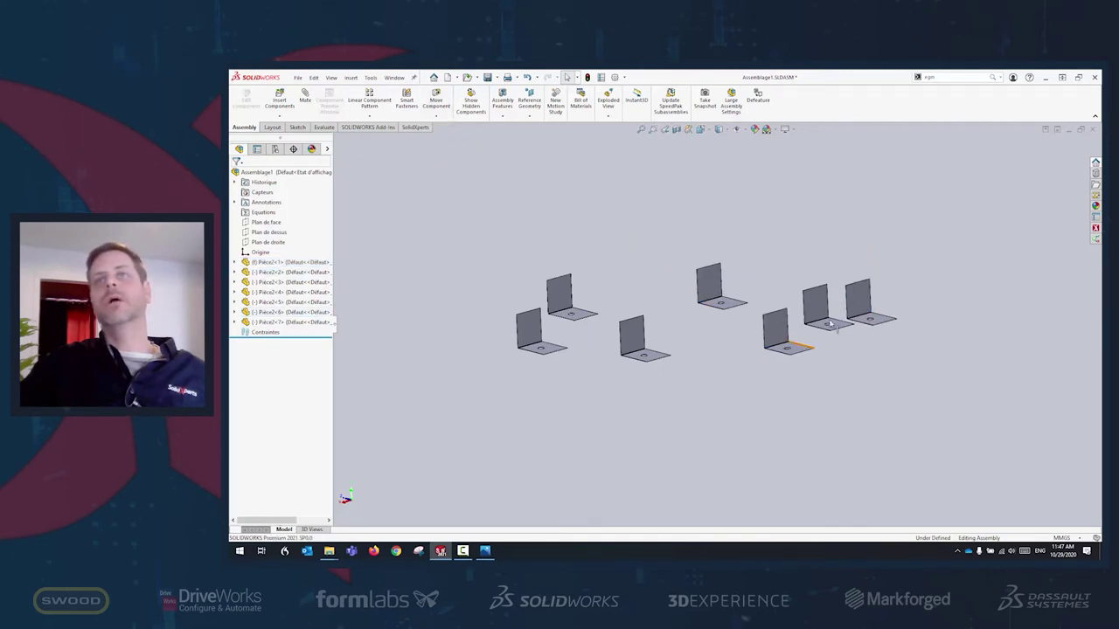
# Add a coincident mate between the bases of two neighbouring Pièce2 parts and move them apart.
pyautogui.scroll(-4, 839, 319)
pyautogui.click(883, 308)
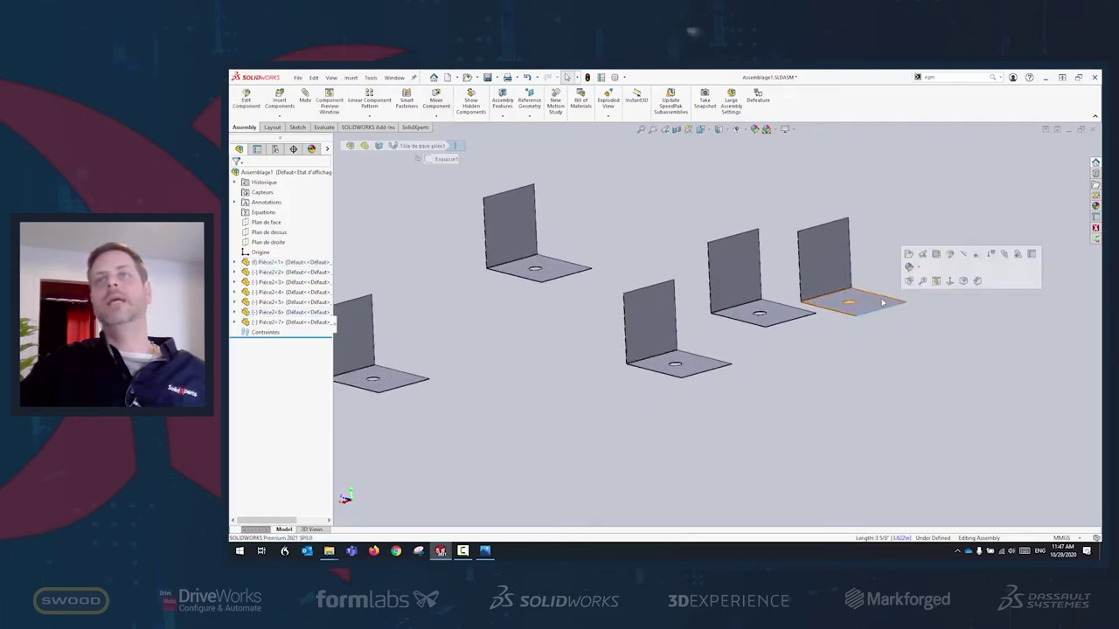
pyautogui.keyDown('ctrl'); pyautogui.click(787, 316); pyautogui.keyUp('ctrl')
pyautogui.click(809, 303)
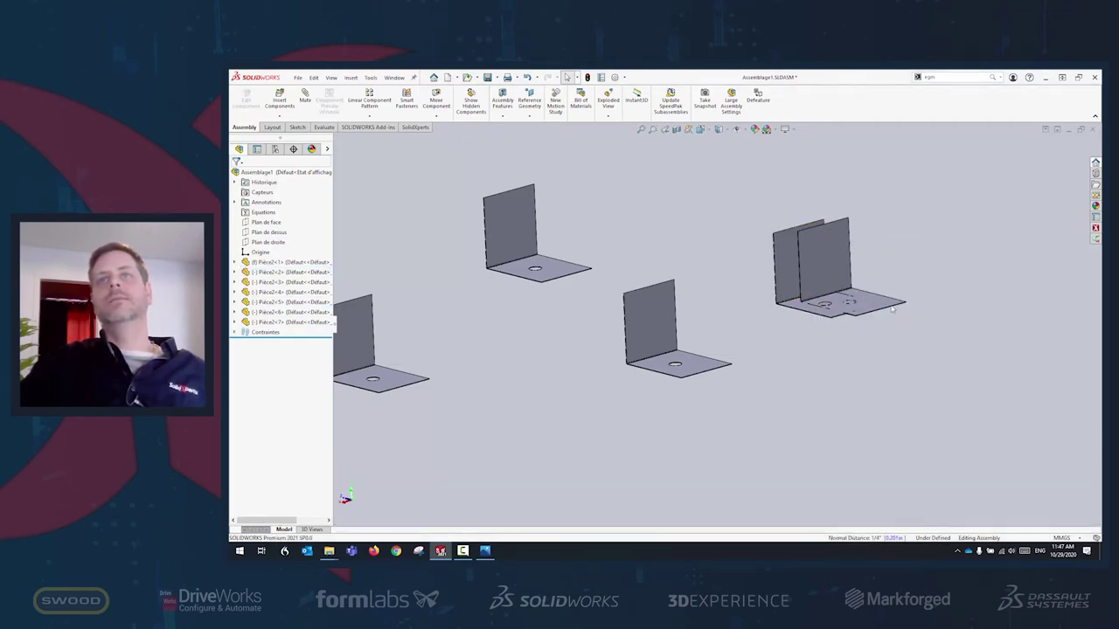
pyautogui.moveTo(842, 264); pyautogui.dragTo(918, 229)
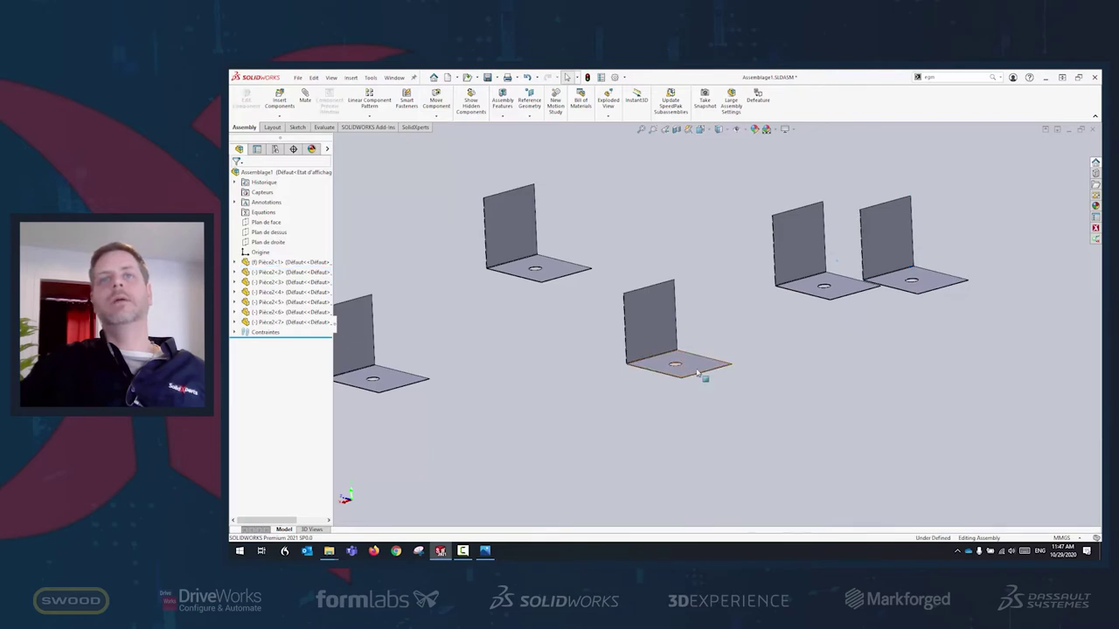
# Mate the third part's flat base face coincident with its neighbour's base face and move the overlapping part clear.
pyautogui.click(706, 365)
pyautogui.keyDown('ctrl'); pyautogui.click(843, 291); pyautogui.keyUp('ctrl')
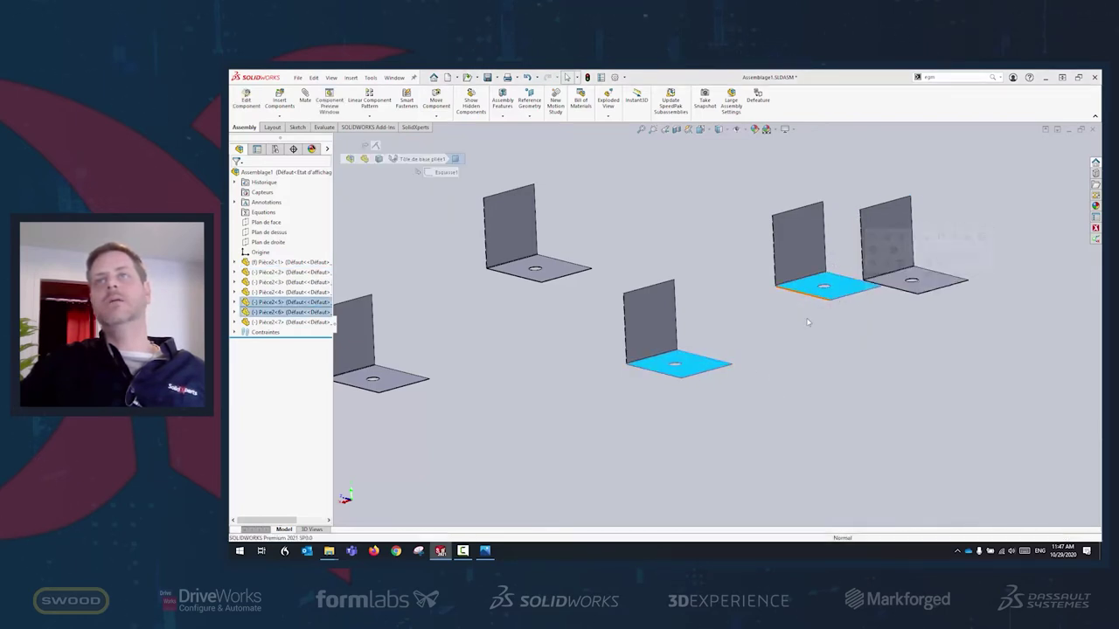
pyautogui.rightClick(898, 265)
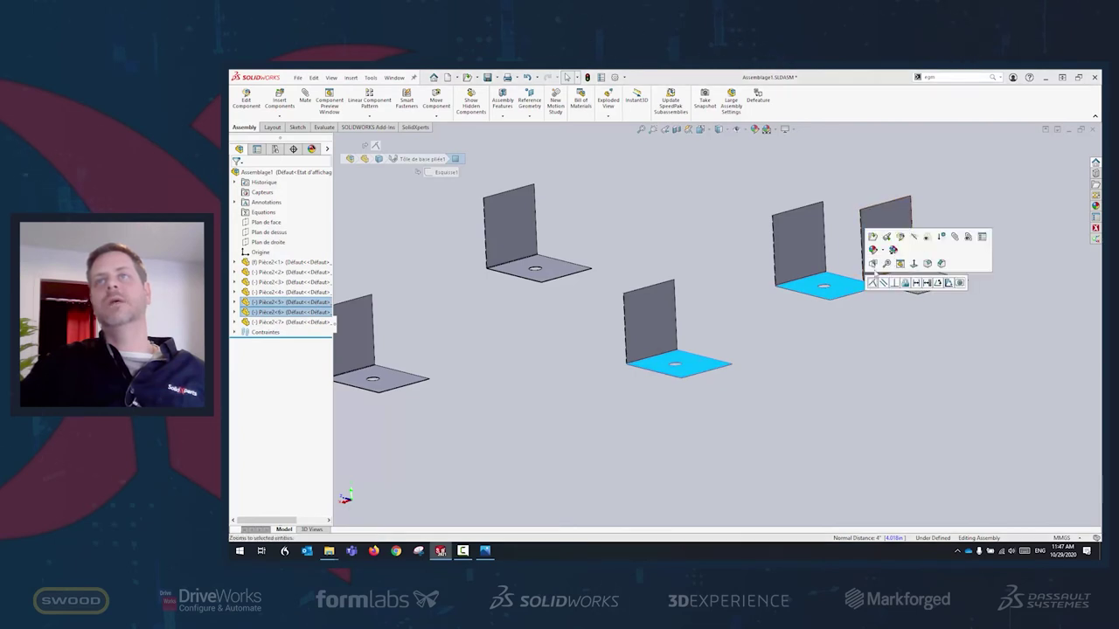
pyautogui.click(900, 263)
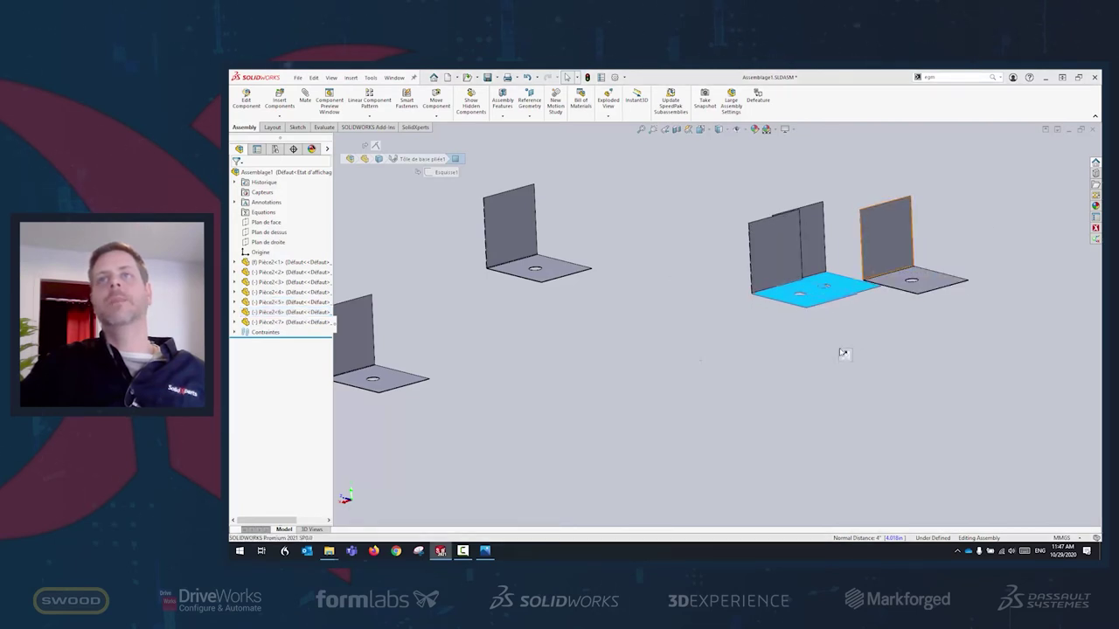
pyautogui.scroll(-3, 842, 271)
pyautogui.click(729, 204)
pyautogui.moveTo(729, 205); pyautogui.dragTo(965, 372)
# Add a coincident mate between the thin side faces of Pièce2<2> and the neighbouring Pièce2 part.
pyautogui.scroll(-5, 874, 324)
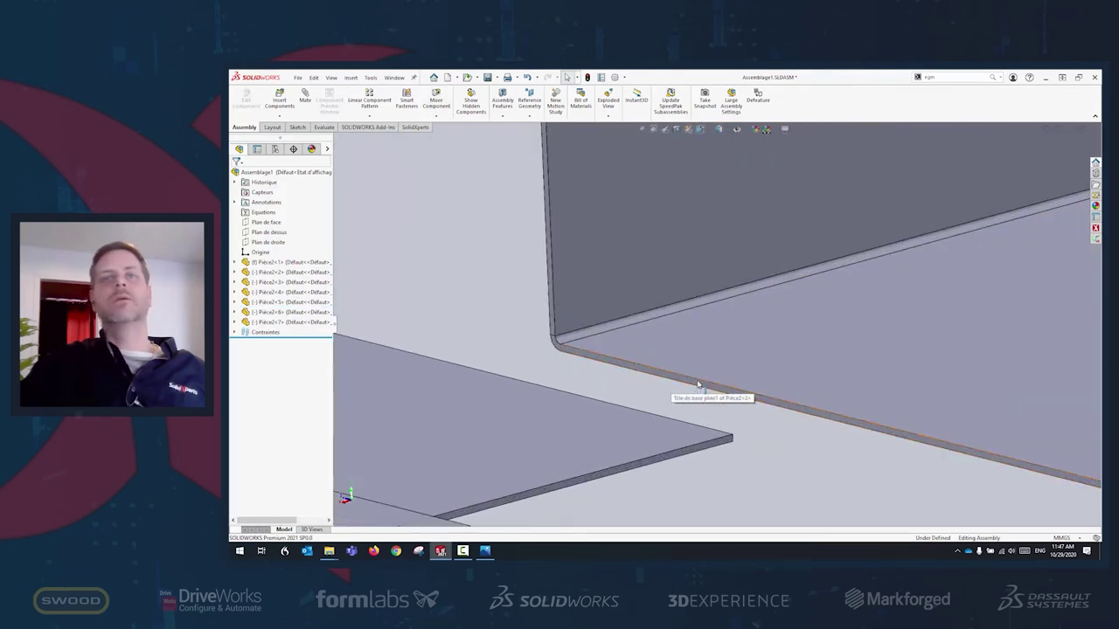
pyautogui.click(696, 382)
pyautogui.scroll(6, 696, 382)
pyautogui.moveTo(777, 387); pyautogui.dragTo(658, 422, button='middle')
pyautogui.scroll(-10, 743, 358)
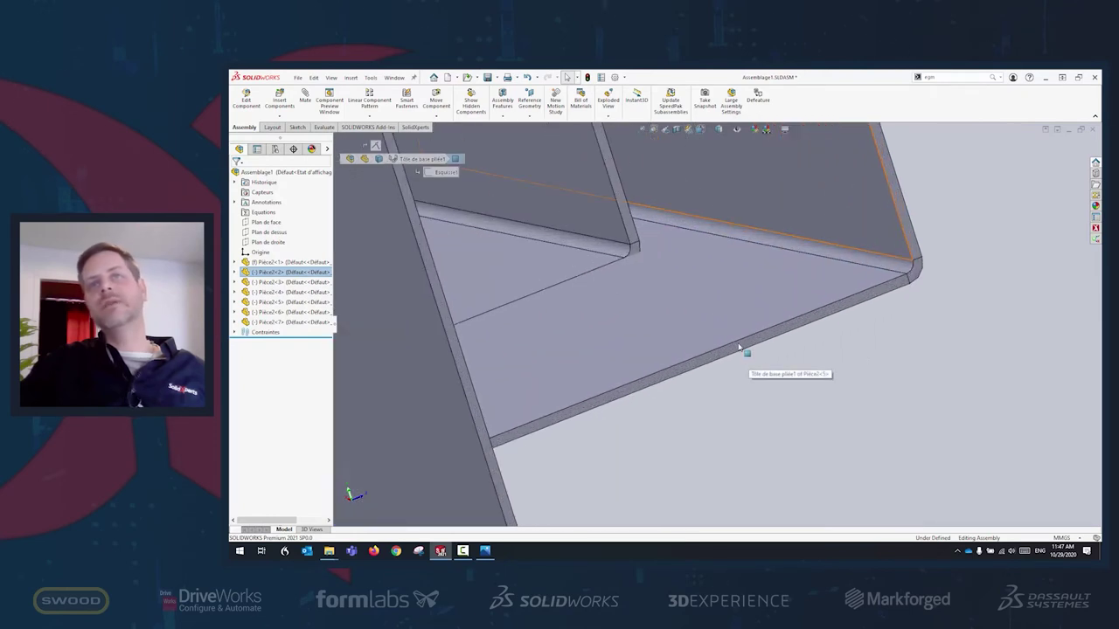
pyautogui.click(738, 349)
pyautogui.moveTo(764, 341); pyautogui.dragTo(847, 439, button='middle')
pyautogui.click(846, 438)
# Mate the upright back faces of Pièce2<5> and Pièce2<2> coincident.
pyautogui.scroll(8, 847, 439)
pyautogui.scroll(-5, 821, 428)
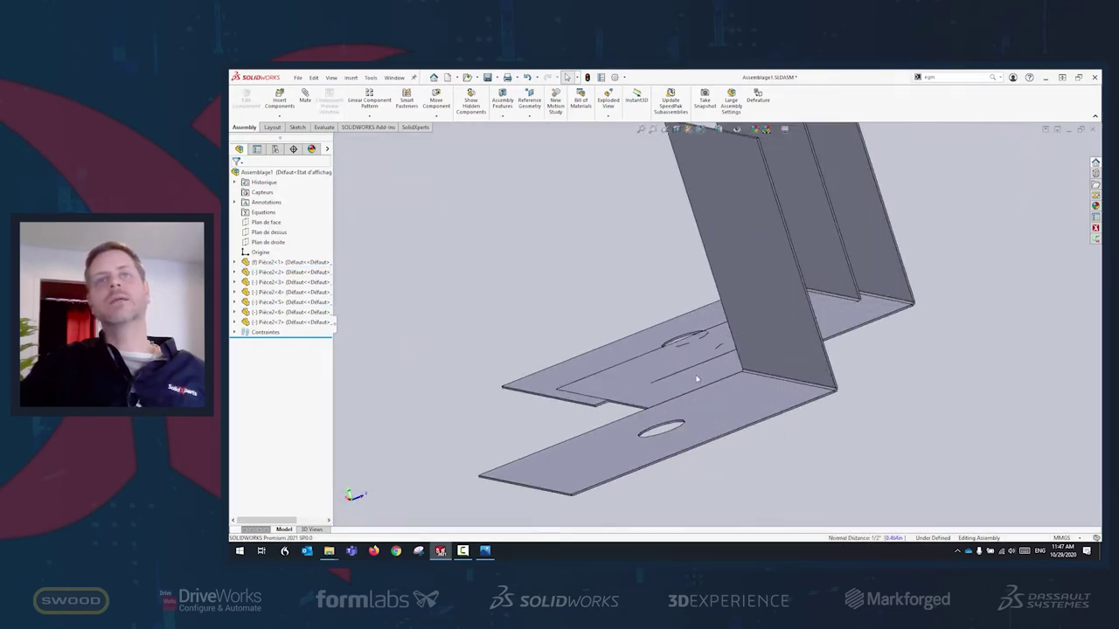
pyautogui.click(883, 276)
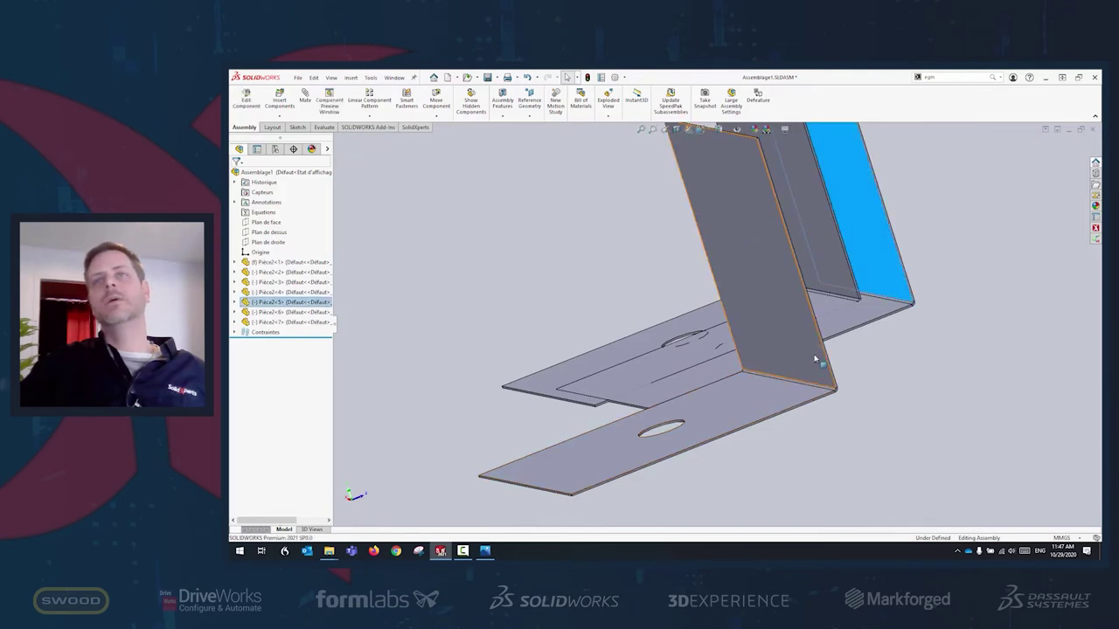
pyautogui.keyDown('ctrl'); pyautogui.click(815, 359); pyautogui.keyUp('ctrl')
pyautogui.click(842, 302)
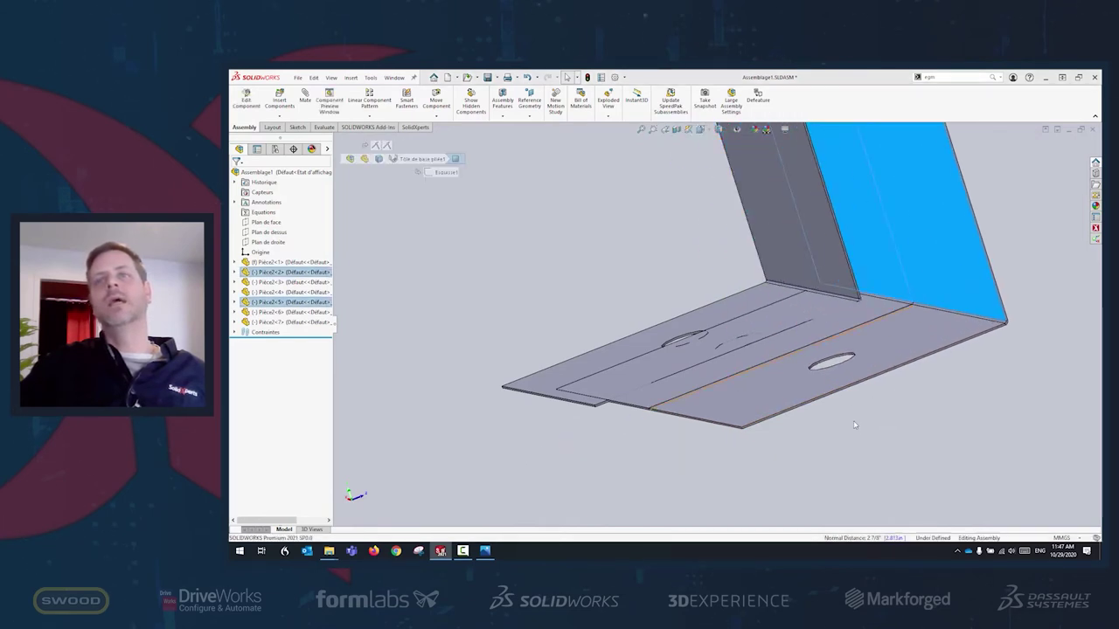
# Line up the three mated Pièce2 parts side by side in one flush row.
pyautogui.hotkey('ctrl', '1')
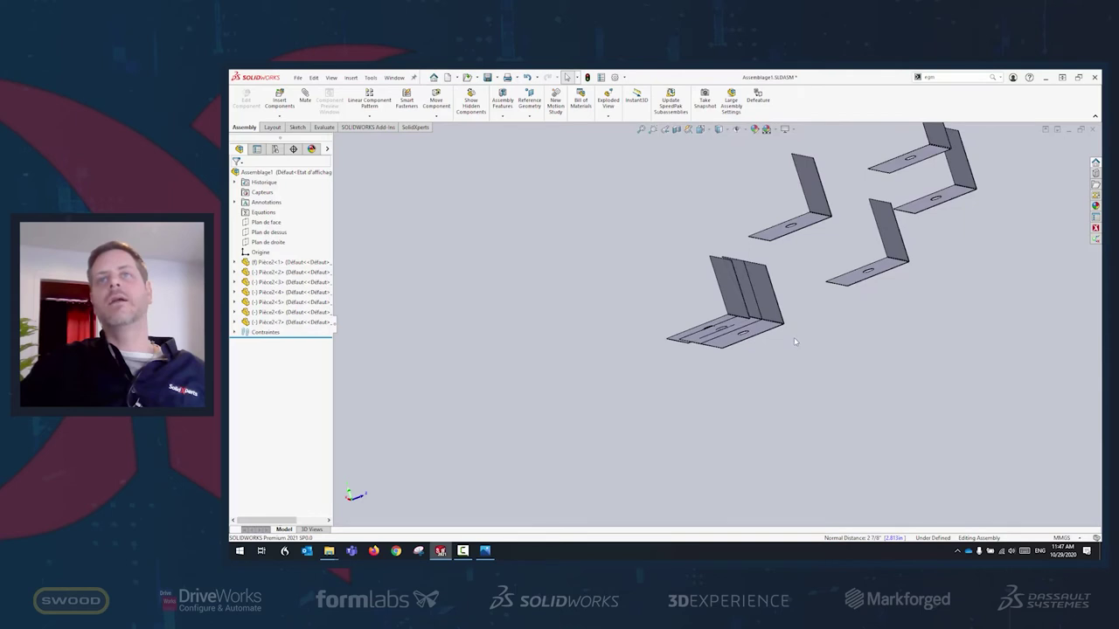
pyautogui.moveTo(822, 372); pyautogui.dragTo(865, 304, button='middle')
pyautogui.click(865, 302)
pyautogui.moveTo(865, 302); pyautogui.dragTo(817, 343)
pyautogui.click(929, 416)
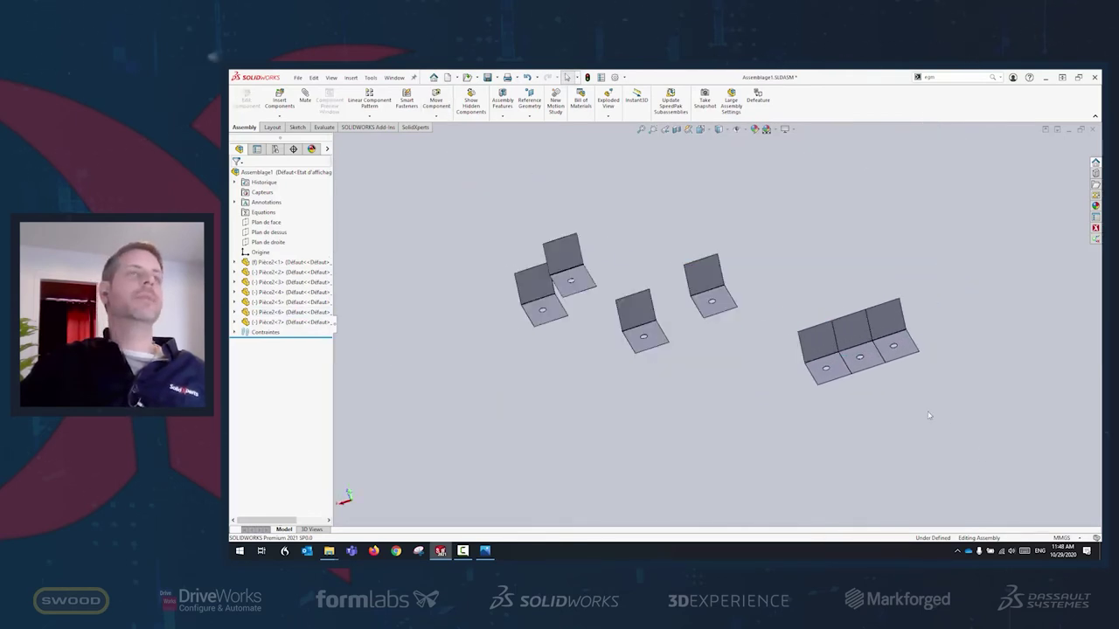
# Copy the mated parts Pièce2<2>, Pièce2<5> and Pièce2<6> together and place the copies in front of the original row.
pyautogui.click(280, 302)
pyautogui.keyDown('shift'); pyautogui.click(276, 322); pyautogui.keyUp('shift')
pyautogui.moveTo(948, 378); pyautogui.dragTo(802, 312)
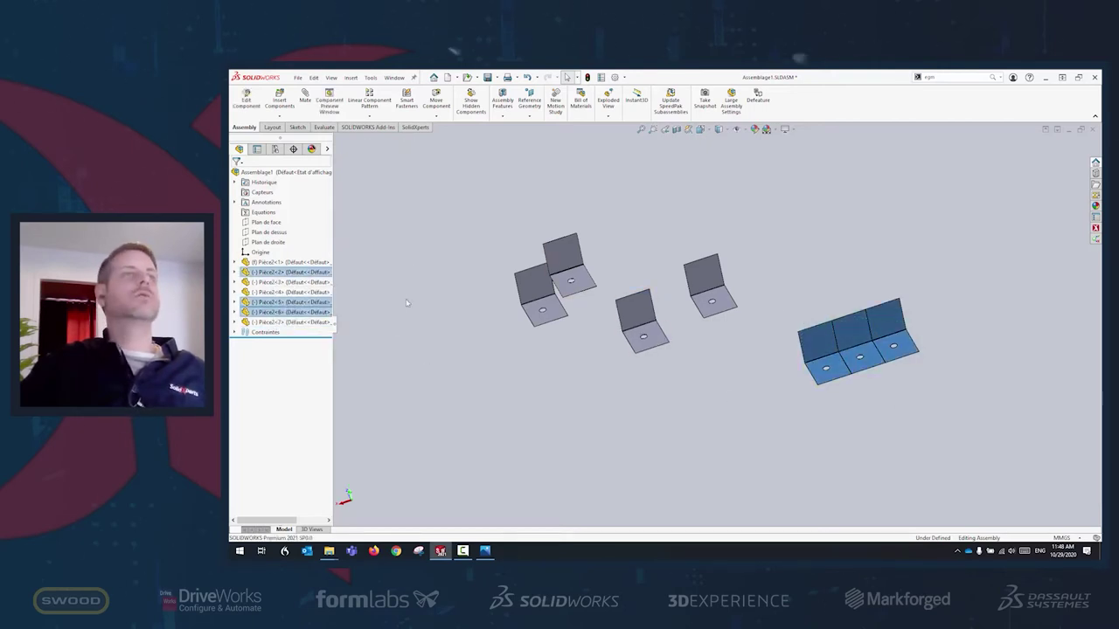
pyautogui.click(276, 273)
pyautogui.keyDown('ctrl'); pyautogui.click(276, 312); pyautogui.keyUp('ctrl')
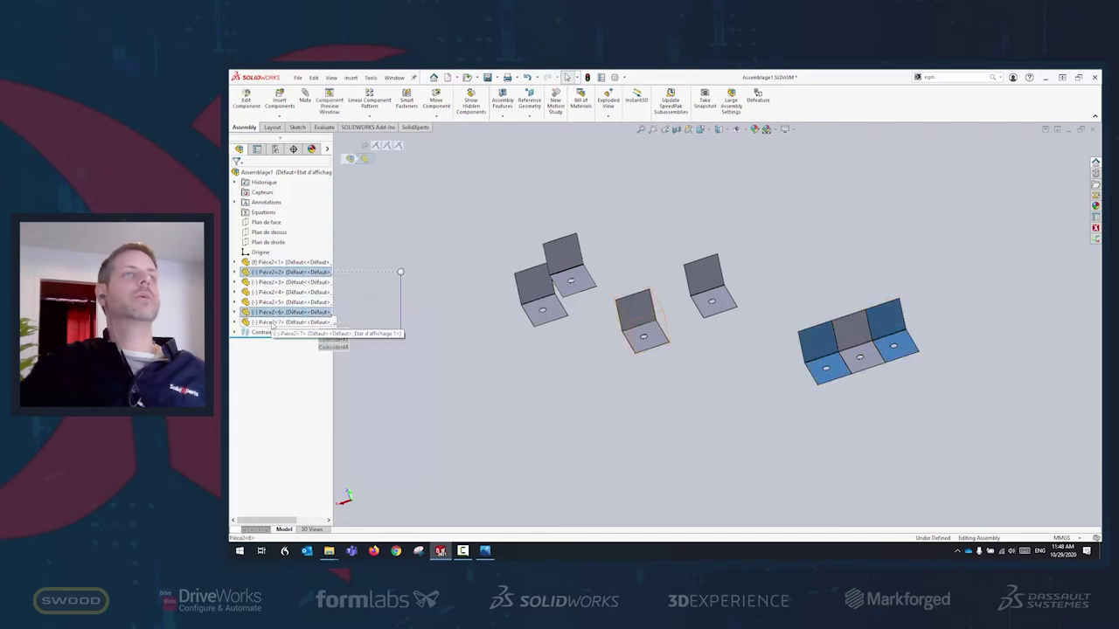
pyautogui.keyDown('ctrl'); pyautogui.click(275, 322); pyautogui.keyUp('ctrl')
pyautogui.keyDown('ctrl'); pyautogui.click(275, 321); pyautogui.keyUp('ctrl')
pyautogui.keyDown('ctrl'); pyautogui.click(275, 302); pyautogui.keyUp('ctrl')
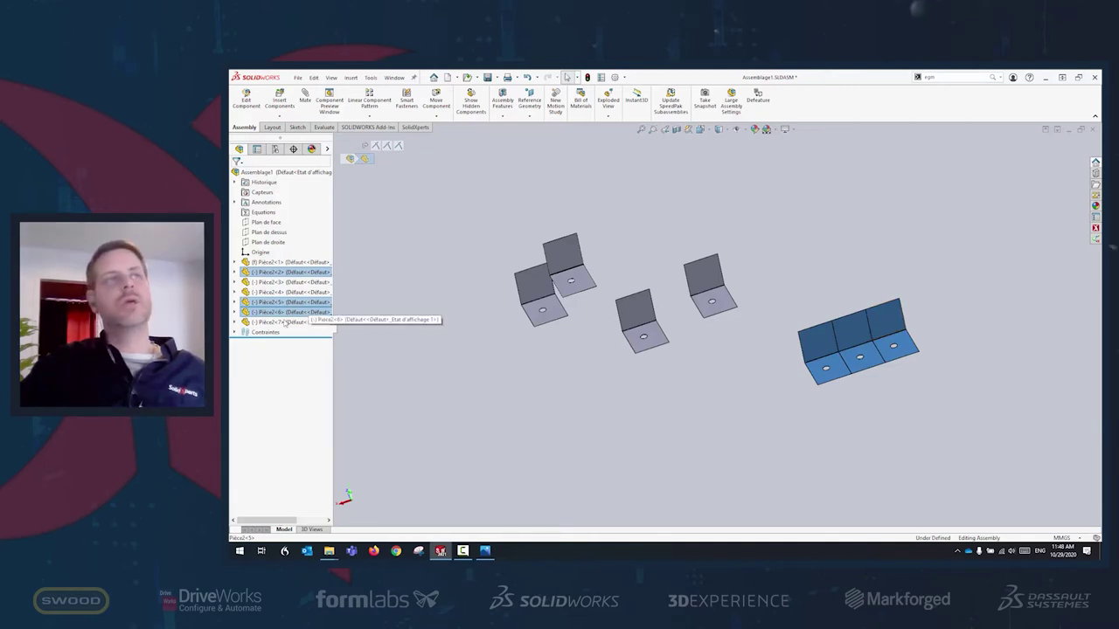
pyautogui.keyDown('ctrl'); pyautogui.moveTo(275, 313); pyautogui.dragTo(769, 450); pyautogui.keyUp('ctrl')
pyautogui.scroll(-5, 775, 453)
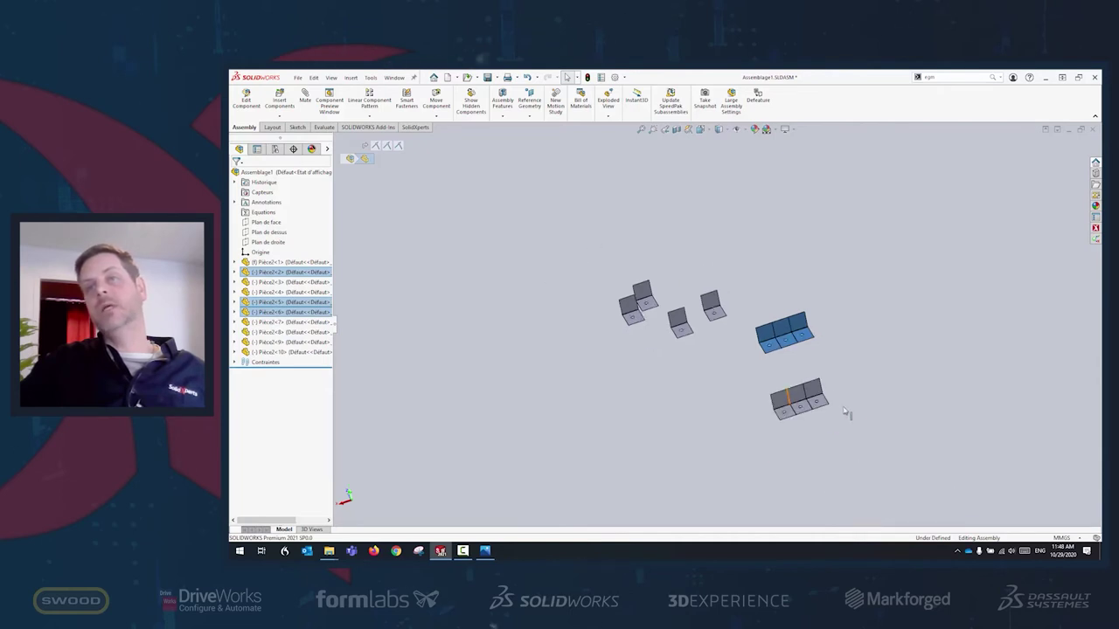
# Move the rows of mated parts to test that each row's parts stay joined.
pyautogui.scroll(8, 762, 391)
pyautogui.moveTo(761, 374); pyautogui.dragTo(814, 363)
pyautogui.moveTo(734, 223); pyautogui.dragTo(716, 247)
pyautogui.click(933, 363)
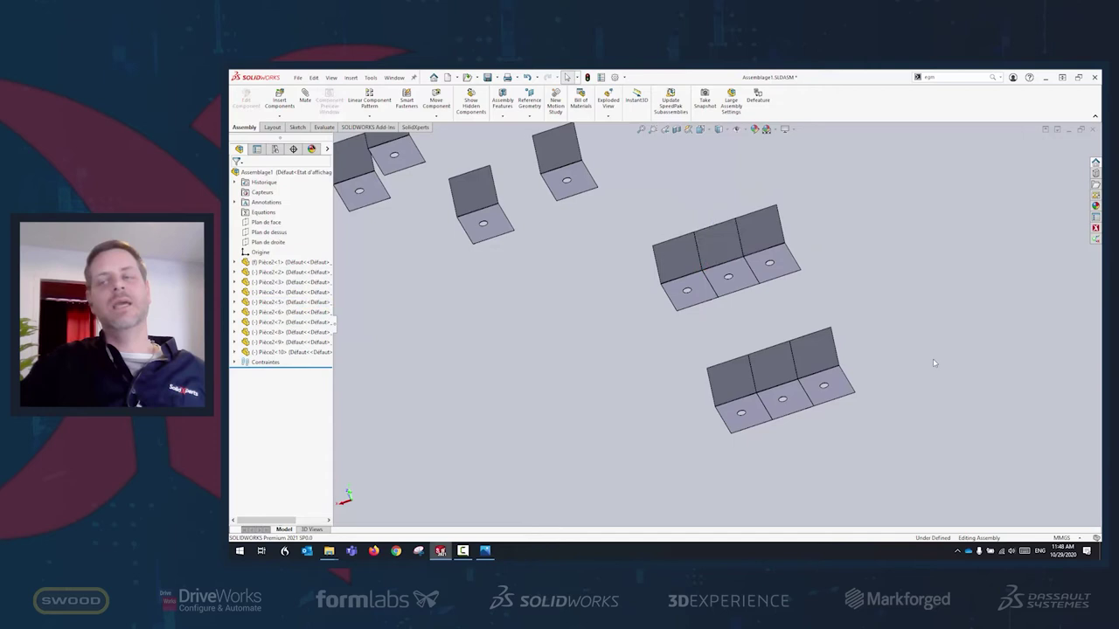
# Look up the Form New Subassembly command for the three copied parts without applying it.
pyautogui.click(262, 332)
pyautogui.keyDown('shift'); pyautogui.click(272, 352); pyautogui.keyUp('shift')
pyautogui.rightClick(272, 352)
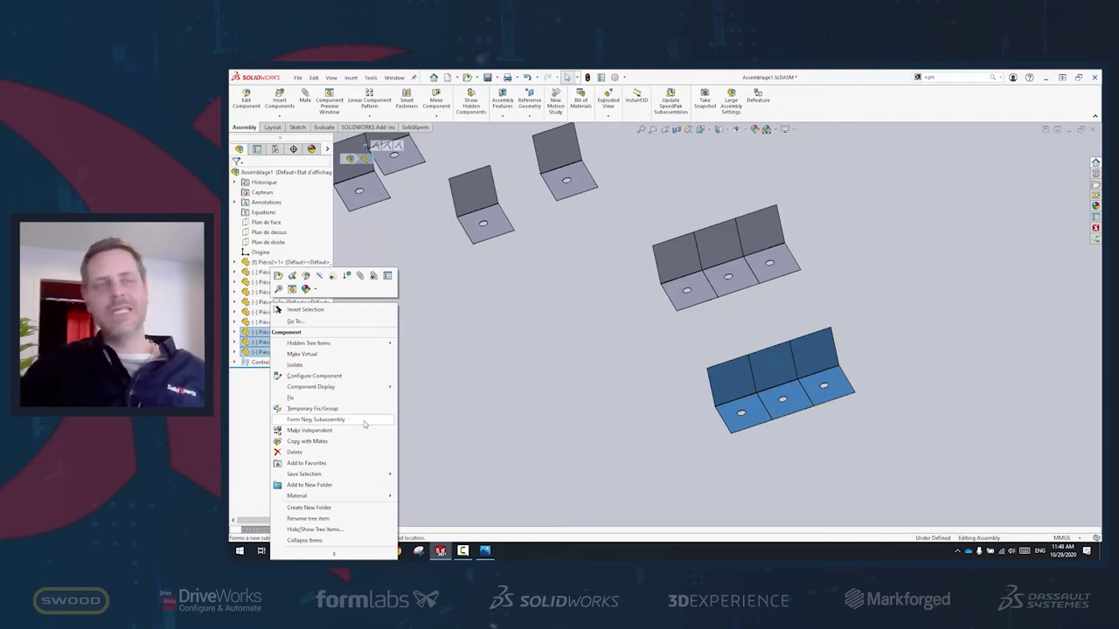
pyautogui.click(1018, 328)
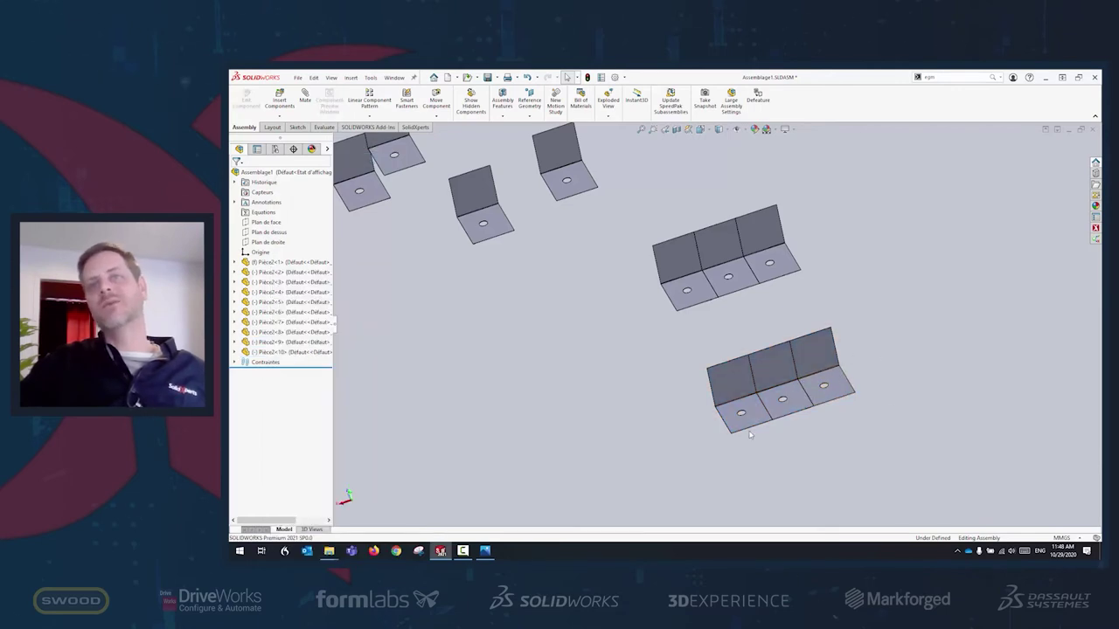
# Mate the back faces of Pièce2<6> and Pièce2<8> coincident and move the copied row below the original row.
pyautogui.moveTo(815, 367); pyautogui.dragTo(924, 384)
pyautogui.moveTo(588, 390); pyautogui.dragTo(629, 229, button='middle')
pyautogui.click(629, 240)
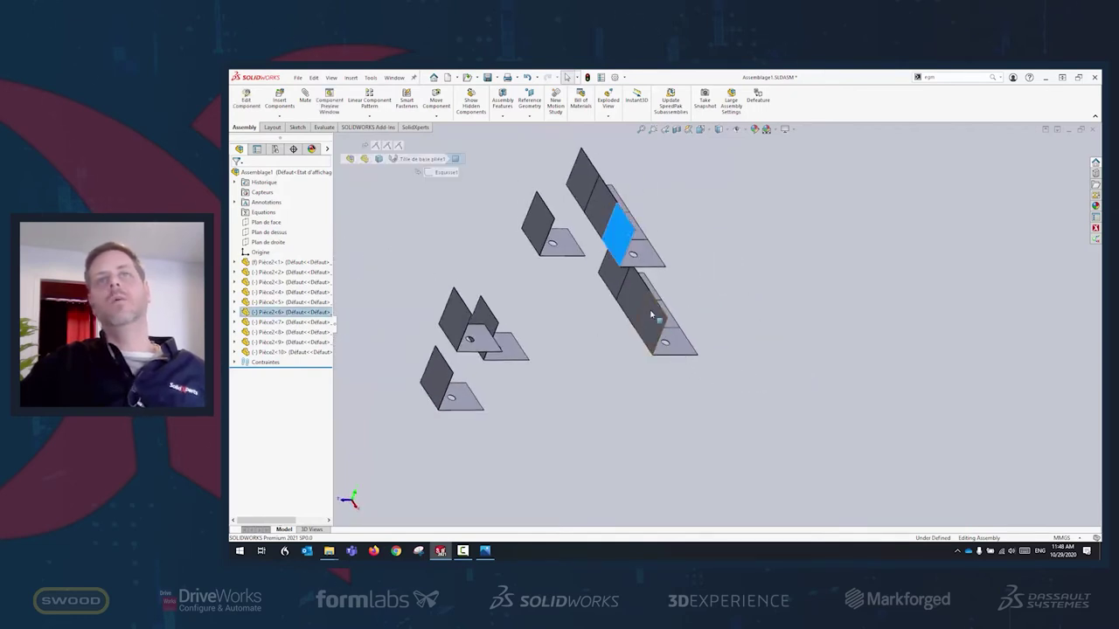
pyautogui.keyDown('ctrl'); pyautogui.click(655, 325); pyautogui.keyUp('ctrl')
pyautogui.click(678, 313)
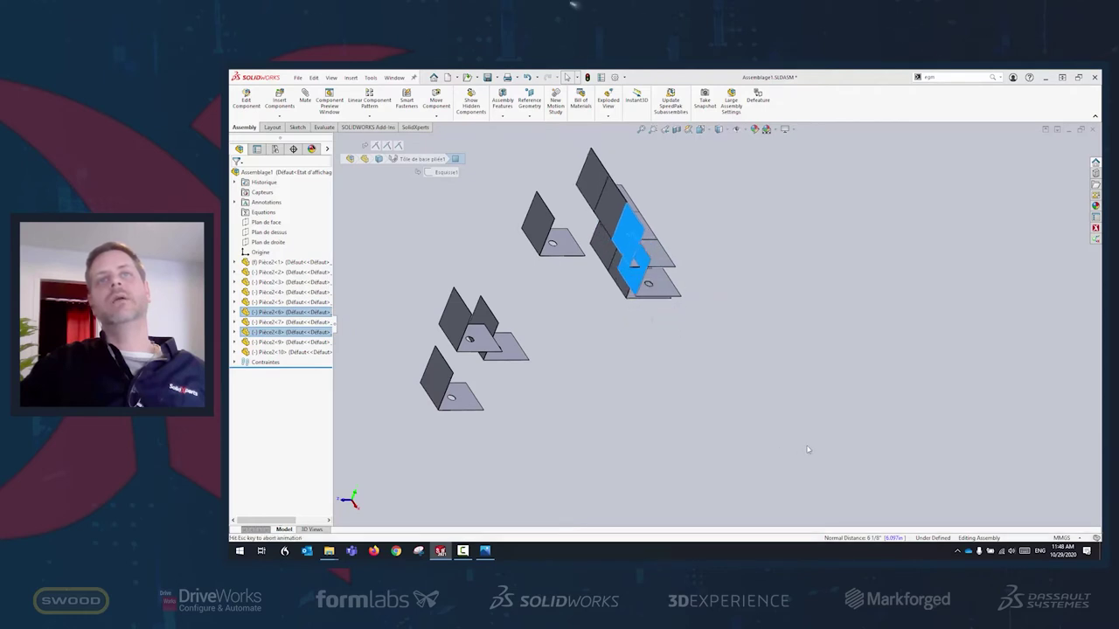
pyautogui.moveTo(635, 276); pyautogui.dragTo(603, 369)
pyautogui.moveTo(602, 370); pyautogui.dragTo(672, 391, button='middle')
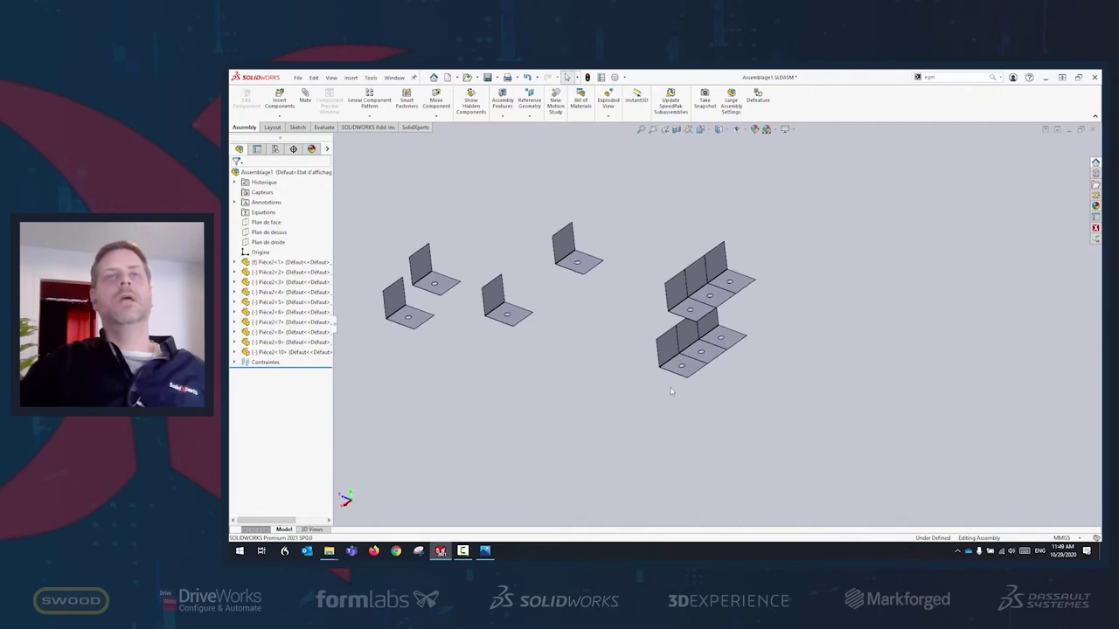
# Examine the mates belonging to Pièce2<6> and the complete list of mates in the Contraintes folder.
pyautogui.click(677, 297)
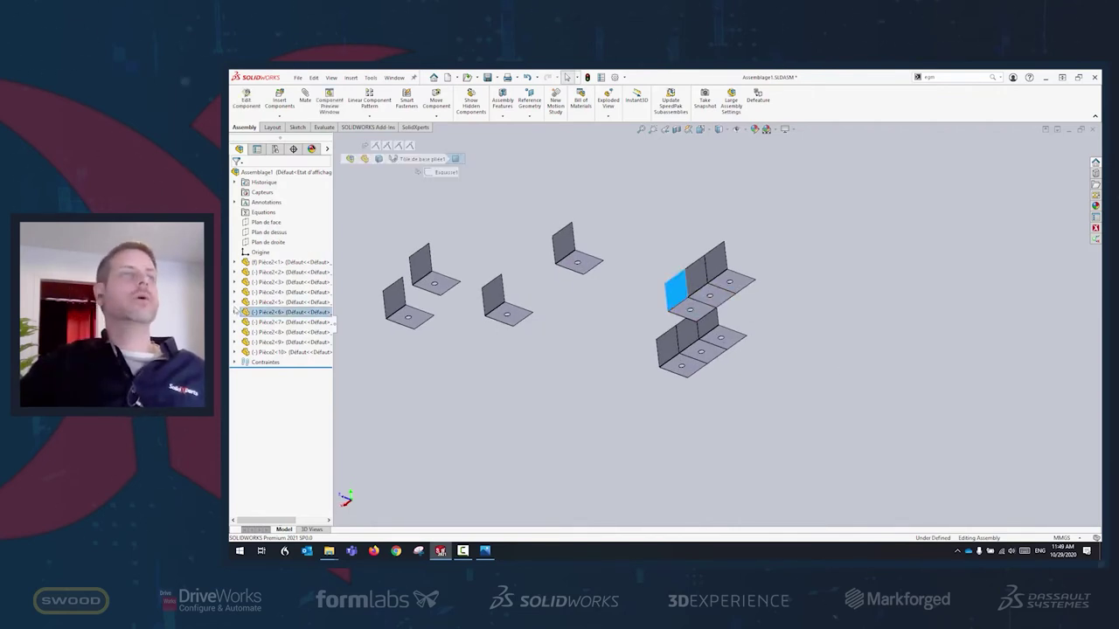
pyautogui.click(234, 313)
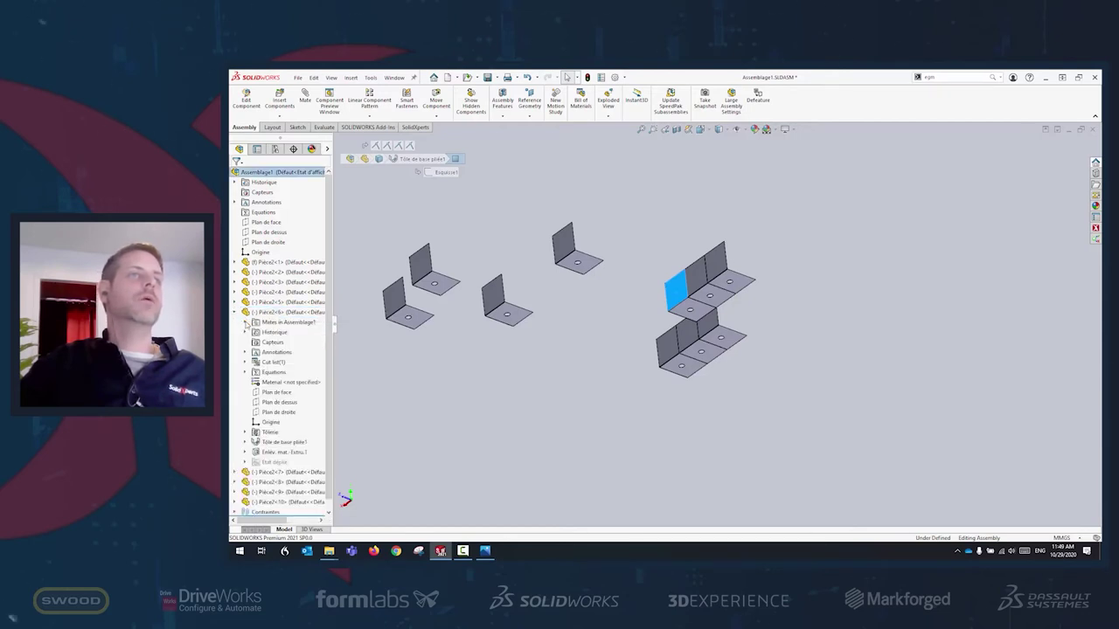
pyautogui.click(245, 322)
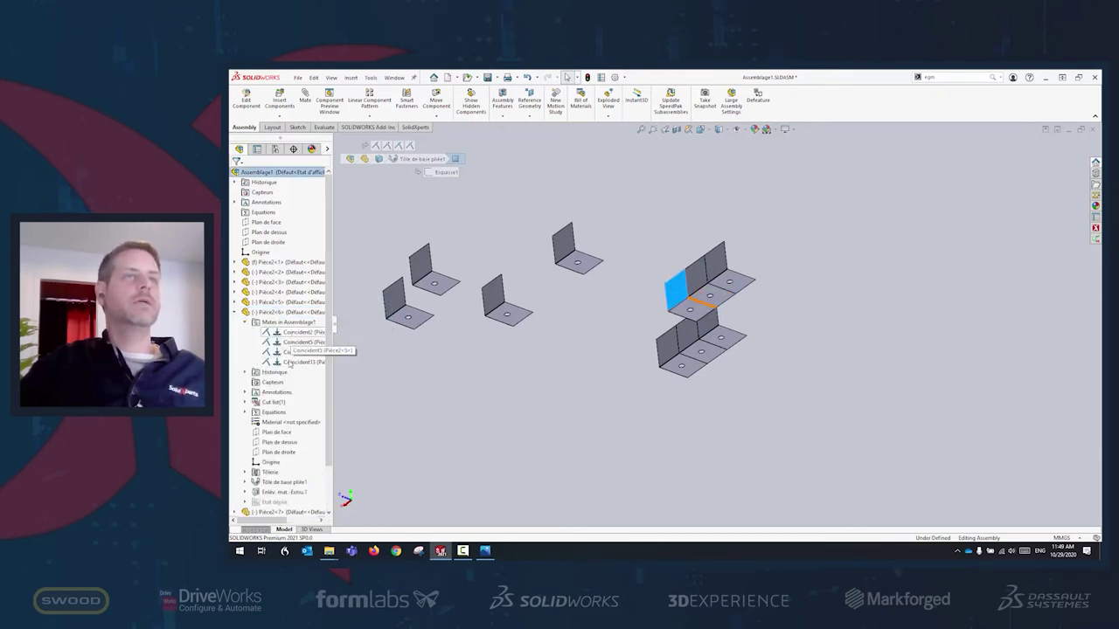
pyautogui.press('Escape')
pyautogui.scroll(-2, 271, 393)
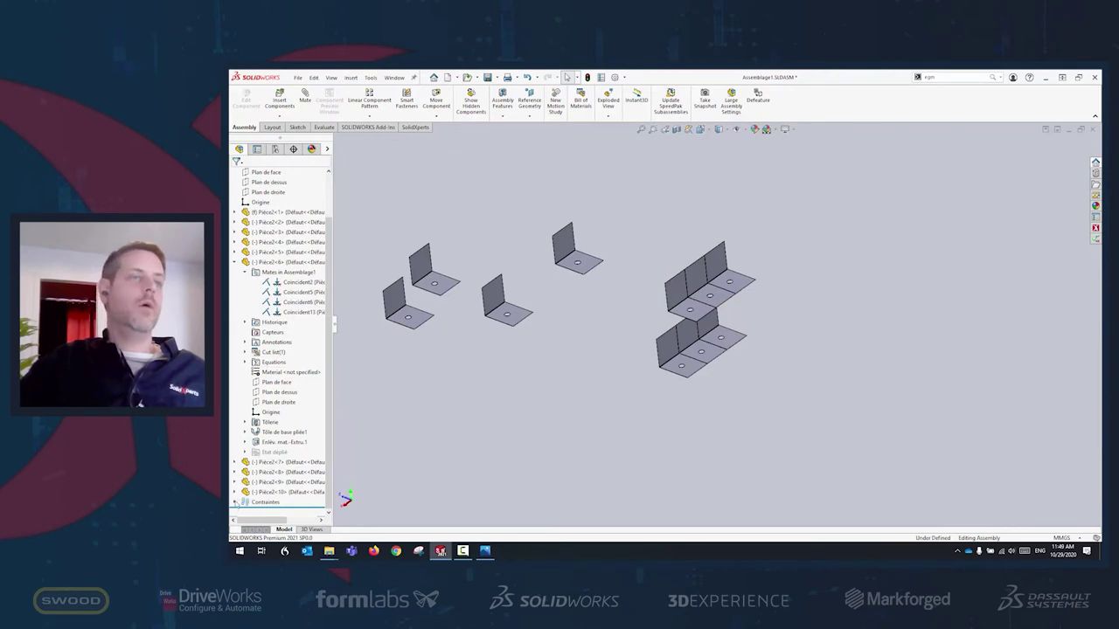
pyautogui.click(234, 503)
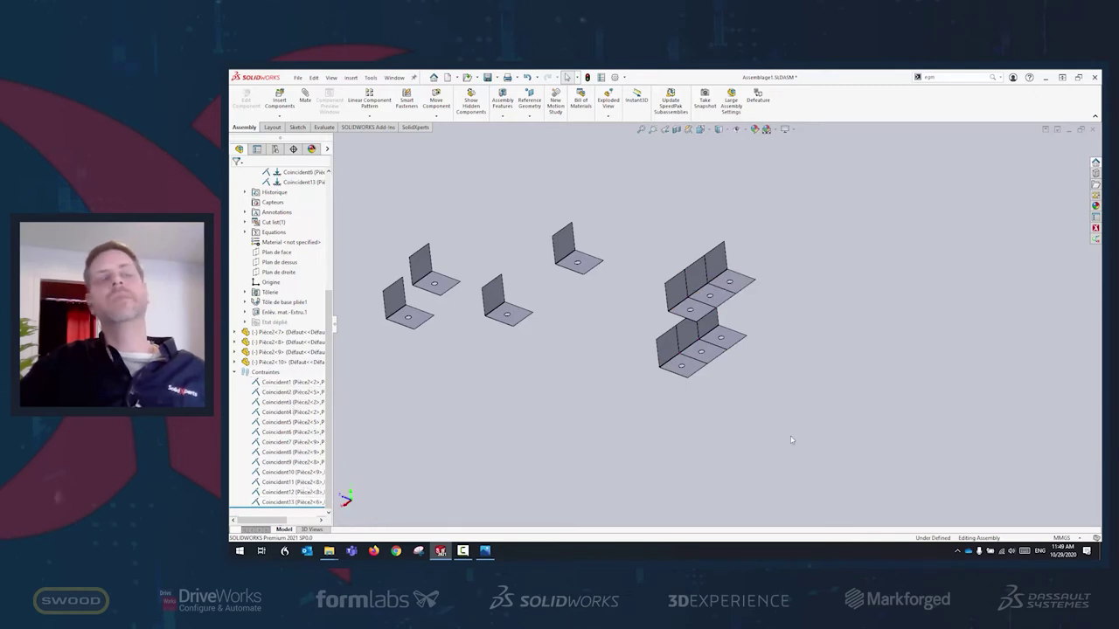
pyautogui.scroll(-5, 664, 297)
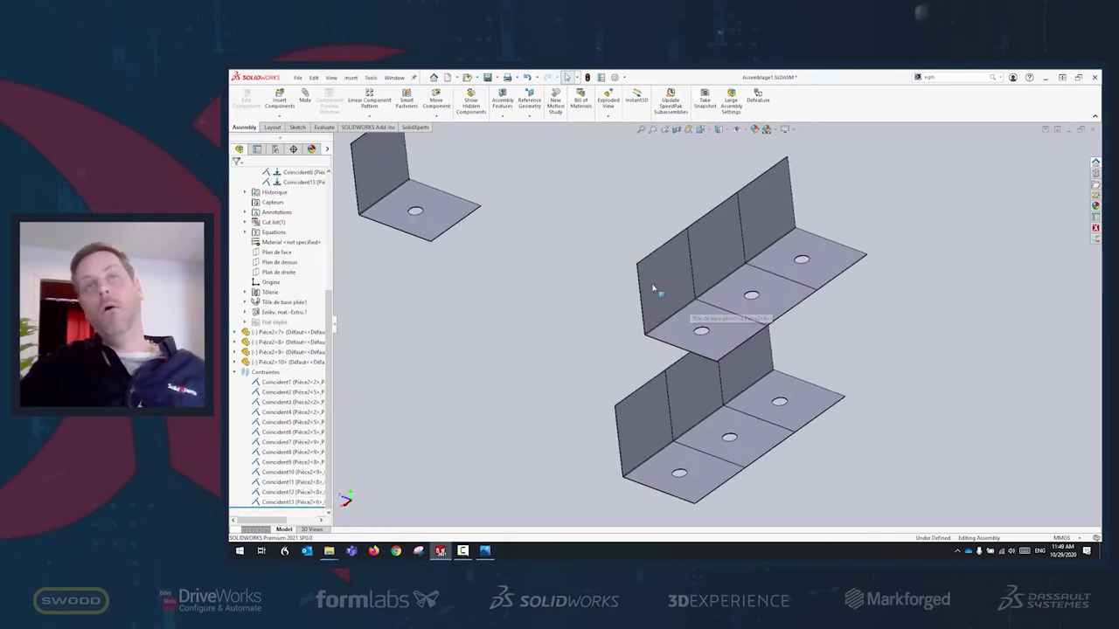
# View the mates of the upper row's front bracket, Pièce2<6>, in a separate window, and close it.
pyautogui.click(654, 287)
pyautogui.rightClick(655, 285)
pyautogui.click(771, 230)
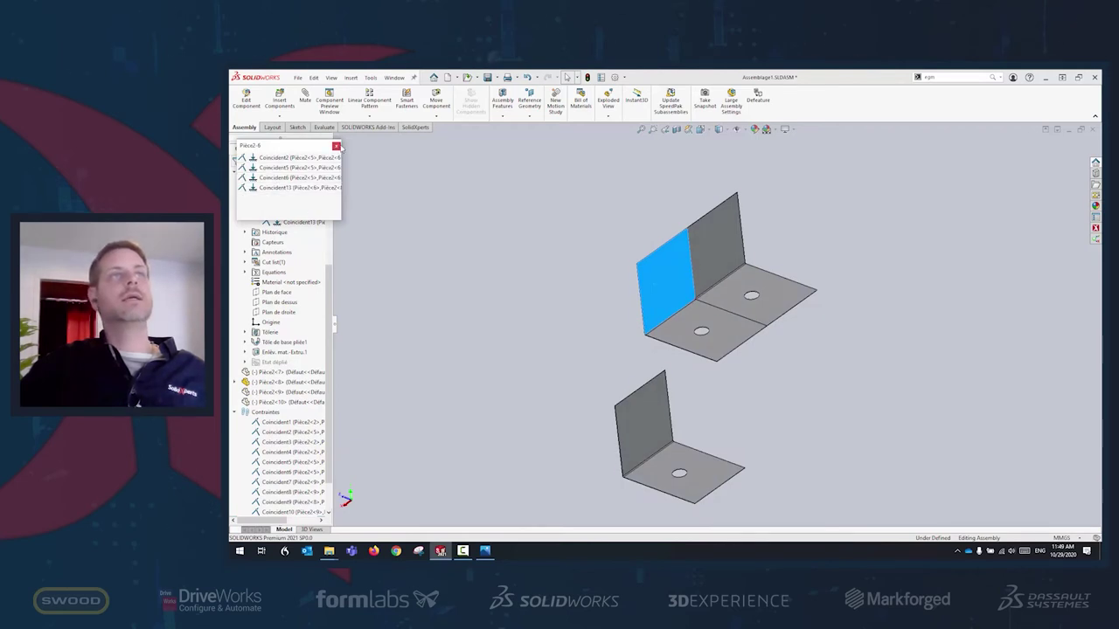
pyautogui.click(336, 146)
# Select the vertical face of Pièce2<6> and list that component's mates in place of the component tree.
pyautogui.click(939, 353)
pyautogui.scroll(3, 889, 395)
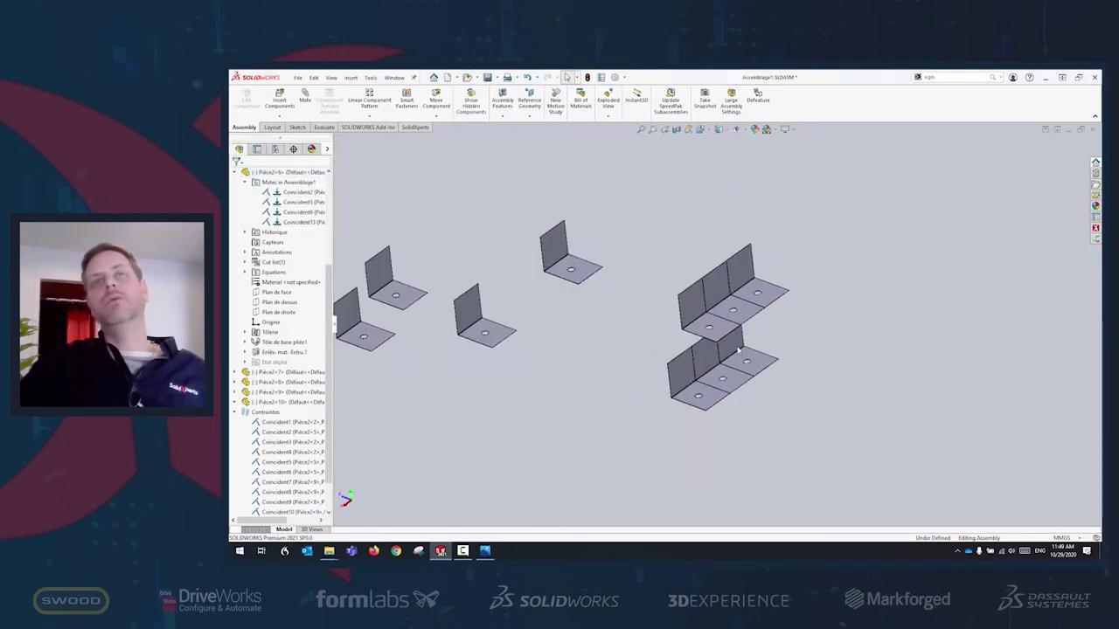
pyautogui.scroll(-2, 699, 323)
pyautogui.click(682, 304)
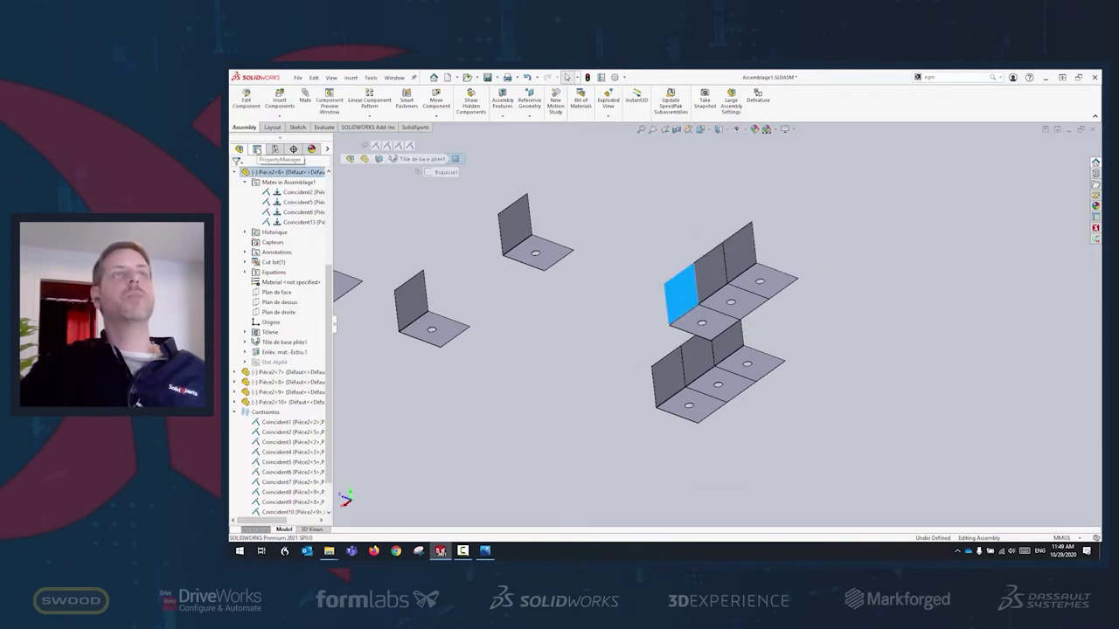
pyautogui.click(257, 150)
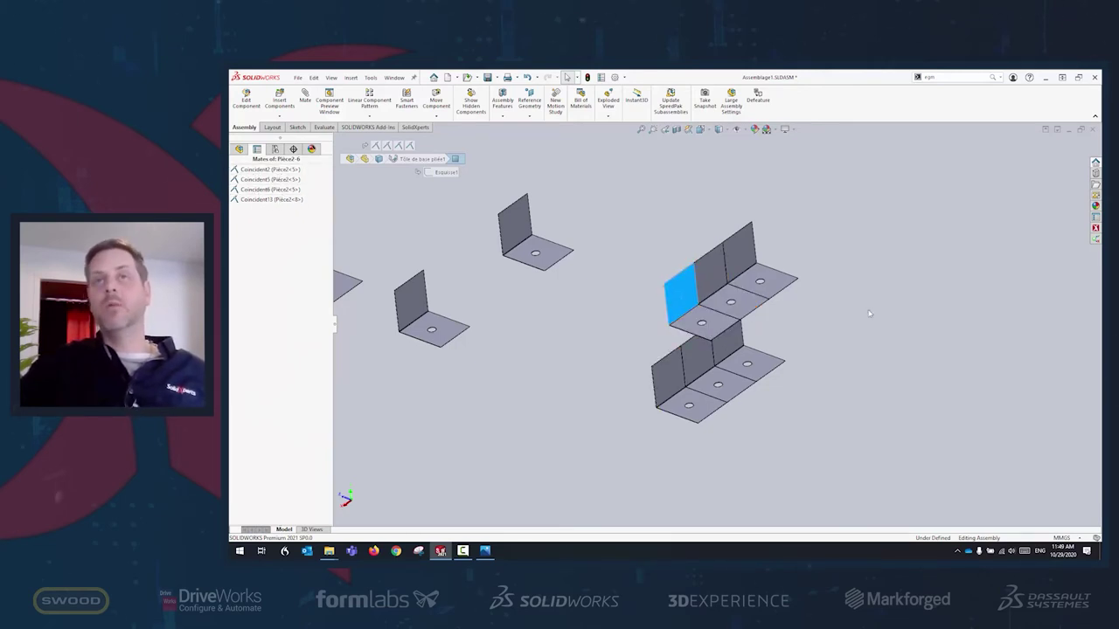
pyautogui.click(747, 398)
# Box-select both rows of mated brackets to check for their mates, collapse the expanded tree items, and clear the selection.
pyautogui.moveTo(928, 456); pyautogui.dragTo(624, 208)
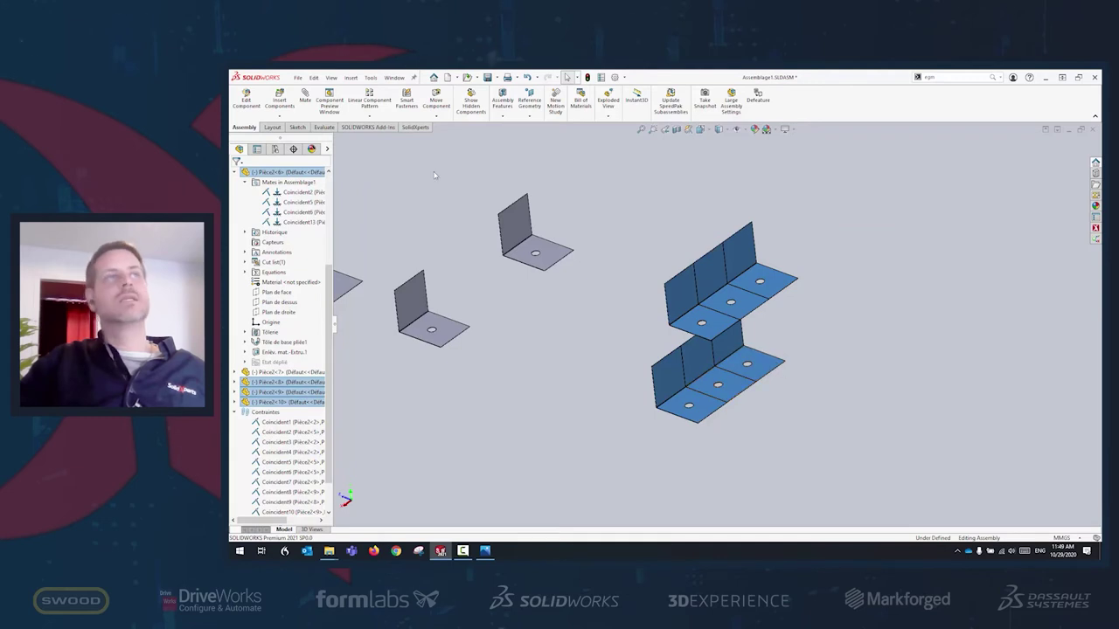
pyautogui.click(258, 151)
pyautogui.click(239, 150)
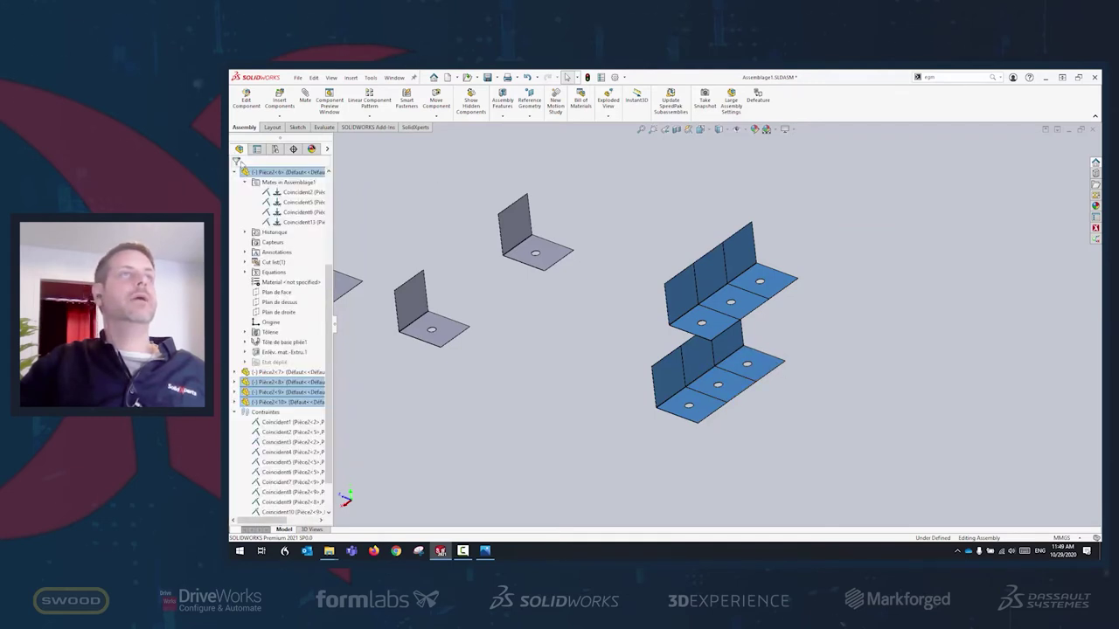
pyautogui.scroll(5, 234, 414)
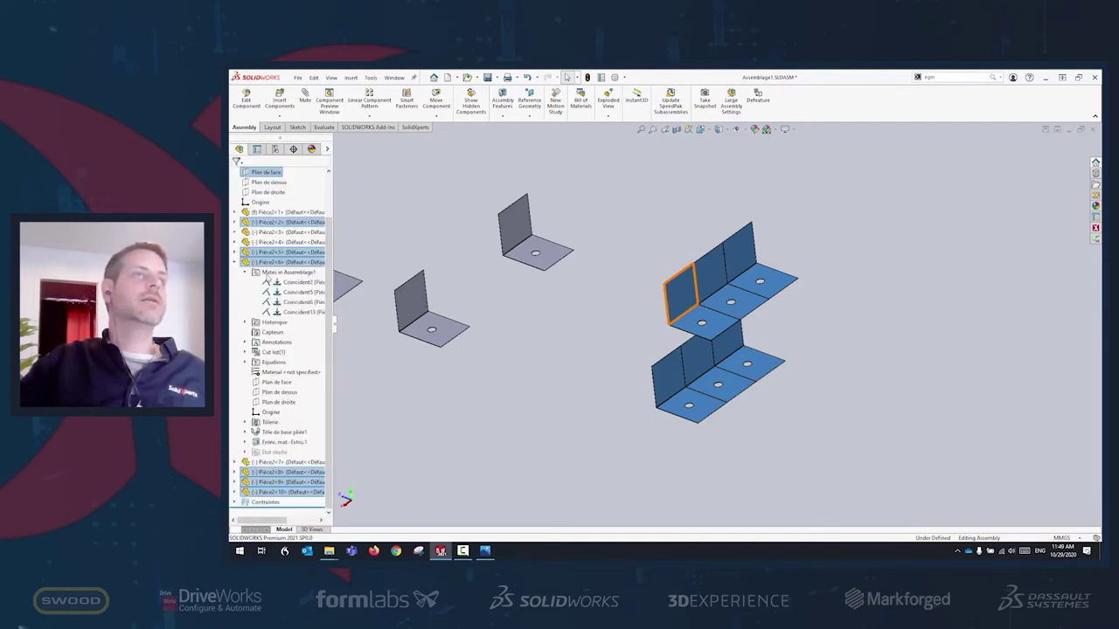
pyautogui.click(234, 312)
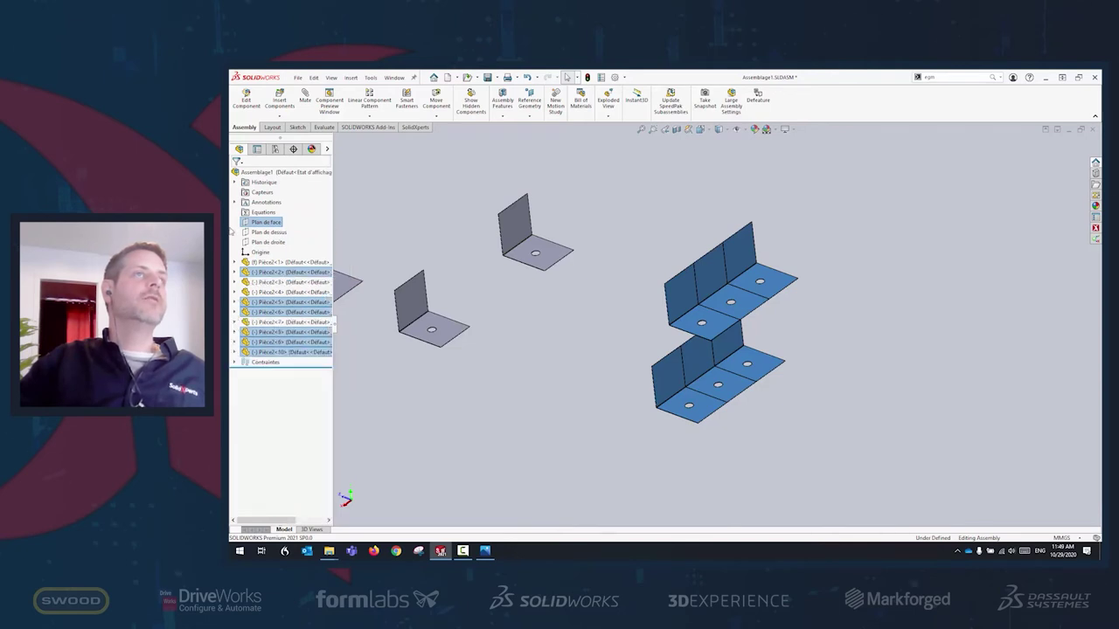
pyautogui.click(423, 230)
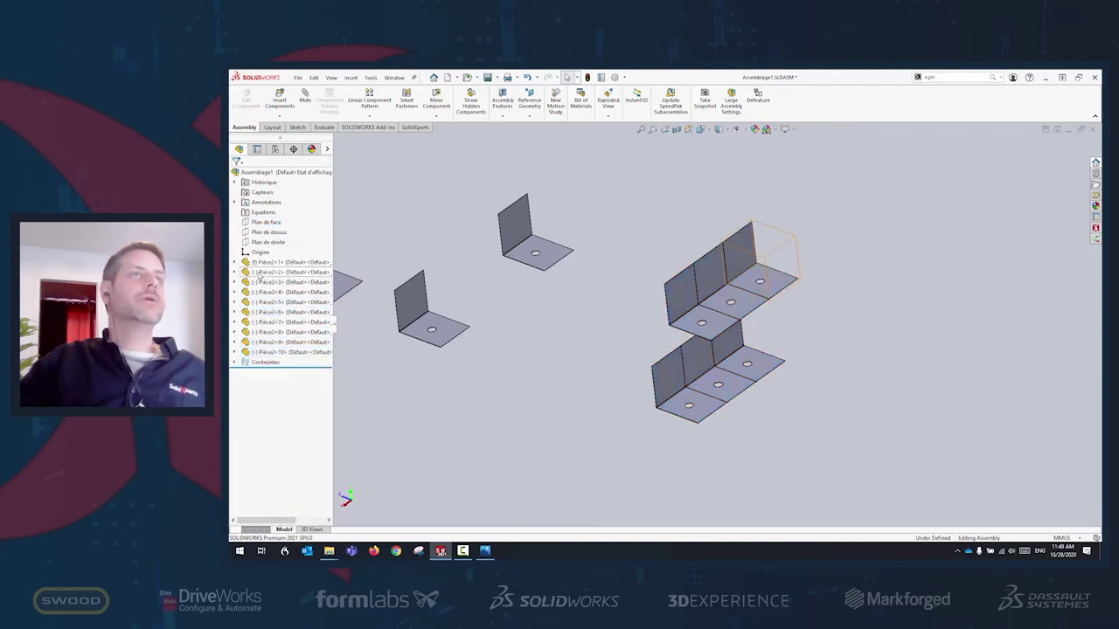
# Select components Pièce2<2>, <5>, <6>, <8>, <9> and <10> in the component tree and list all their mates.
pyautogui.click(262, 272)
pyautogui.keyDown('ctrl'); pyautogui.click(262, 301); pyautogui.keyUp('ctrl')
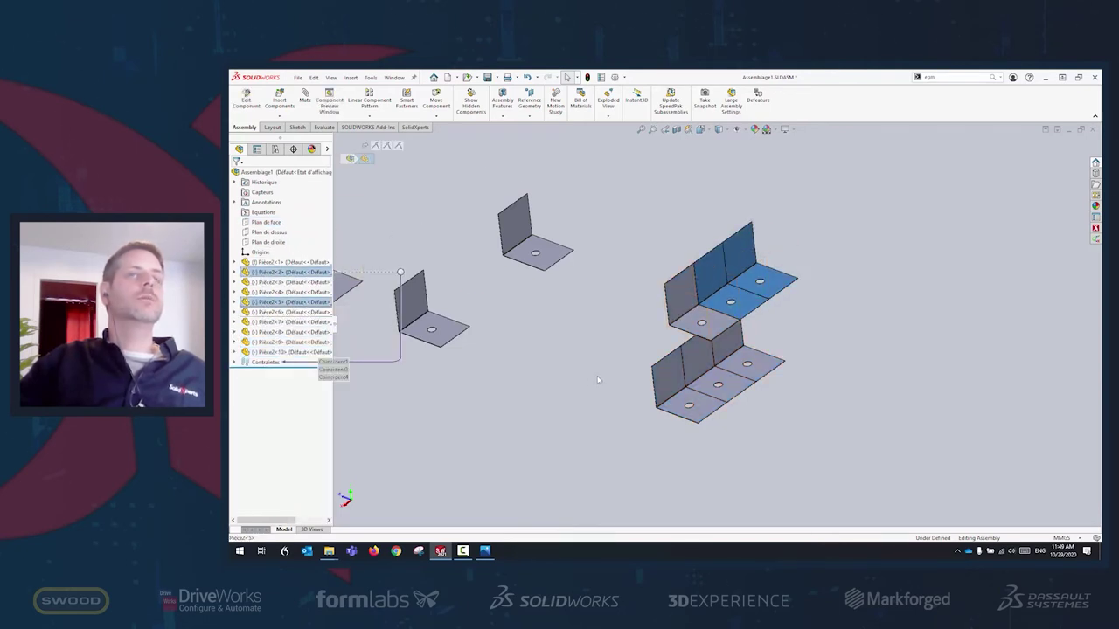
pyautogui.moveTo(912, 433); pyautogui.dragTo(632, 221)
pyautogui.click(262, 272)
pyautogui.keyDown('ctrl'); pyautogui.click(262, 301); pyautogui.keyUp('ctrl')
pyautogui.keyDown('ctrl'); pyautogui.click(262, 312); pyautogui.keyUp('ctrl')
pyautogui.keyDown('ctrl'); pyautogui.click(262, 333); pyautogui.keyUp('ctrl')
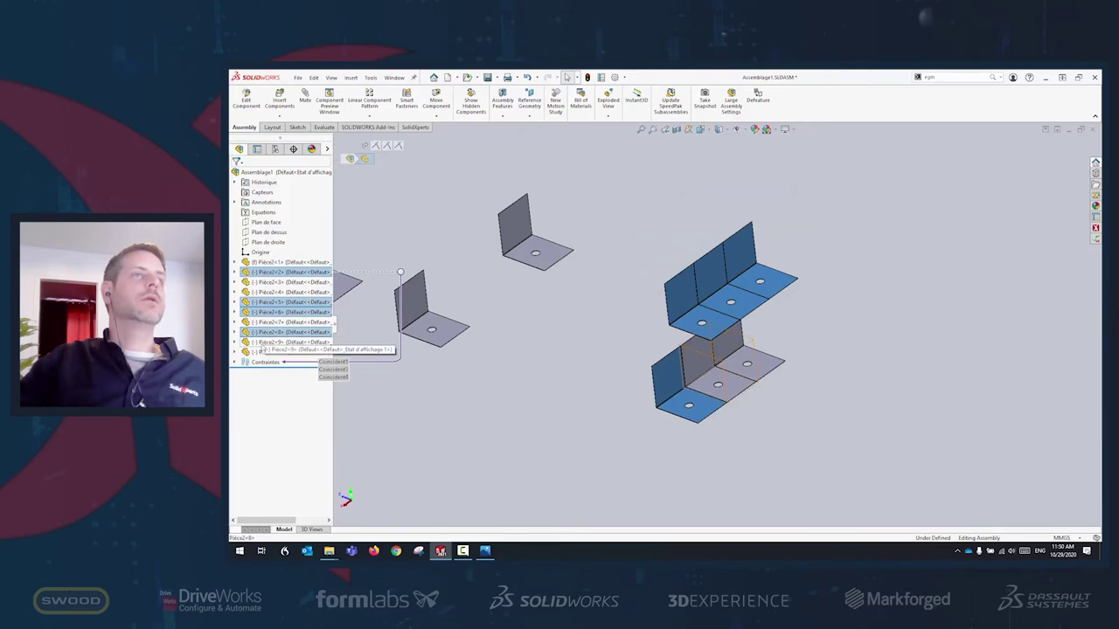
pyautogui.keyDown('ctrl'); pyautogui.click(262, 341); pyautogui.keyUp('ctrl')
pyautogui.keyDown('ctrl'); pyautogui.click(262, 352); pyautogui.keyUp('ctrl')
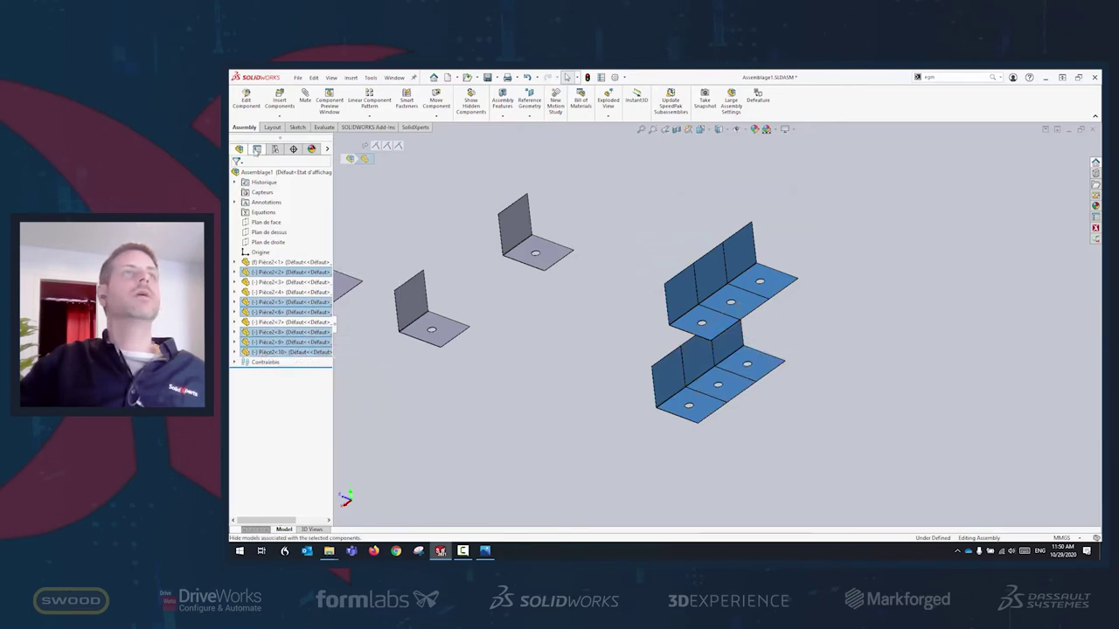
pyautogui.click(257, 150)
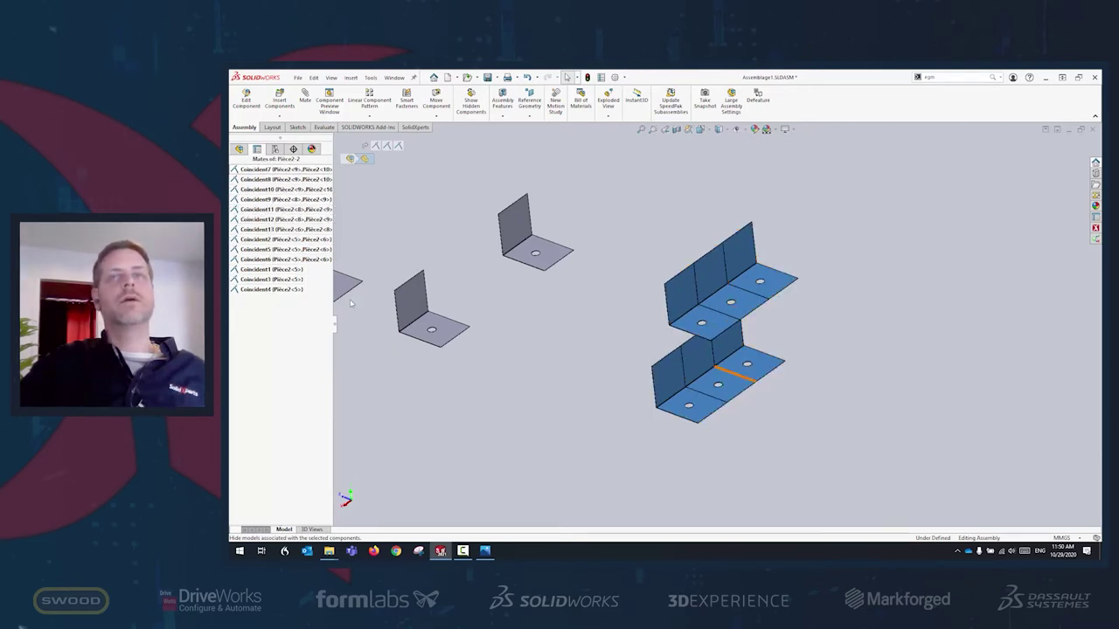
# Add a coincident mate between the vertical faces of Pièce2<6> and Pièce2<8>.
pyautogui.click(836, 393)
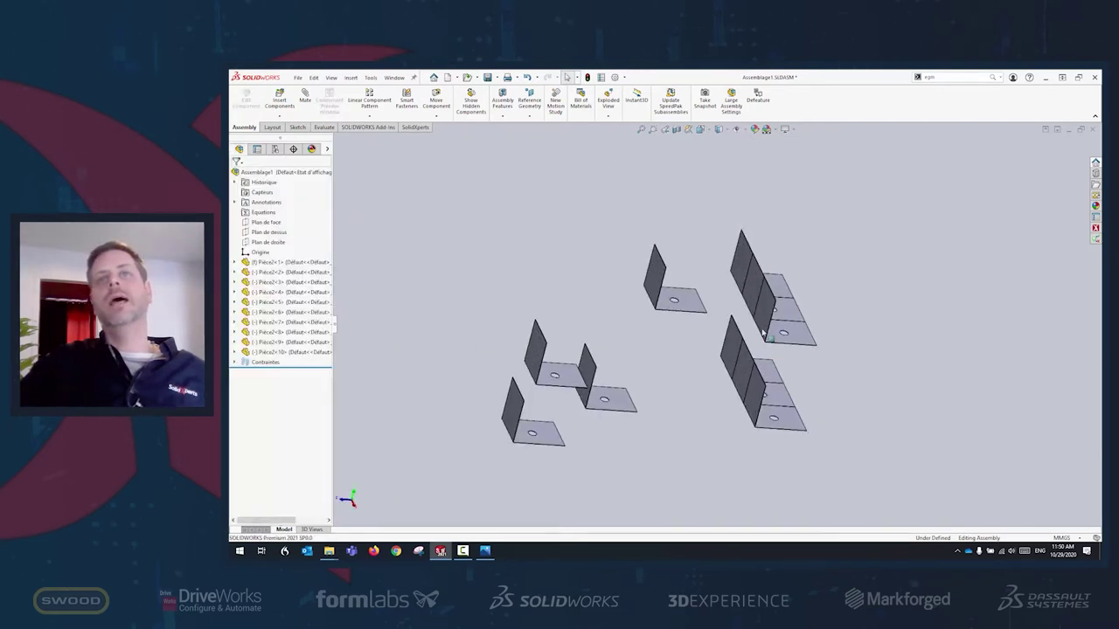
pyautogui.click(767, 308)
pyautogui.keyDown('ctrl'); pyautogui.click(757, 387); pyautogui.keyUp('ctrl')
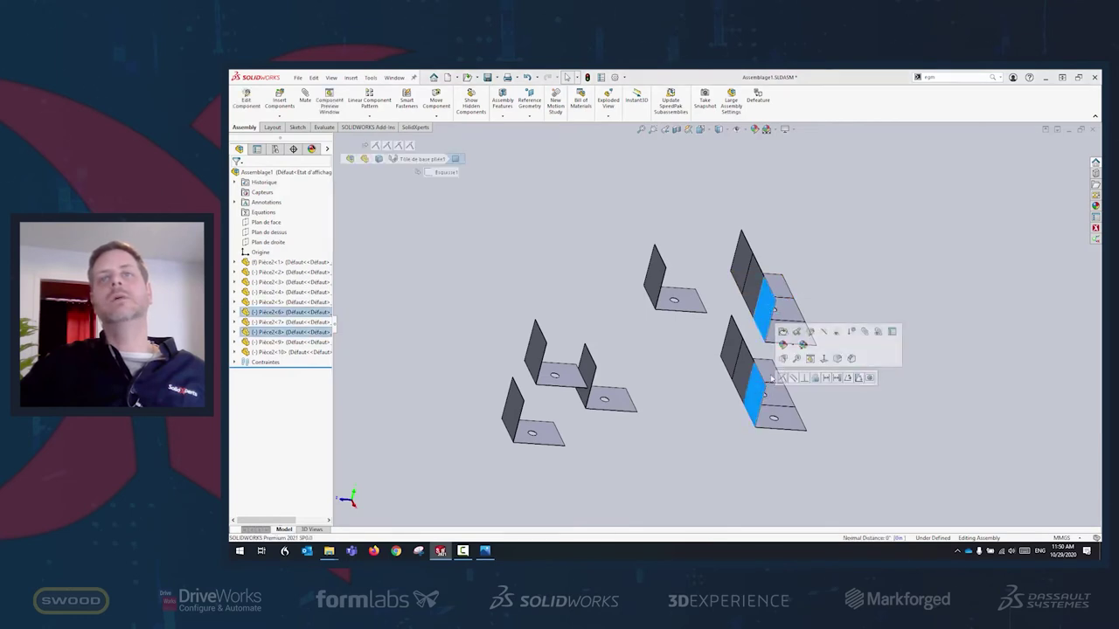
pyautogui.click(781, 378)
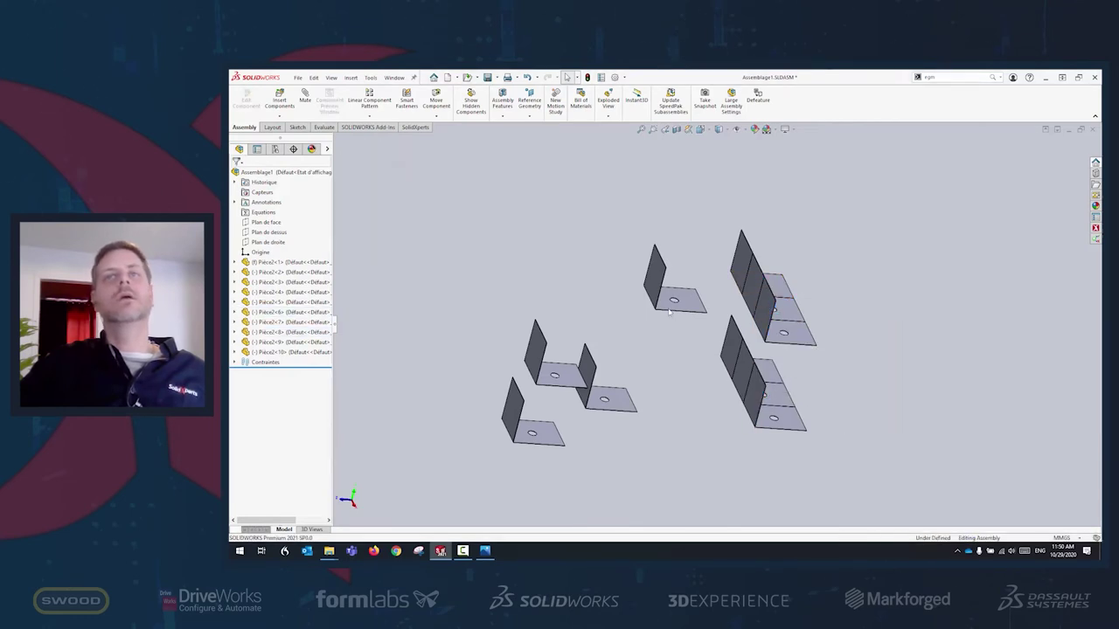
# Select the vertical face of Pièce2<8> and the horizontal face of Pièce2<6>, and list their mates.
pyautogui.click(760, 398)
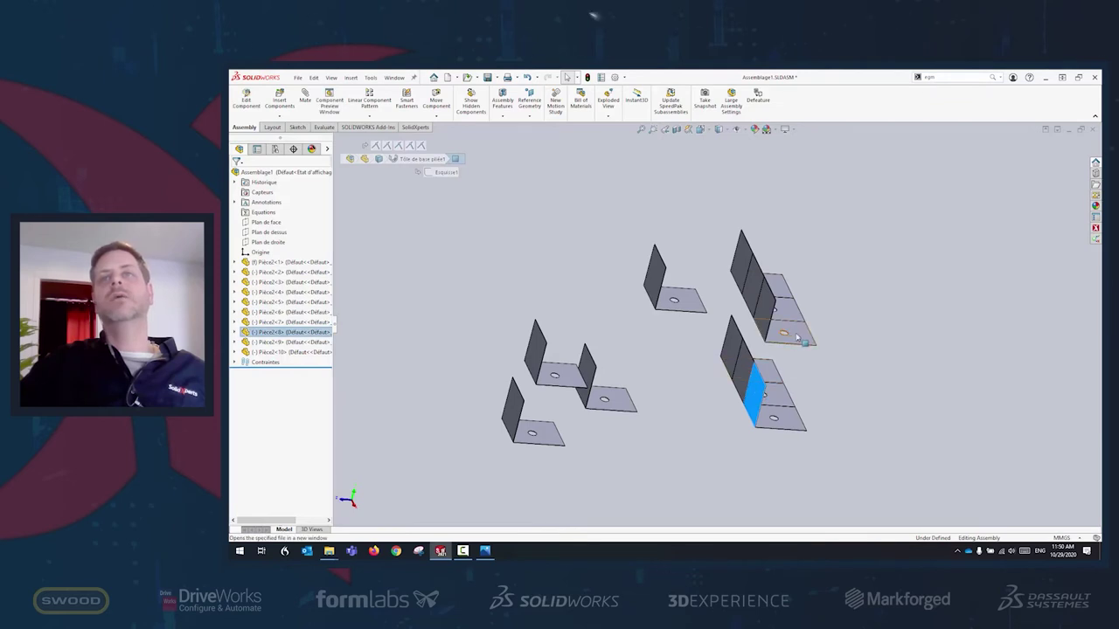
pyautogui.keyDown('ctrl'); pyautogui.click(787, 332); pyautogui.keyUp('ctrl')
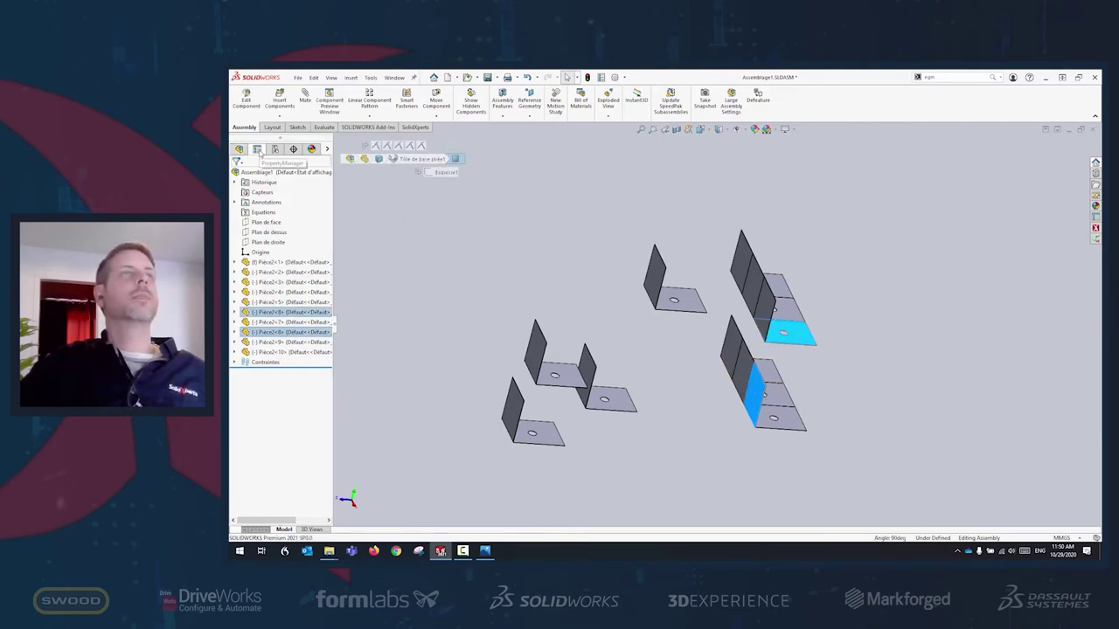
pyautogui.click(258, 150)
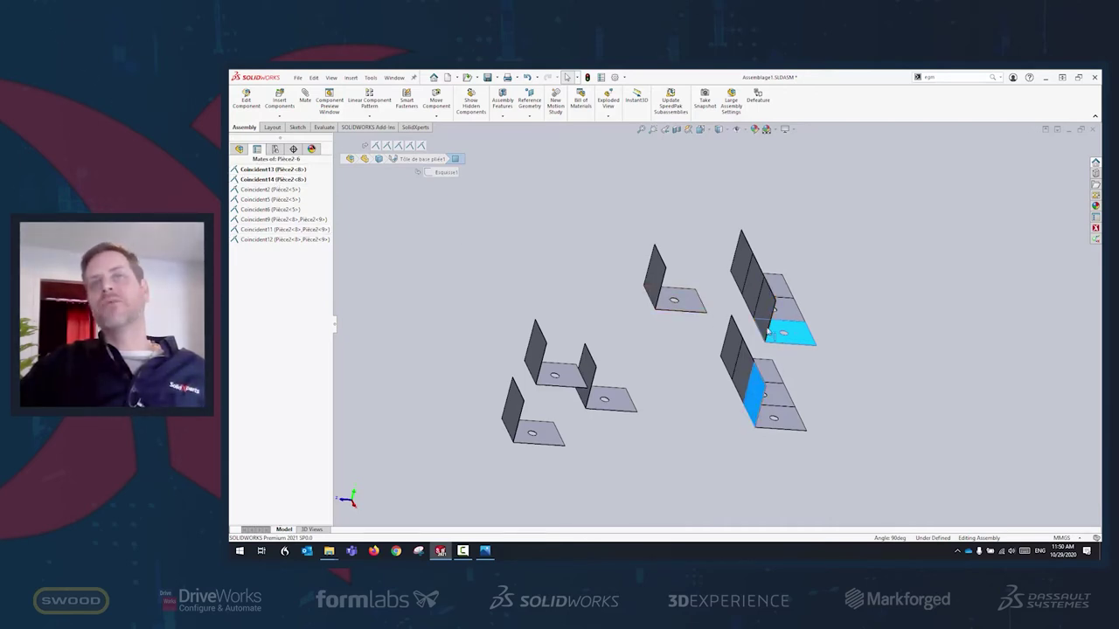
# Move the mated bracket rows, and list the mates of Pièce2<6> and Pièce2<8> in a widened mate list.
pyautogui.moveTo(780, 339); pyautogui.dragTo(910, 318)
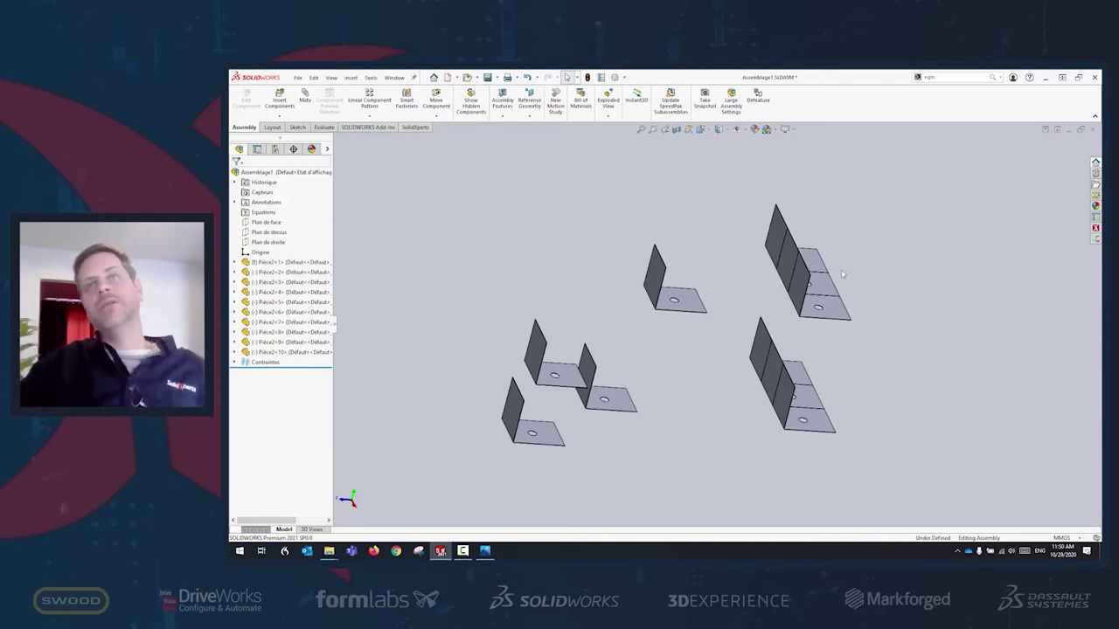
pyautogui.click(799, 278)
pyautogui.keyDown('ctrl'); pyautogui.click(791, 398); pyautogui.keyUp('ctrl')
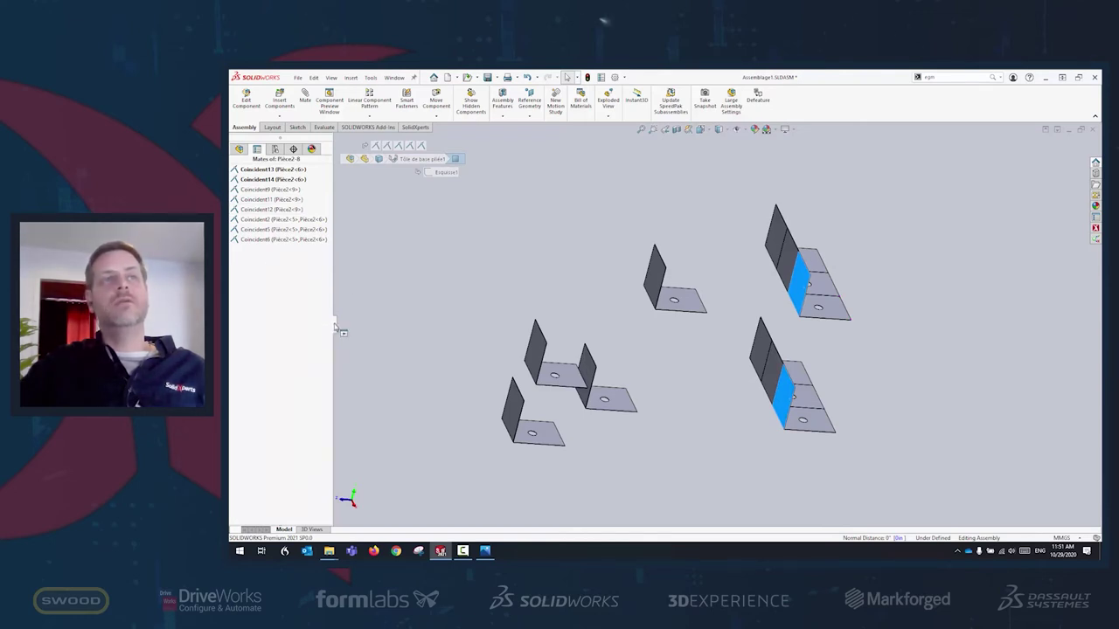
pyautogui.moveTo(335, 327); pyautogui.dragTo(408, 326)
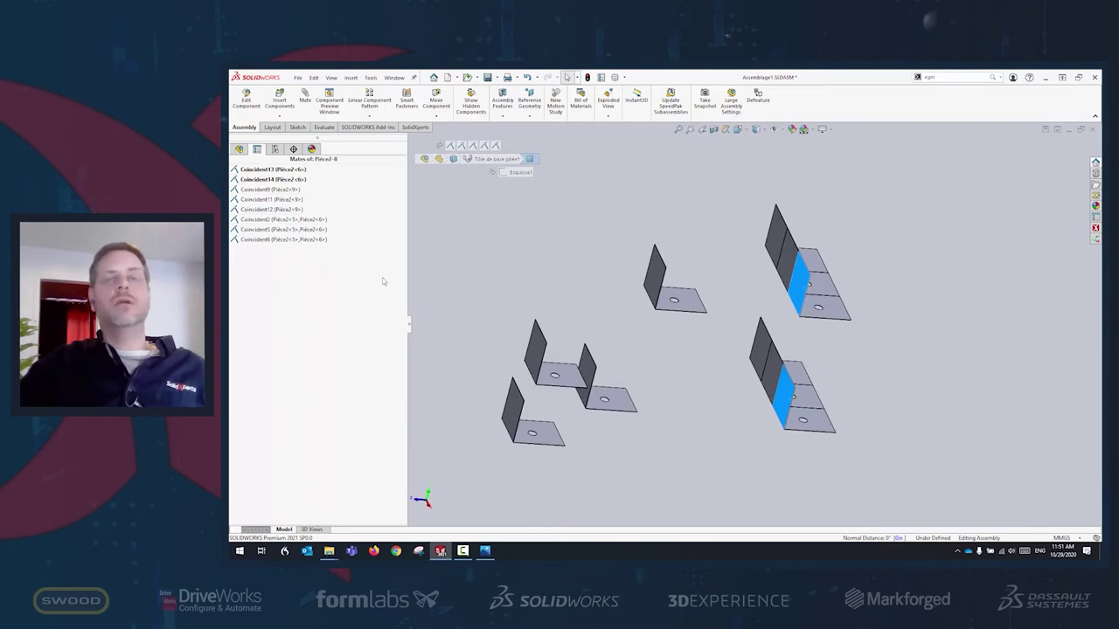
pyautogui.click(564, 292)
# Add a concentric mate between the hole of Pièce2<6> and the hole of Pièce2<8>.
pyautogui.scroll(5, 774, 343)
pyautogui.scroll(-3, 773, 343)
pyautogui.moveTo(773, 343); pyautogui.dragTo(735, 408, button='middle')
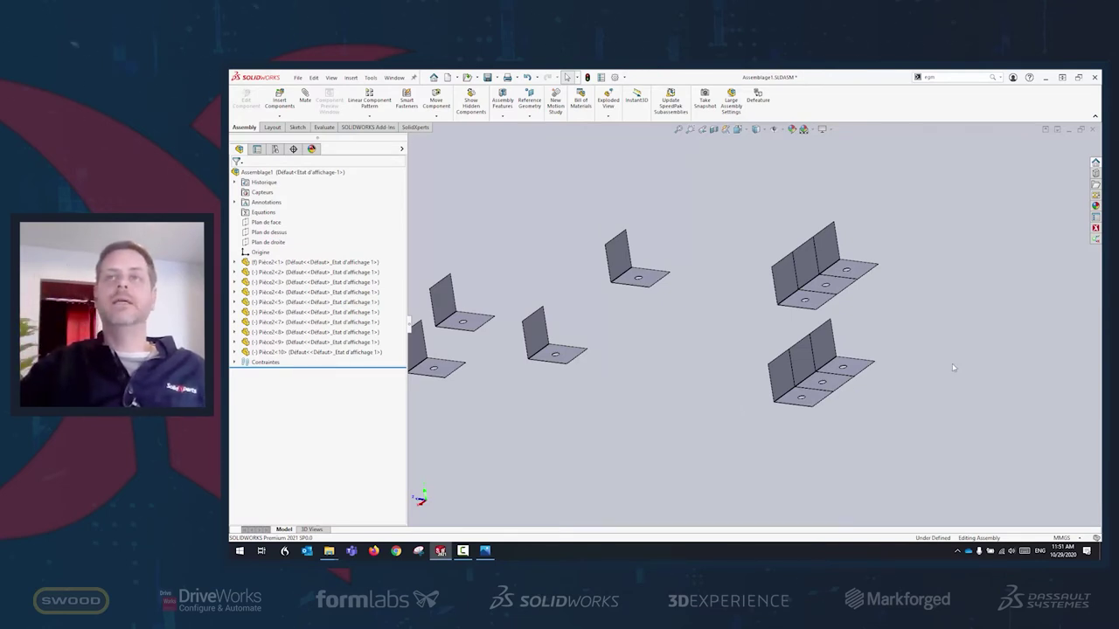
pyautogui.scroll(3, 721, 367)
pyautogui.scroll(-10, 724, 317)
pyautogui.click(738, 350)
pyautogui.scroll(6, 739, 350)
pyautogui.scroll(-6, 791, 411)
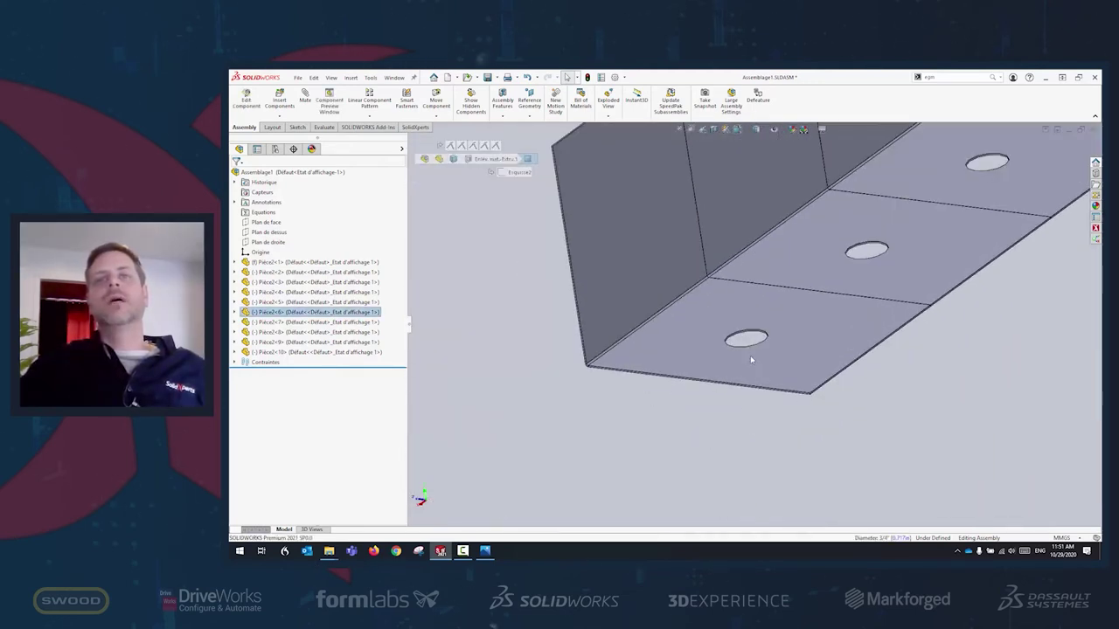
pyautogui.scroll(-5, 757, 336)
pyautogui.click(761, 332)
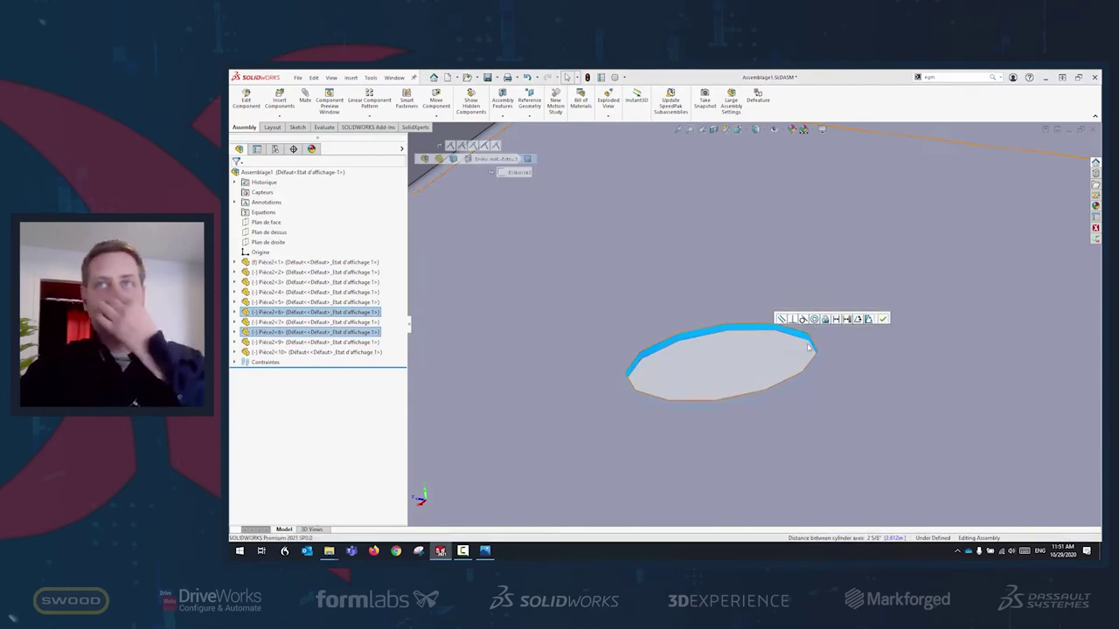
pyautogui.press('Escape')
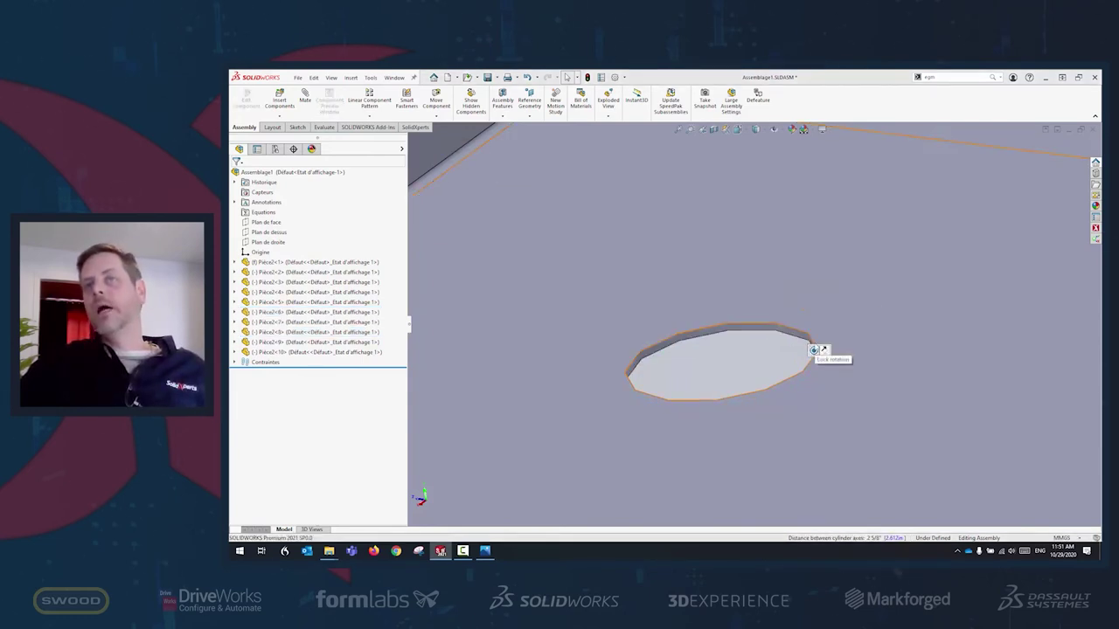
# Lock rotation for the concentric mates in the Contraintes folder, and check that the folder offers the unlock option.
pyautogui.scroll(10, 812, 350)
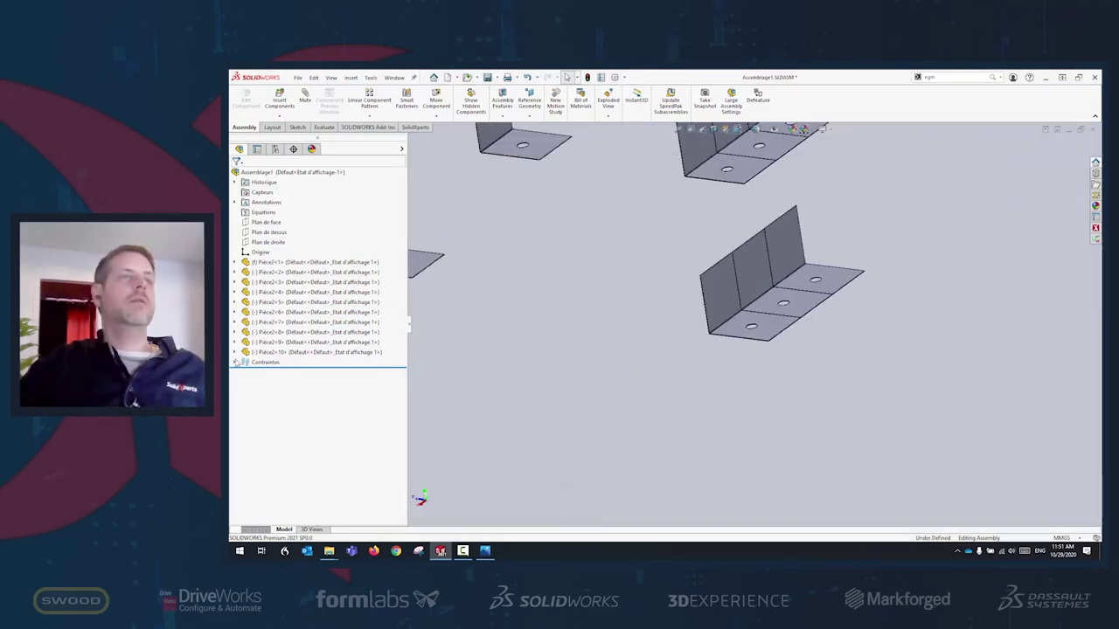
pyautogui.click(234, 362)
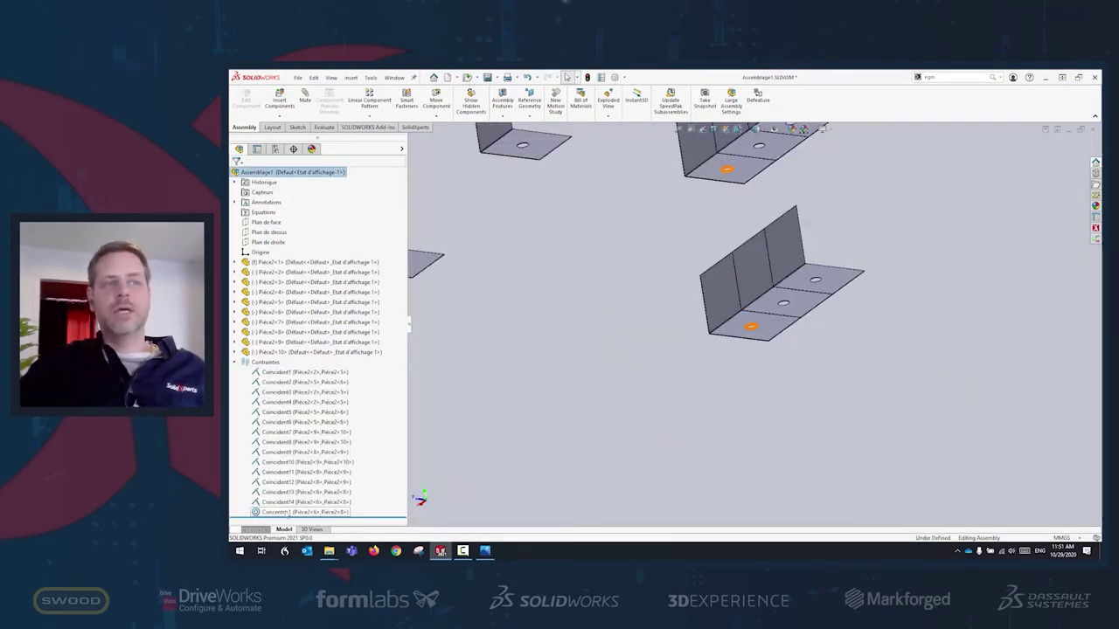
pyautogui.rightClick(268, 361)
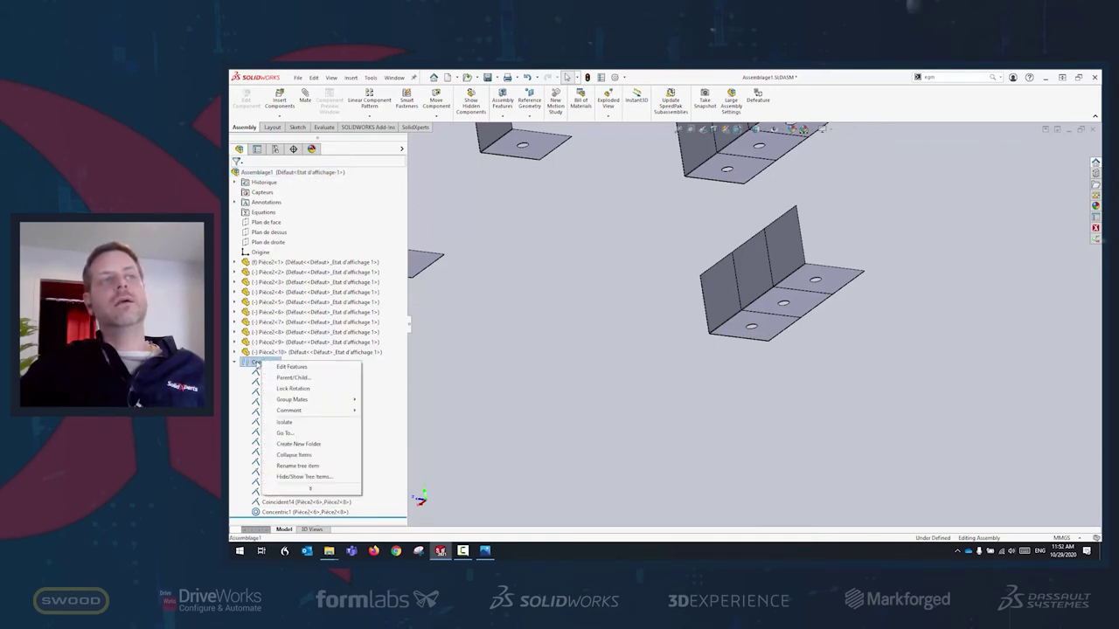
pyautogui.click(316, 390)
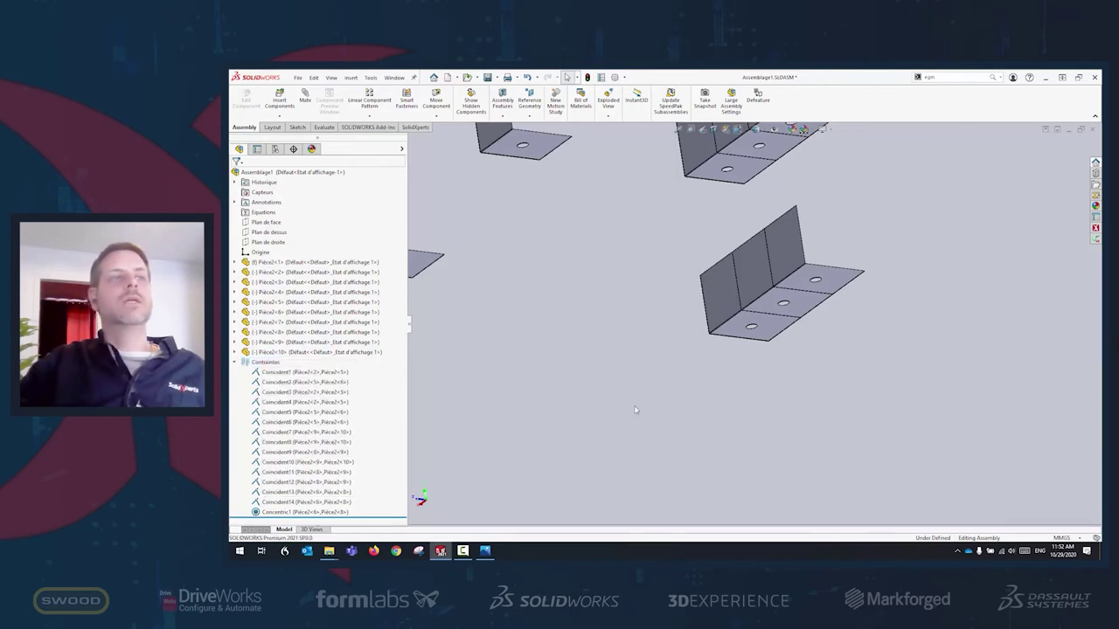
pyautogui.rightClick(277, 364)
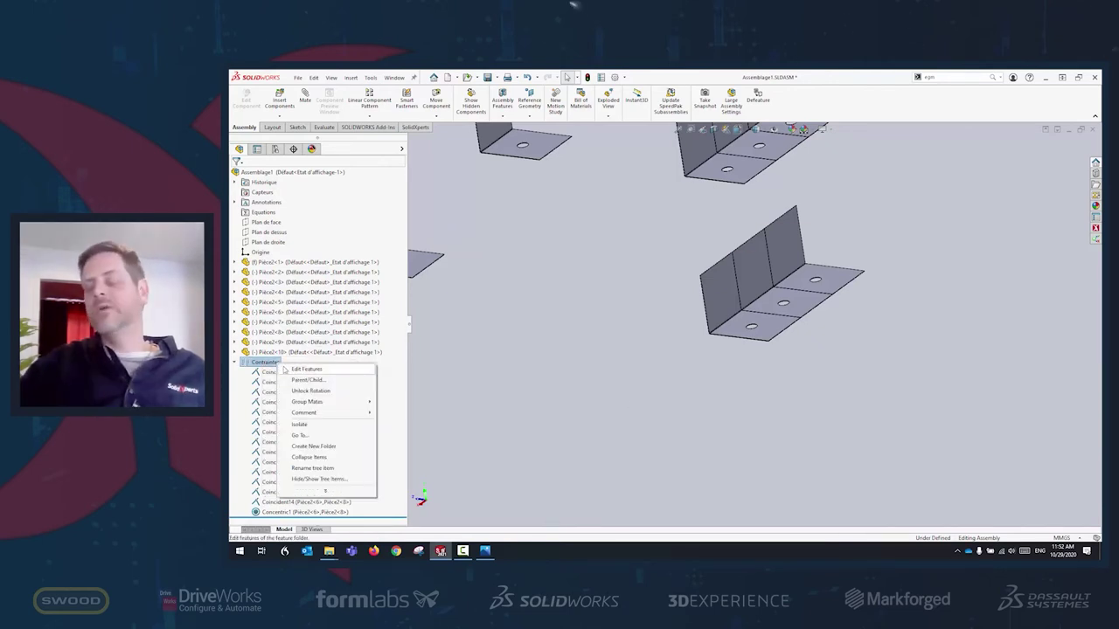
pyautogui.click(561, 421)
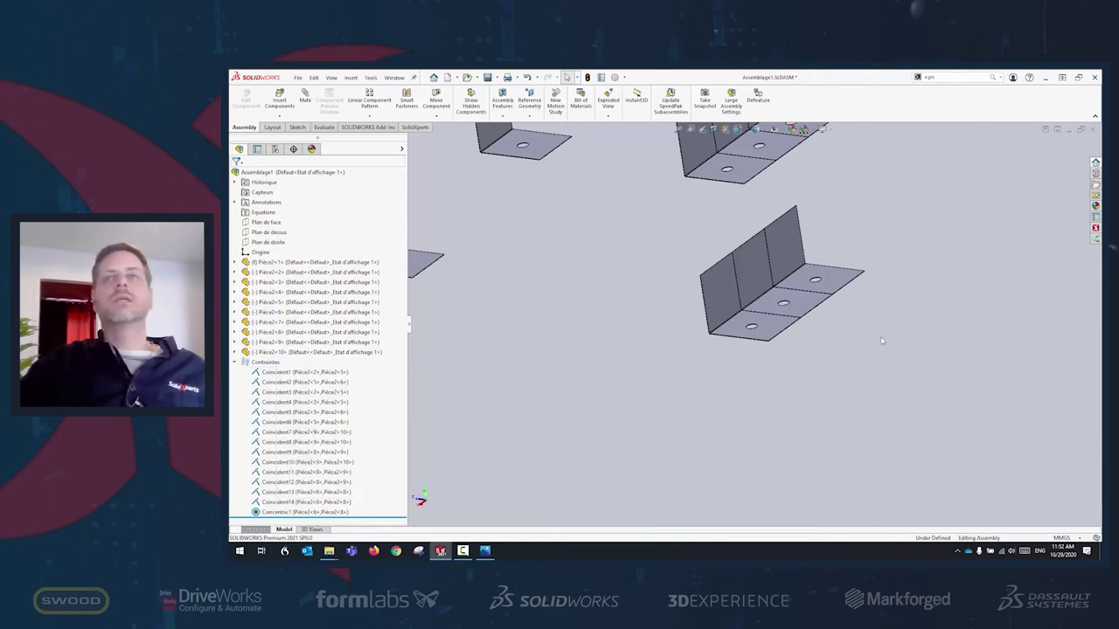
# Add a concentric mate between the hole of Pièce2<7> and the hole of Pièce2<1>, leaving rotation unlocked.
pyautogui.press('f')
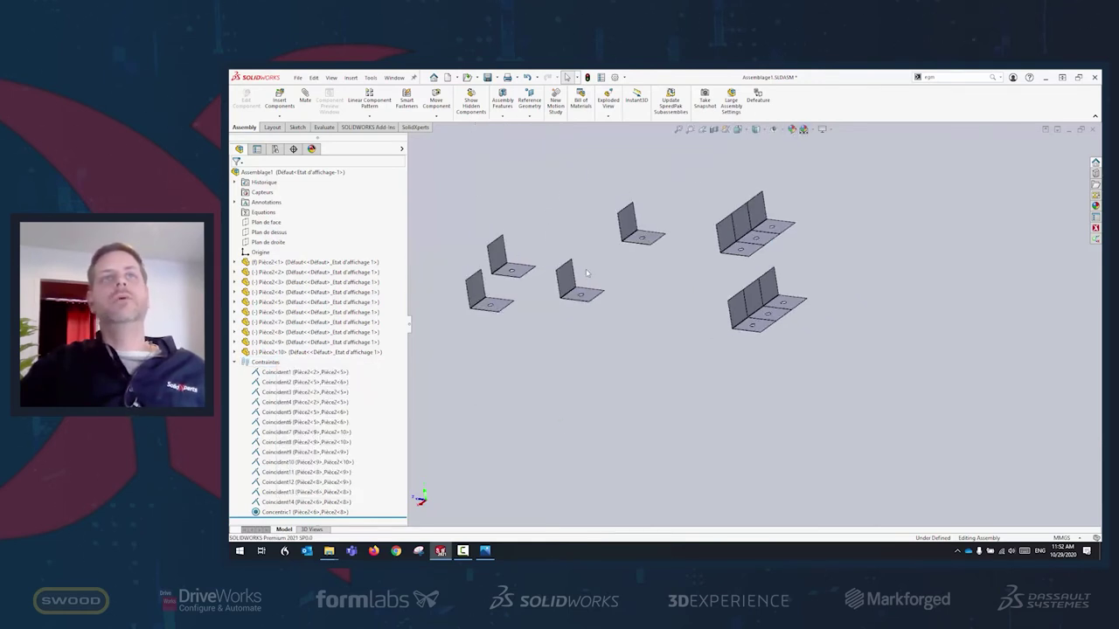
pyautogui.scroll(-10, 568, 308)
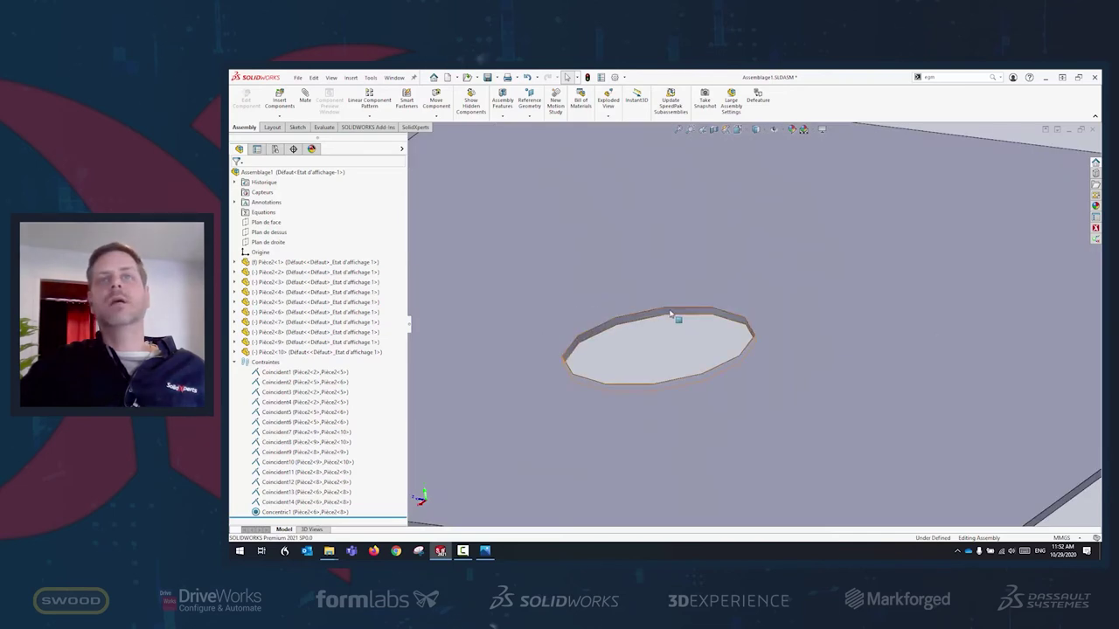
pyautogui.click(676, 318)
pyautogui.press('f')
pyautogui.scroll(-8, 816, 263)
pyautogui.scroll(-6, 814, 263)
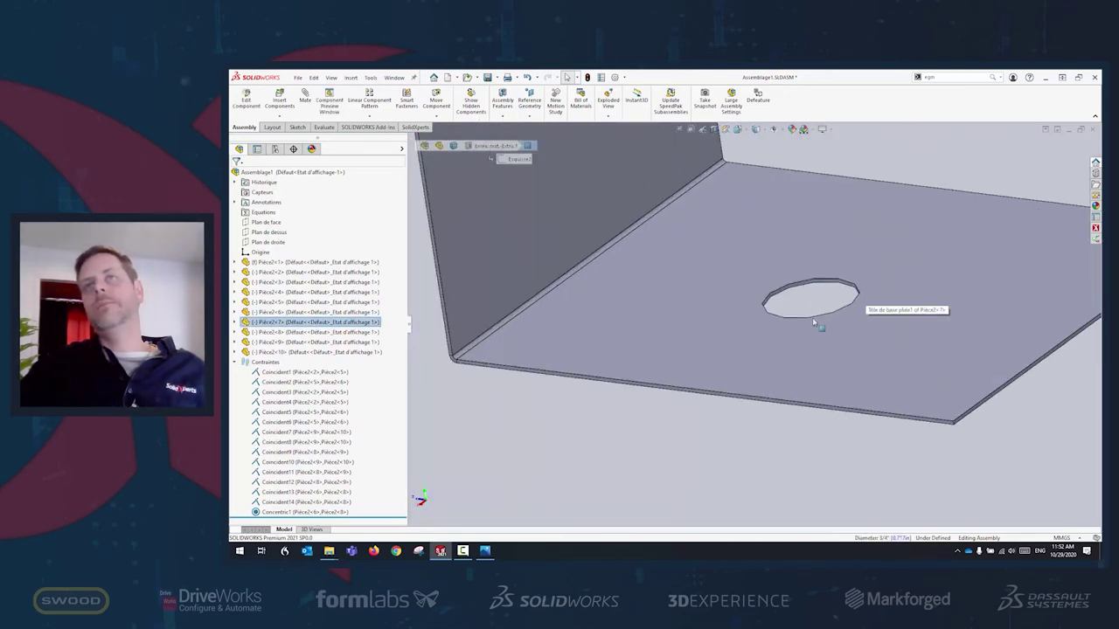
pyautogui.keyDown('ctrl'); pyautogui.click(831, 297); pyautogui.keyUp('ctrl')
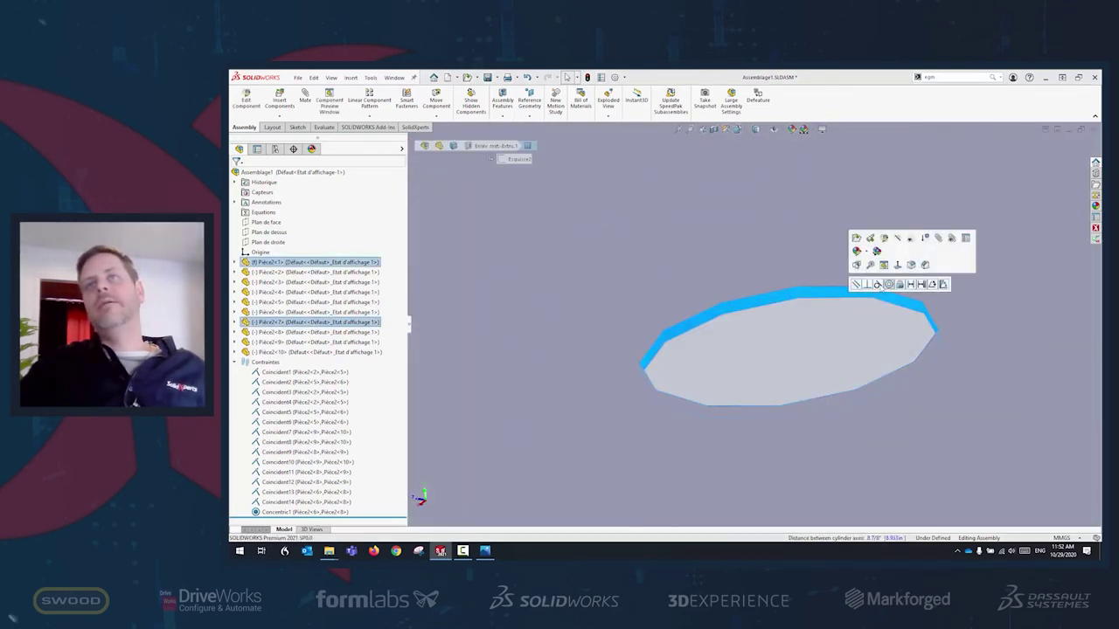
pyautogui.click(889, 285)
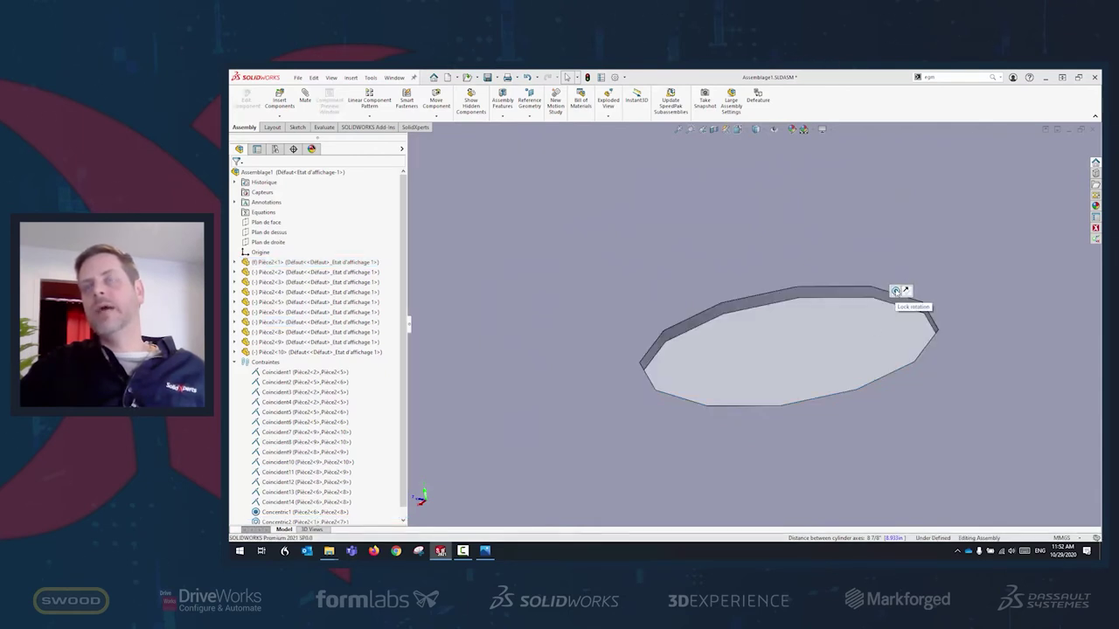
pyautogui.scroll(8, 803, 338)
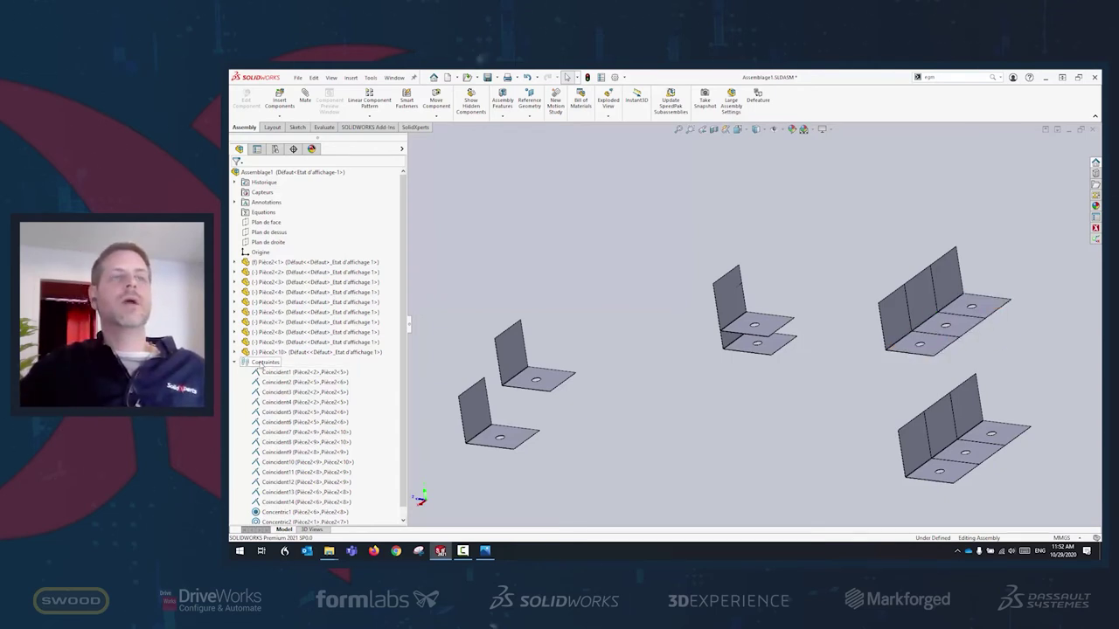
# Check the options offered for the Contraintes folder, and collapse the folder.
pyautogui.rightClick(261, 363)
pyautogui.click(757, 469)
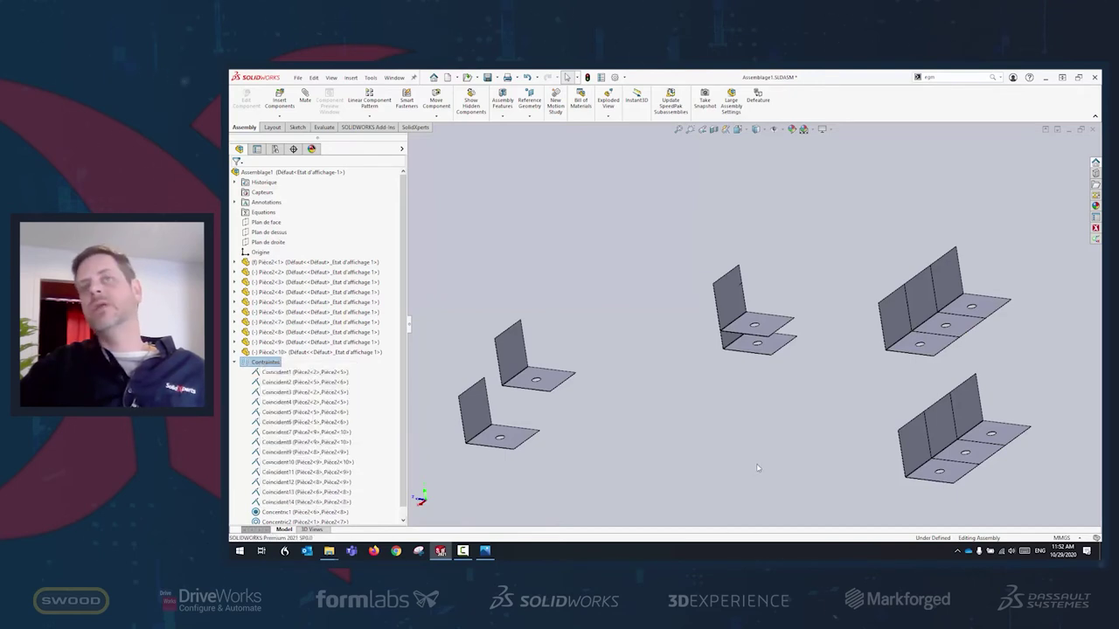
pyautogui.press('f')
pyautogui.click(235, 363)
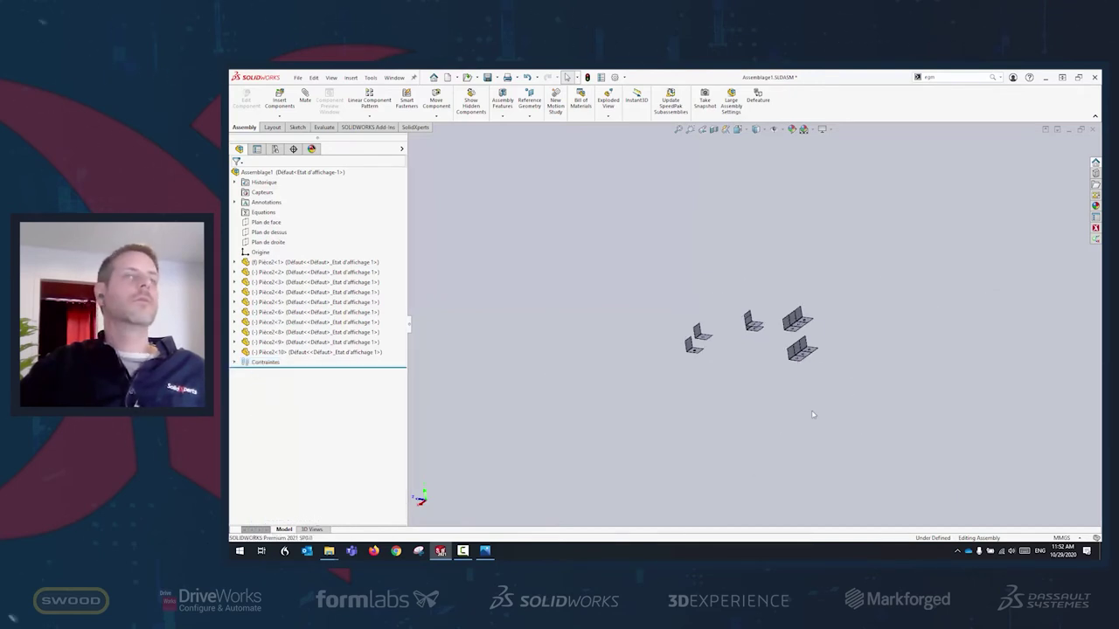
# Move the loose brackets Pièce2<3> and Pièce2<4> beside the upper bracket row, and add one more copy of Pièce2 next to them.
pyautogui.scroll(3, 800, 318)
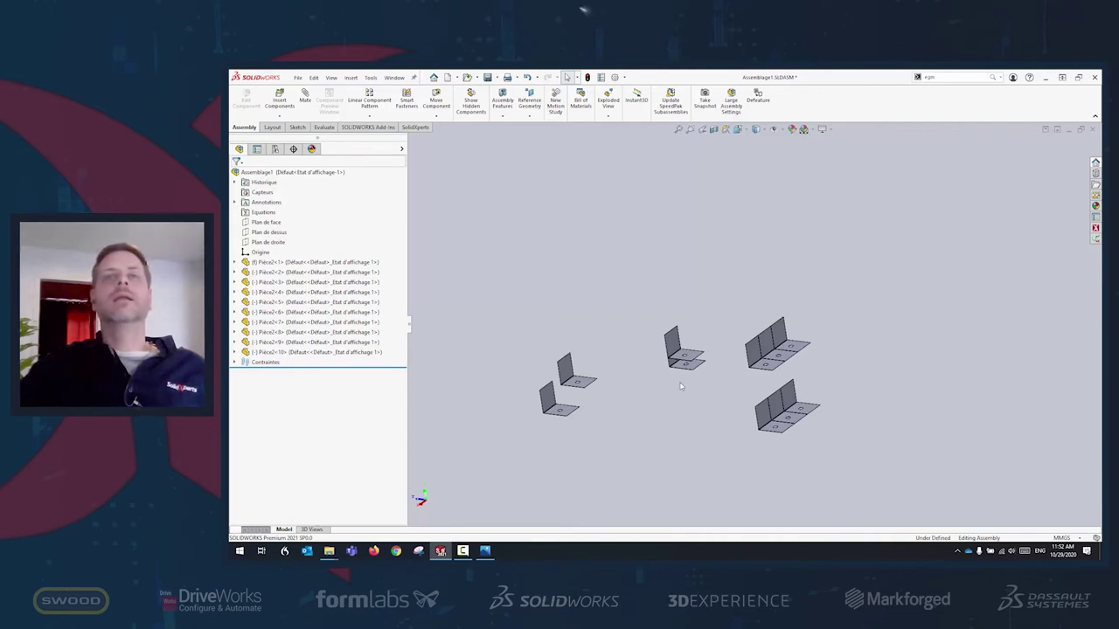
pyautogui.moveTo(694, 370); pyautogui.dragTo(755, 304)
pyautogui.moveTo(577, 381); pyautogui.dragTo(905, 268)
pyautogui.moveTo(568, 413); pyautogui.dragTo(859, 325)
pyautogui.scroll(-3, 891, 349)
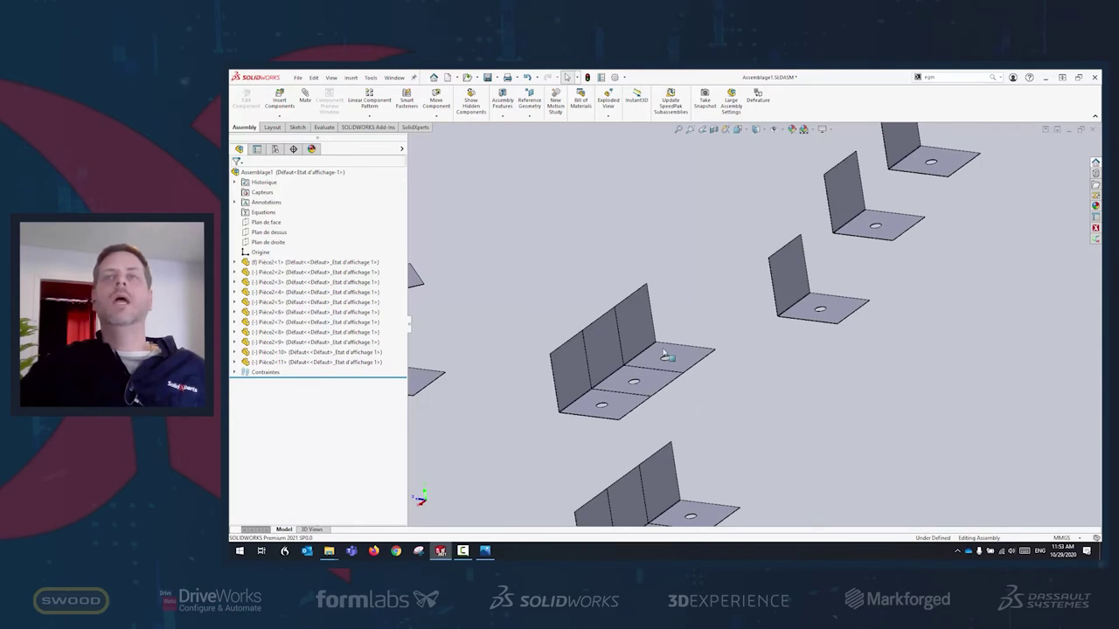
# Select in turn the horizontal faces of the three loose brackets and of Pièce2<2> to point out the face pairs for mating.
pyautogui.click(951, 166)
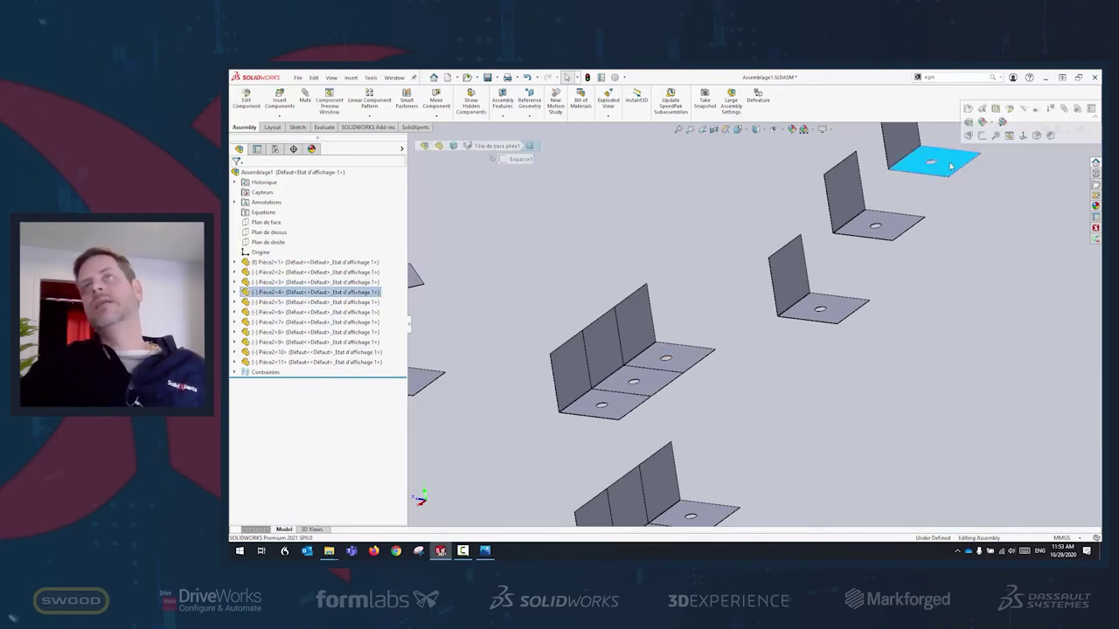
pyautogui.click(690, 358)
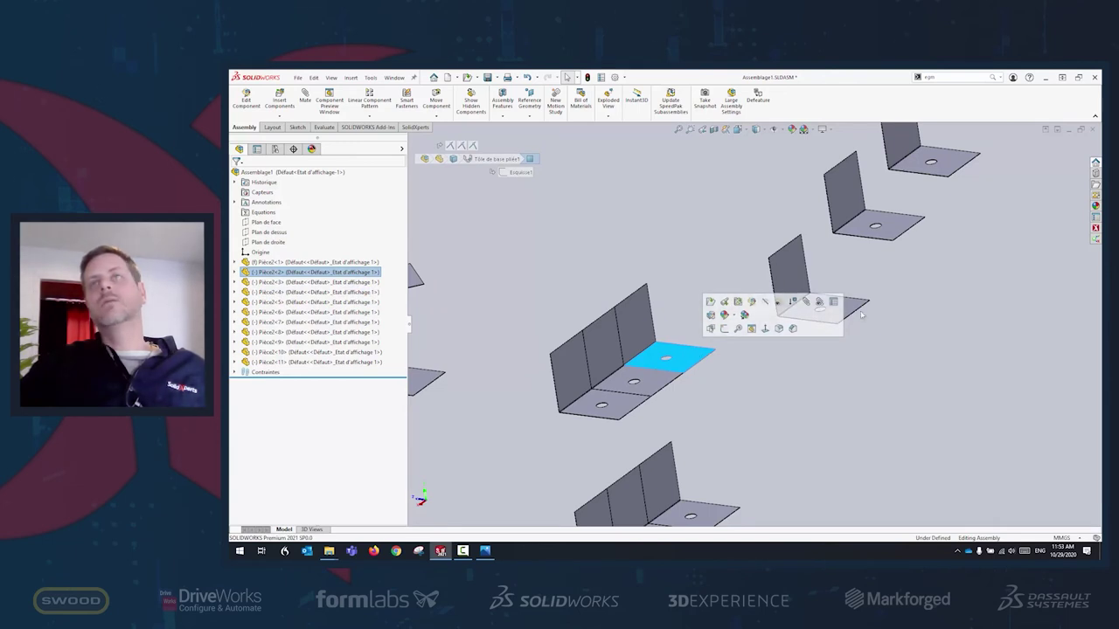
pyautogui.click(896, 225)
pyautogui.click(689, 359)
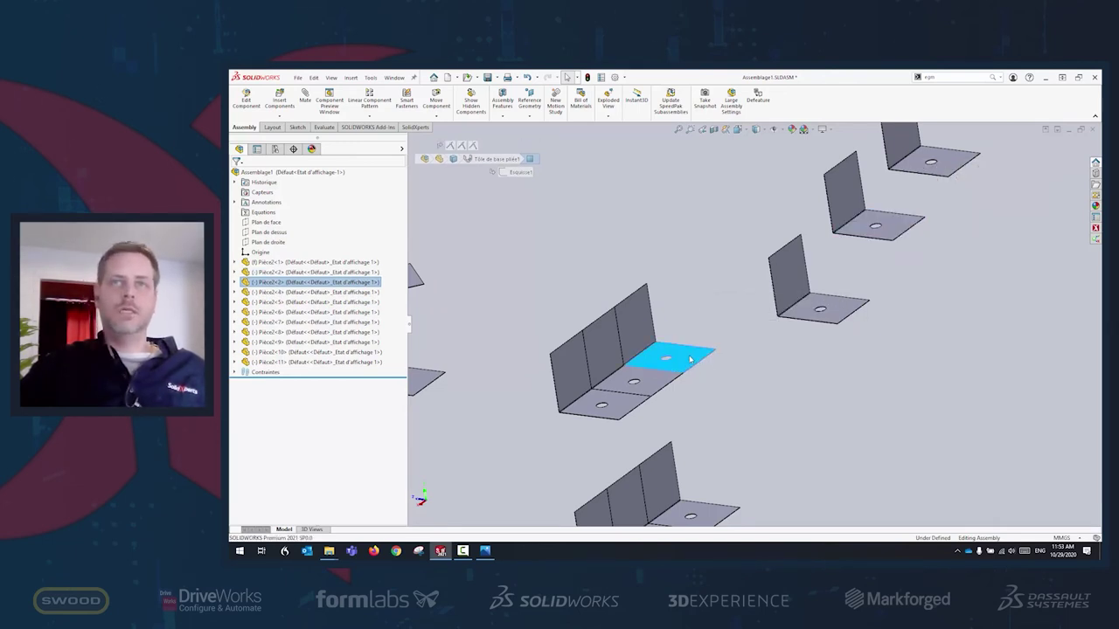
pyautogui.click(849, 313)
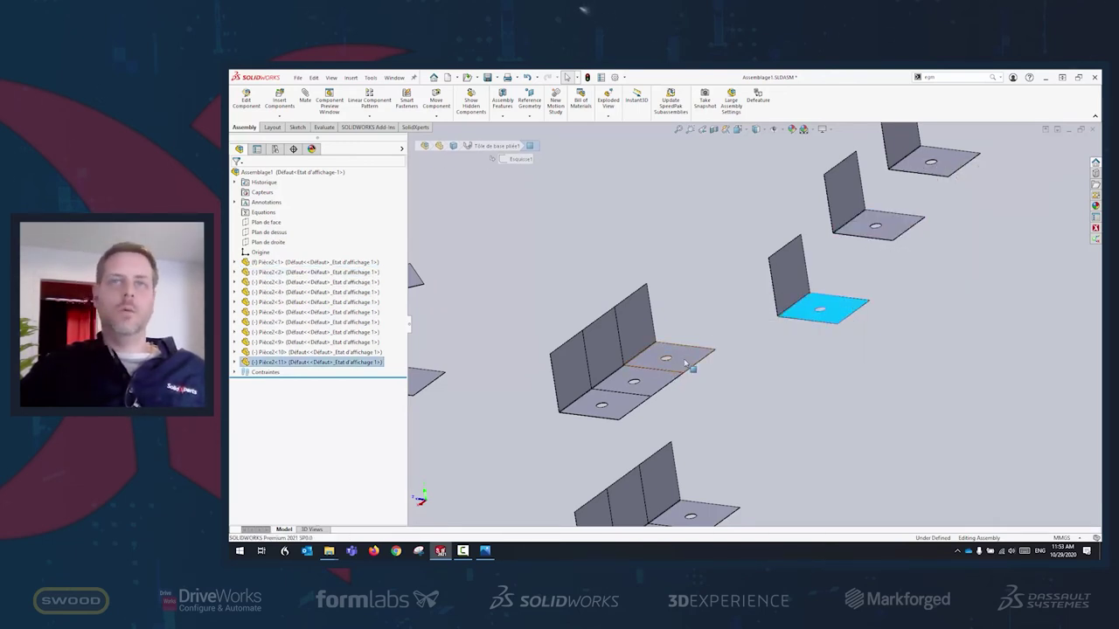
pyautogui.click(885, 419)
# In multiple mate mode, add coincident mates from the horizontal face of Pièce2<2> to those of Pièce2<11>, Pièce2<3> and Pièce2<4>.
pyautogui.click(305, 98)
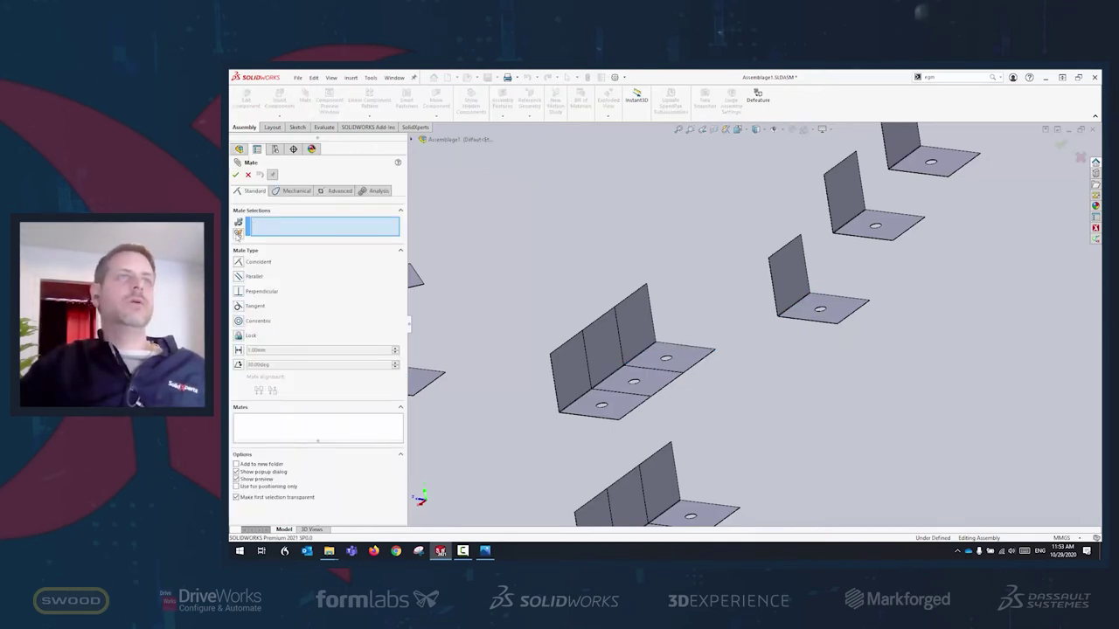
pyautogui.click(238, 232)
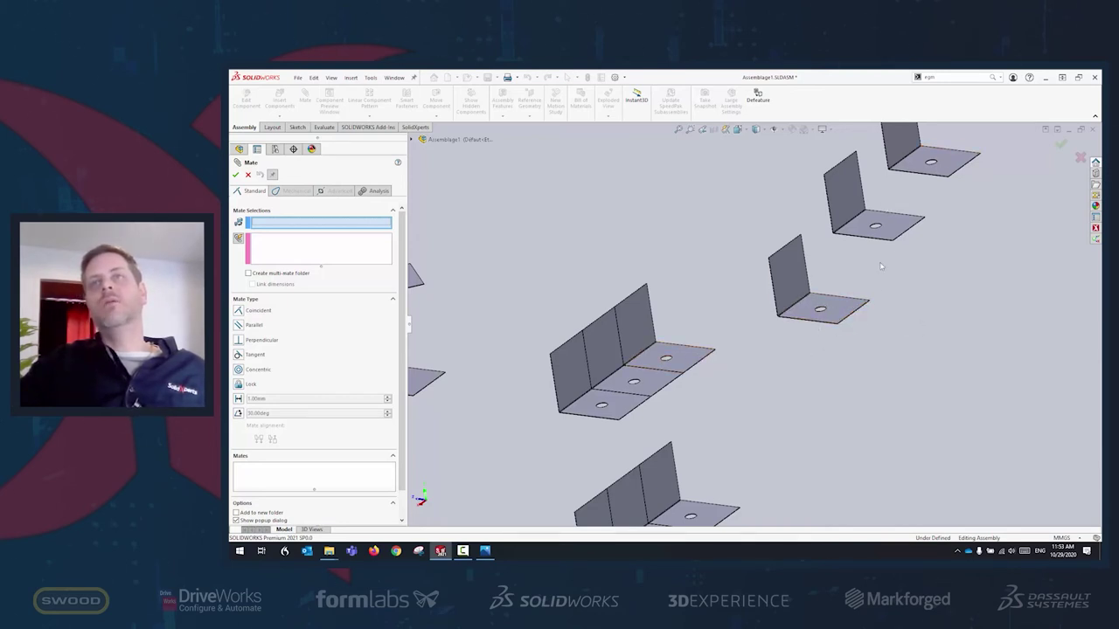
pyautogui.click(690, 359)
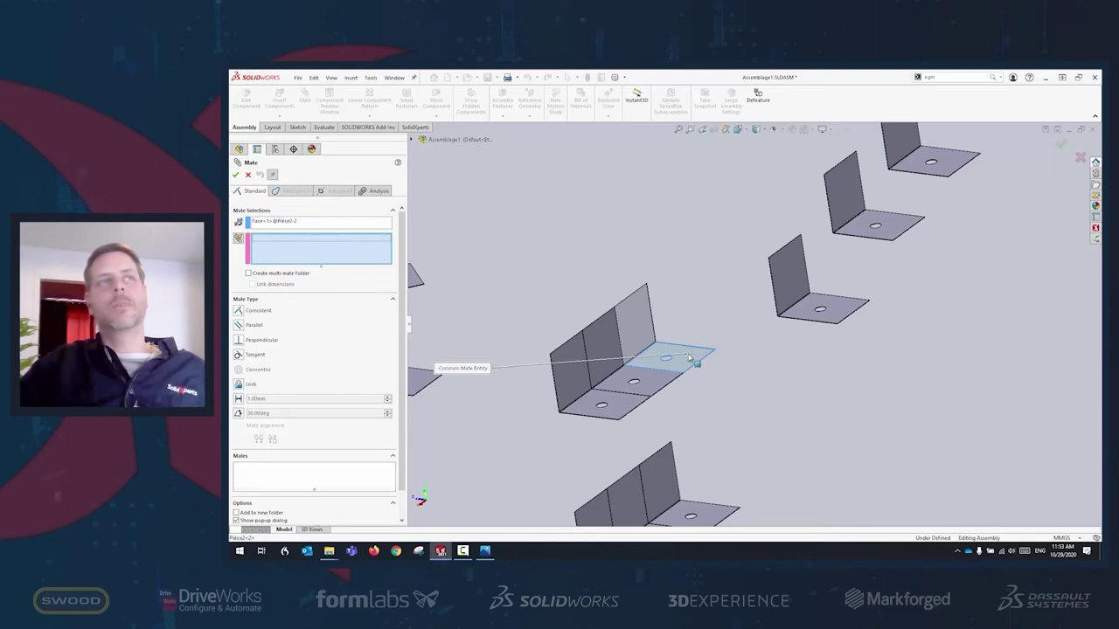
pyautogui.click(826, 304)
pyautogui.click(903, 229)
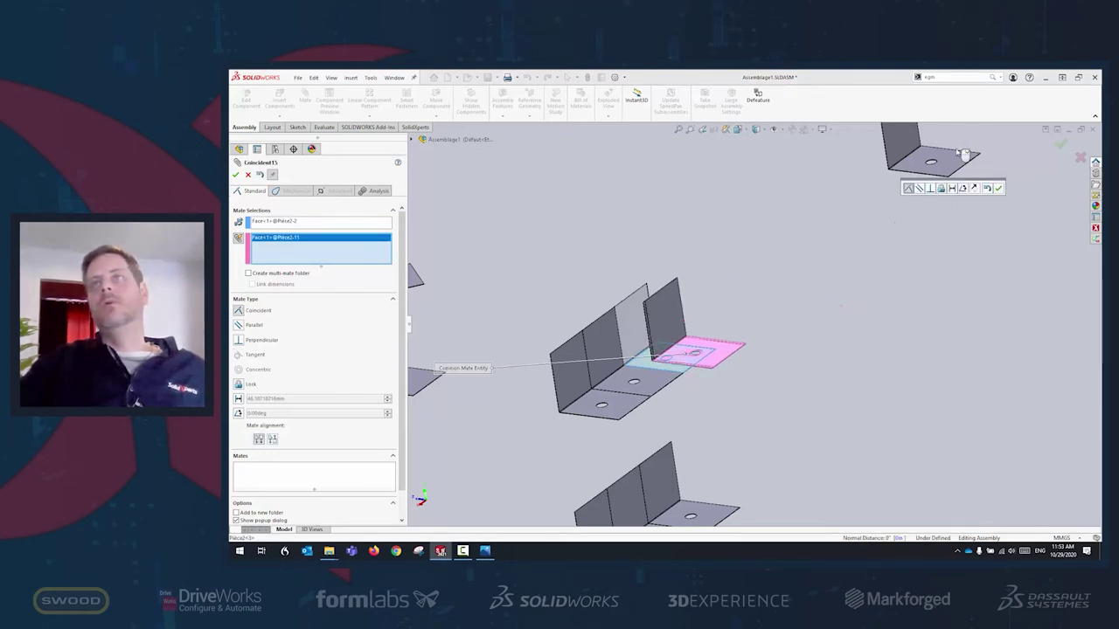
pyautogui.click(930, 162)
pyautogui.click(235, 175)
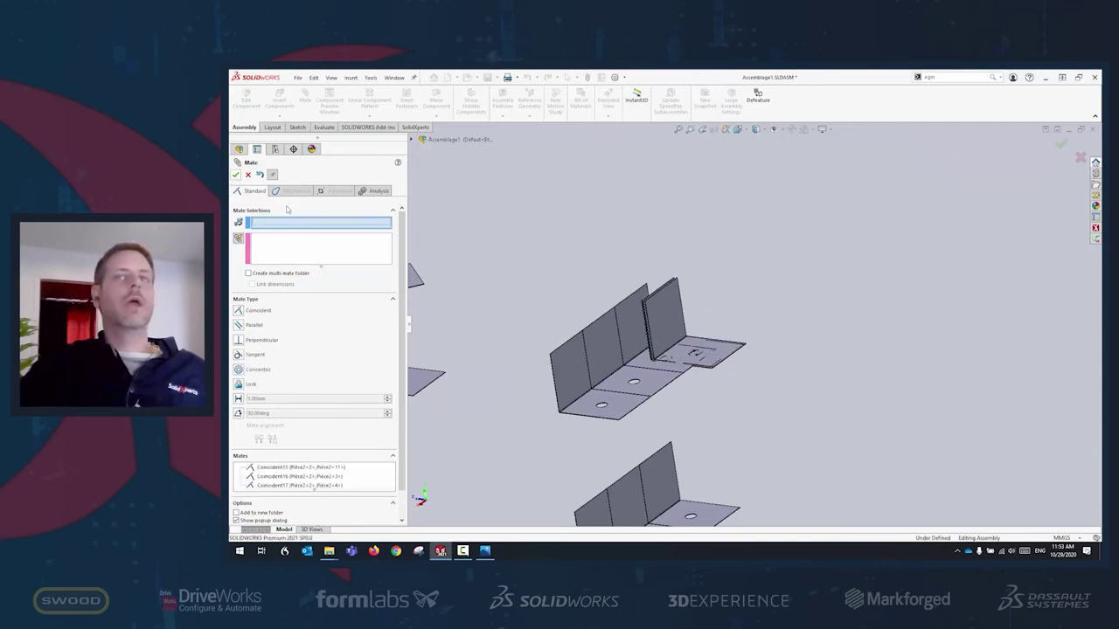
pyautogui.click(235, 175)
# Pull the overlapping mated brackets apart, and examine the new coincident mates in the Contraintes folder, selecting Coincident15.
pyautogui.scroll(2, 699, 352)
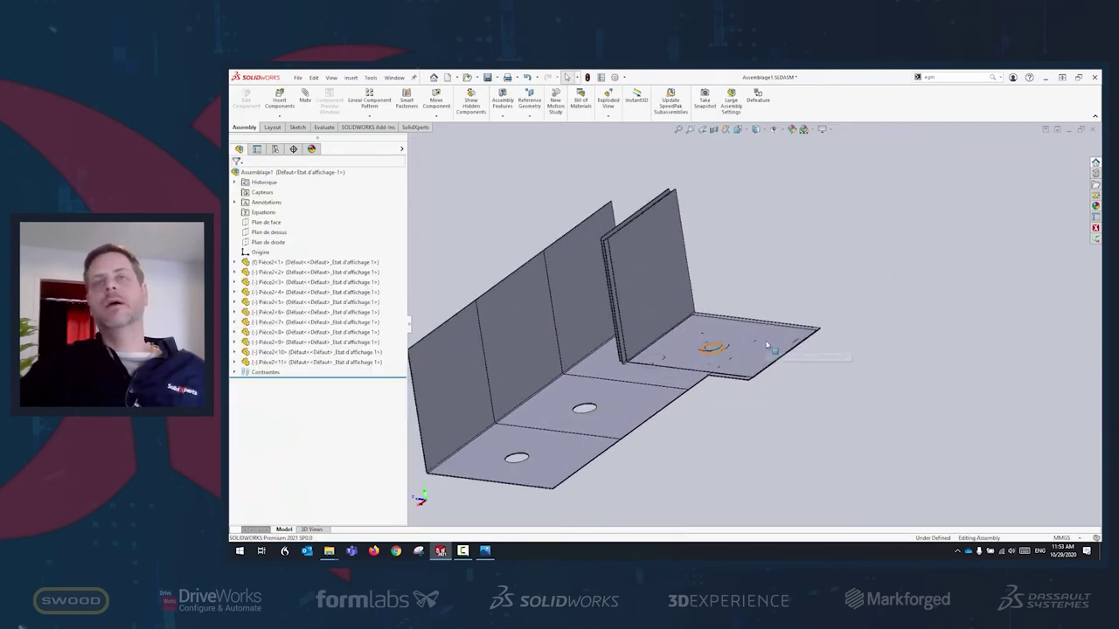
pyautogui.click(772, 344)
pyautogui.moveTo(770, 330); pyautogui.dragTo(848, 194)
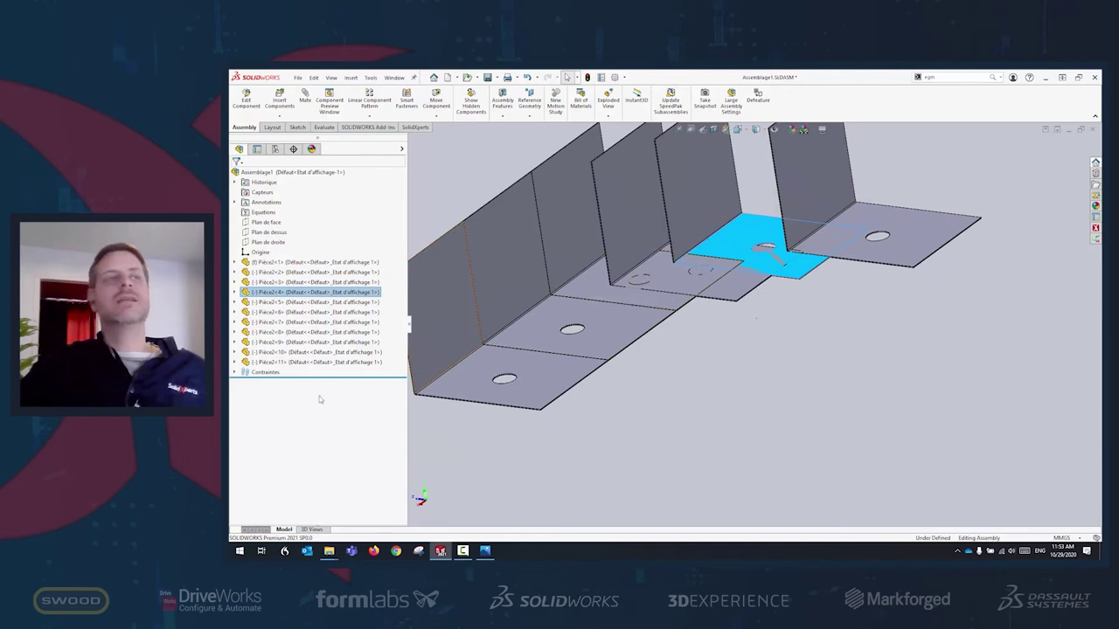
pyautogui.click(234, 373)
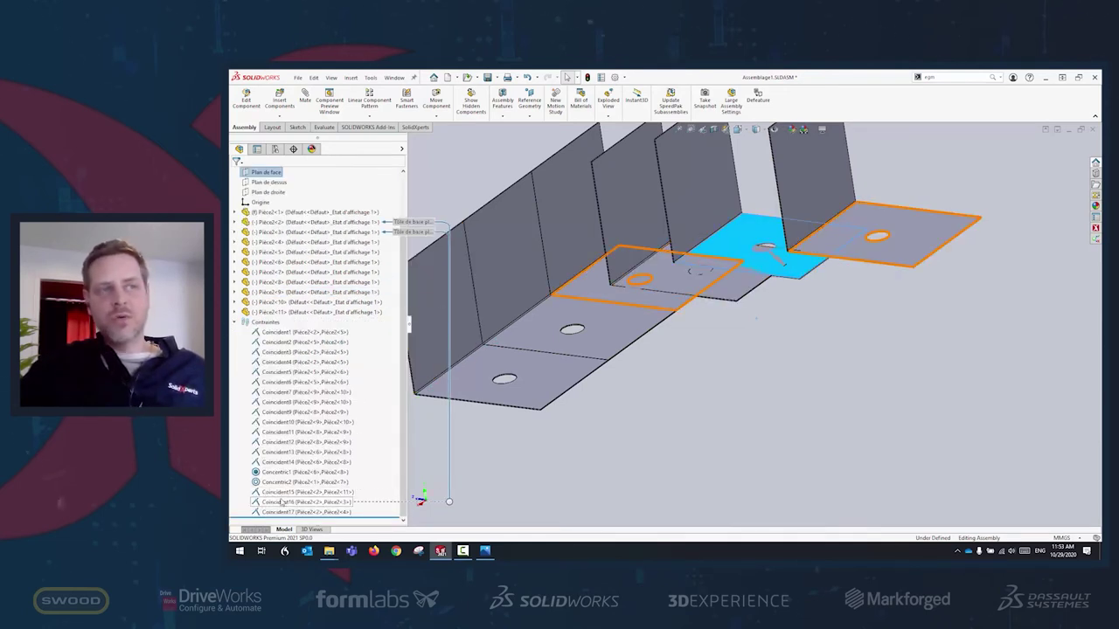
pyautogui.click(286, 494)
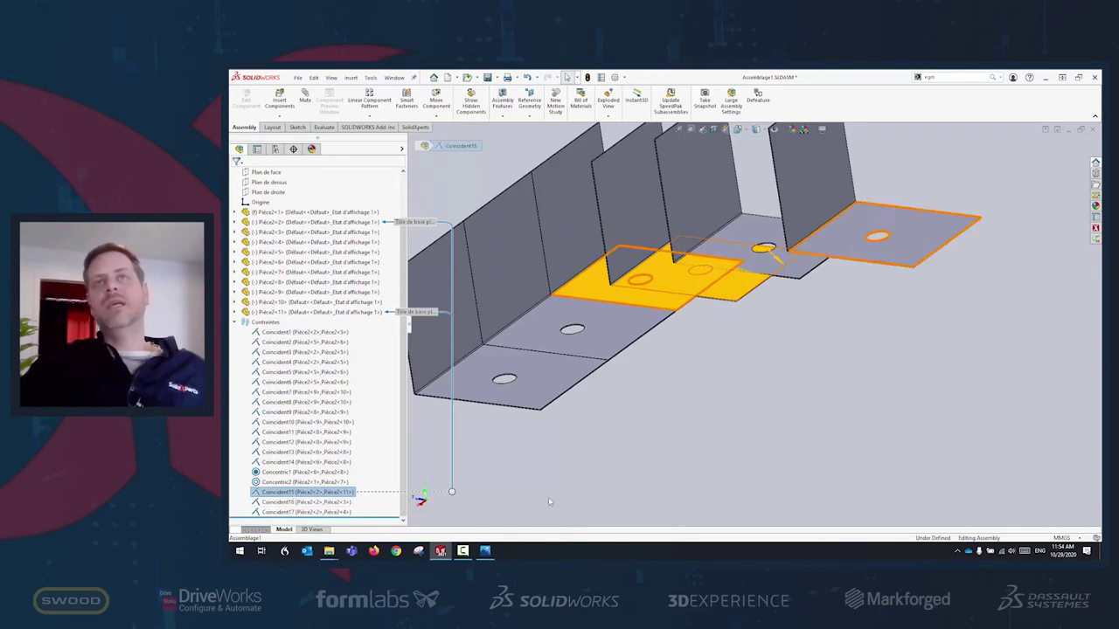
# Slide Pièce2<3> and Pièce2<11> within their shared plane to test the mates, and collapse the Contraintes folder.
pyautogui.moveTo(918, 244); pyautogui.dragTo(961, 219)
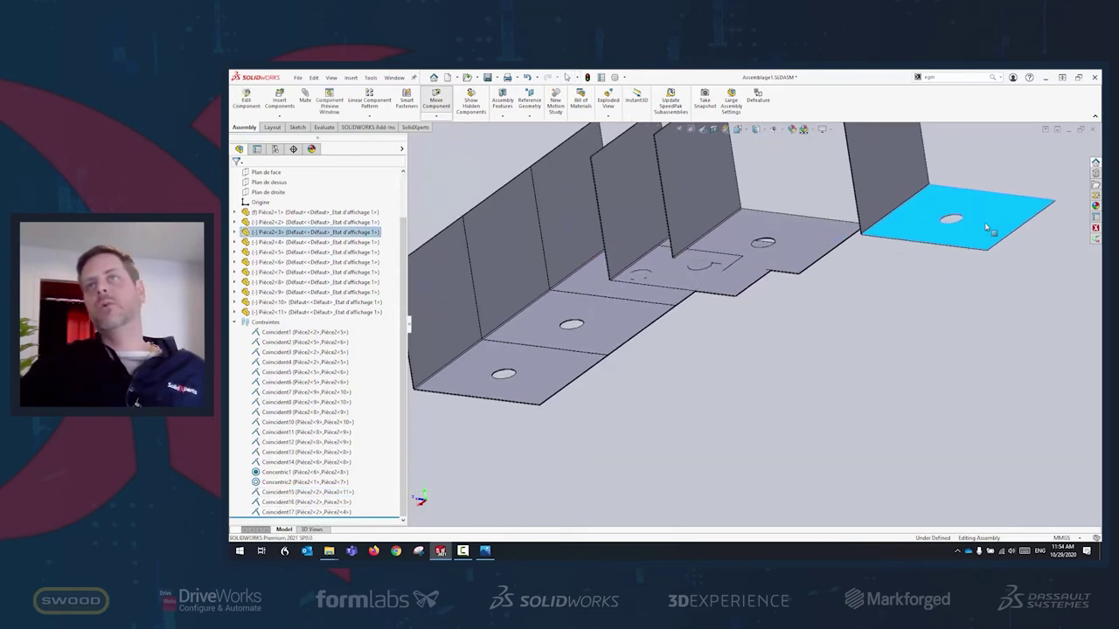
pyautogui.moveTo(739, 264); pyautogui.dragTo(680, 254)
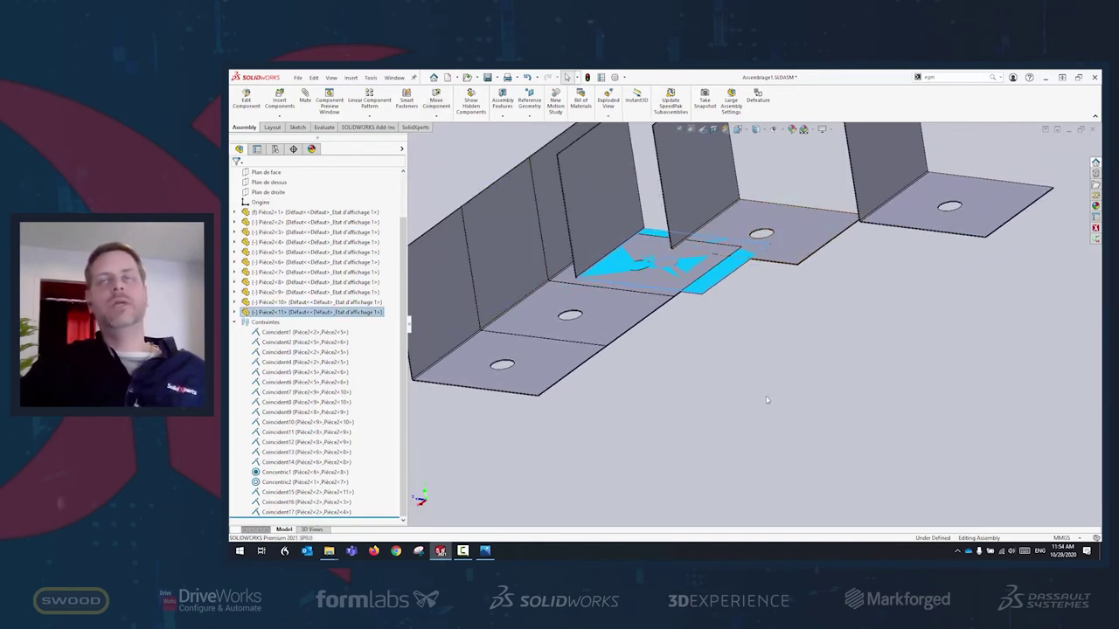
pyautogui.scroll(6, 772, 384)
pyautogui.click(797, 348)
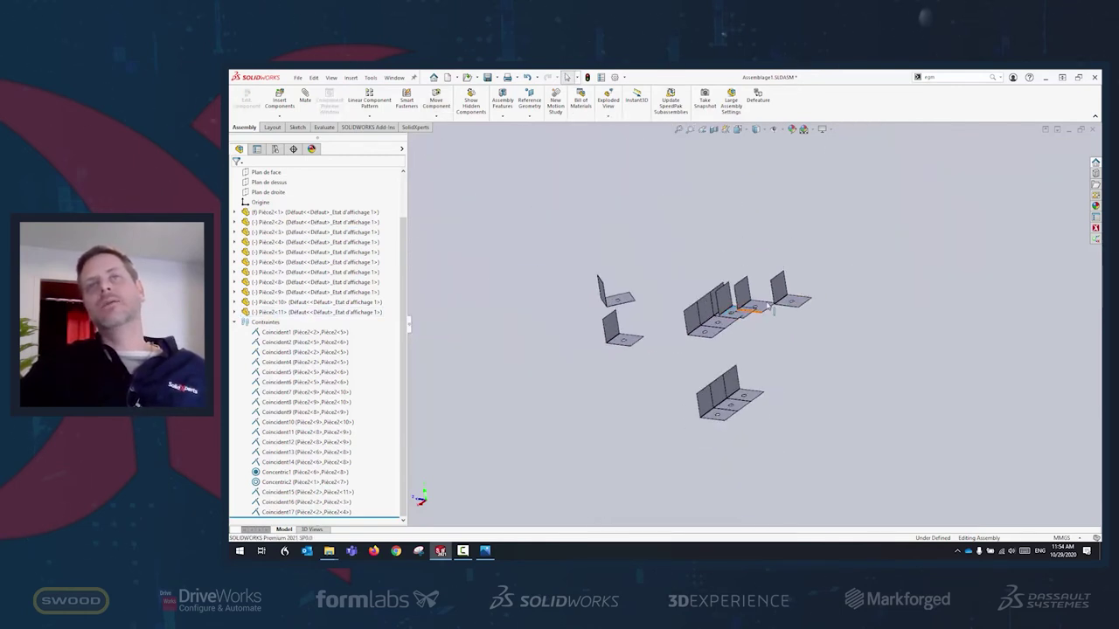
pyautogui.scroll(-4, 762, 319)
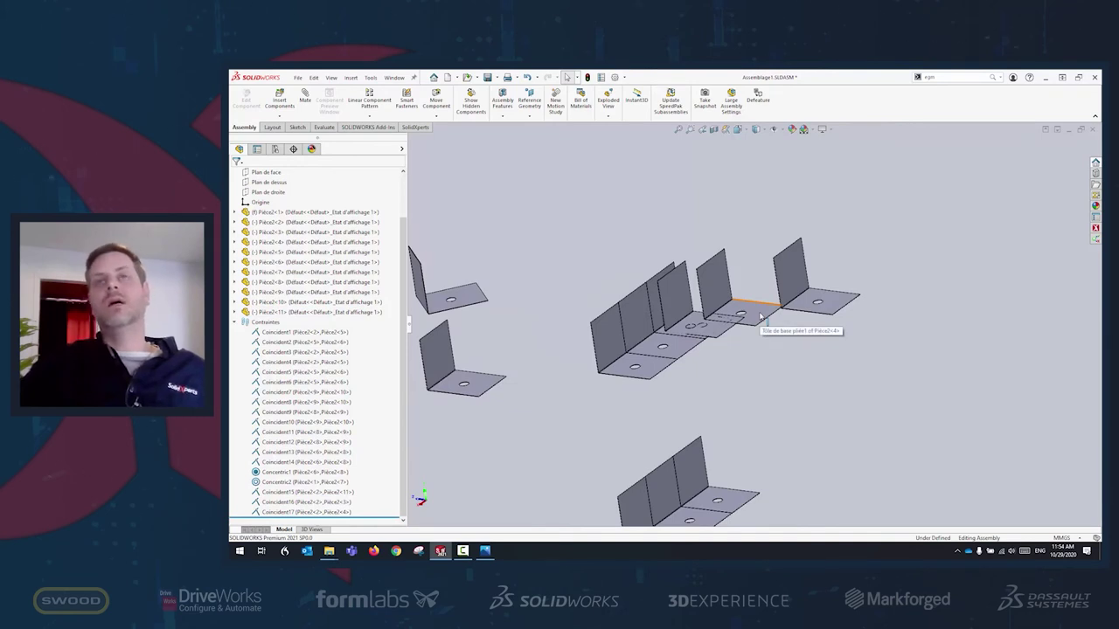
pyautogui.scroll(-3, 758, 320)
pyautogui.moveTo(692, 259); pyautogui.dragTo(891, 385)
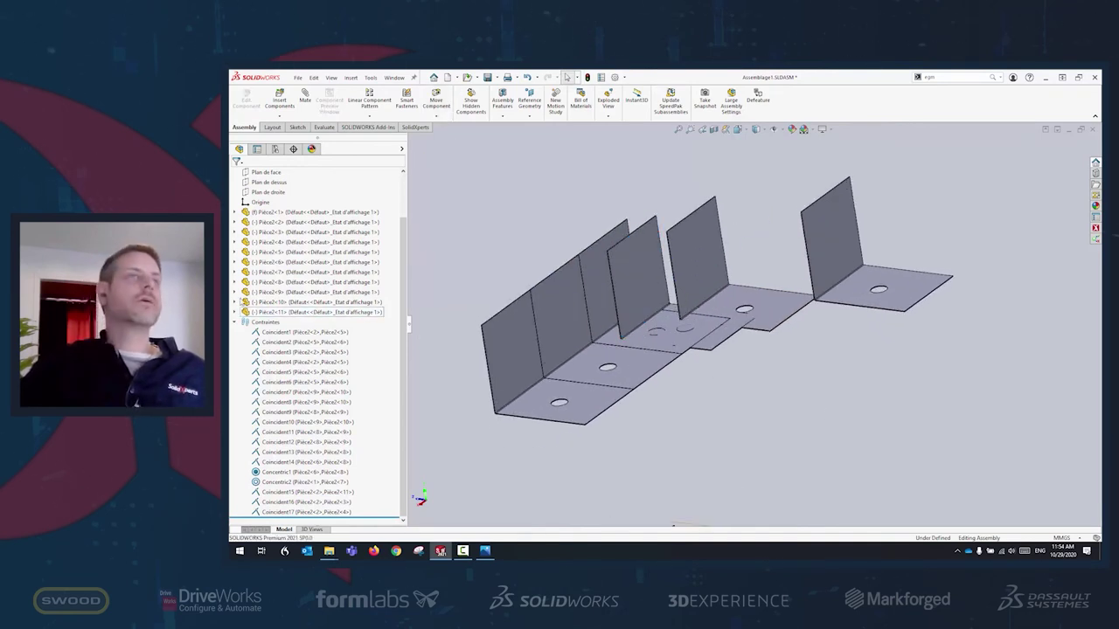
pyautogui.click(236, 322)
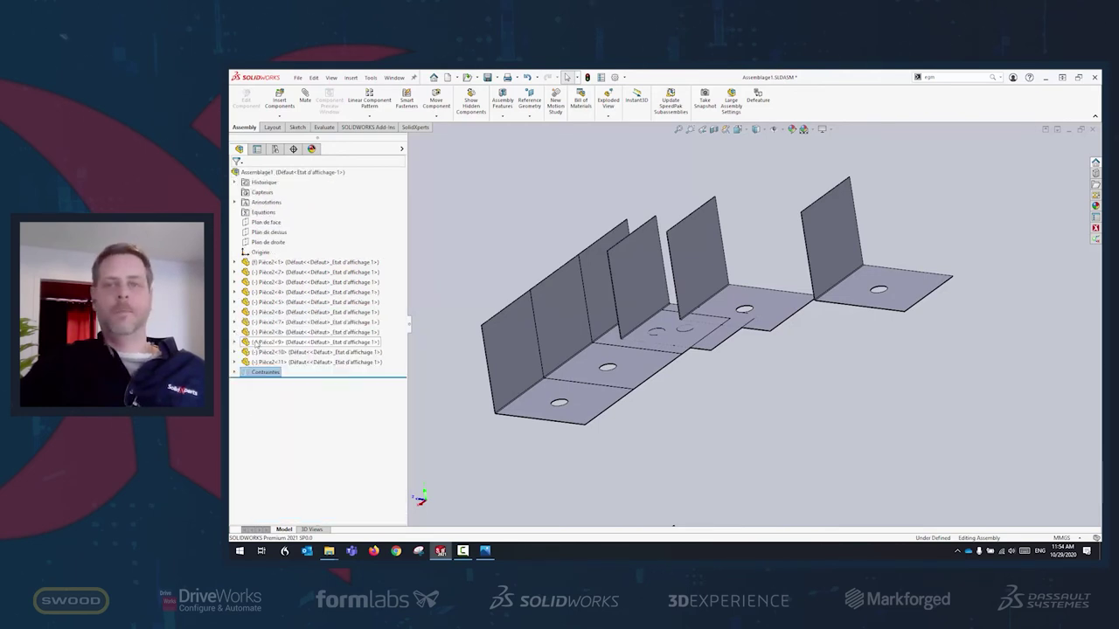
# View the Linear Component Pattern settings, and leave the command without creating a pattern.
pyautogui.click(289, 262)
pyautogui.click(874, 288)
pyautogui.moveTo(874, 288); pyautogui.dragTo(773, 323, button='middle')
pyautogui.scroll(-3, 773, 322)
pyautogui.click(560, 155)
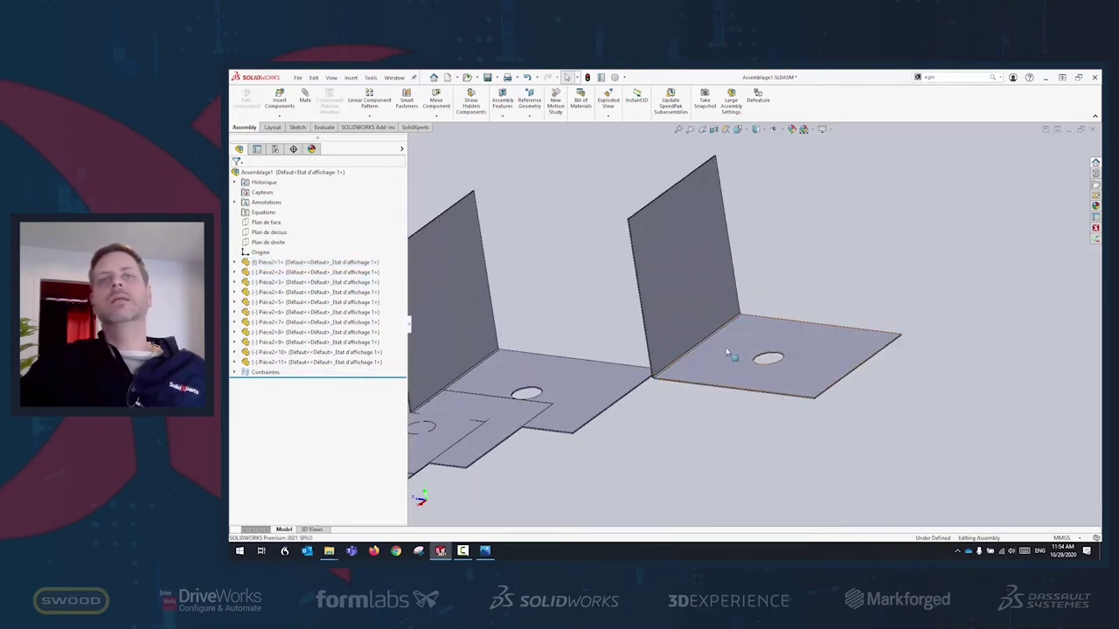
pyautogui.click(371, 98)
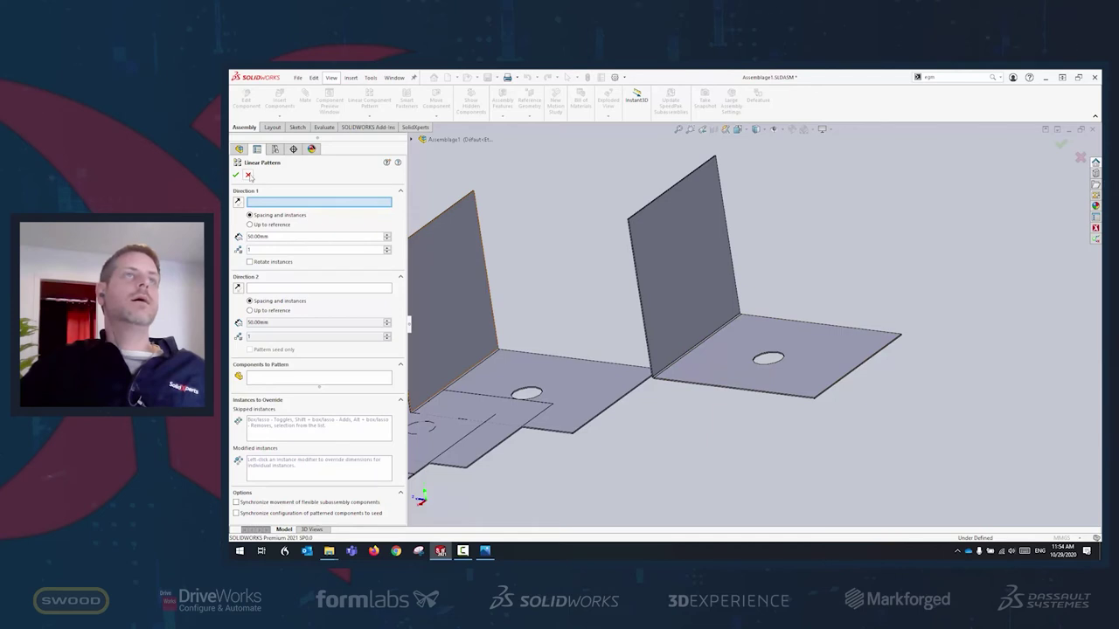
pyautogui.click(248, 176)
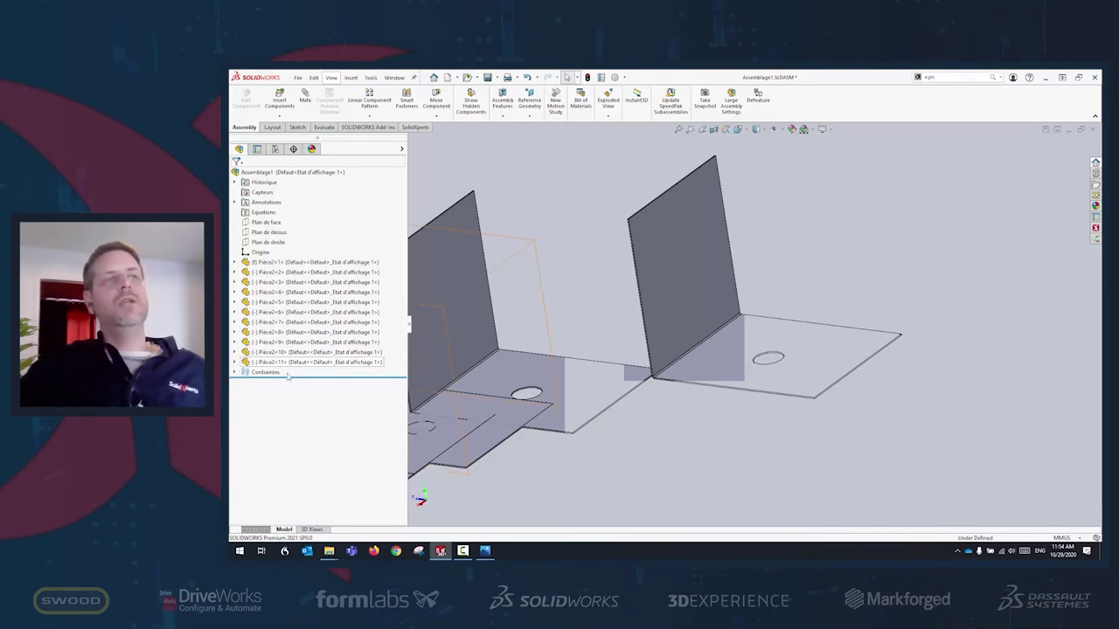
pyautogui.click(250, 373)
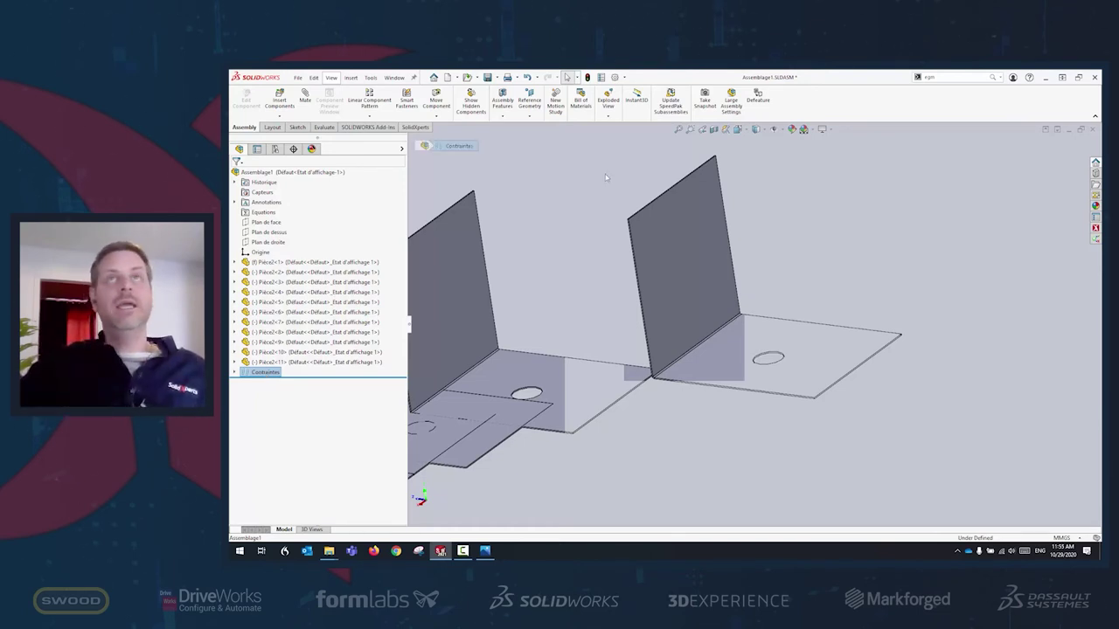
pyautogui.click(276, 375)
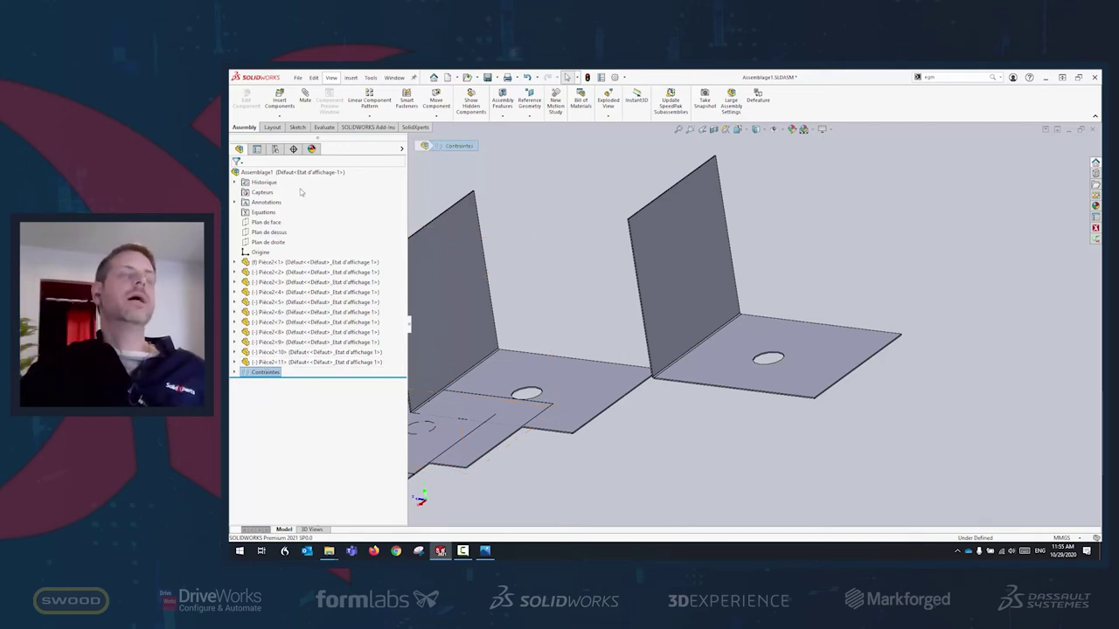
pyautogui.click(777, 275)
pyautogui.click(768, 363)
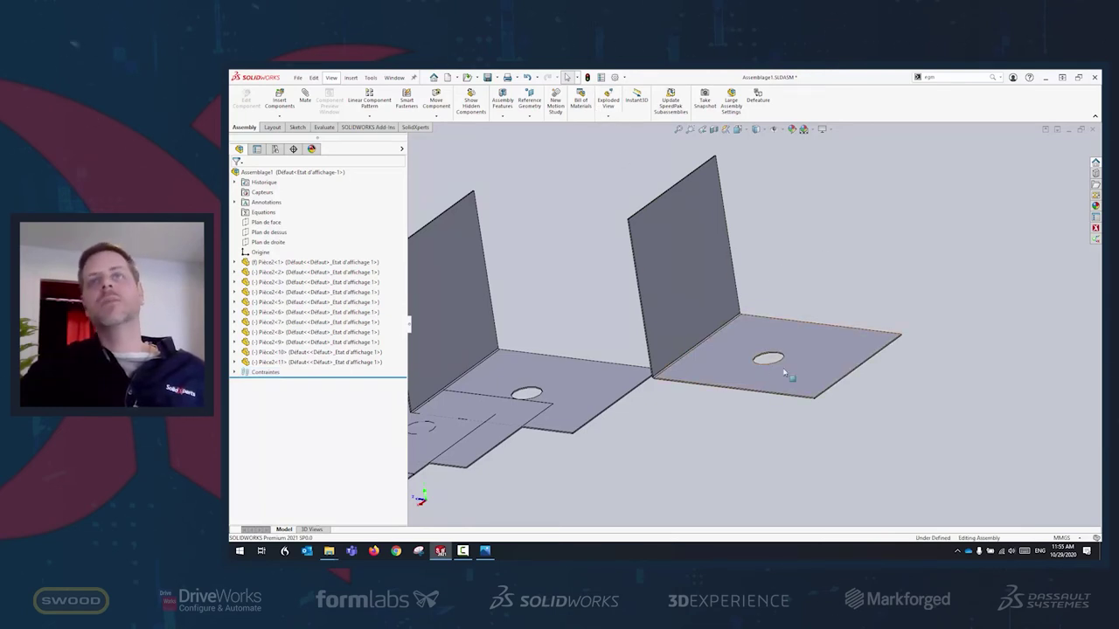
# Create a linear component pattern of Pièce2<3> along the lower edge of its horizontal flange, with 300 mm spacing and 5 instances.
pyautogui.click(738, 381)
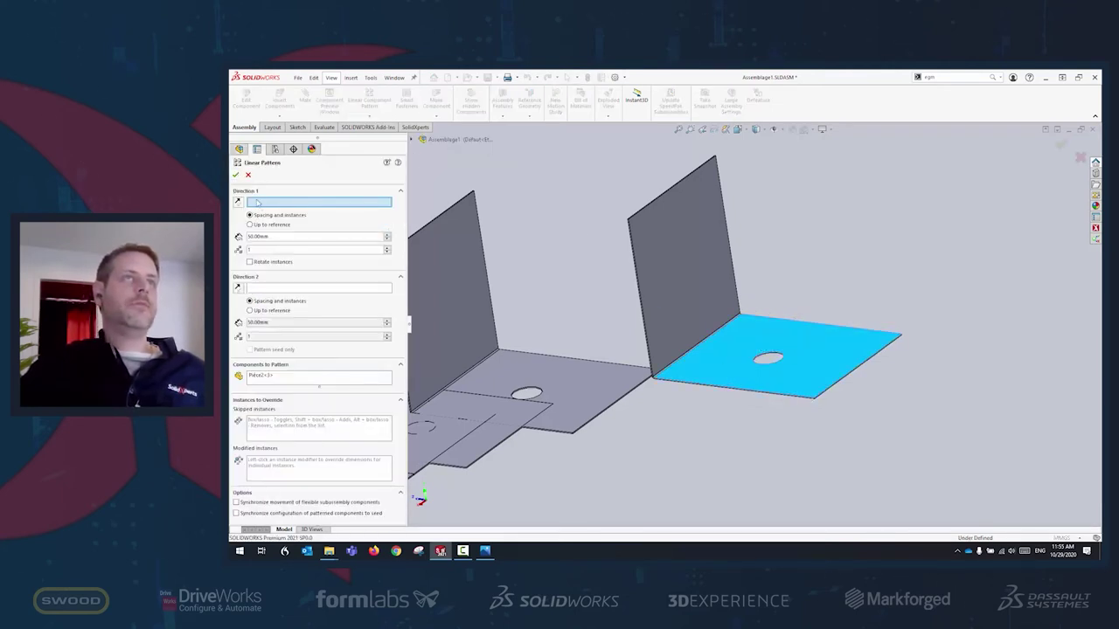
pyautogui.click(694, 383)
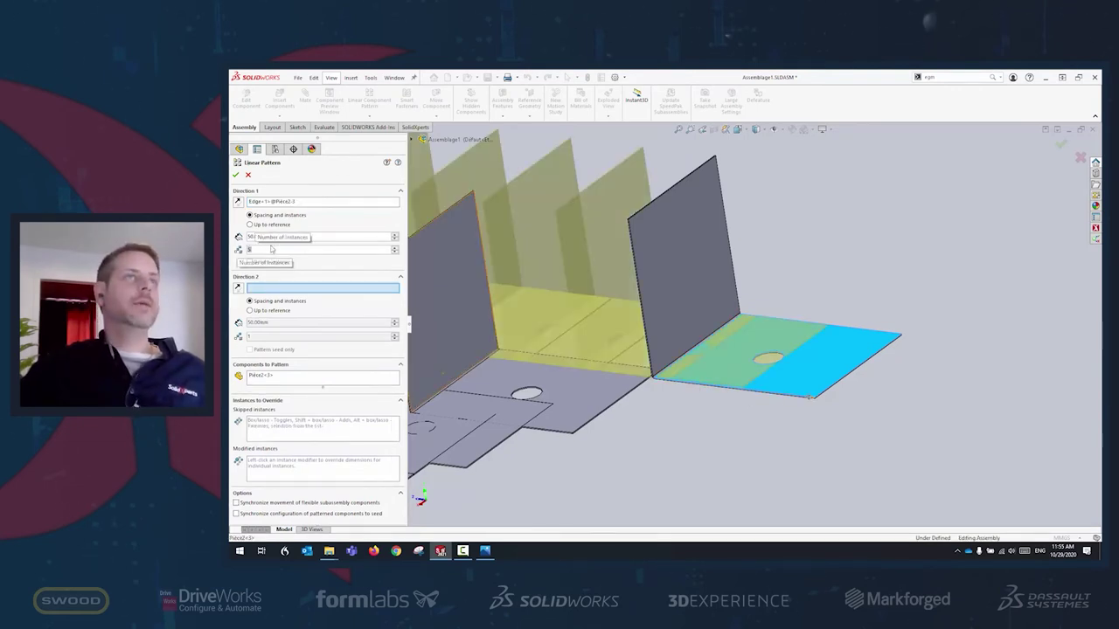
pyautogui.click(266, 236)
pyautogui.write('500')
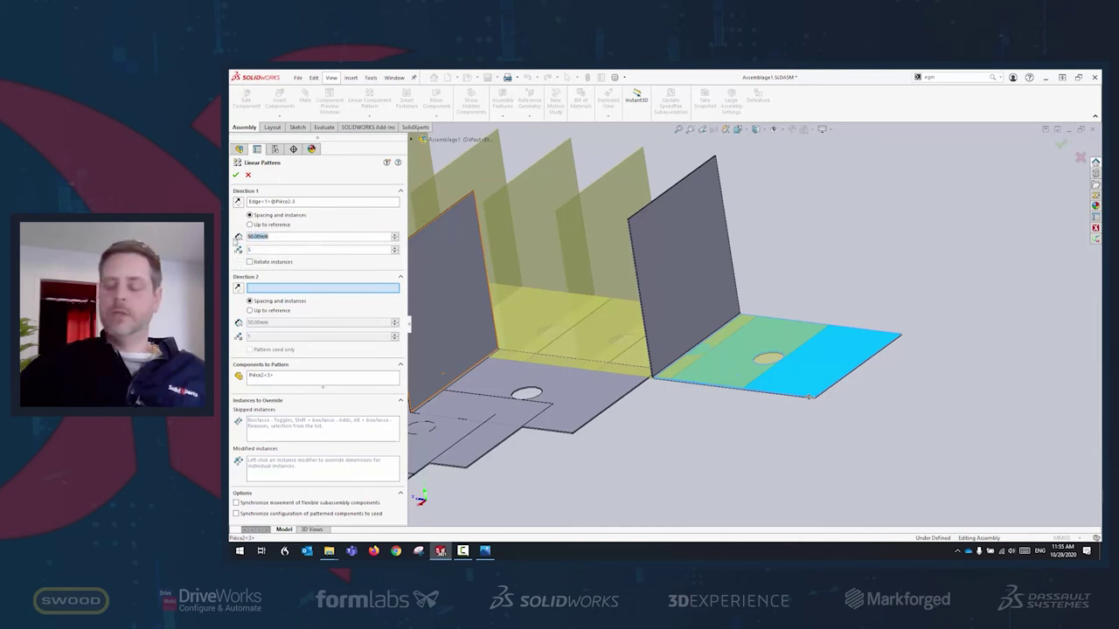
pyautogui.press('Return')
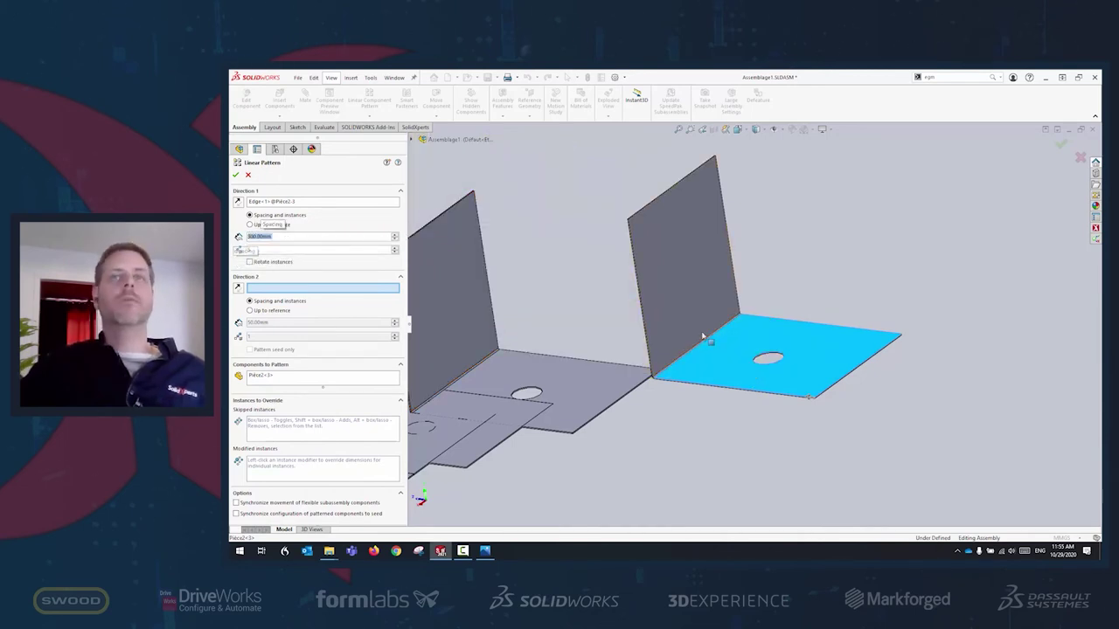
pyautogui.scroll(5, 699, 341)
pyautogui.click(235, 176)
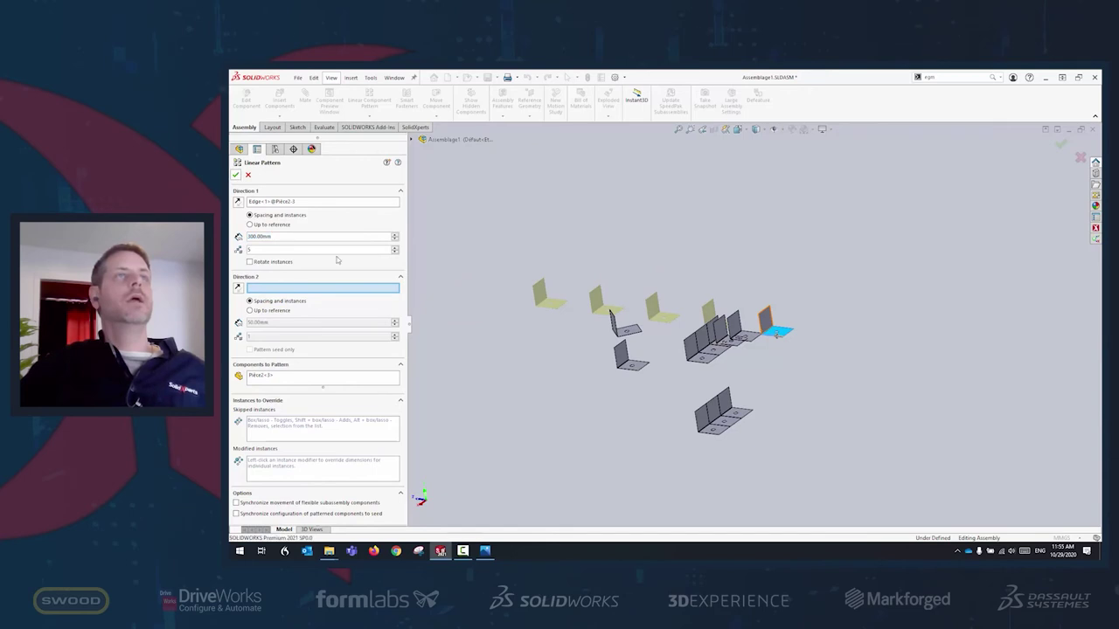
# Dissolve the new linear component pattern into independent components.
pyautogui.scroll(-2, 718, 337)
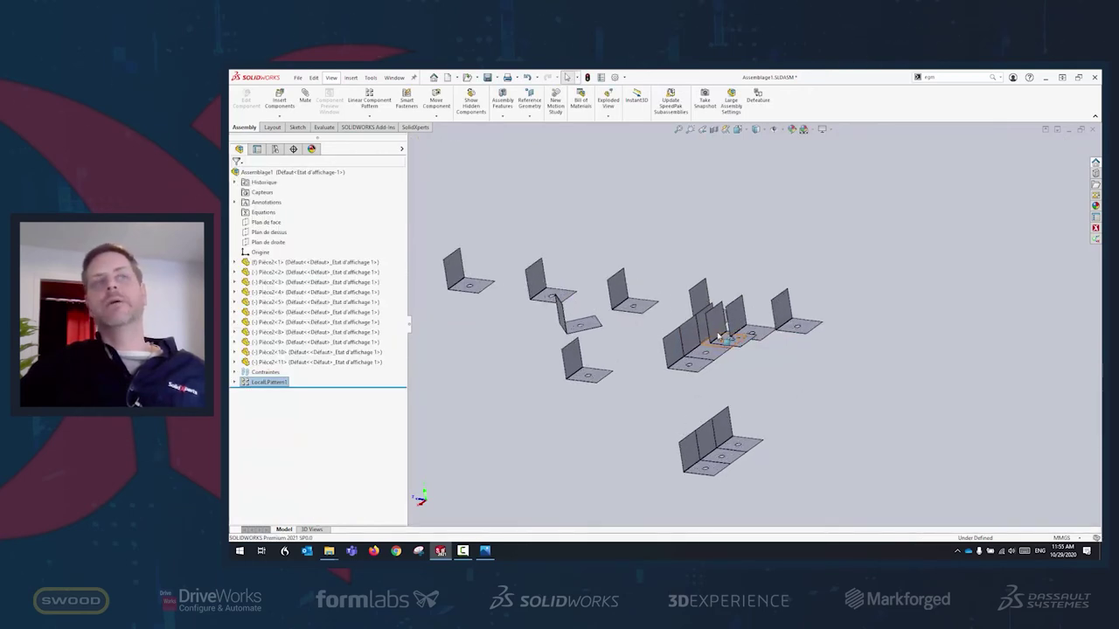
pyautogui.rightClick(282, 382)
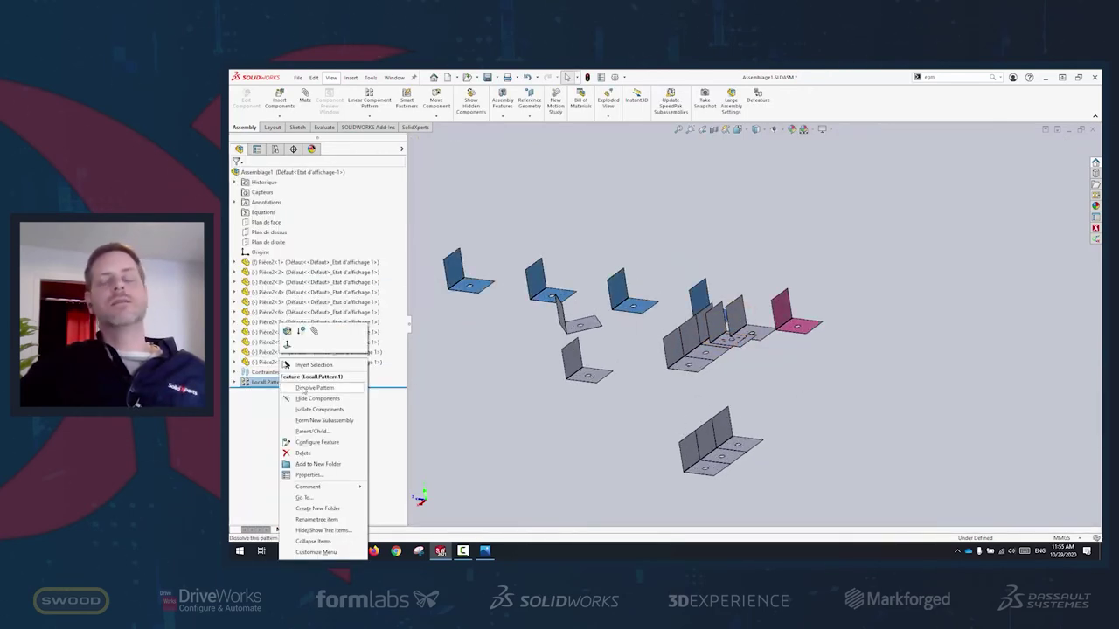
pyautogui.click(313, 387)
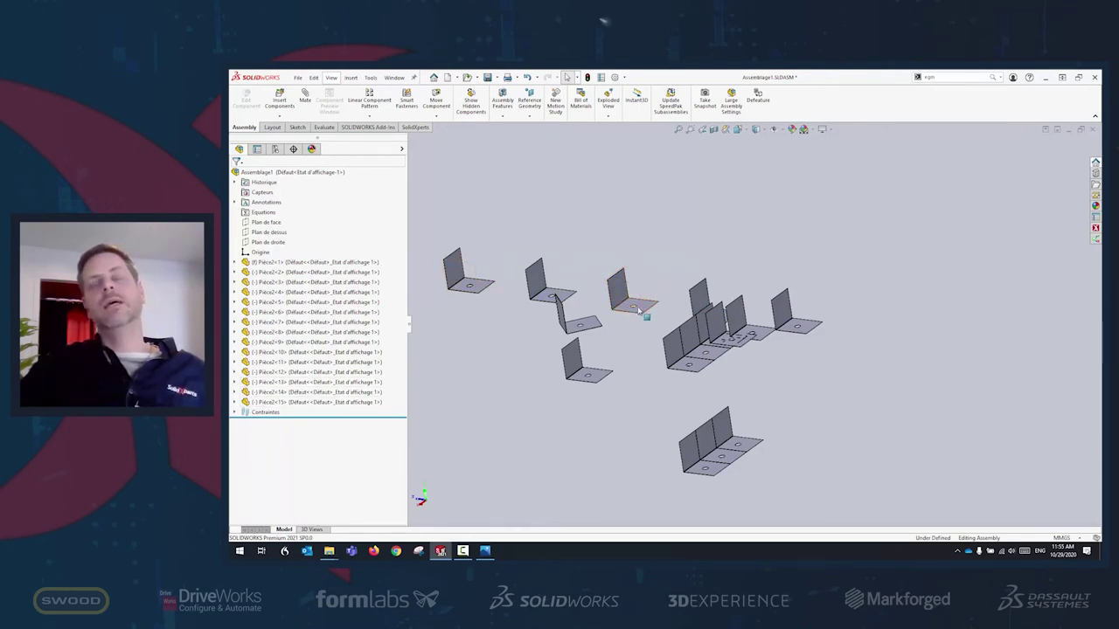
# Move Pièce2<13> away from the row of former pattern instances, and return it to its place.
pyautogui.scroll(-2, 646, 312)
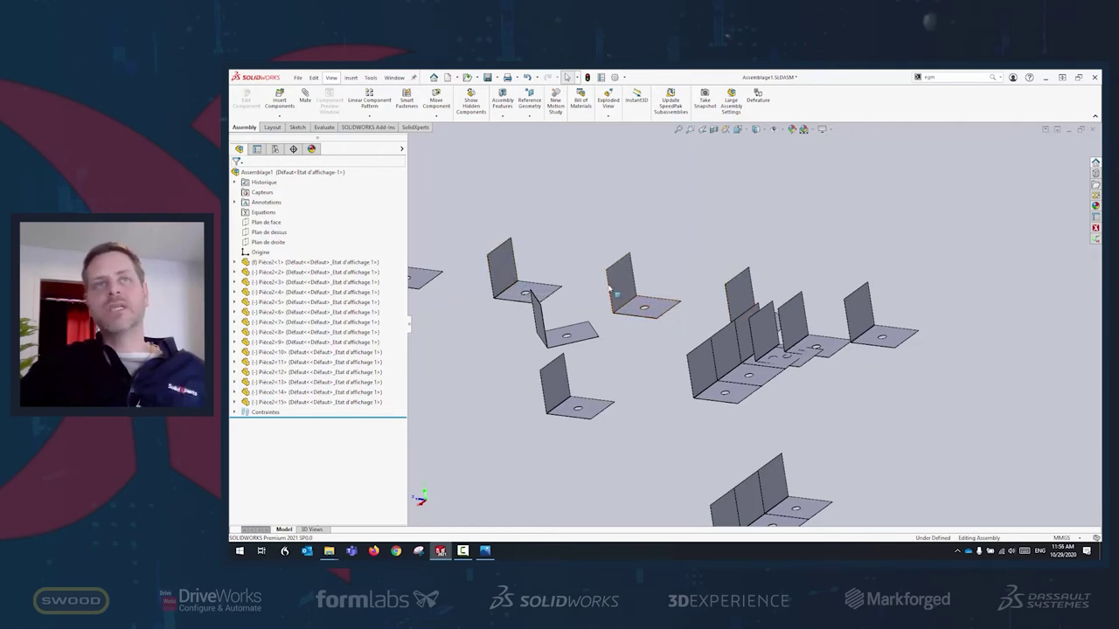
pyautogui.scroll(3, 663, 302)
pyautogui.scroll(-2, 663, 302)
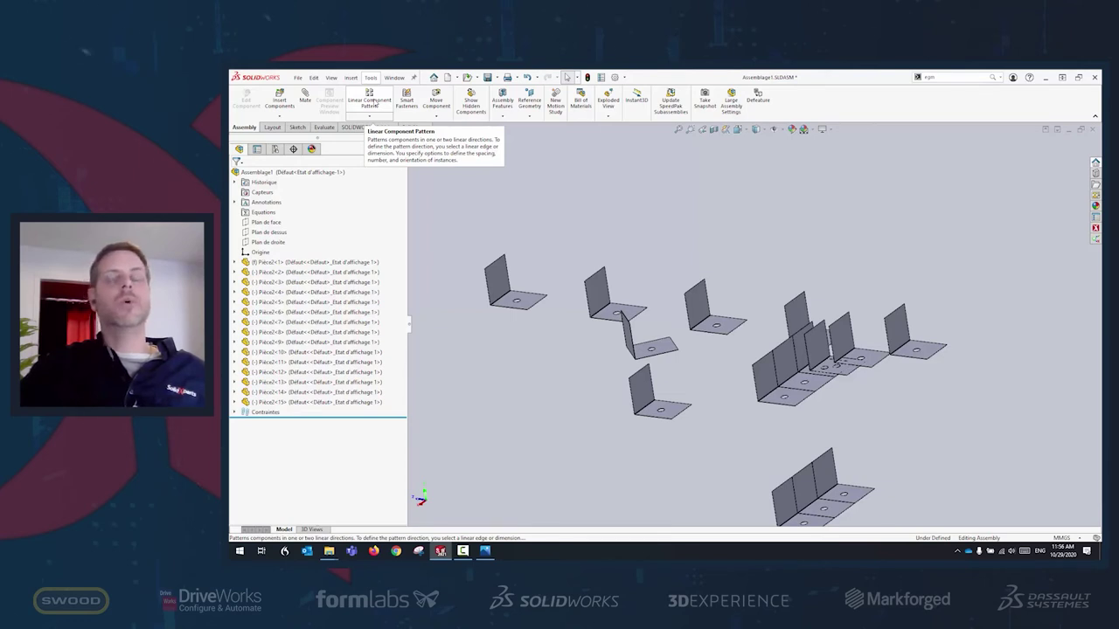
pyautogui.click(703, 318)
pyautogui.moveTo(672, 326); pyautogui.dragTo(719, 302)
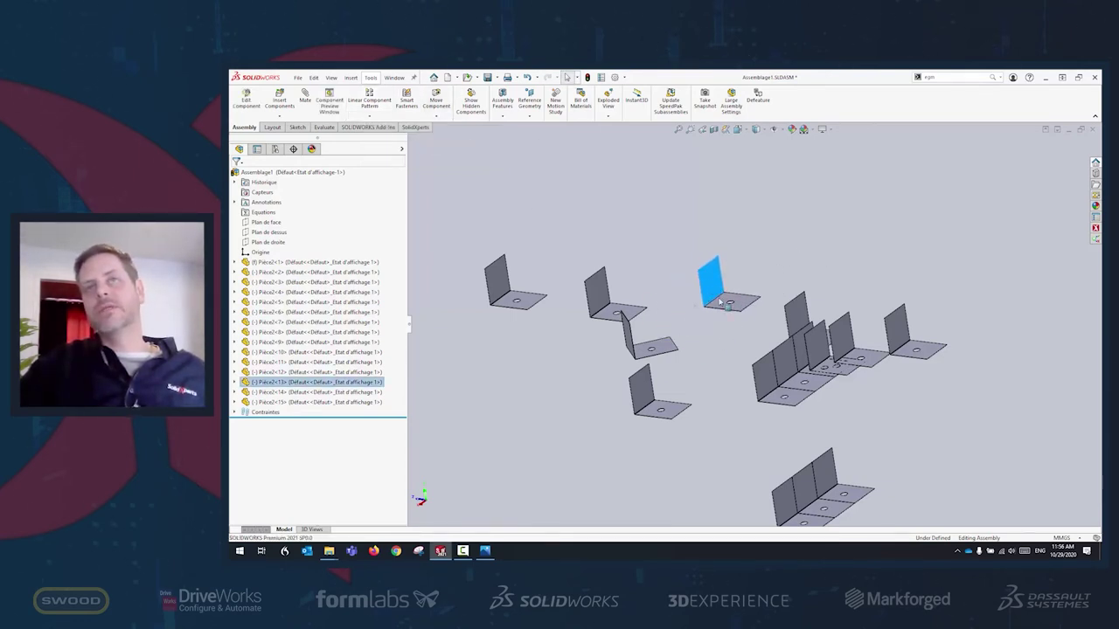
pyautogui.moveTo(719, 292); pyautogui.dragTo(705, 312)
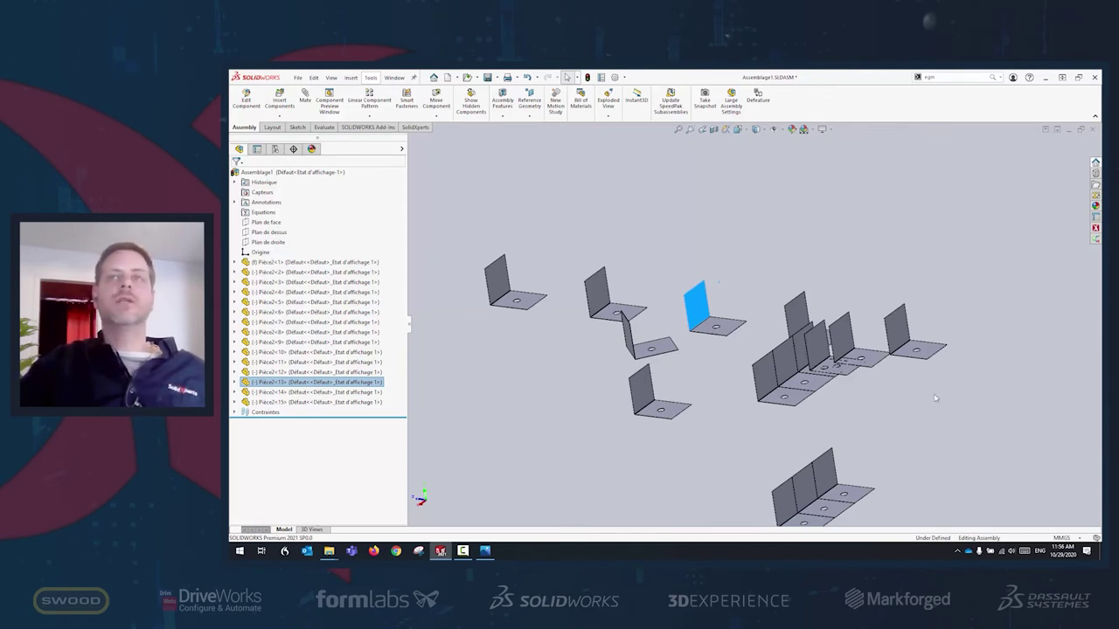
pyautogui.scroll(-3, 824, 410)
pyautogui.scroll(2, 769, 406)
pyautogui.click(720, 403)
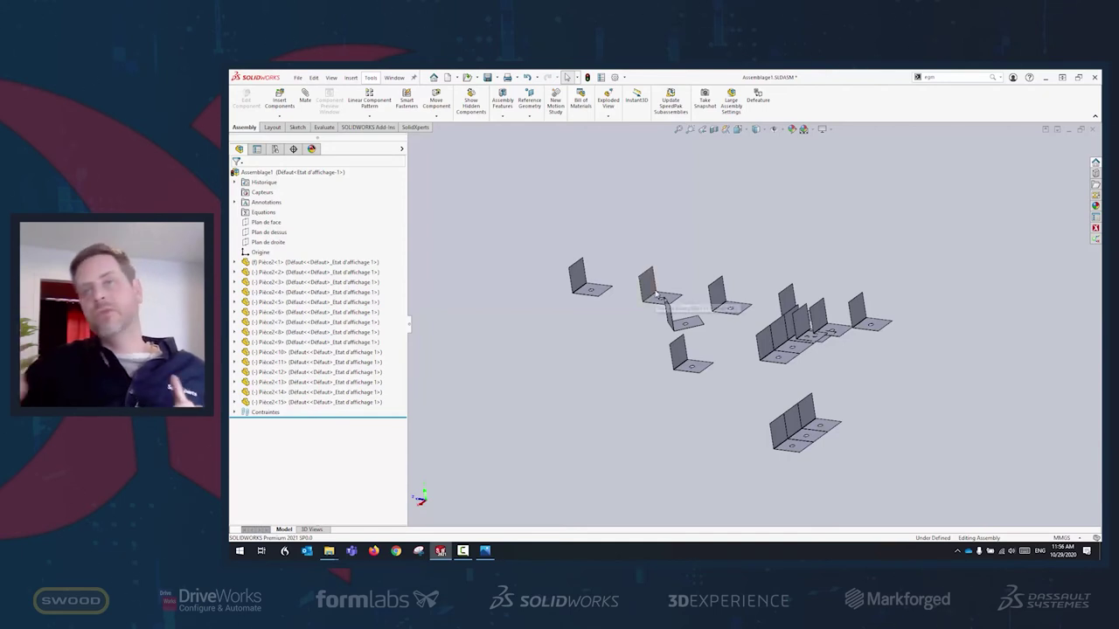
# Move Pièce2<15> down out of the row of former pattern instances, and clear the selection.
pyautogui.moveTo(581, 278); pyautogui.dragTo(579, 335)
pyautogui.press('Escape')
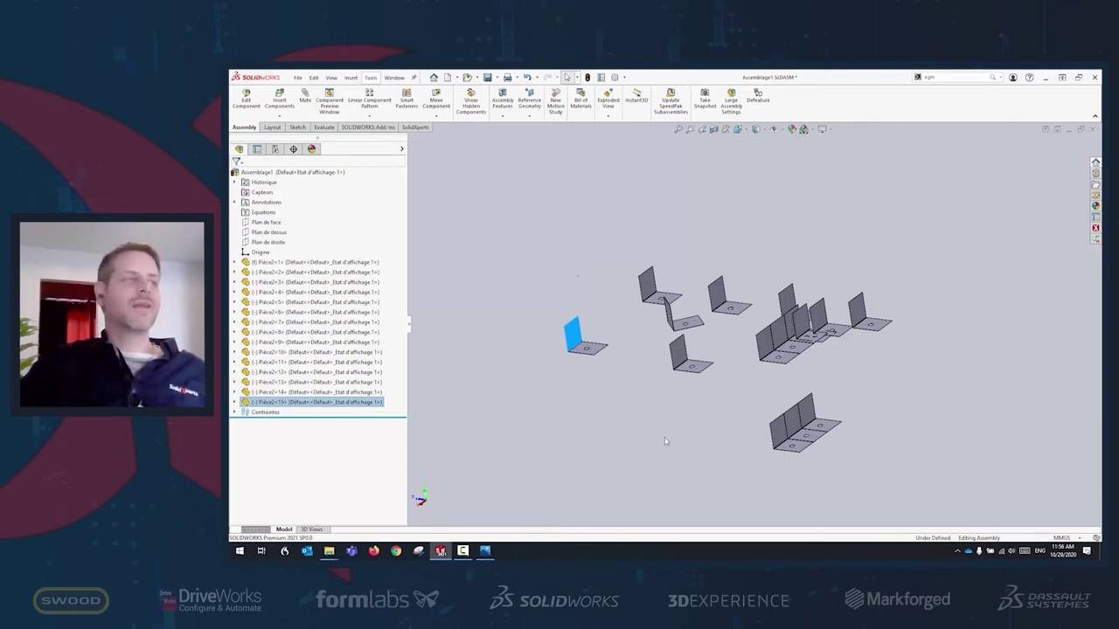
pyautogui.click(667, 391)
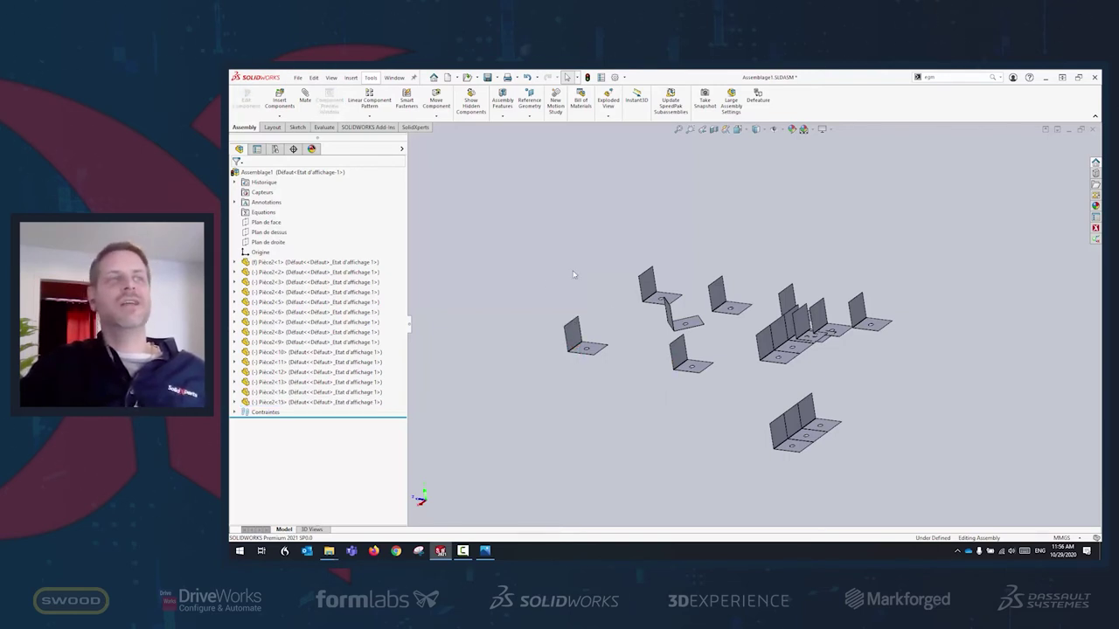
# Select the vertical faces of Pièce2<14> and Pièce2<15>, and save them as a new selection set.
pyautogui.click(649, 286)
pyautogui.keyDown('ctrl'); pyautogui.click(577, 339); pyautogui.keyUp('ctrl')
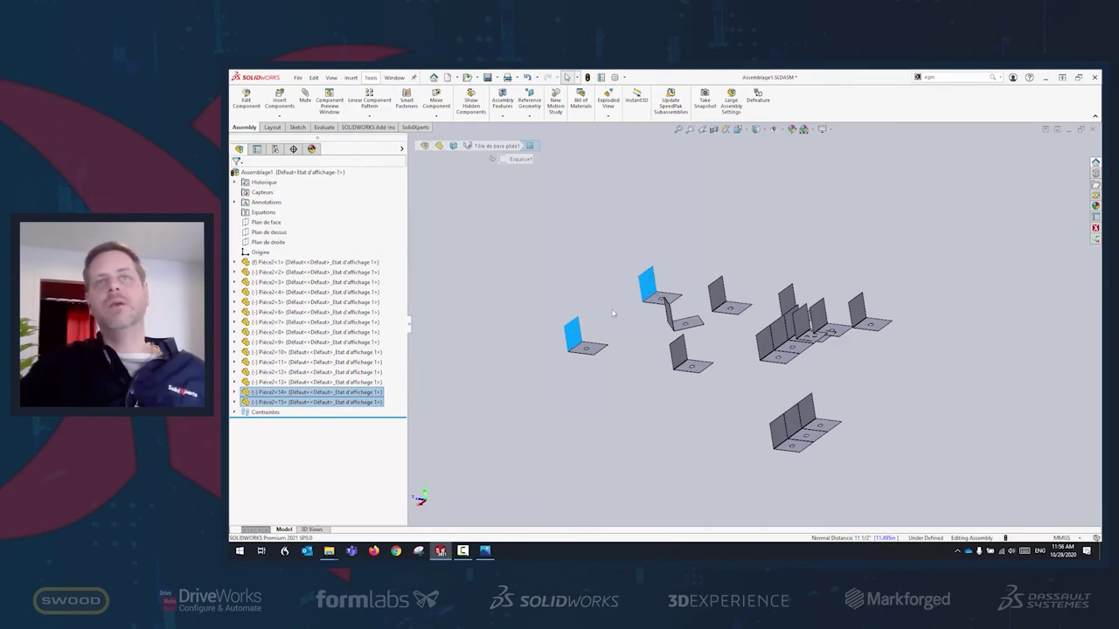
pyautogui.rightClick(573, 341)
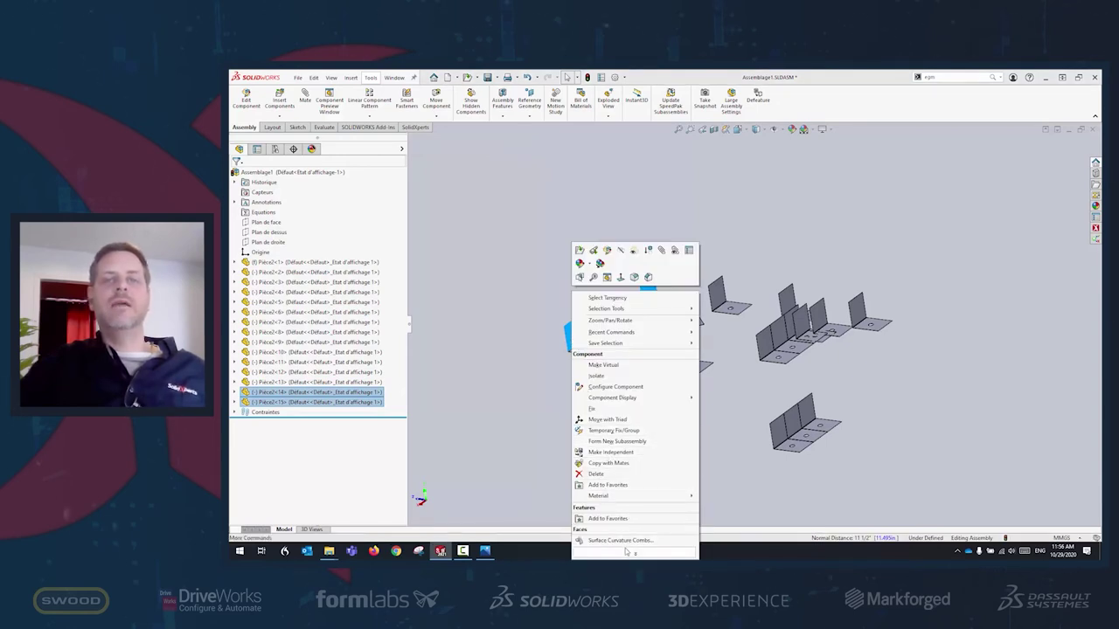
pyautogui.moveTo(635, 553)
pyautogui.scroll(-1, 606, 476)
pyautogui.scroll(-5, 606, 474)
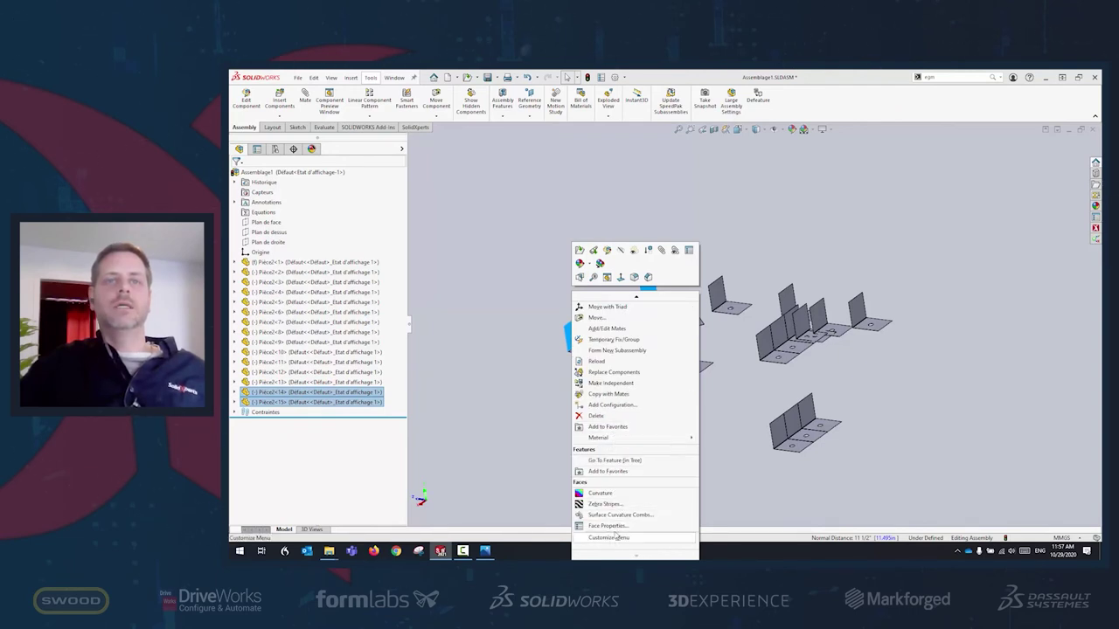
pyautogui.scroll(5, 609, 473)
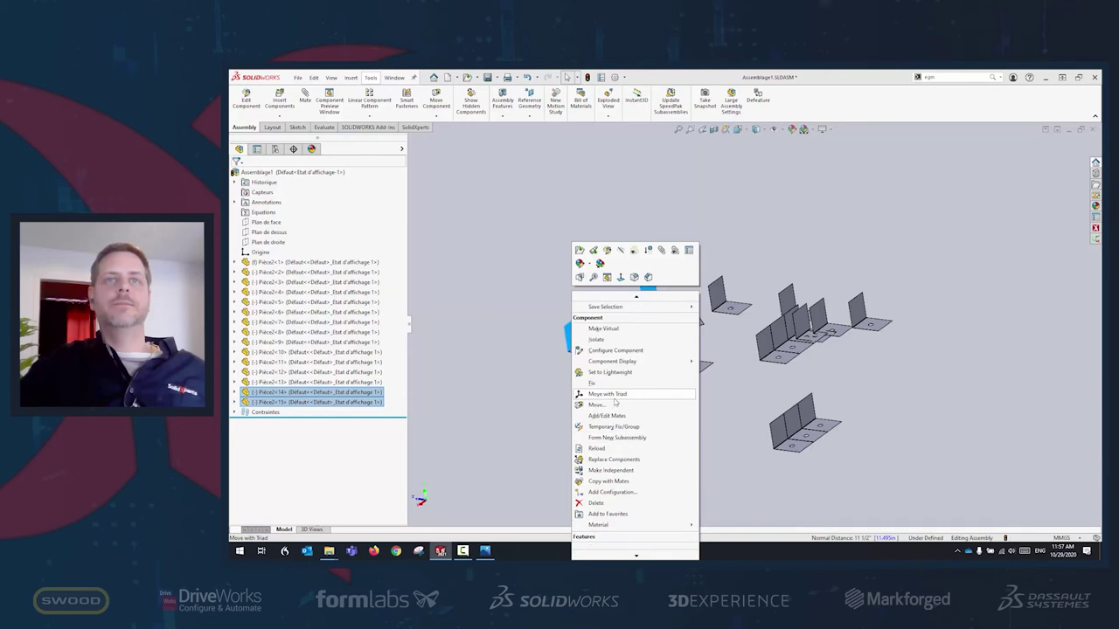
pyautogui.scroll(1, 615, 402)
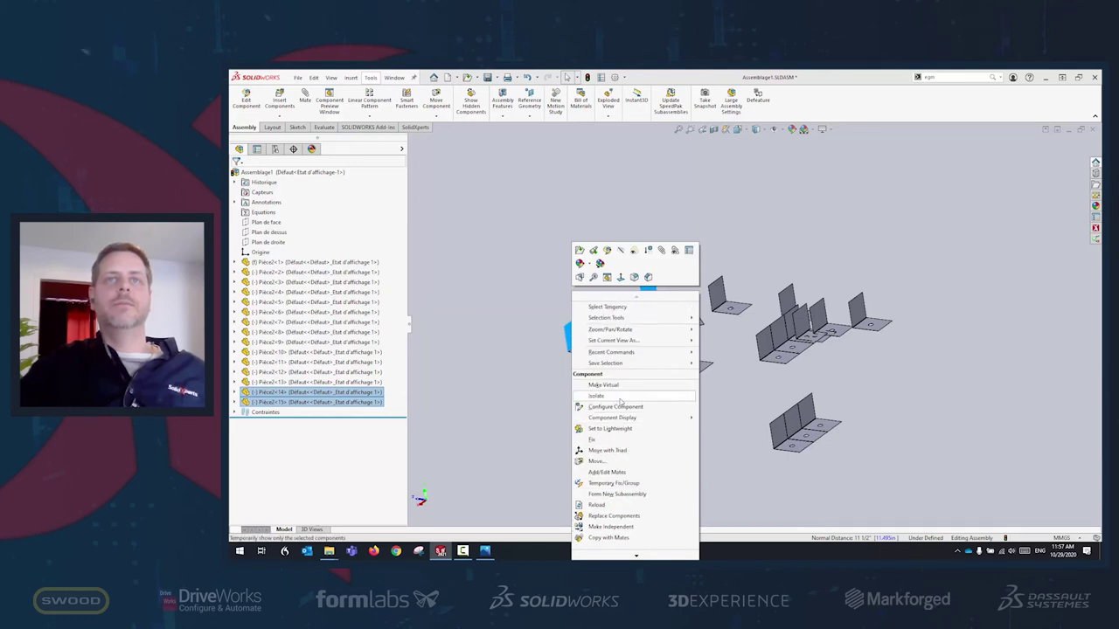
pyautogui.moveTo(664, 362)
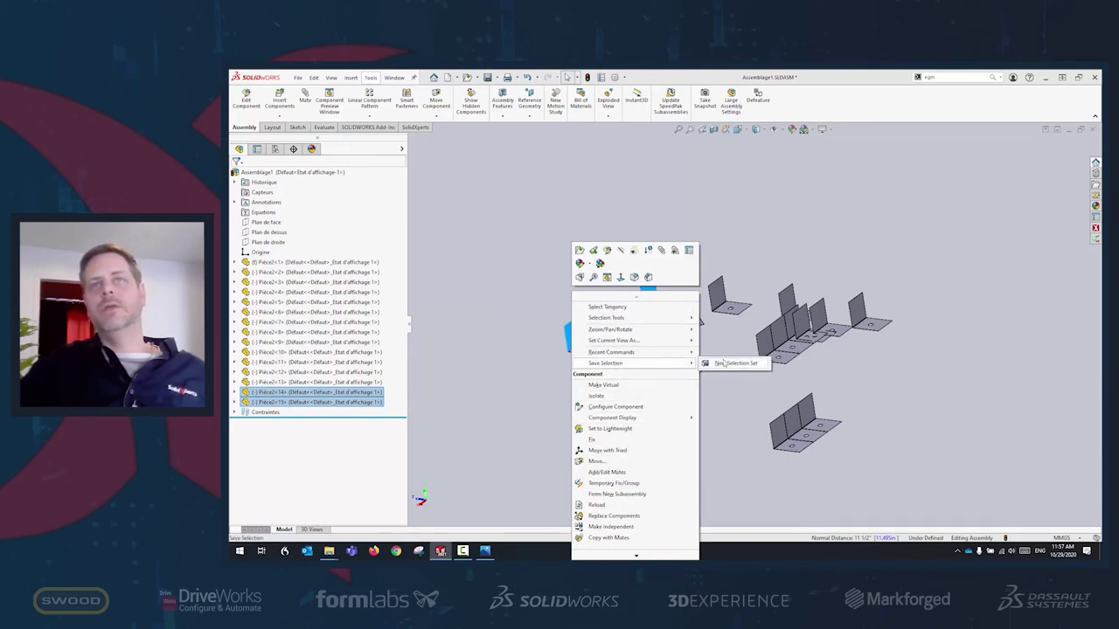
pyautogui.click(723, 363)
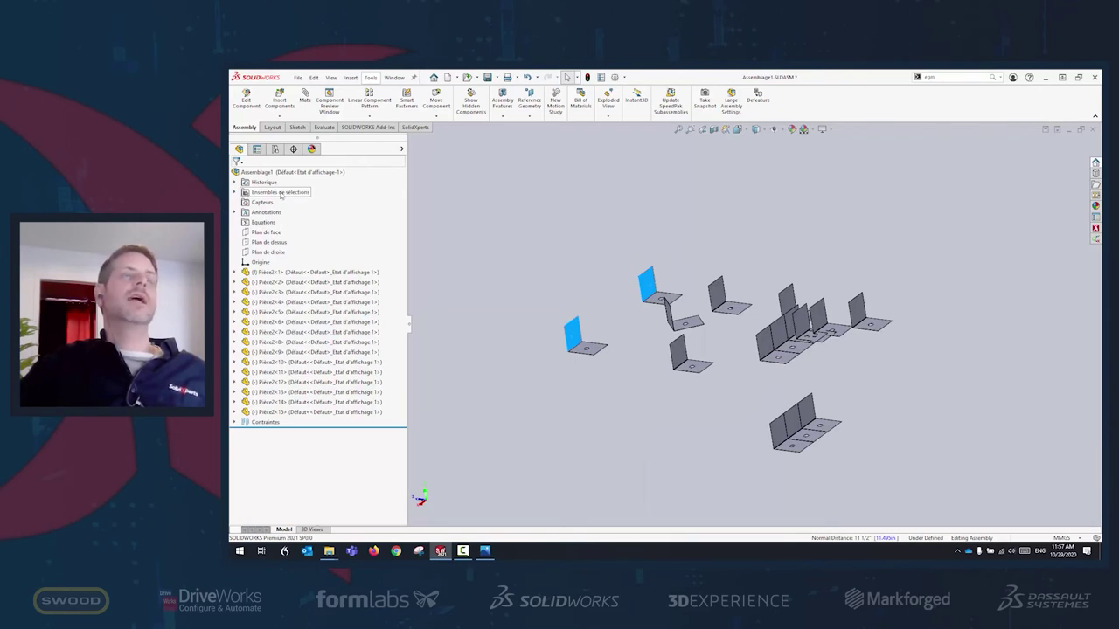
# Clear the selection, expand the Ensembles de sélections folder, and reselect the two saved faces with Selection-Set1.
pyautogui.press('Escape')
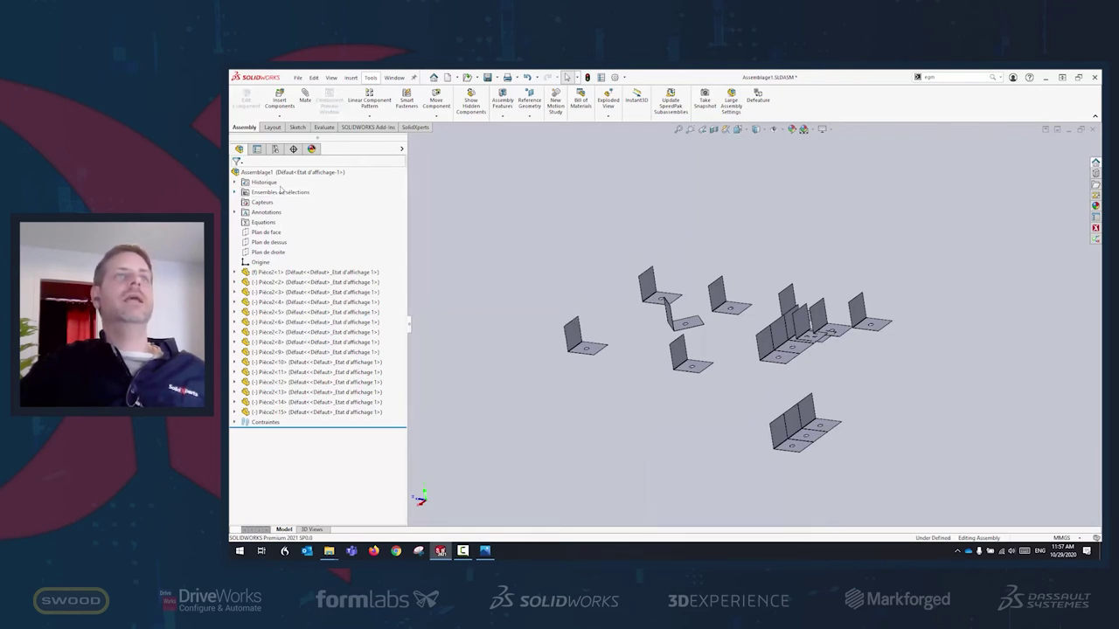
pyautogui.click(235, 193)
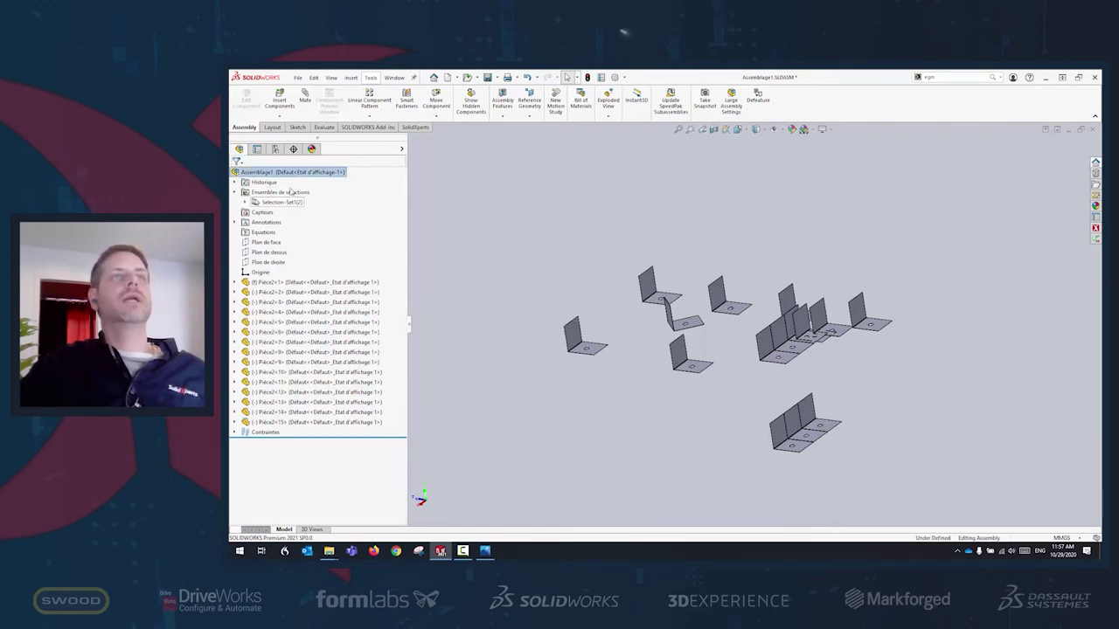
pyautogui.click(291, 203)
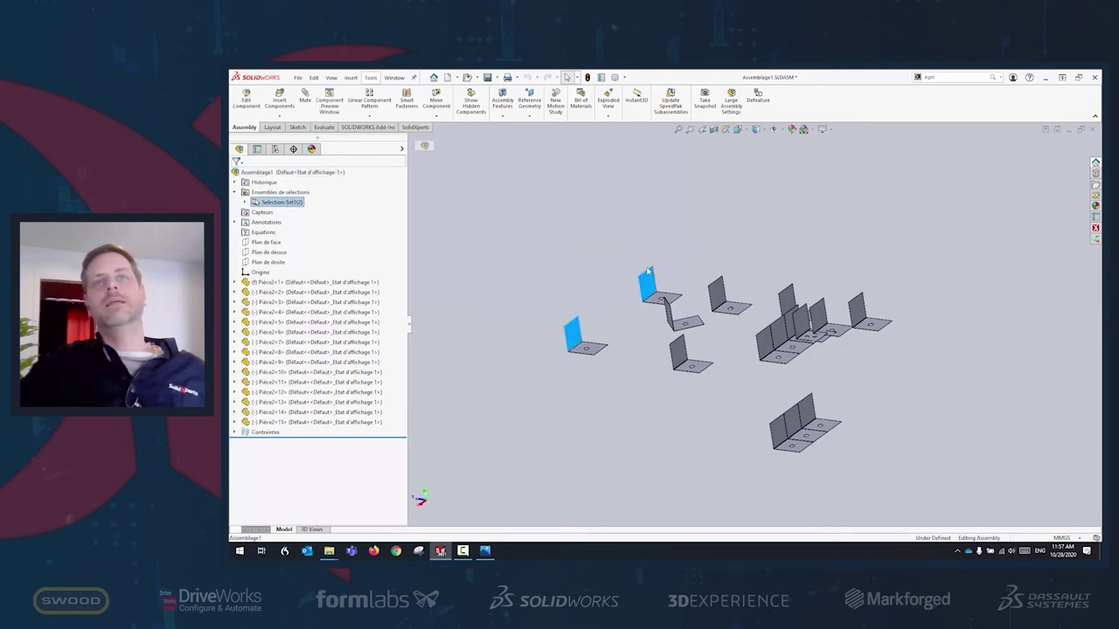
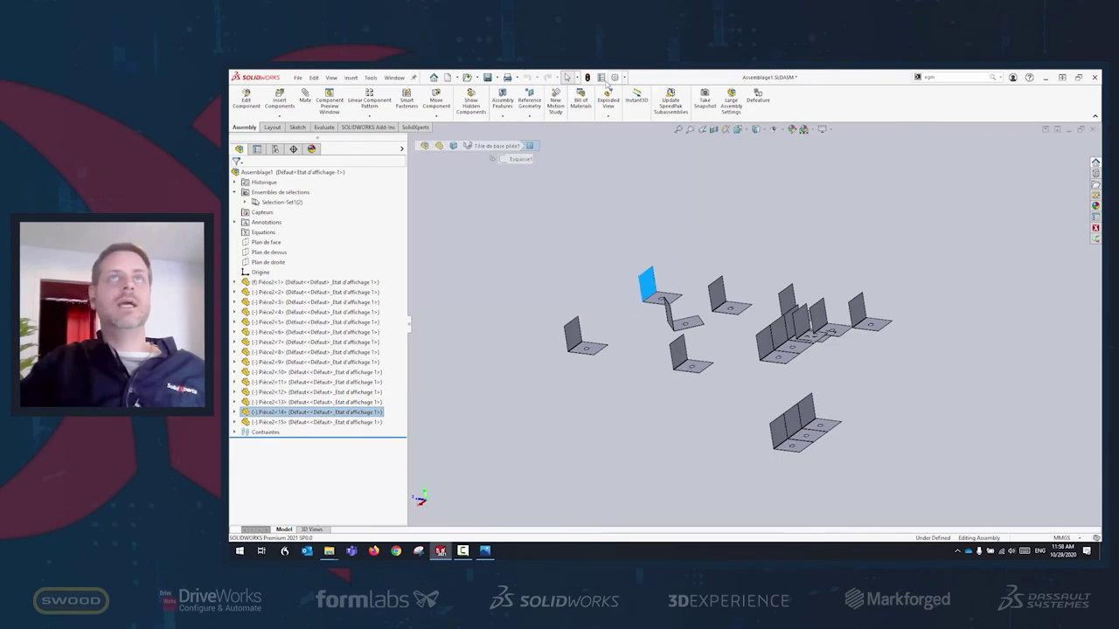
# Select all components identical to Pièce2<14>, clear the selection, and view the other component selection options without choosing one.
pyautogui.click(574, 77)
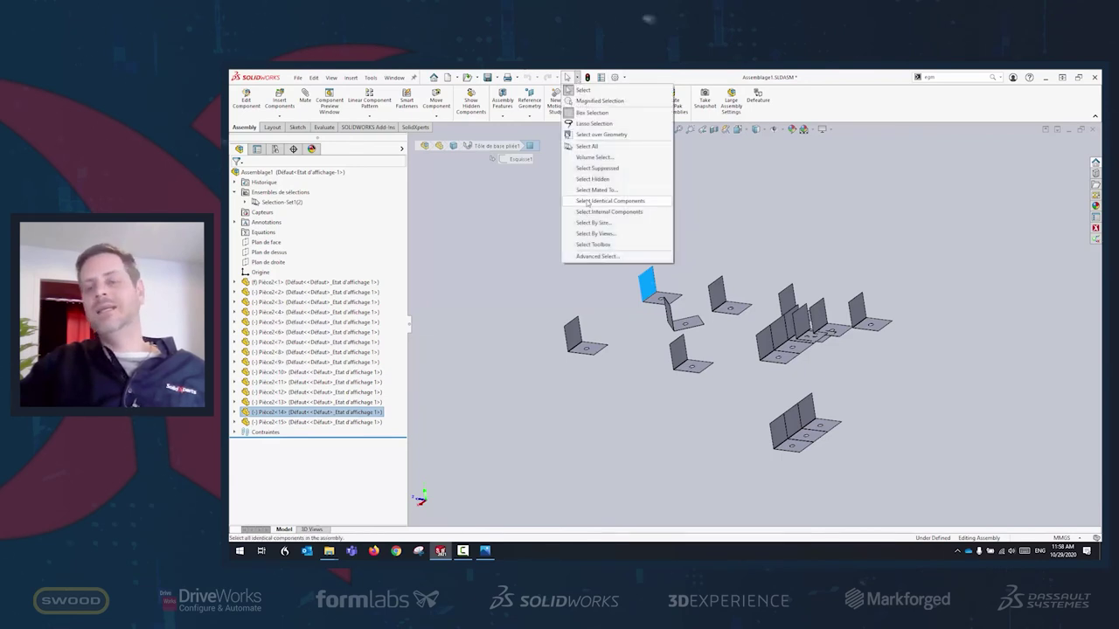
pyautogui.click(586, 201)
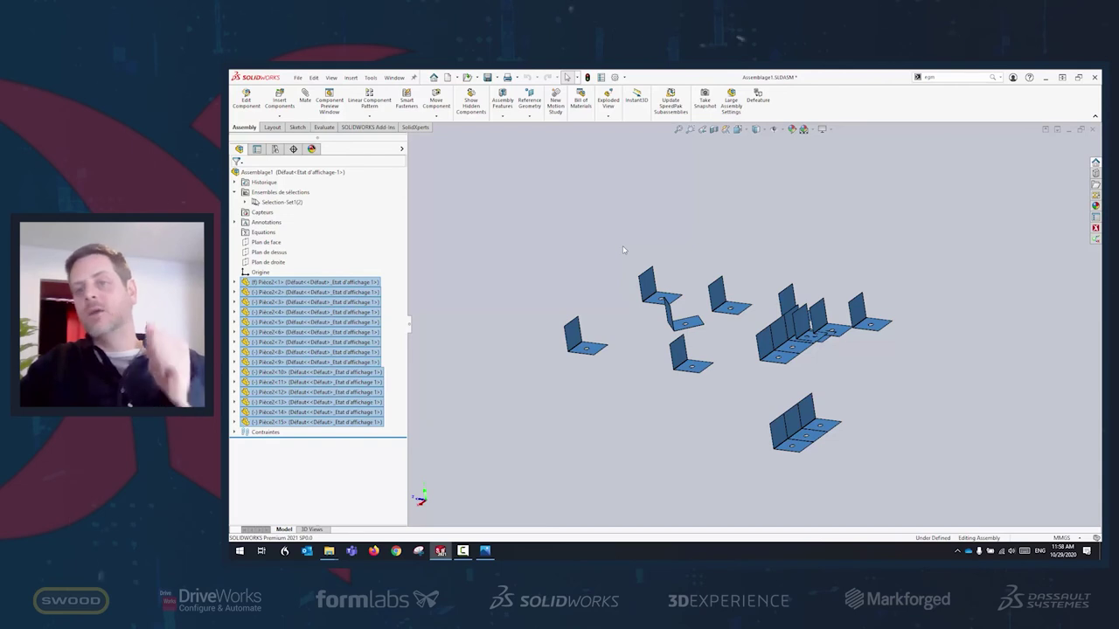
pyautogui.click(623, 250)
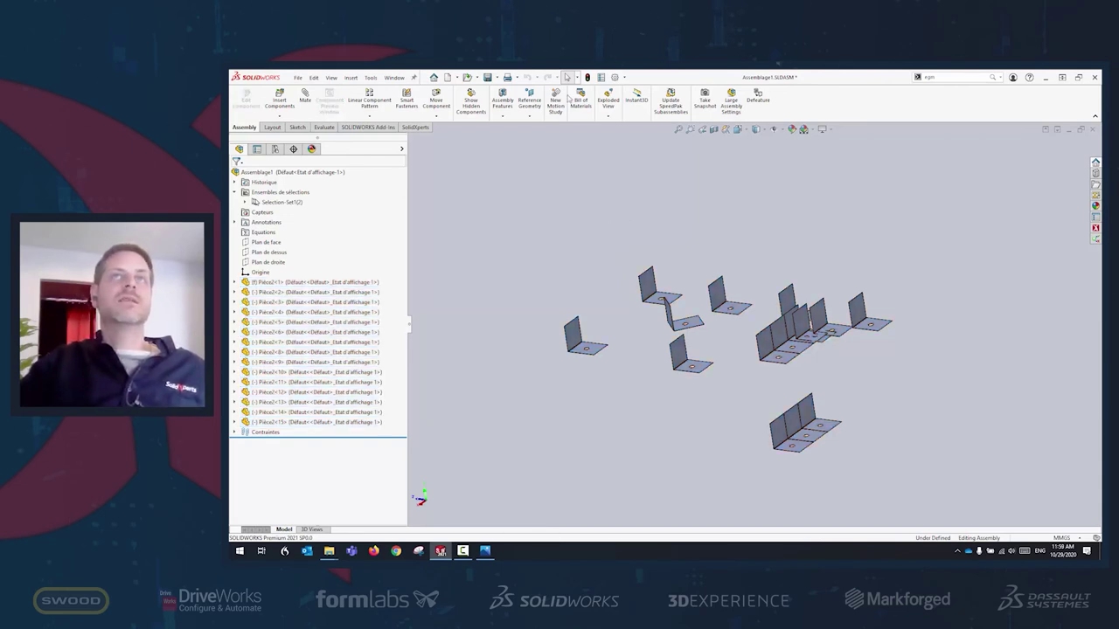
pyautogui.click(577, 77)
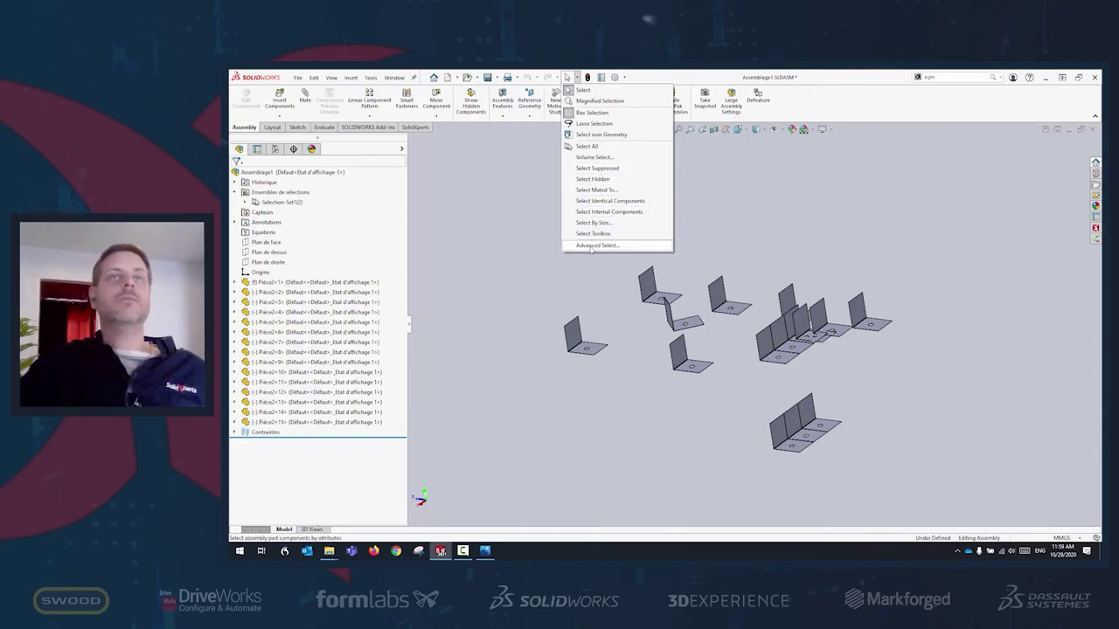
pyautogui.click(923, 241)
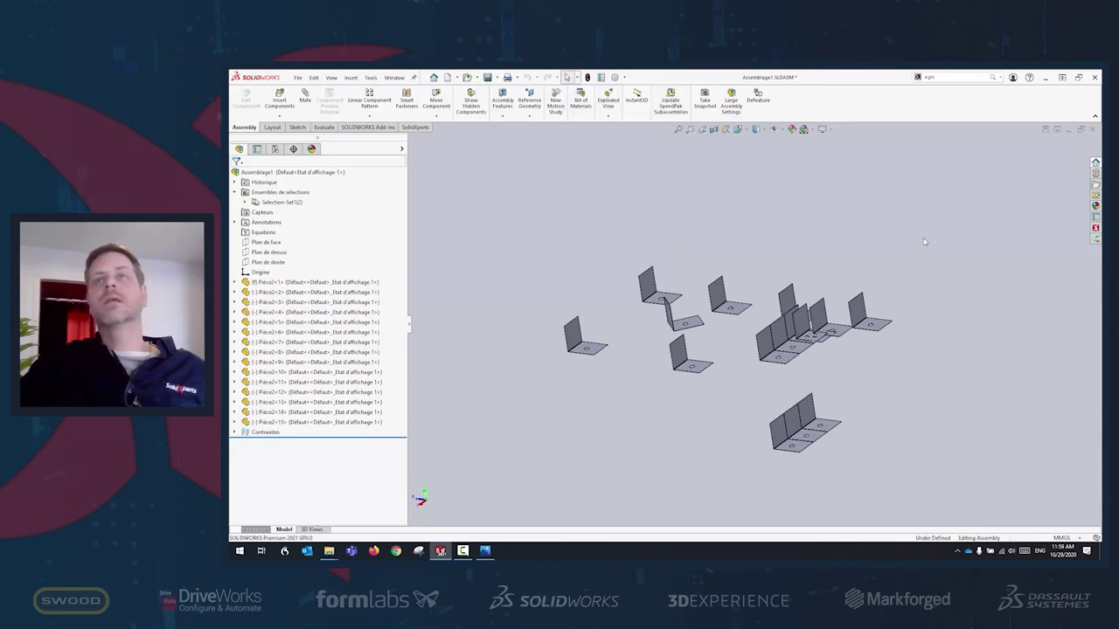
# Examine the features and sketches of Pièce2<3> under Tôle de base pliée1 and the extruded cut, and collapse the component.
pyautogui.click(253, 162)
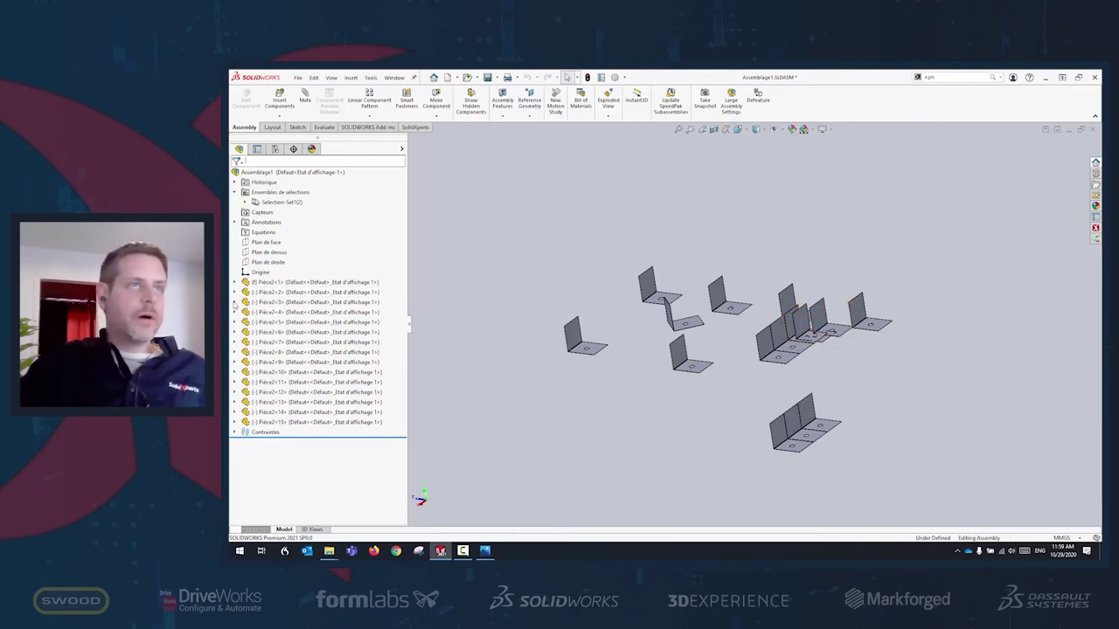
pyautogui.click(234, 301)
pyautogui.click(246, 431)
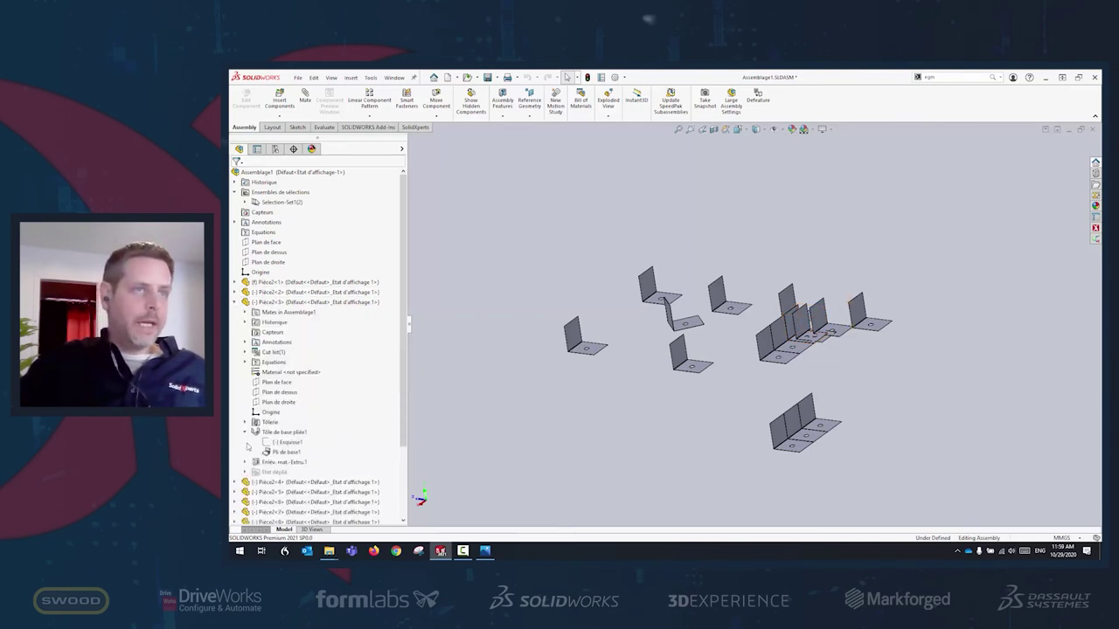
pyautogui.click(244, 461)
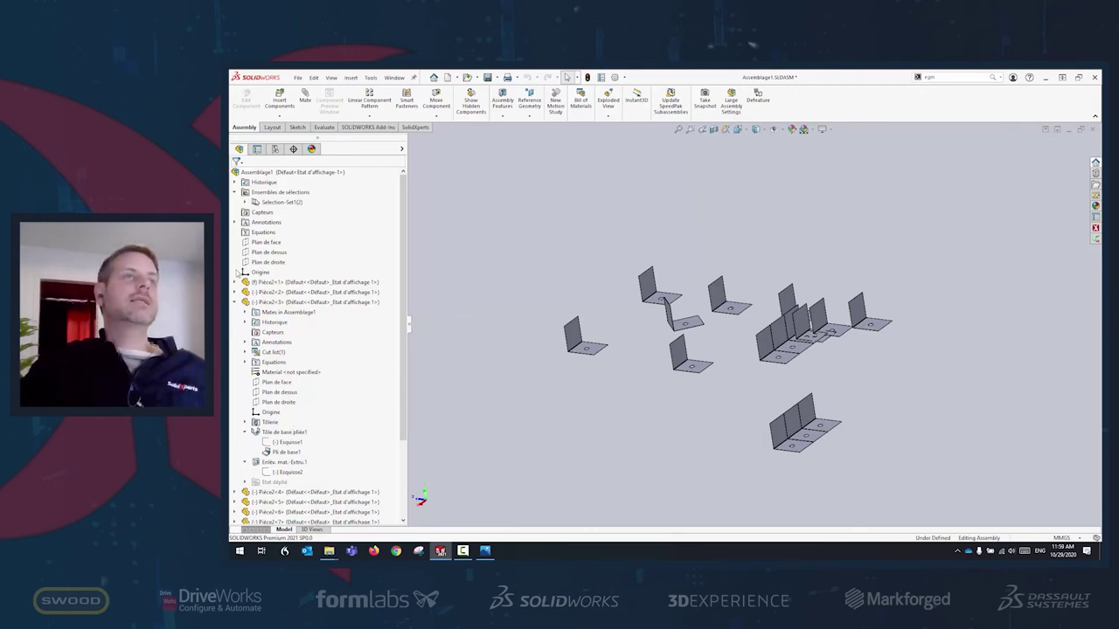
pyautogui.click(235, 302)
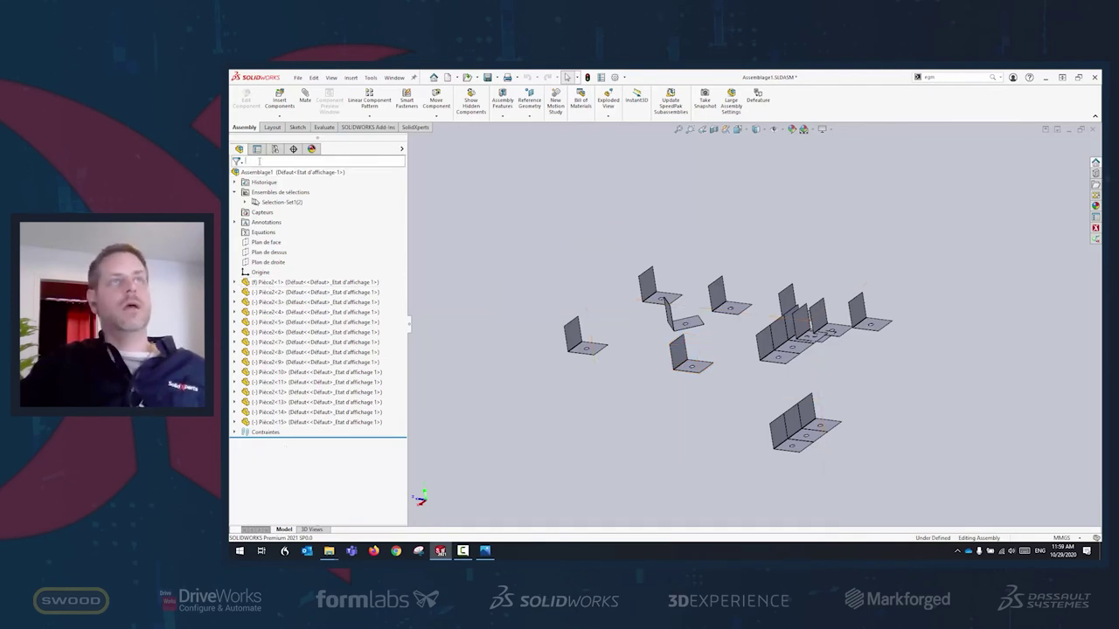
# Filter the feature tree by "esquiss", show Esquisse2 of Pièce2<9>, and collapse the tree.
pyautogui.click(259, 163)
pyautogui.write('esquisse')
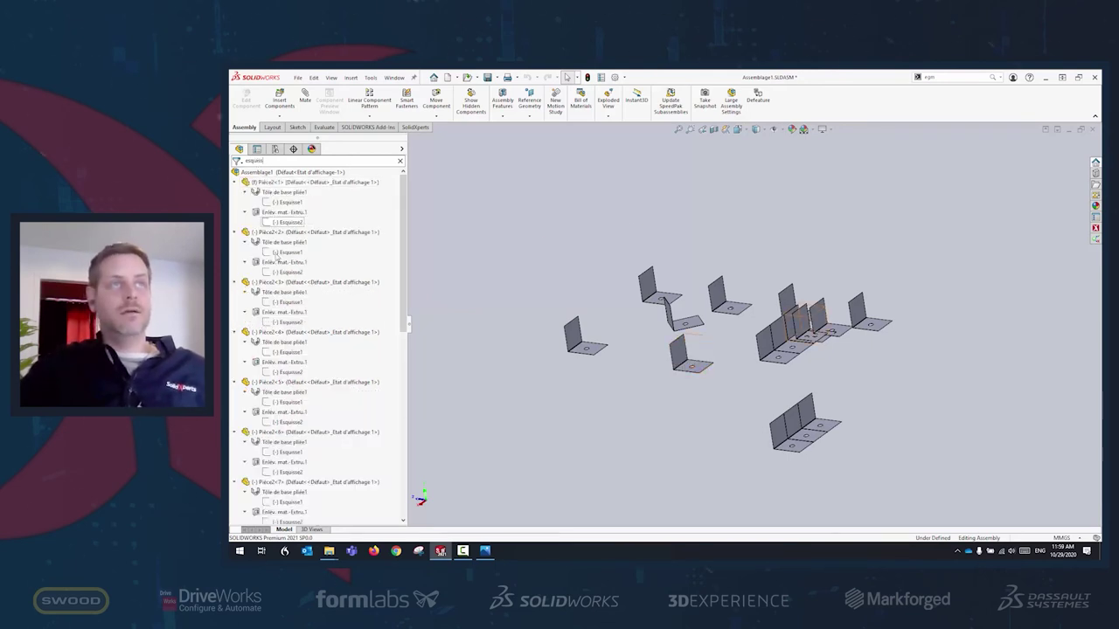
pyautogui.scroll(-5, 291, 453)
pyautogui.scroll(-8, 291, 450)
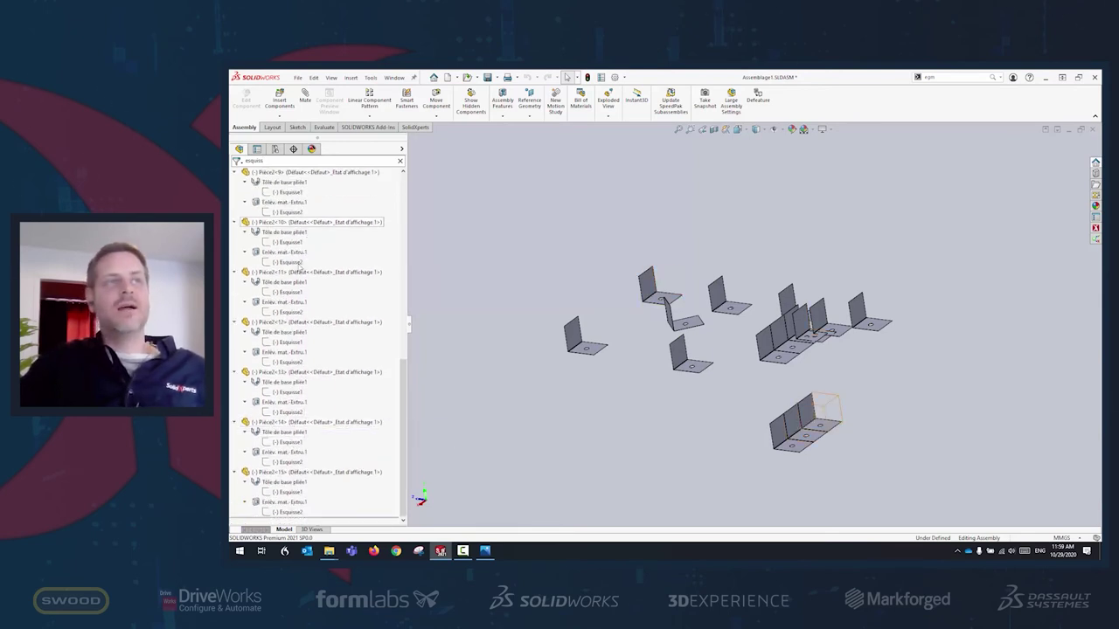
pyautogui.click(275, 212)
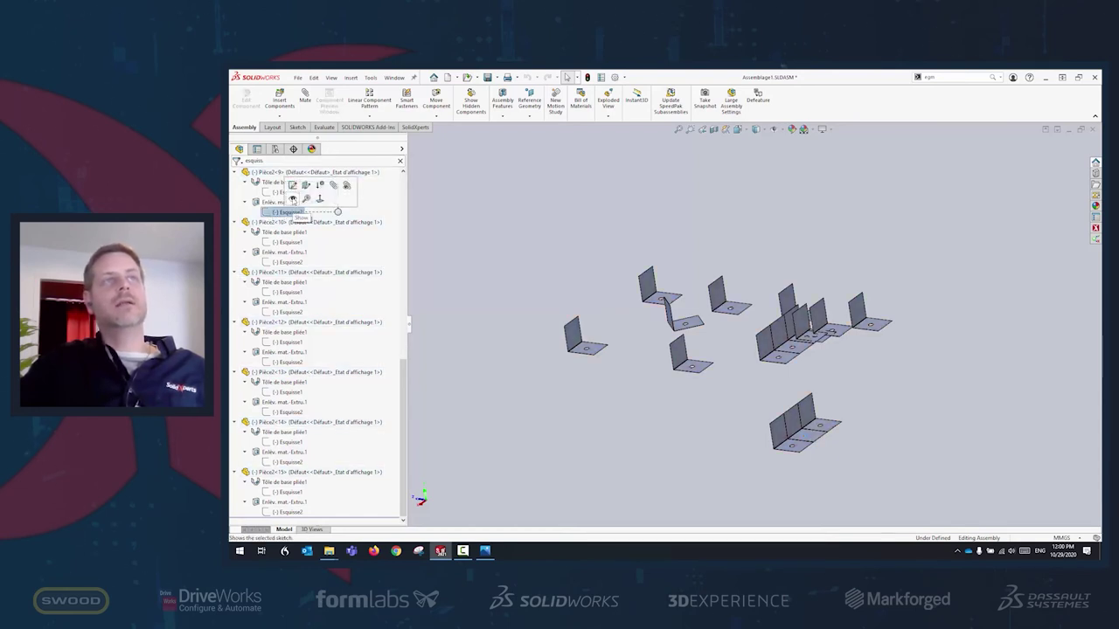
pyautogui.hotkey('shift', 'c')
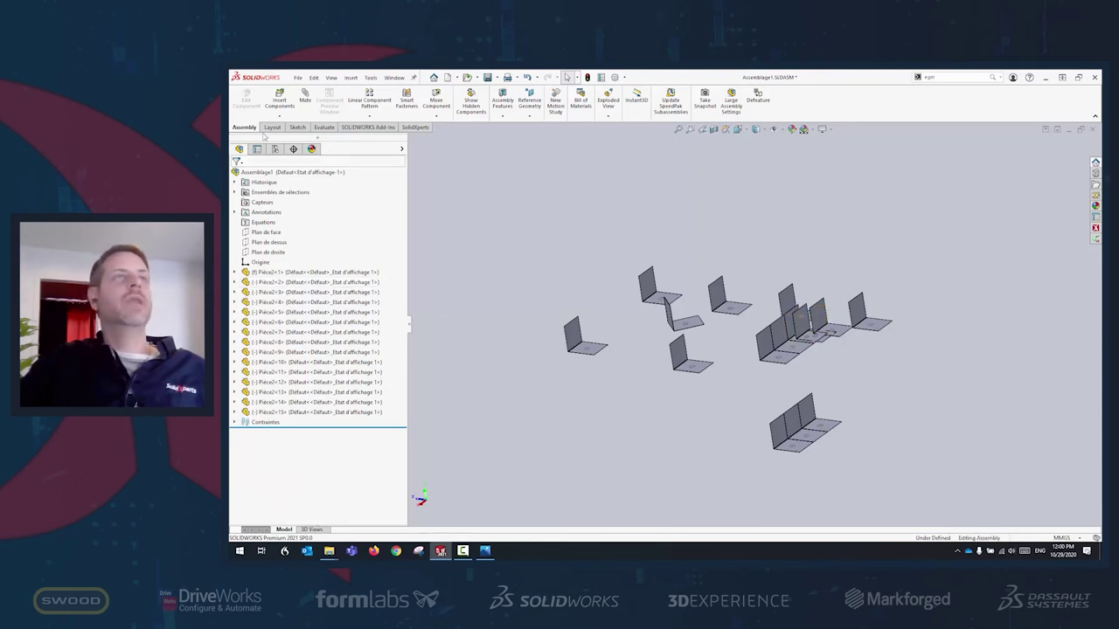
# Filter the feature tree by "esqui" to list the sketches of every component.
pyautogui.click(266, 162)
pyautogui.write('esqui')
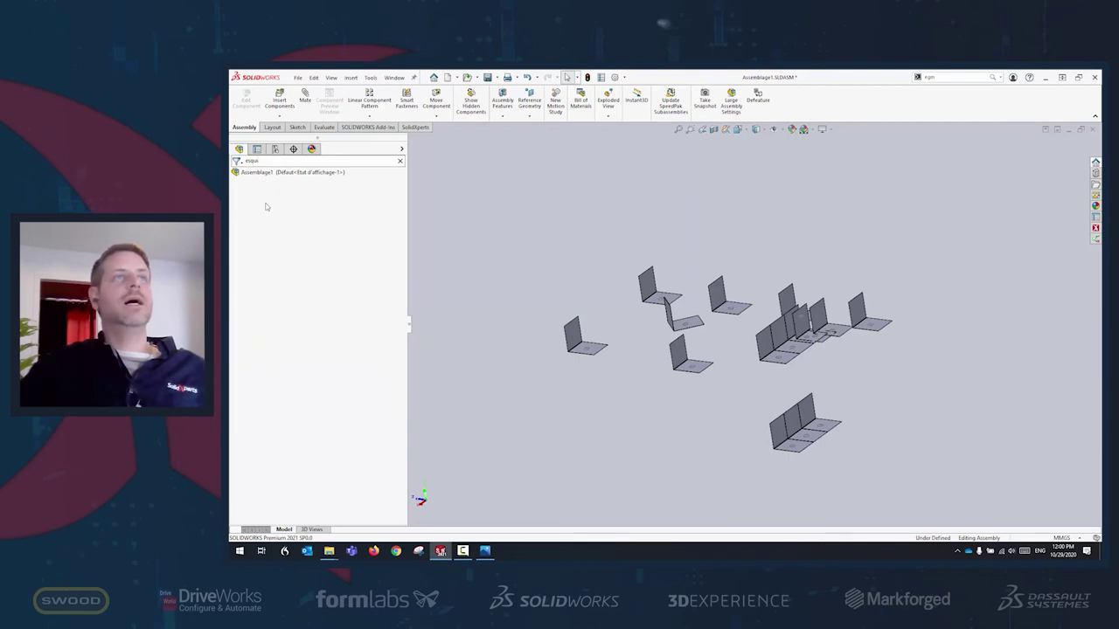
pyautogui.click(399, 162)
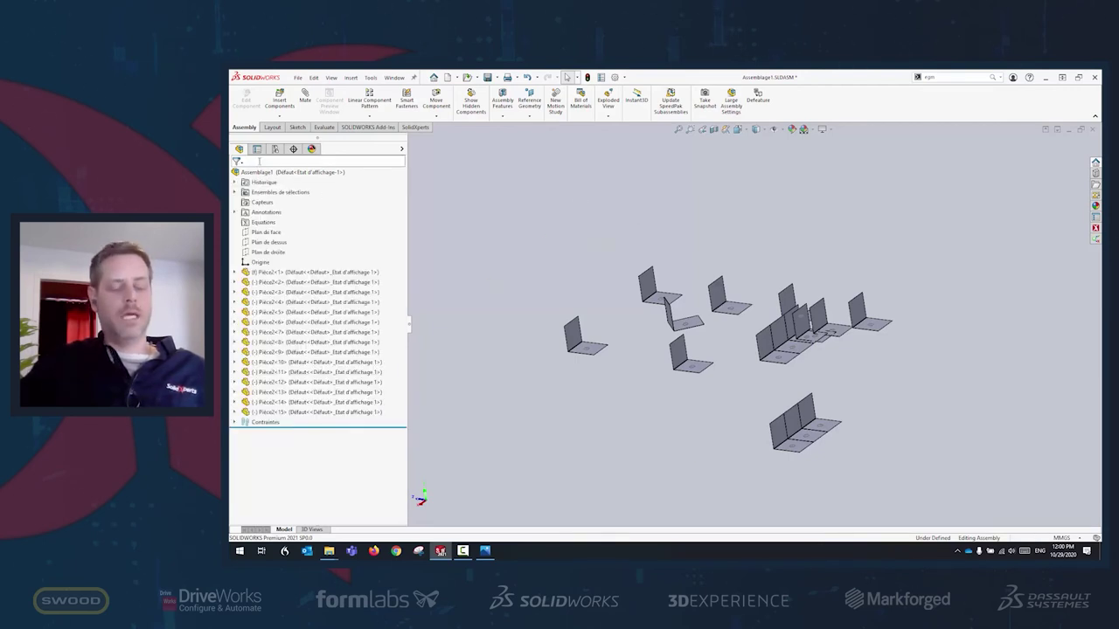
pyautogui.write('m')
pyautogui.press('BackSpace')
pyautogui.write('esqui')
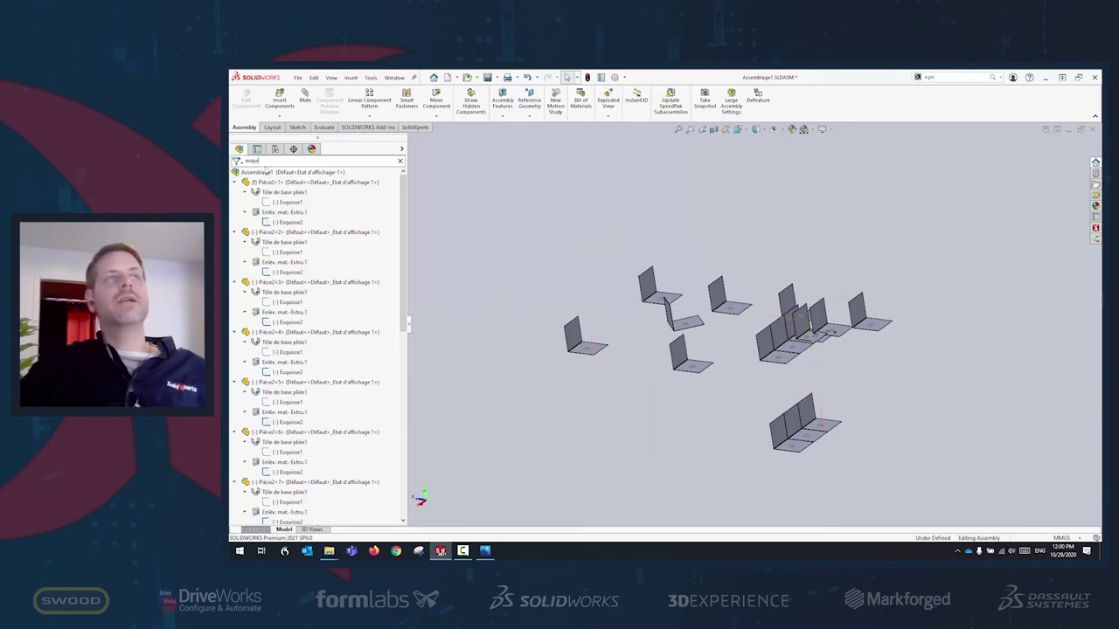
# Clear the sketch filter to restore the full feature tree.
pyautogui.doubleClick(255, 161)
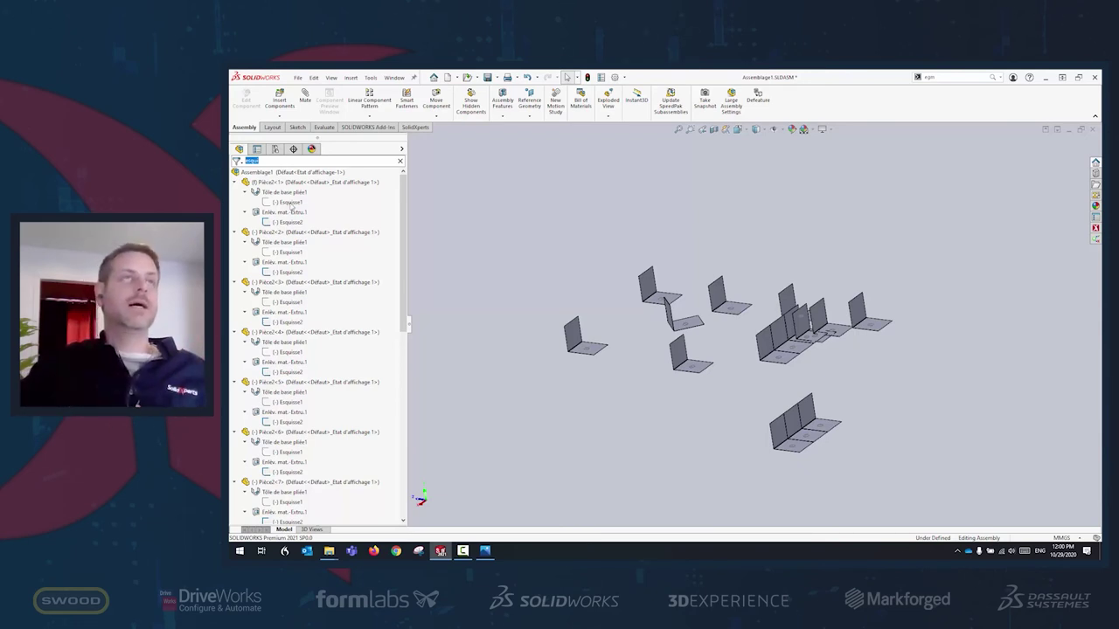
pyautogui.click(265, 161)
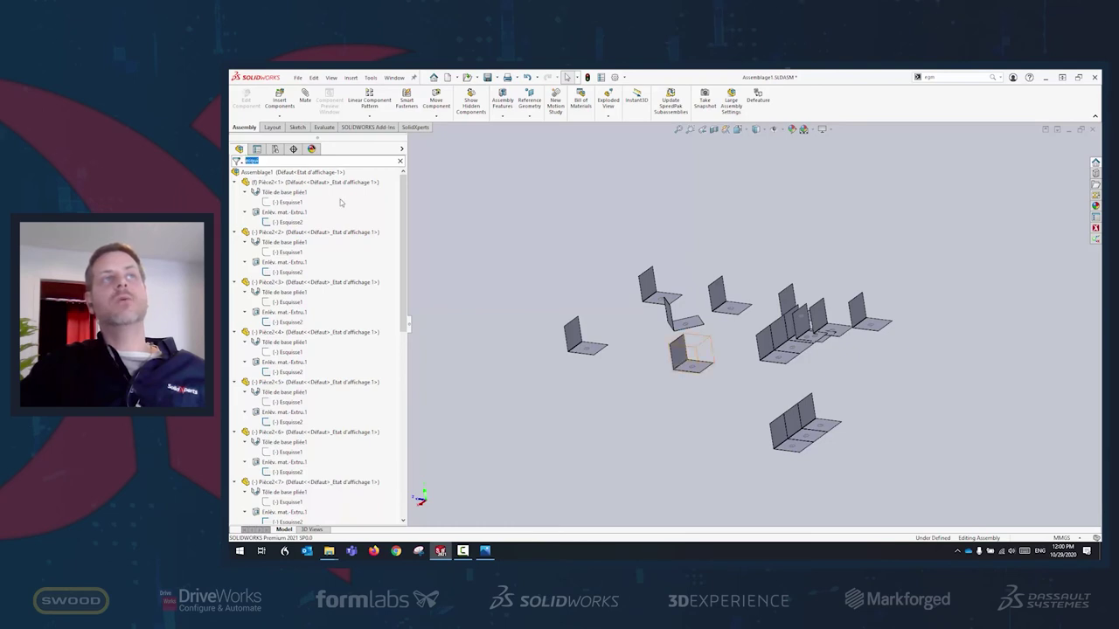
pyautogui.click(249, 161)
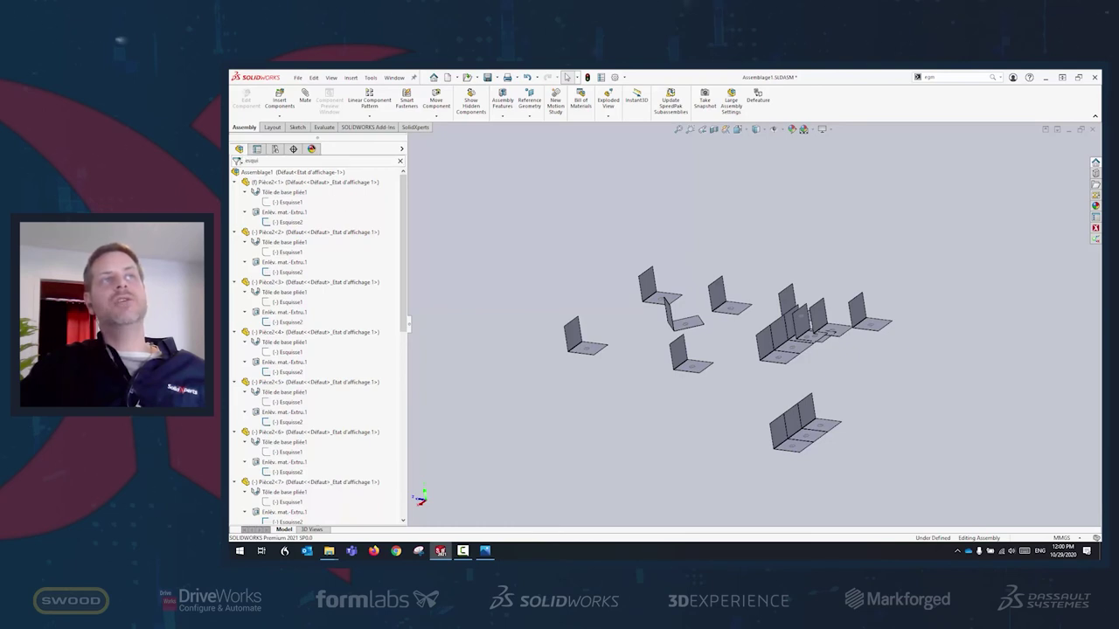
pyautogui.click(400, 161)
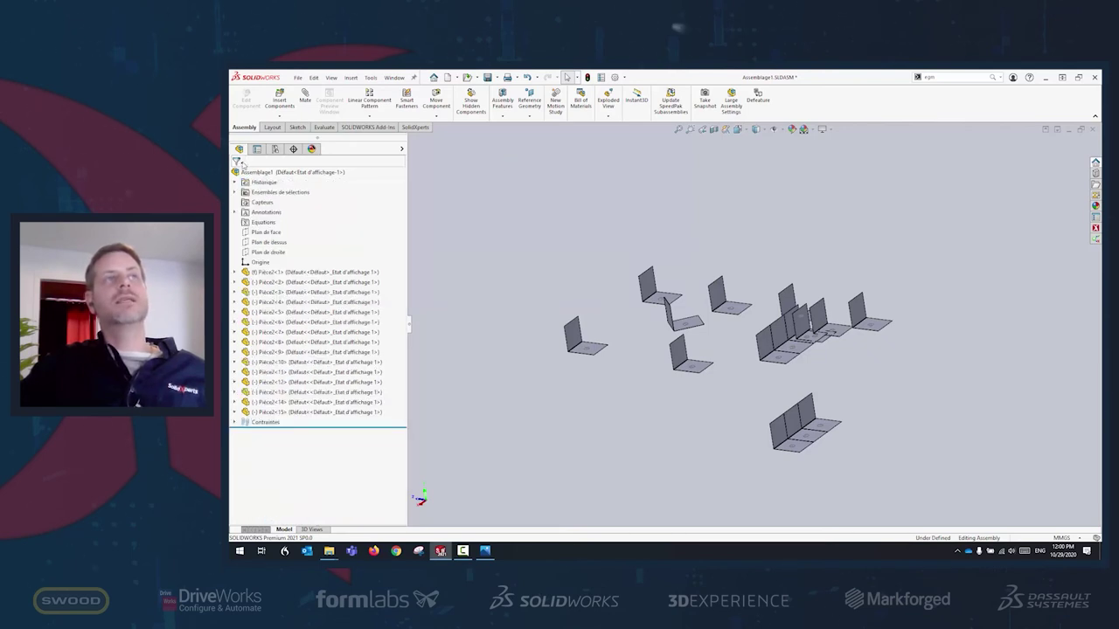
pyautogui.click(274, 162)
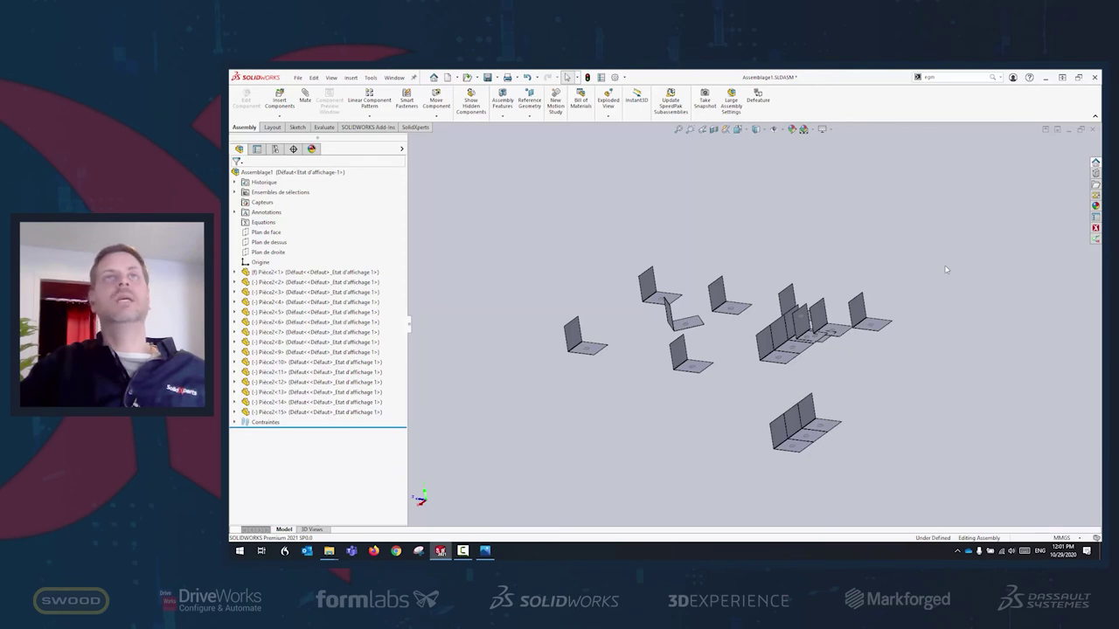
# Close Assemblage1 without saving the changes and open the recent assembly Import.SLDASM.
pyautogui.click(1093, 129)
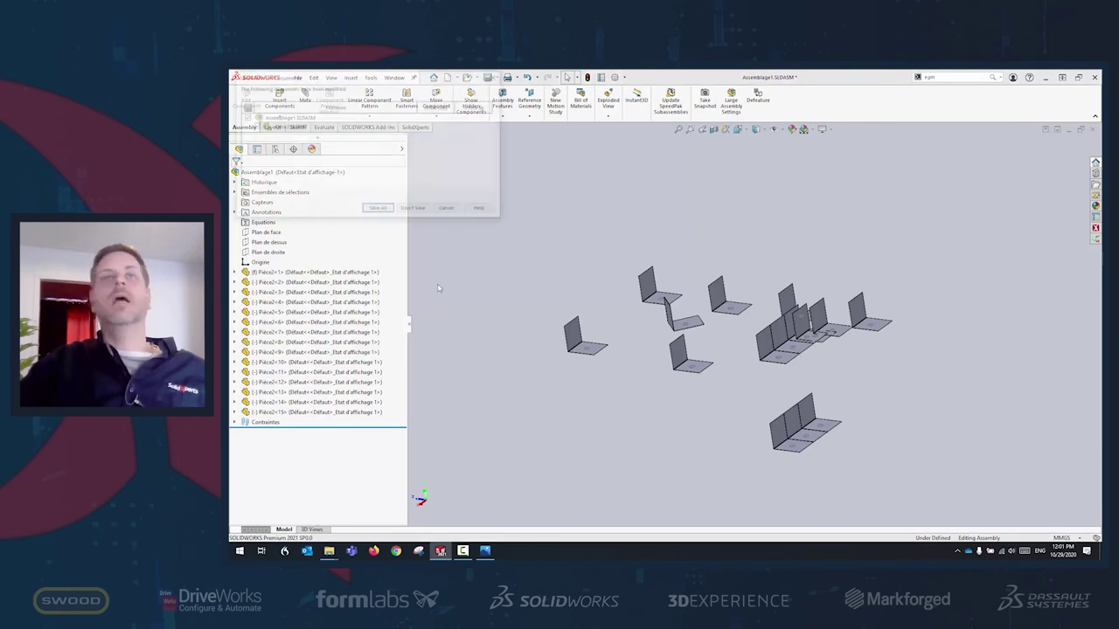
pyautogui.click(414, 210)
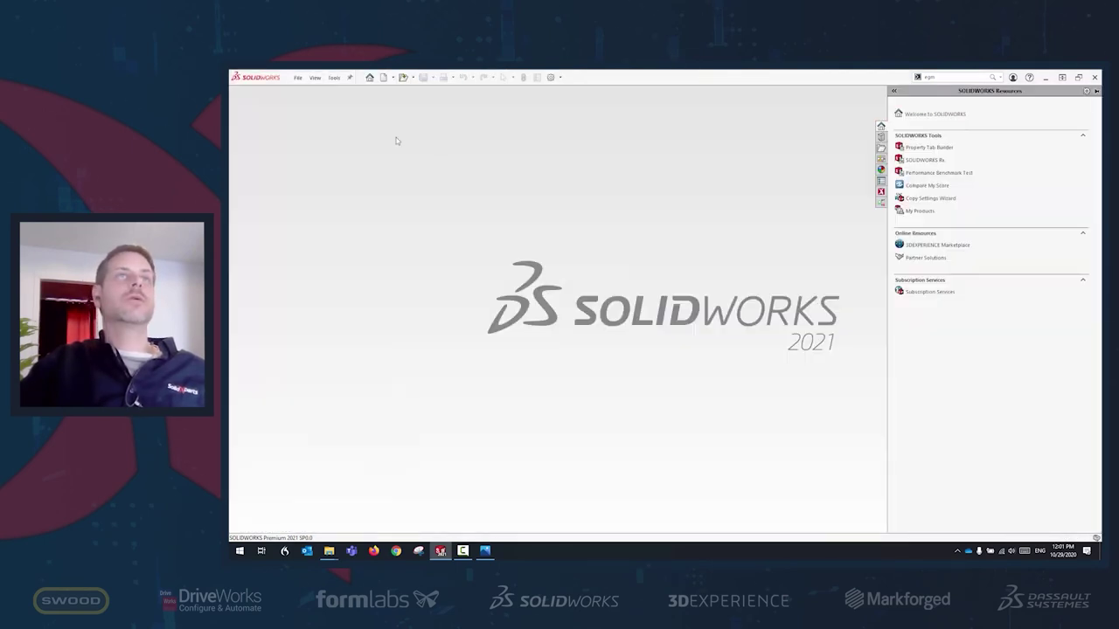
pyautogui.click(295, 77)
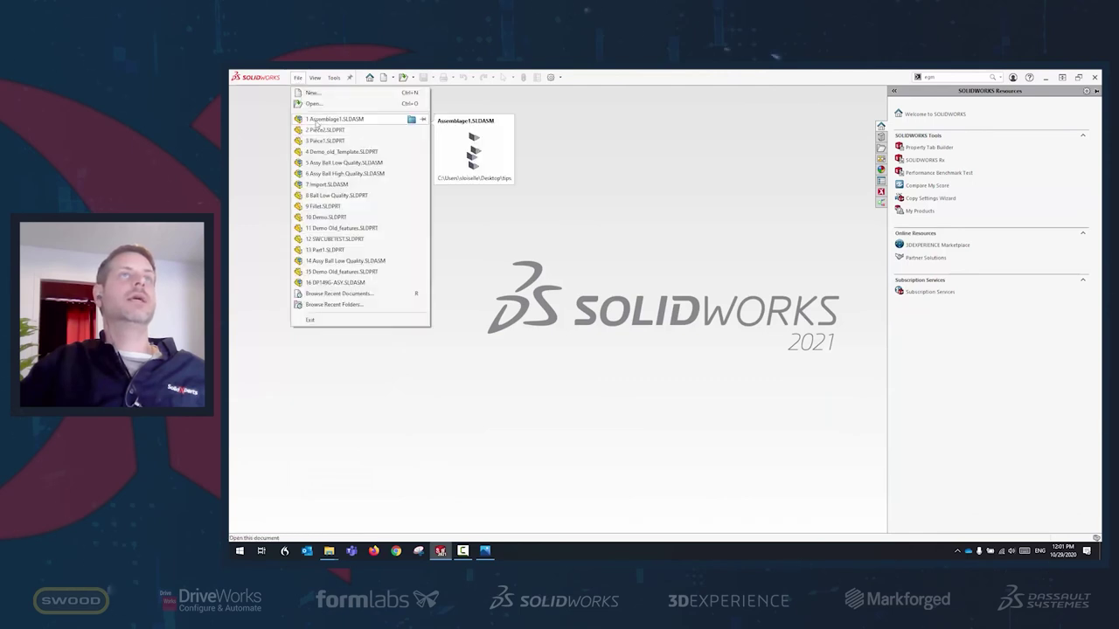
pyautogui.click(327, 184)
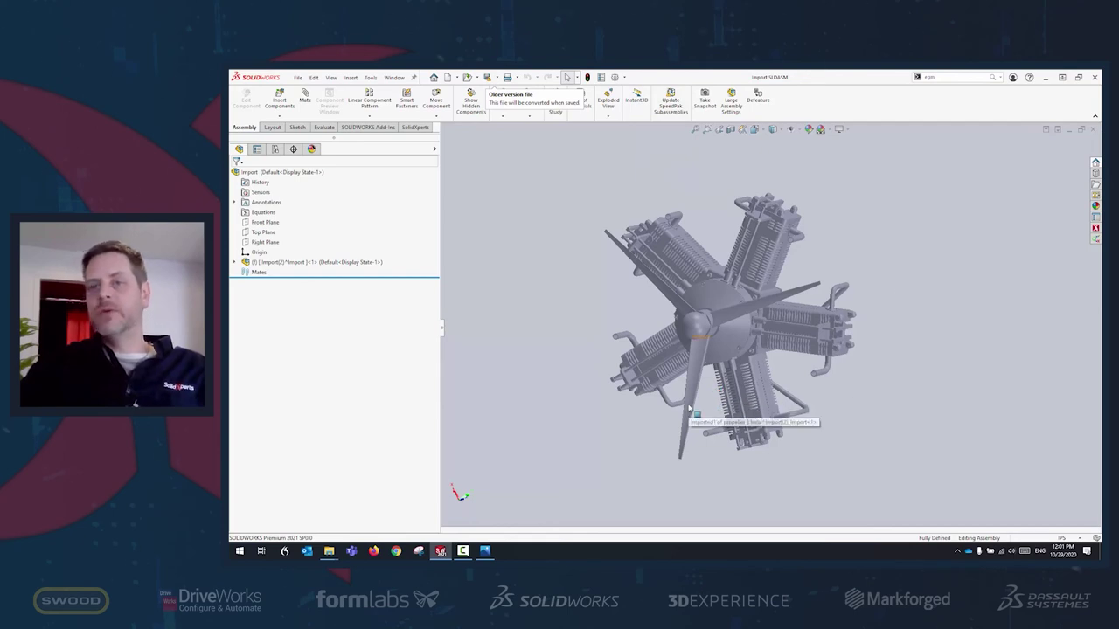
# Expand the Import(2) subassembly down to the cam cam eccentric part, highlight its Imported1 feature, and clear the selection.
pyautogui.click(234, 264)
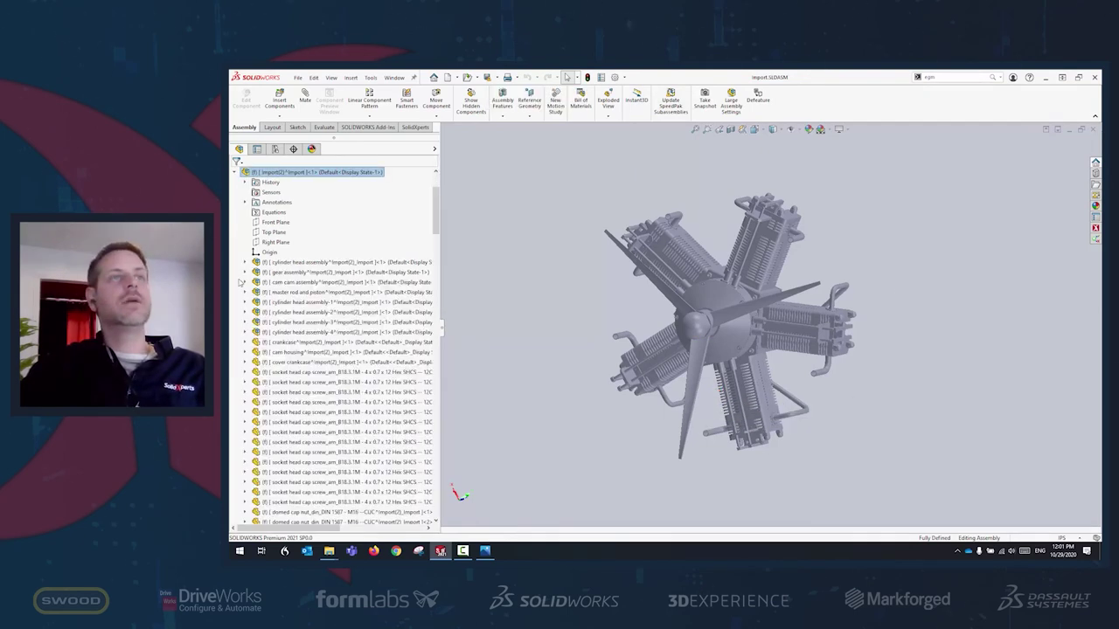
pyautogui.click(245, 282)
pyautogui.click(255, 374)
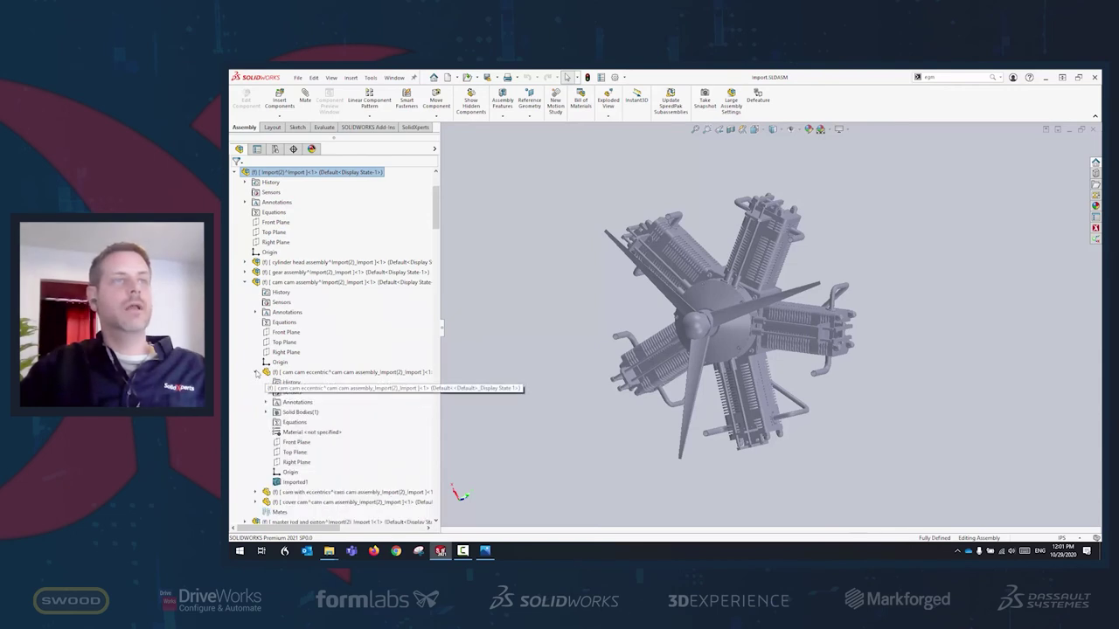
pyautogui.click(295, 482)
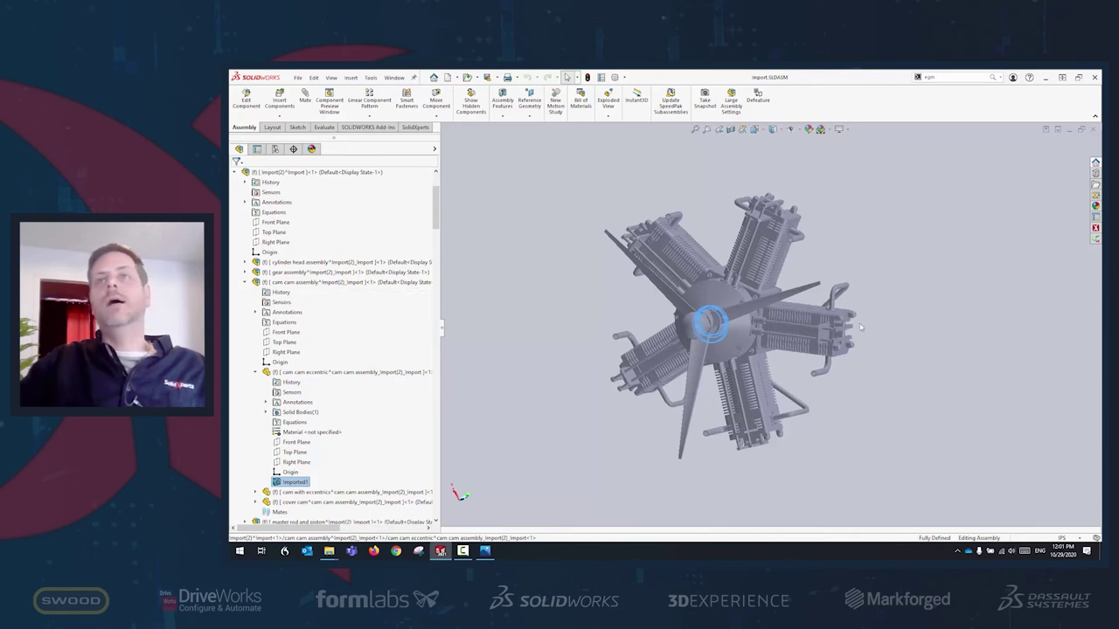
pyautogui.press('Escape')
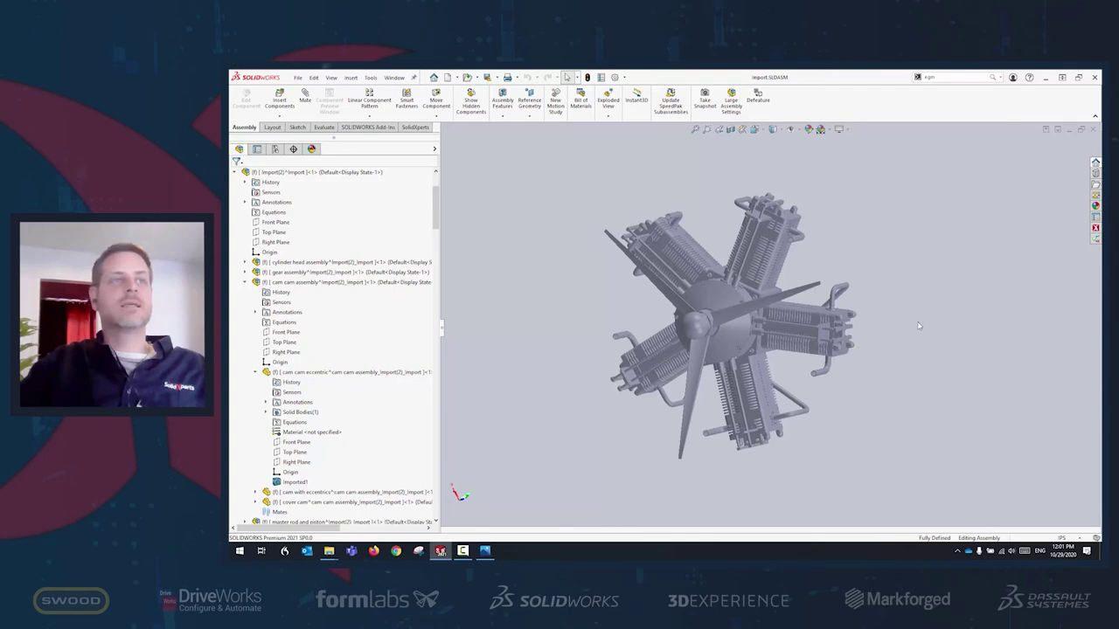
# Select a socket head cap screw on the engine's front cover to locate it in the feature tree.
pyautogui.scroll(-3, 769, 237)
pyautogui.scroll(-4, 770, 238)
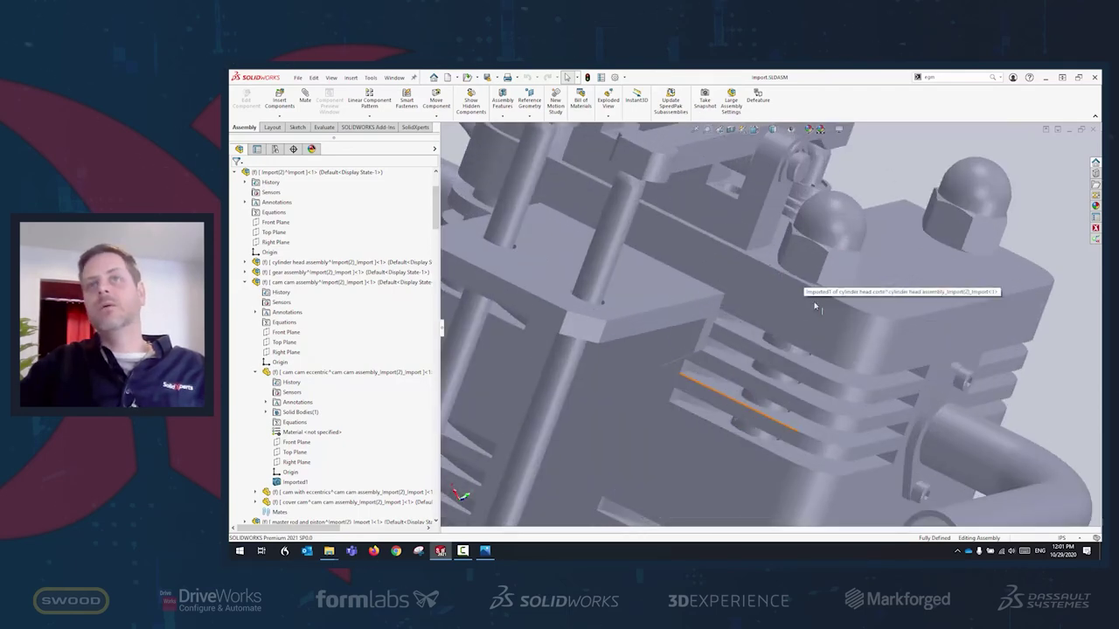
pyautogui.scroll(2, 799, 297)
pyautogui.scroll(5, 773, 346)
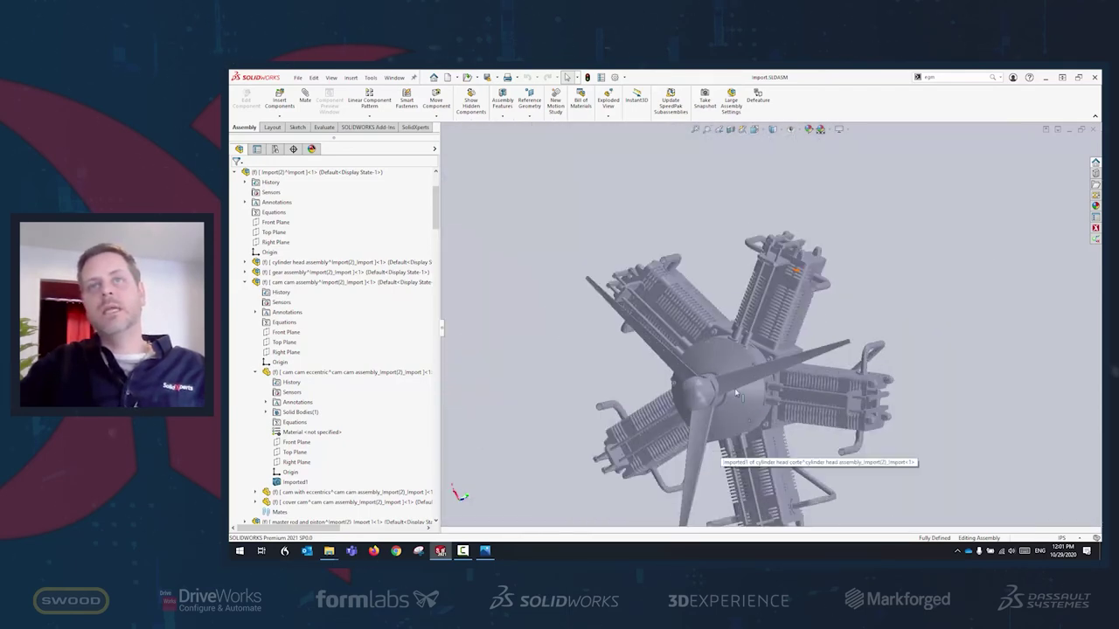
pyautogui.scroll(-6, 536, 198)
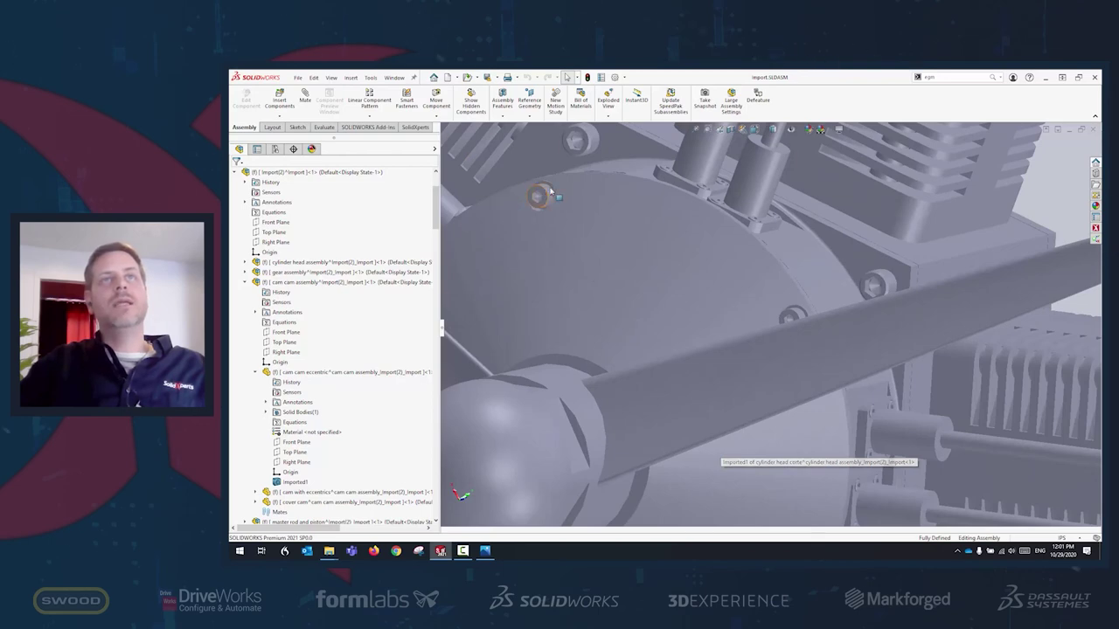
pyautogui.click(538, 196)
pyautogui.scroll(-3, 727, 332)
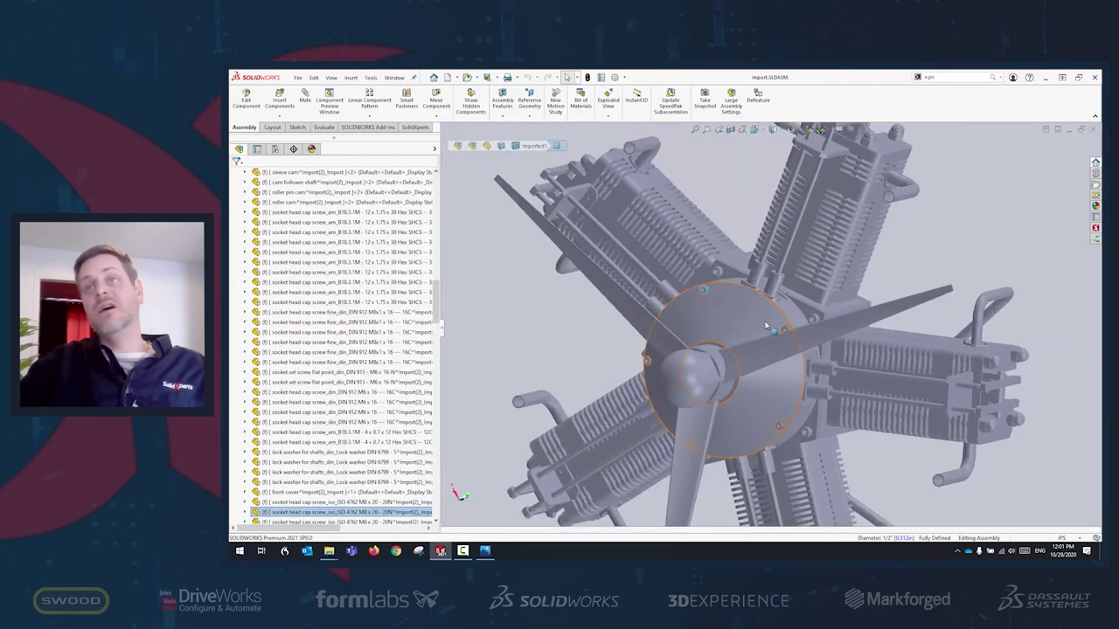
# Examine the whole radial engine and its cylinders up close.
pyautogui.scroll(5, 769, 358)
pyautogui.scroll(-2, 782, 360)
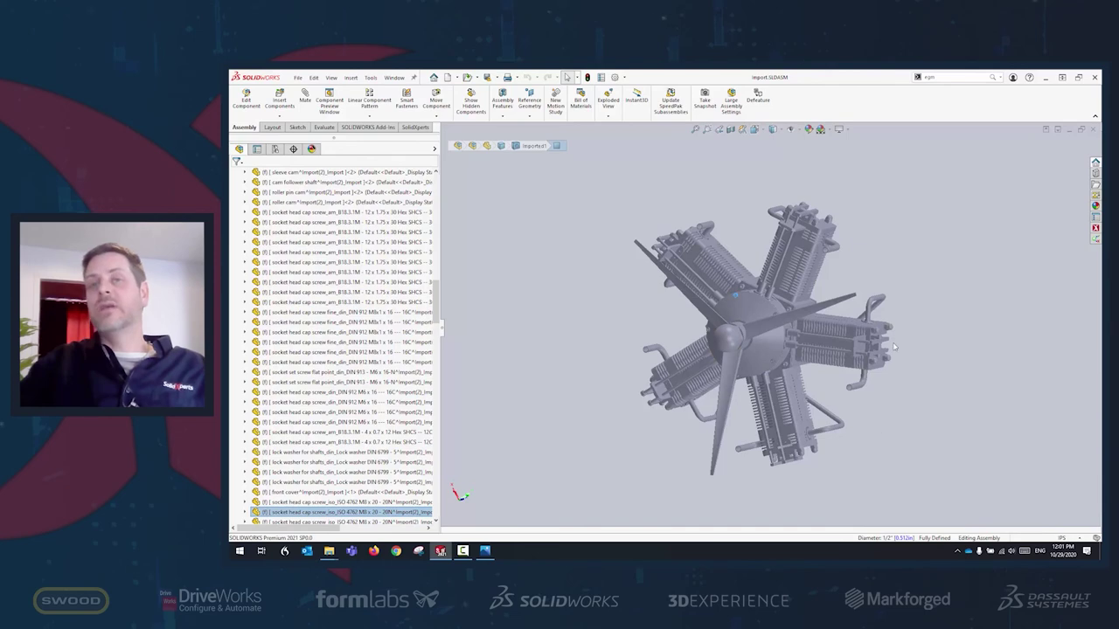
pyautogui.scroll(-3, 794, 403)
pyautogui.scroll(2, 791, 391)
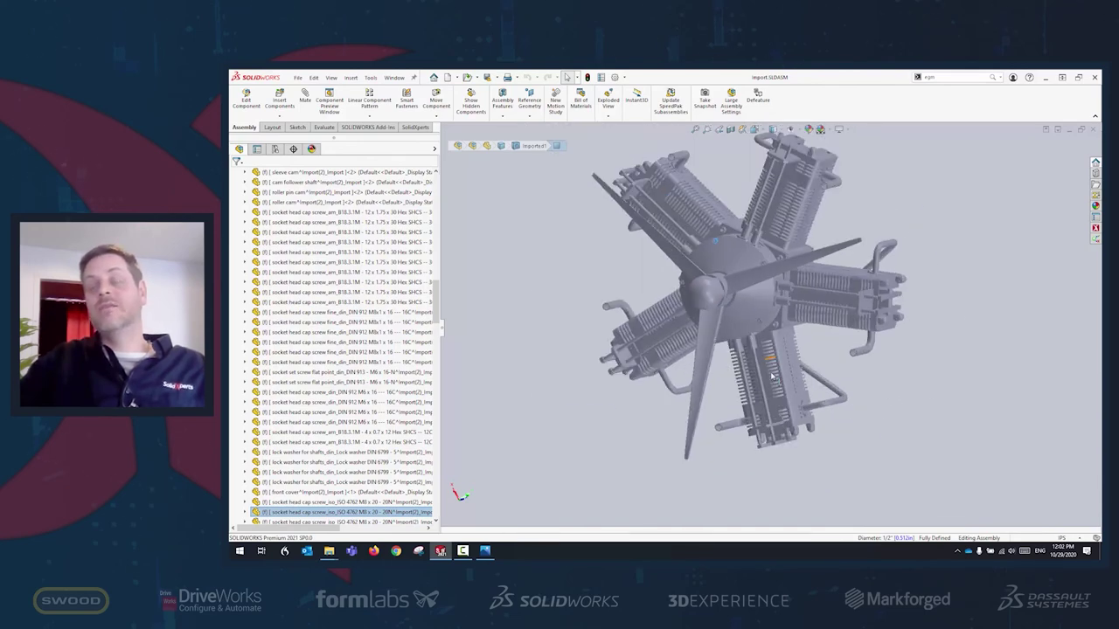
pyautogui.scroll(-5, 791, 392)
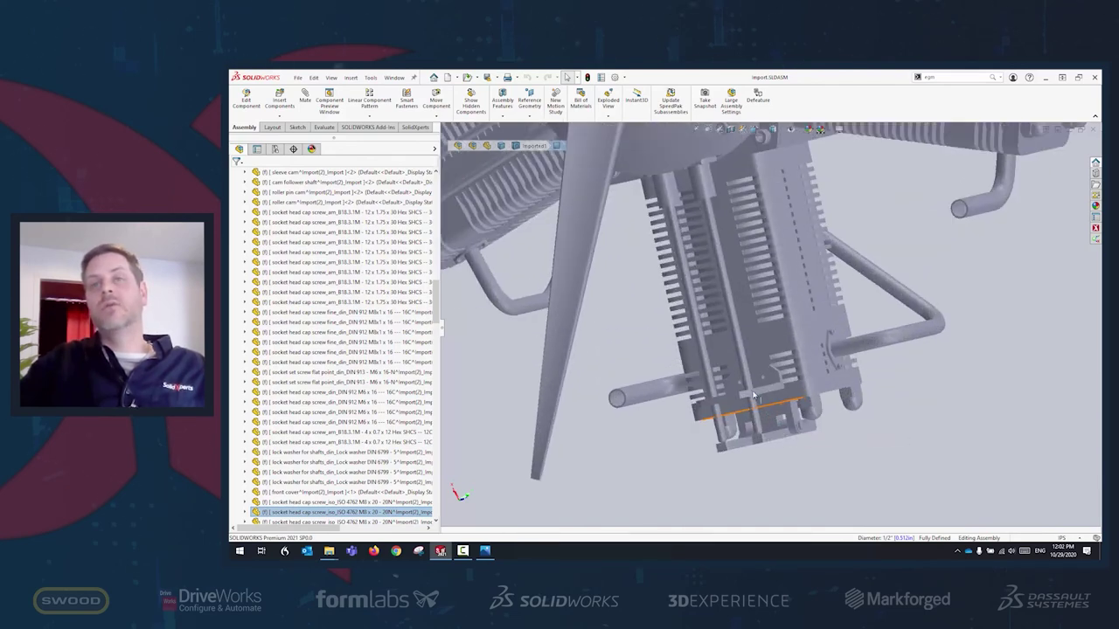
pyautogui.scroll(6, 825, 370)
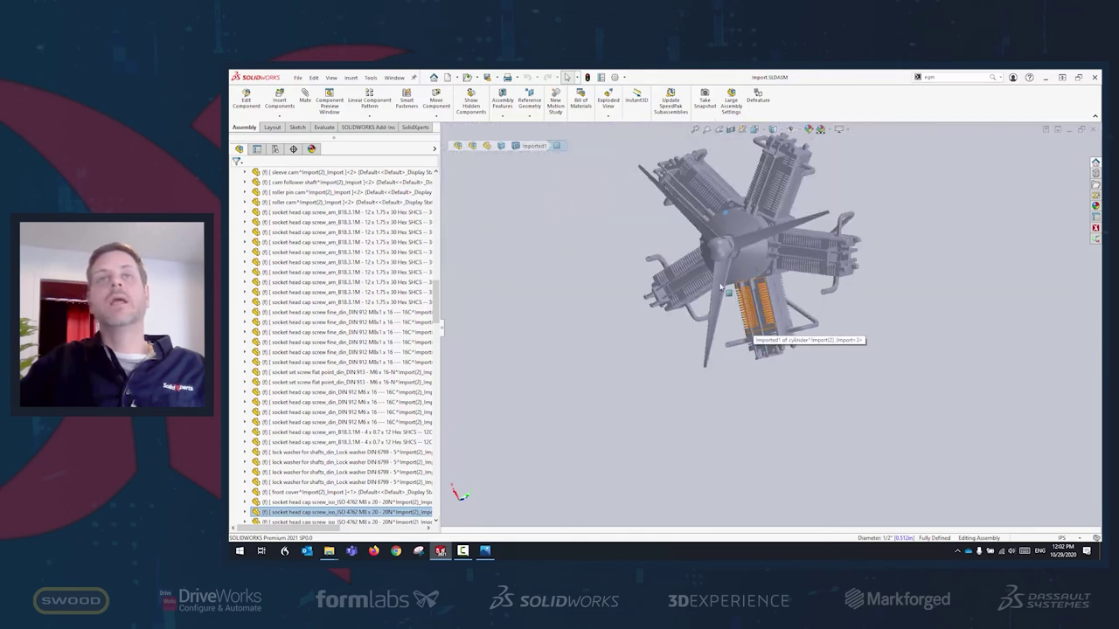
pyautogui.scroll(-2, 725, 290)
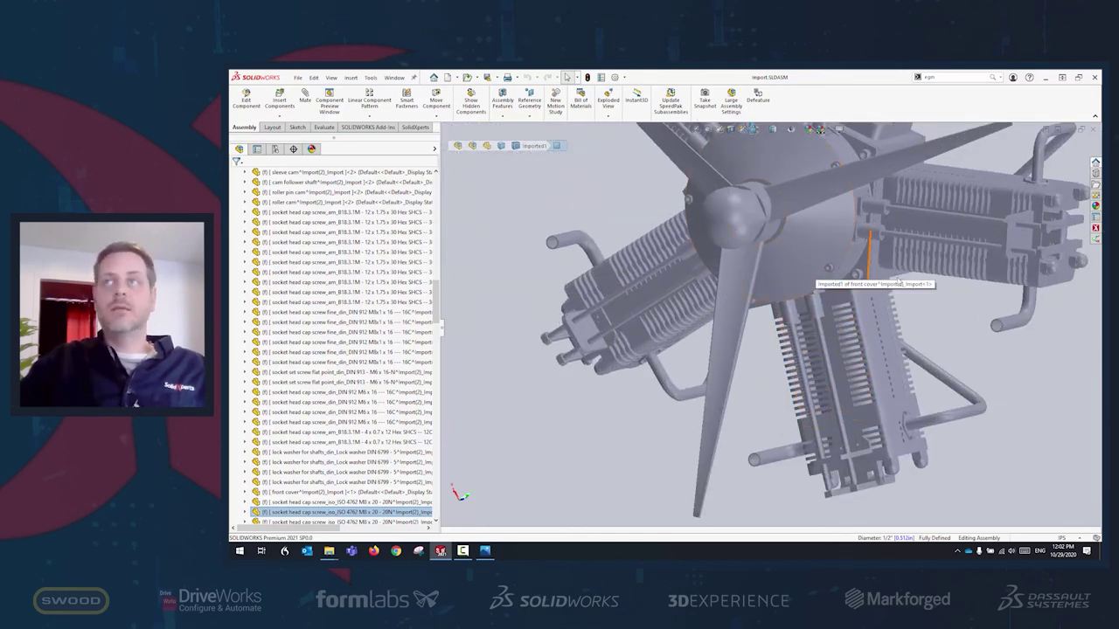
# Collapse the cam cam assembly under the Import(2) subassembly in the feature tree.
pyautogui.scroll(15, 330, 259)
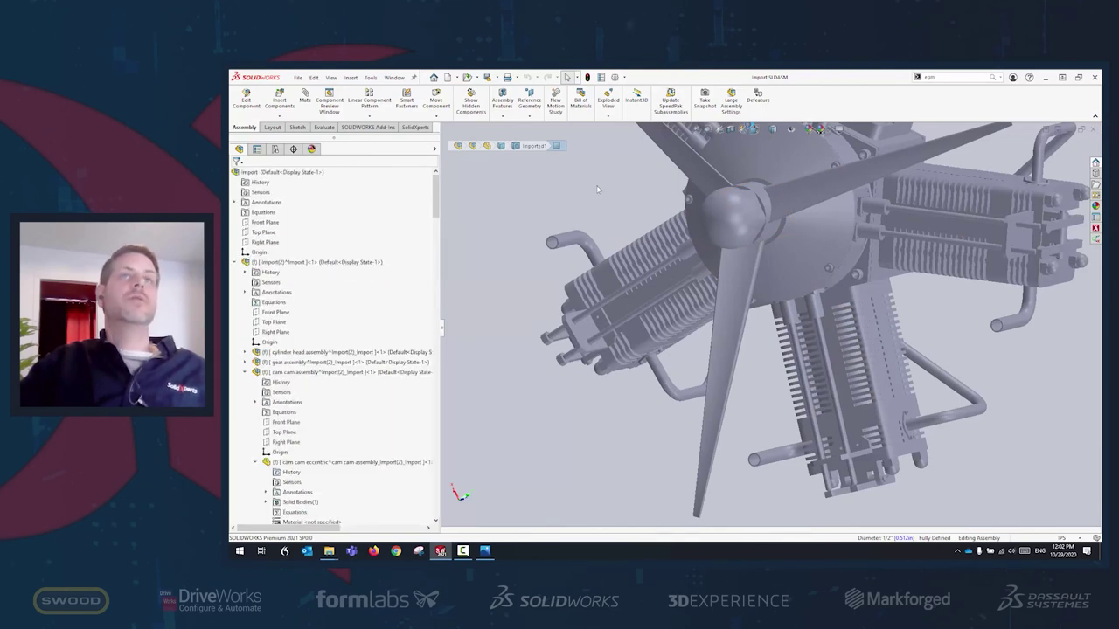
pyautogui.scroll(-3, 297, 263)
pyautogui.click(246, 282)
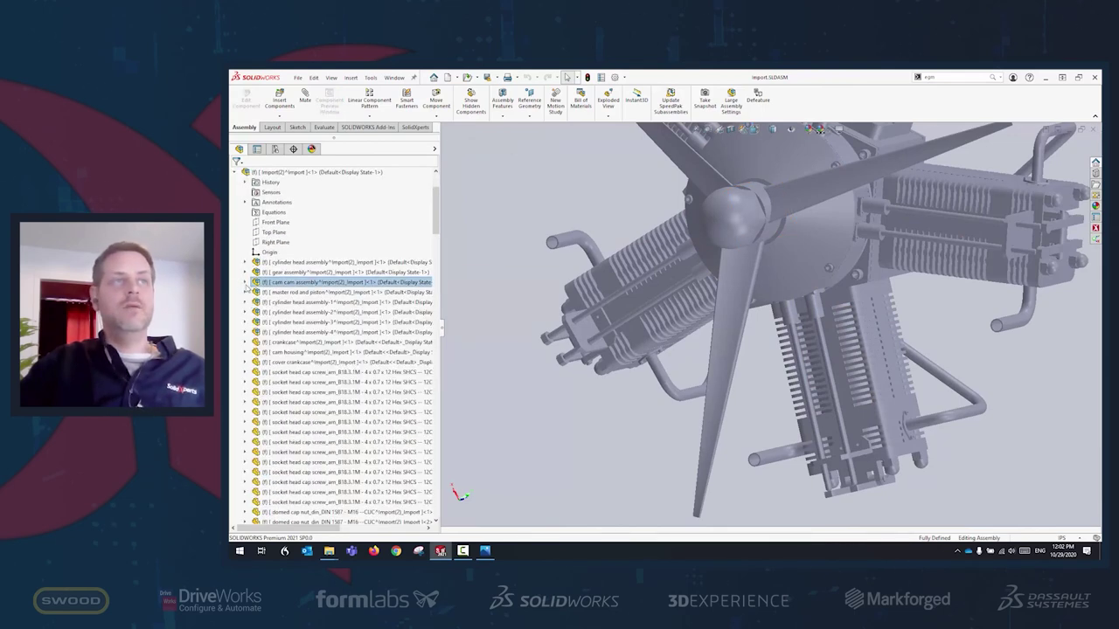
# Open the appearance settings of the Import(2) subassembly.
pyautogui.rightClick(264, 172)
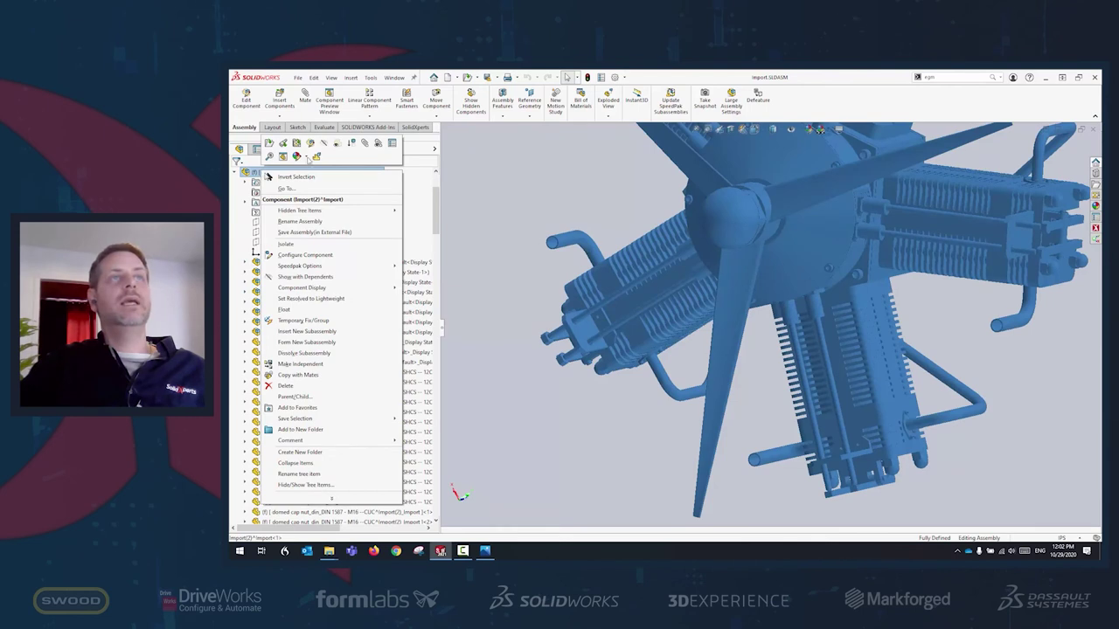
pyautogui.click(305, 157)
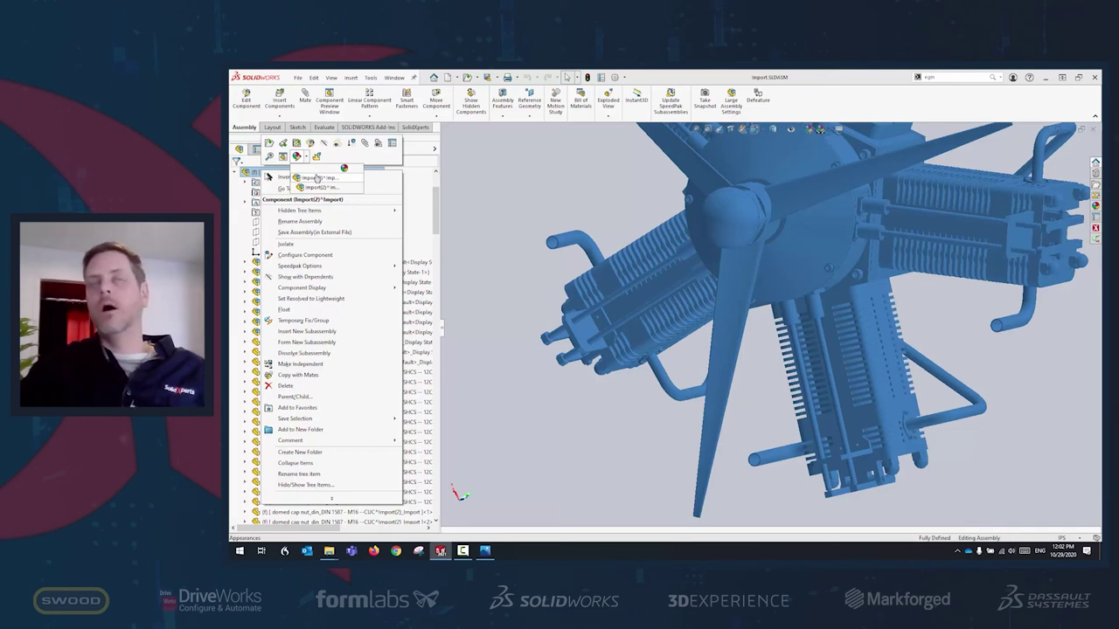
pyautogui.click(316, 178)
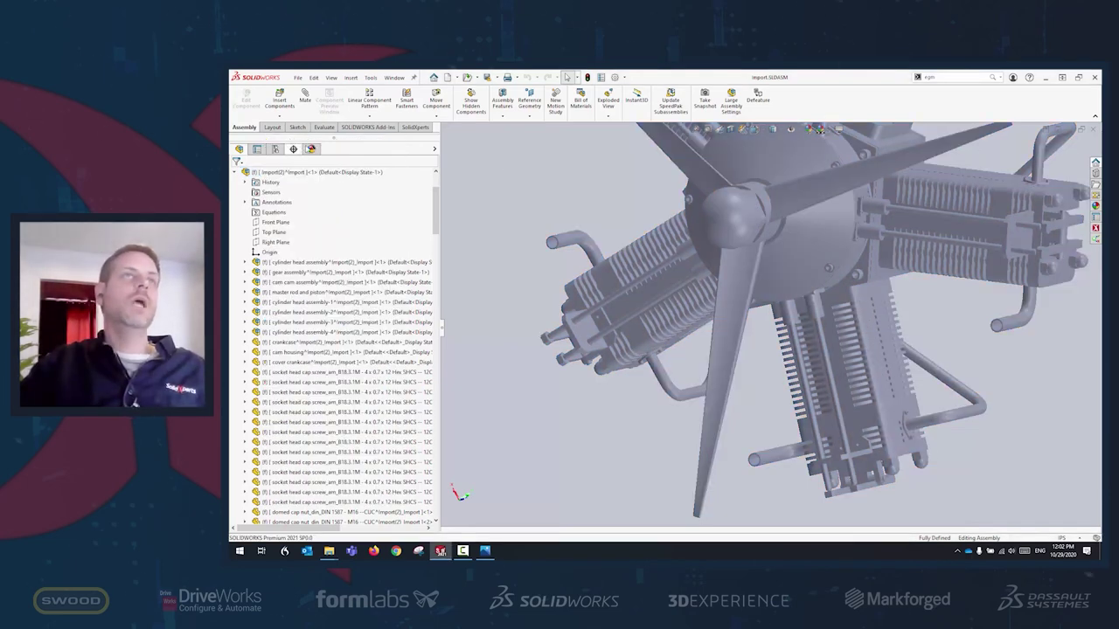
# Open the color appearance for the front cover, set it to apply at component level and pick red (255, 0, 0).
pyautogui.click(800, 248)
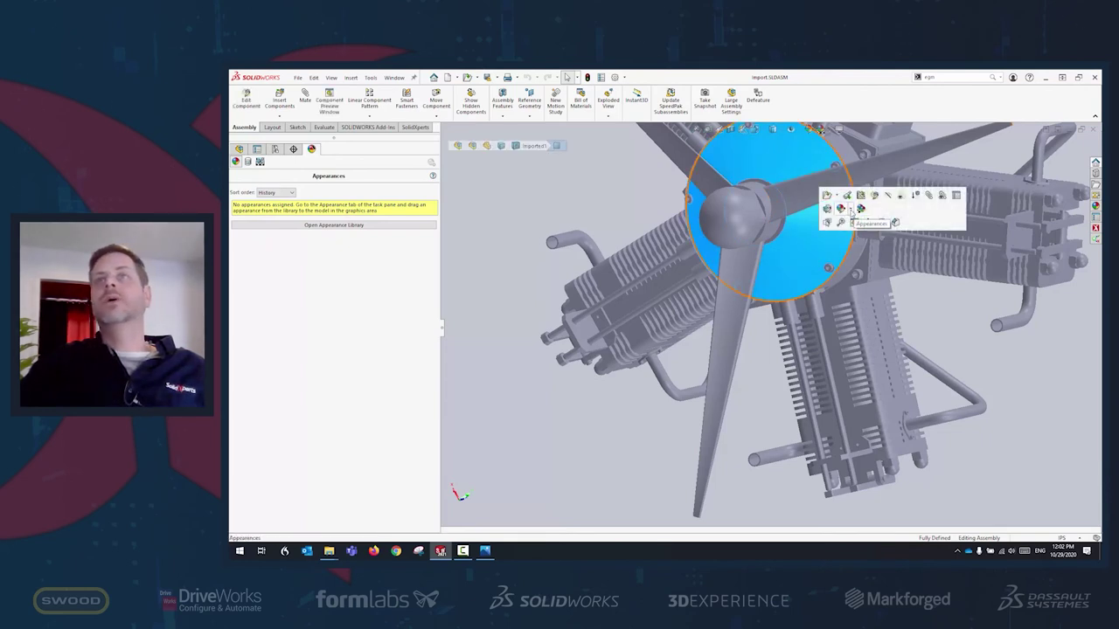
pyautogui.click(851, 211)
pyautogui.click(863, 268)
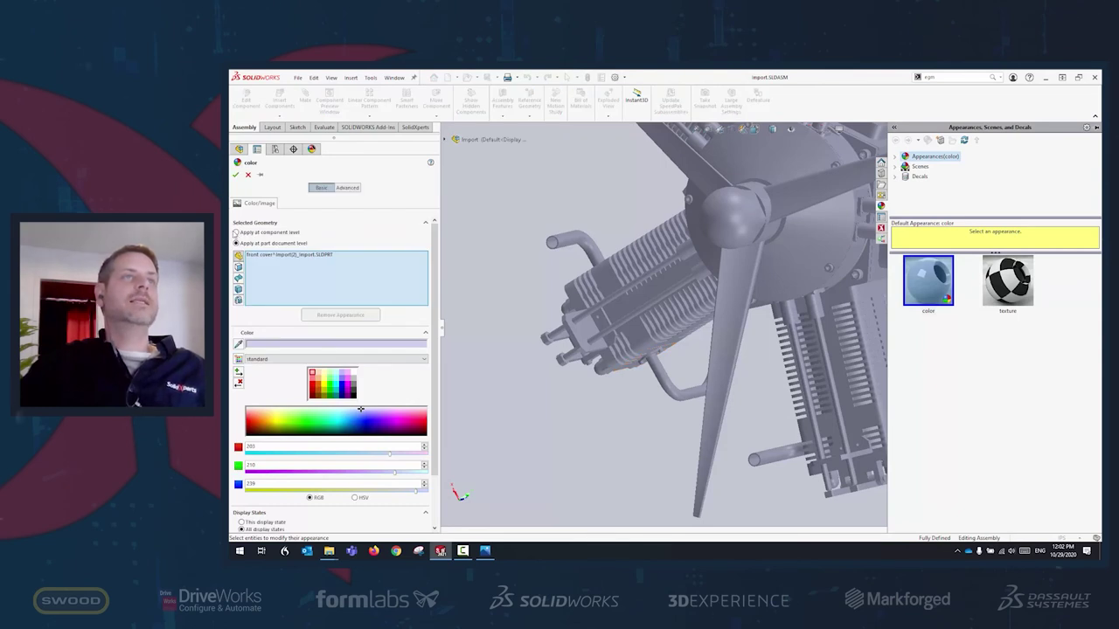
pyautogui.click(236, 233)
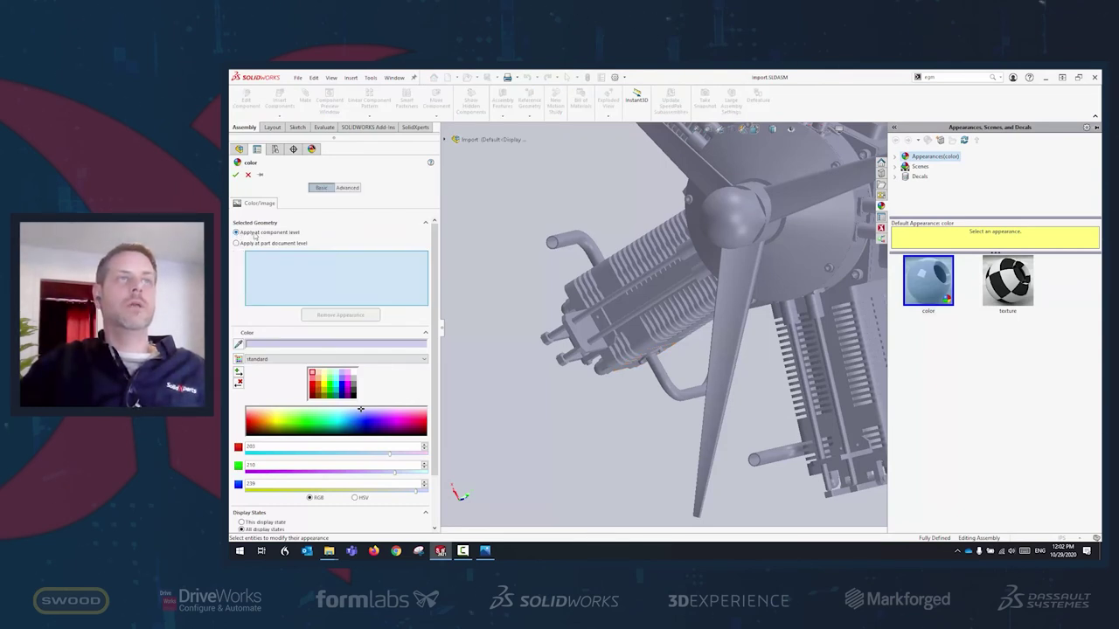
pyautogui.click(314, 387)
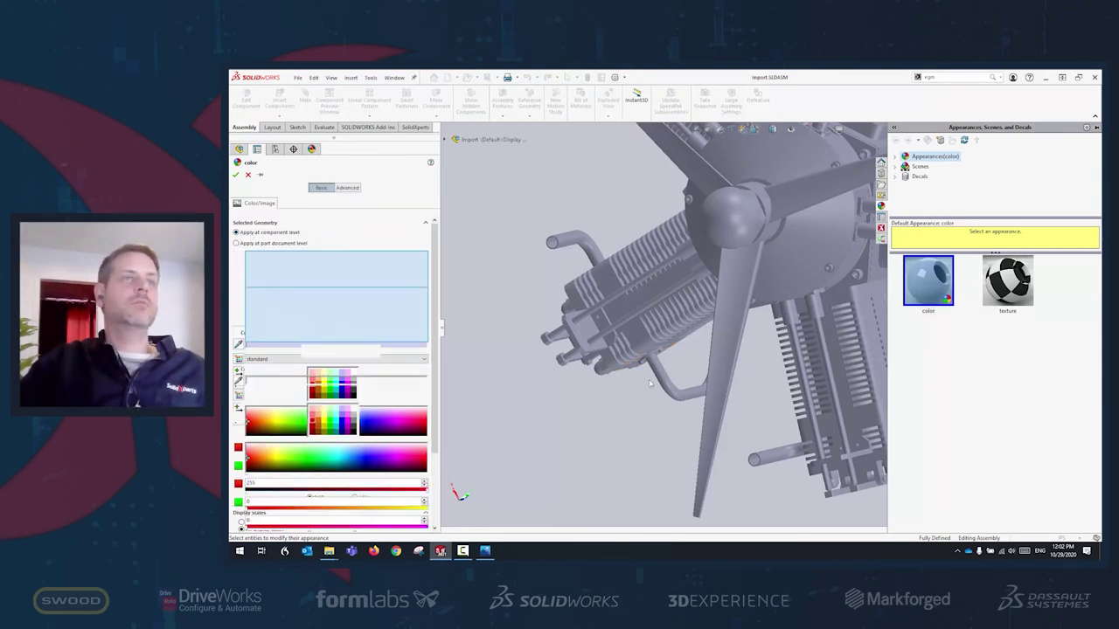
# Apply the red color to the front cover, spinner nut and propeller components.
pyautogui.scroll(5, 836, 300)
pyautogui.scroll(-5, 836, 300)
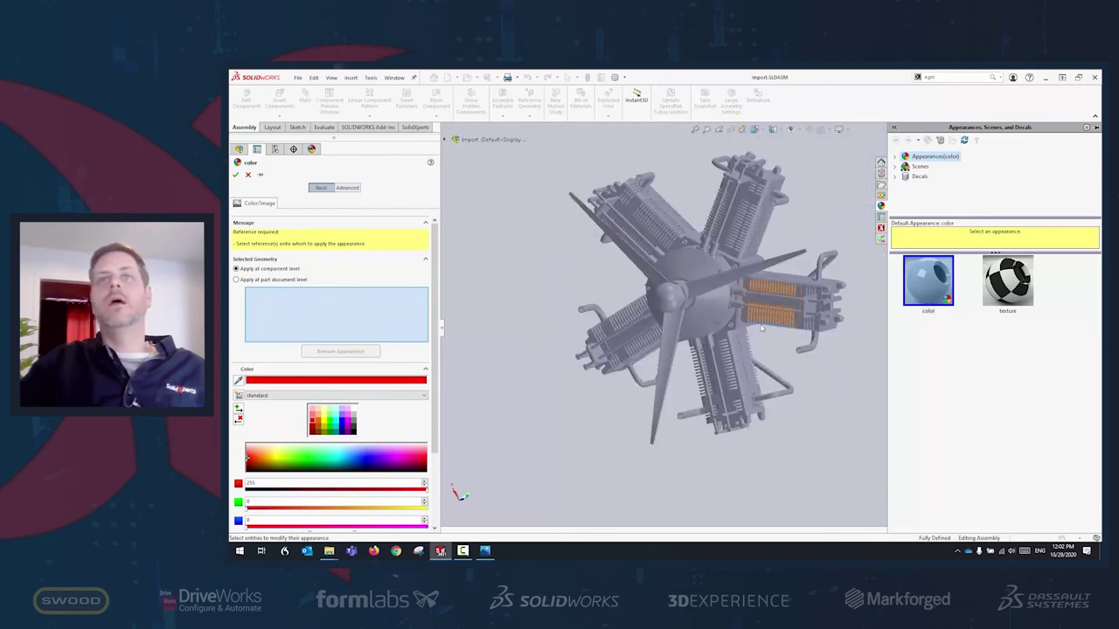
pyautogui.click(660, 292)
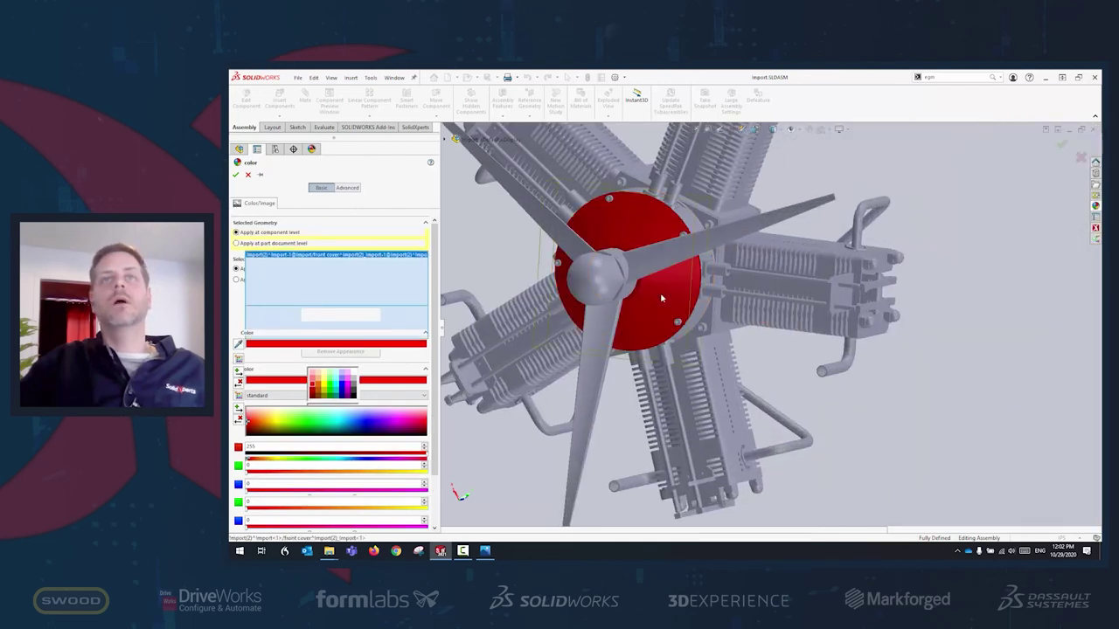
pyautogui.click(611, 281)
pyautogui.click(607, 302)
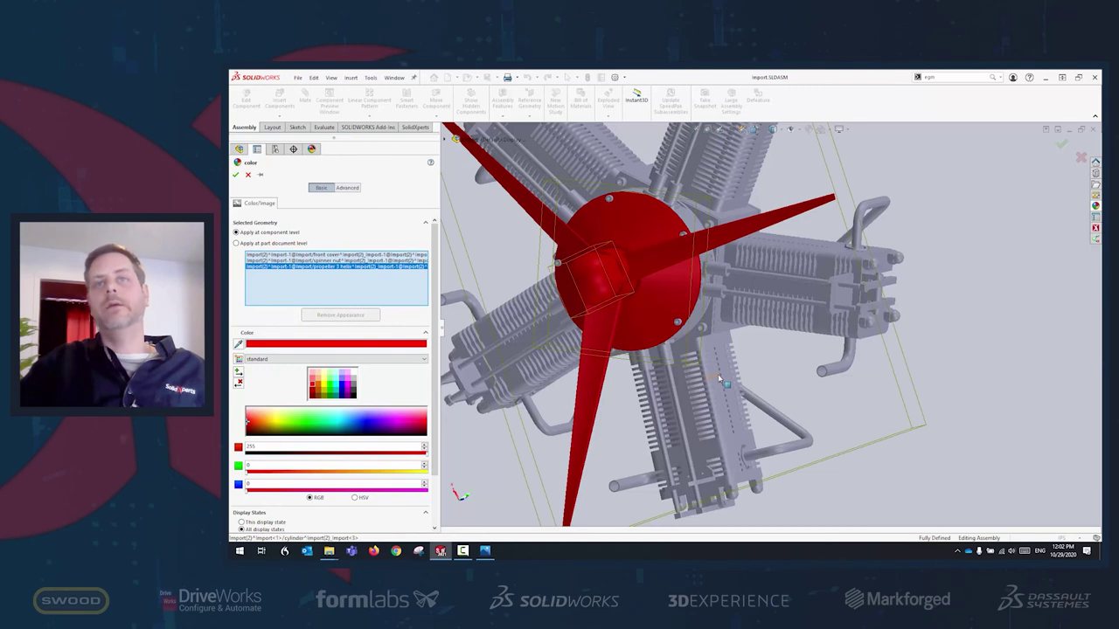
# Add four of the engine's finned cylinders to the components receiving the red color.
pyautogui.click(718, 374)
pyautogui.click(772, 269)
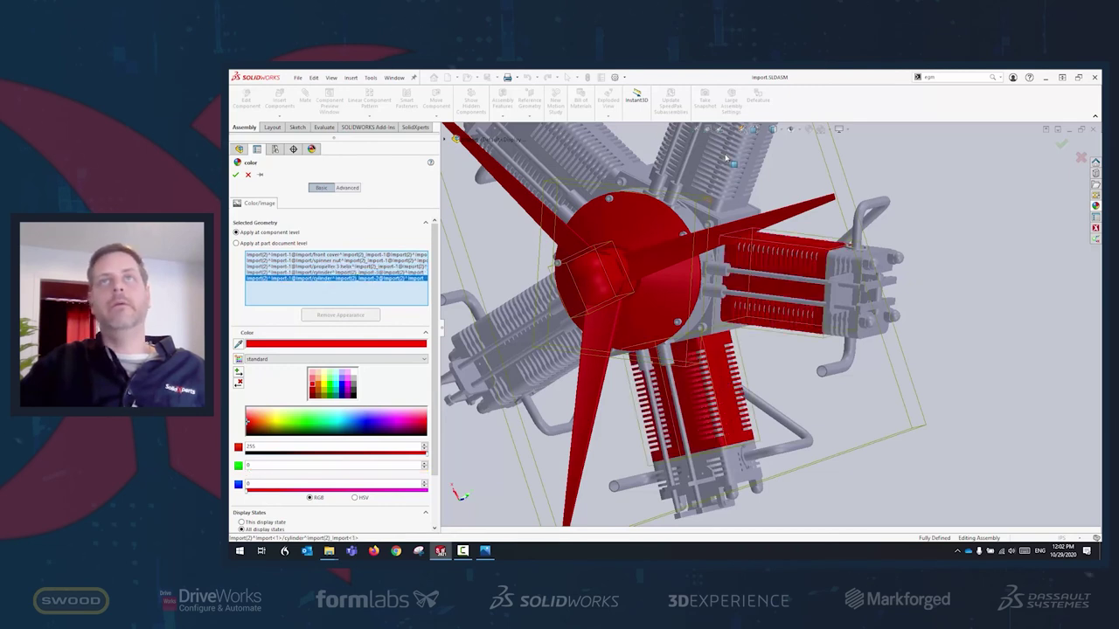
pyautogui.click(706, 167)
pyautogui.click(599, 166)
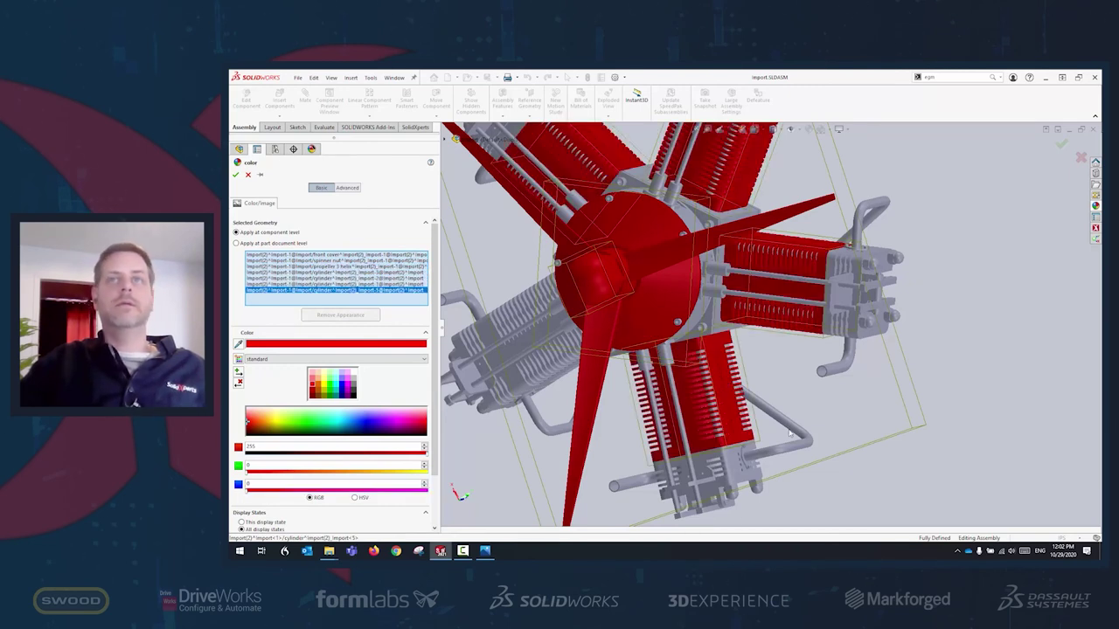
# Add the cylinder head assembly components and the remaining fifth cylinder to the red color selection.
pyautogui.click(734, 471)
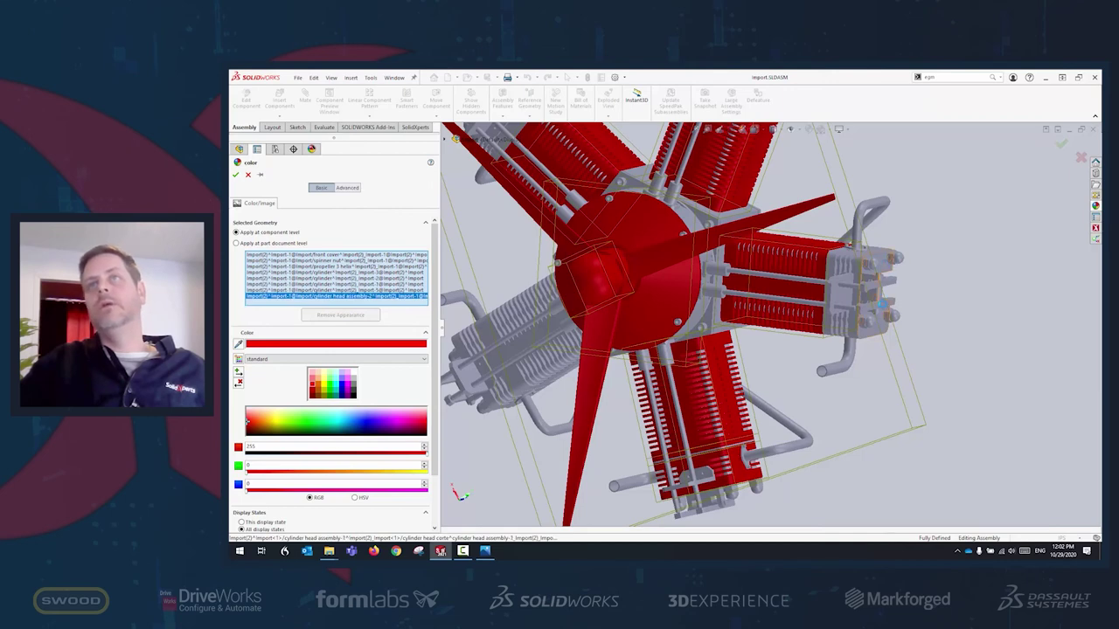
pyautogui.click(885, 304)
pyautogui.scroll(2, 885, 304)
pyautogui.moveTo(769, 288); pyautogui.dragTo(780, 194, button='middle')
pyautogui.scroll(-2, 780, 194)
pyautogui.click(781, 194)
pyautogui.click(577, 220)
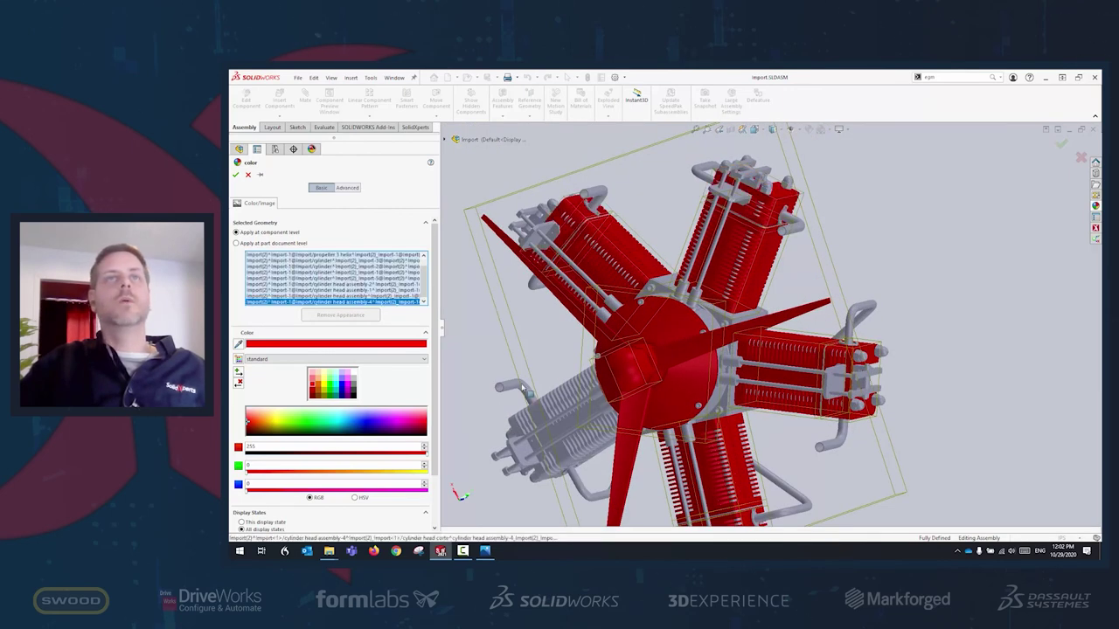
pyautogui.click(530, 430)
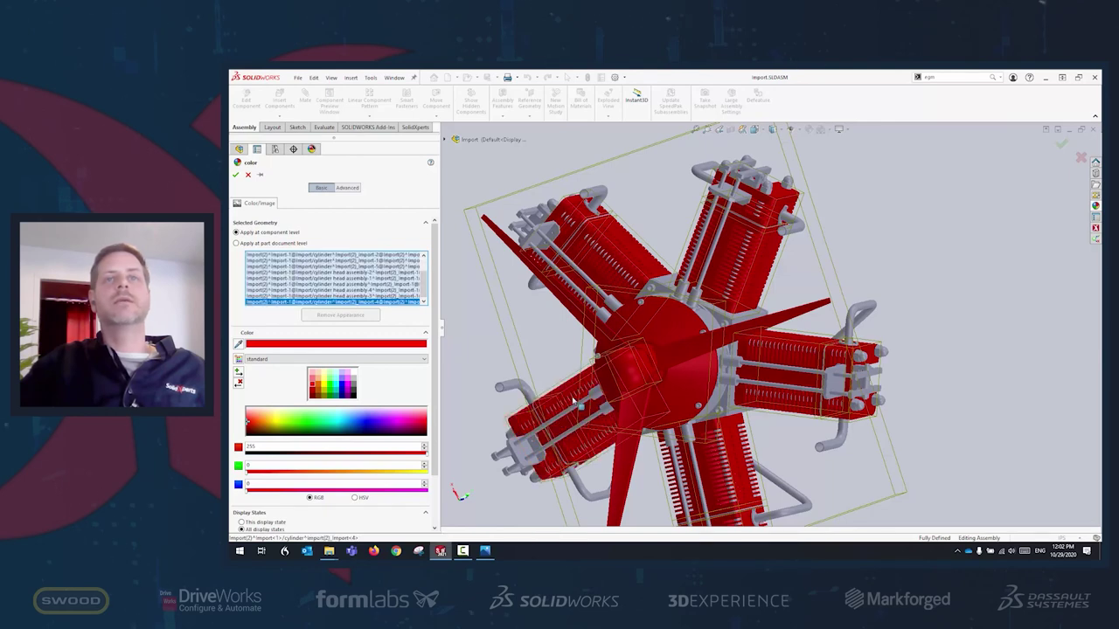
# Add the cam housing, crankcase, crankcase cover and gear assembly to the red color selection and accept the appearance.
pyautogui.click(699, 321)
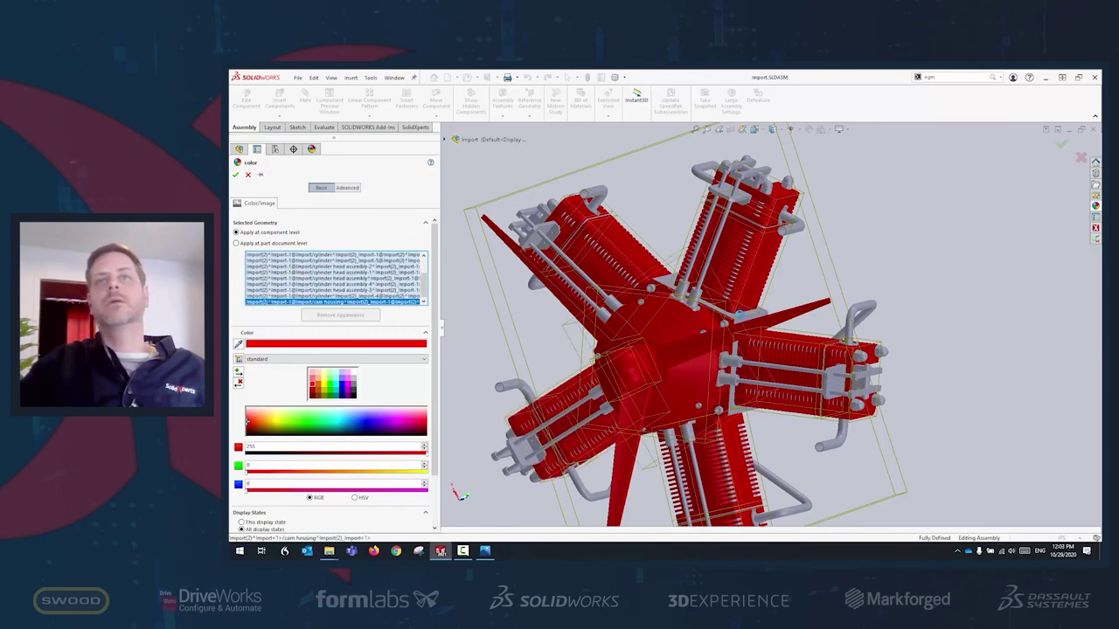
pyautogui.click(743, 320)
pyautogui.moveTo(744, 320); pyautogui.dragTo(761, 298, button='middle')
pyautogui.click(763, 301)
pyautogui.click(769, 315)
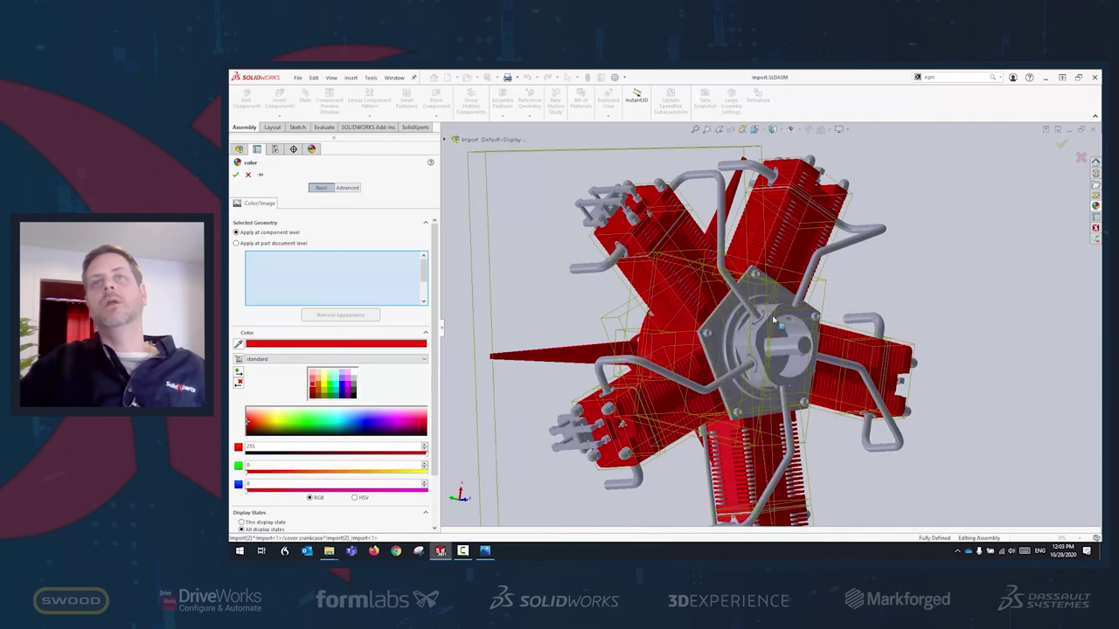
pyautogui.click(772, 322)
pyautogui.click(793, 347)
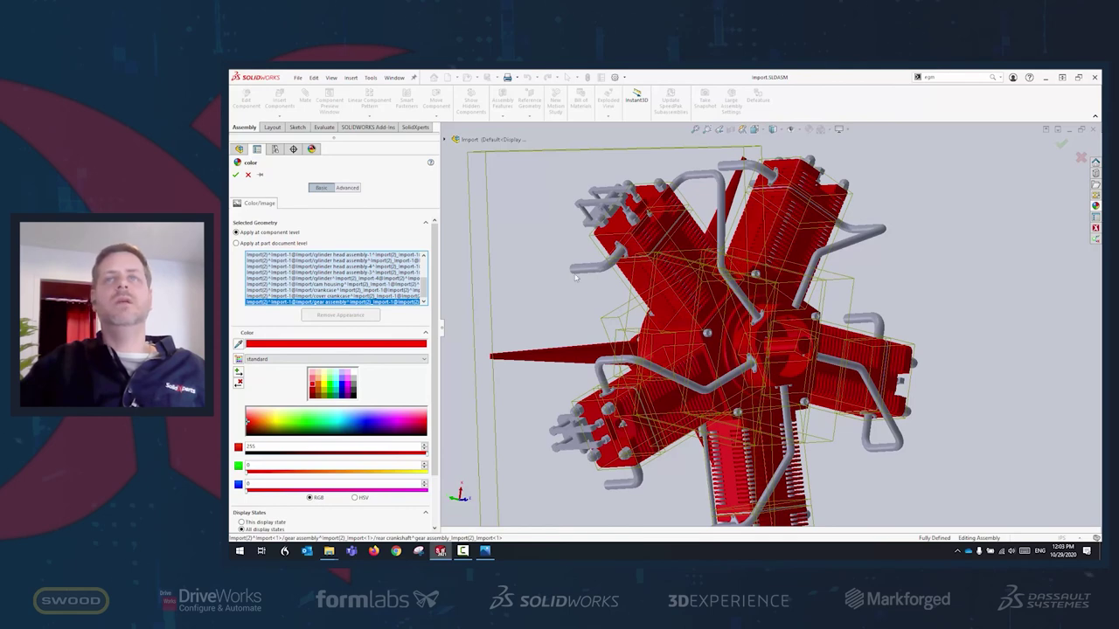
pyautogui.scroll(3, 842, 432)
pyautogui.moveTo(842, 433); pyautogui.dragTo(936, 436, button='middle')
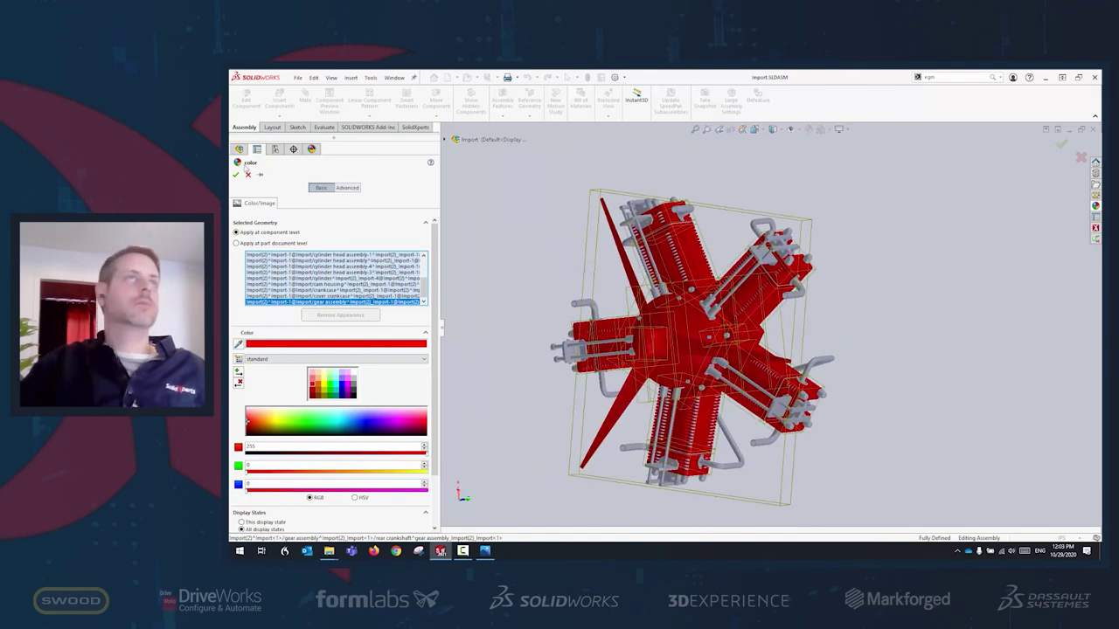
pyautogui.press('Return')
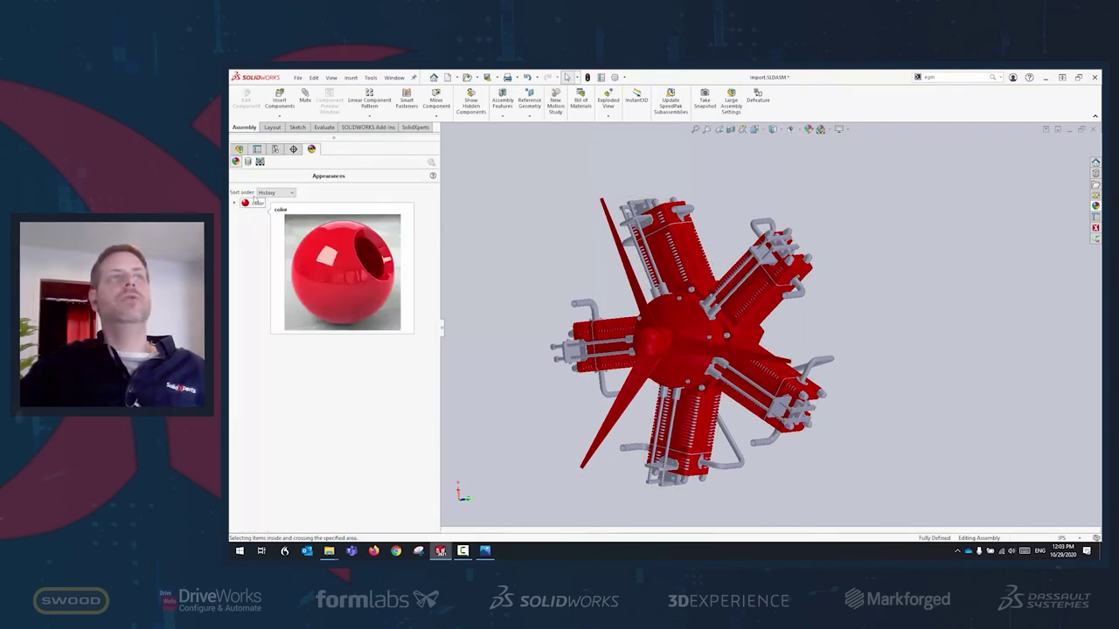
# Select all components that use the red color appearance, then invert the selection to the uncolored components.
pyautogui.moveTo(248, 205)
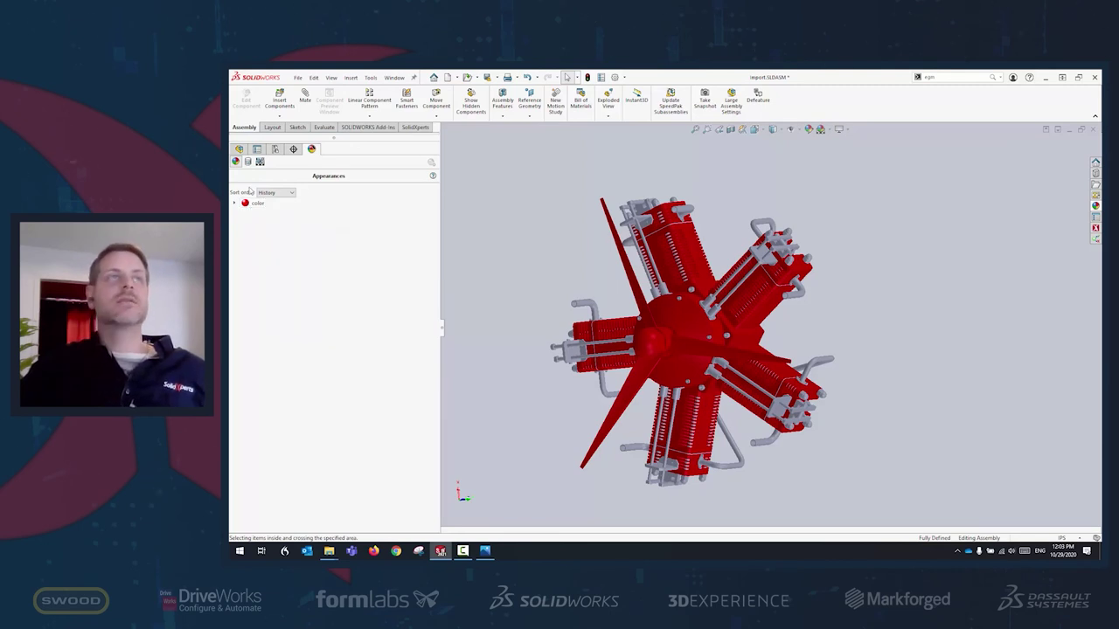
pyautogui.click(251, 204)
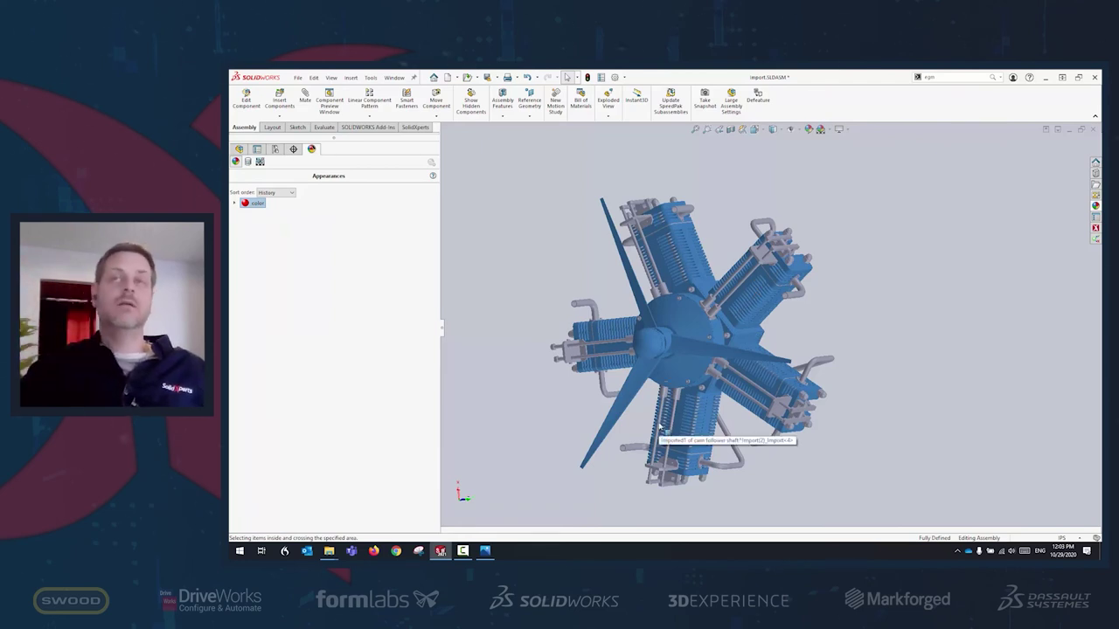
pyautogui.rightClick(697, 328)
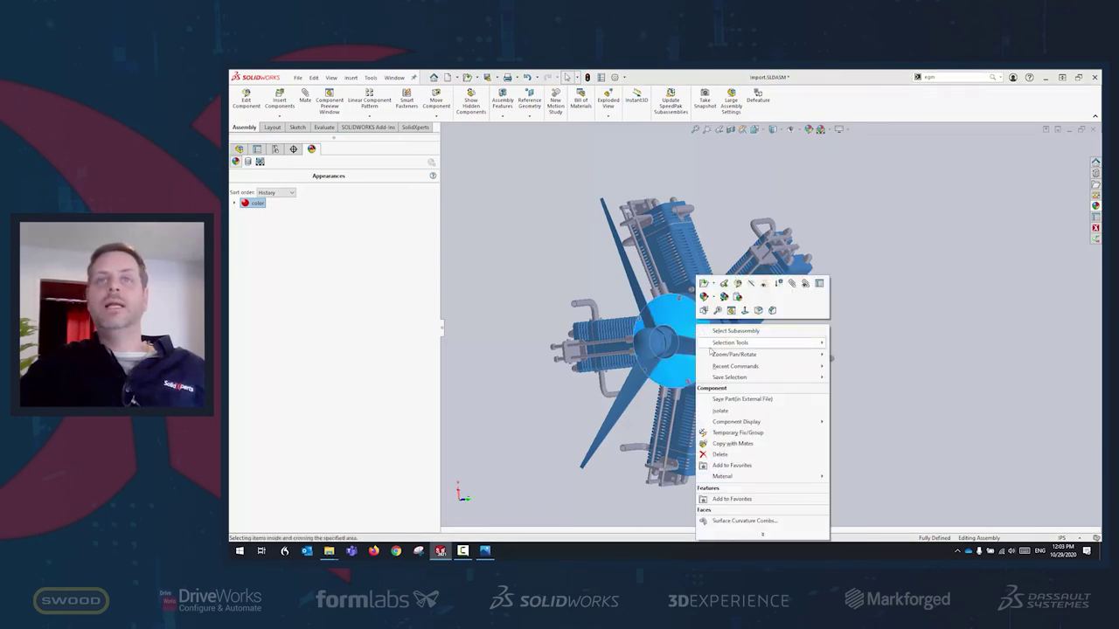
pyautogui.moveTo(713, 343)
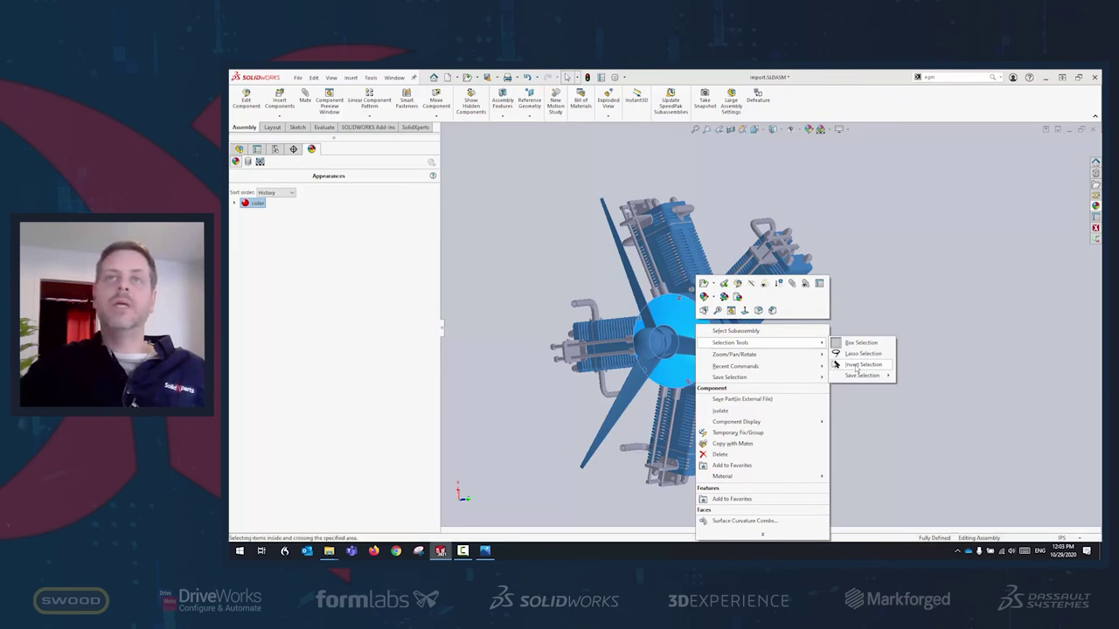
pyautogui.click(857, 365)
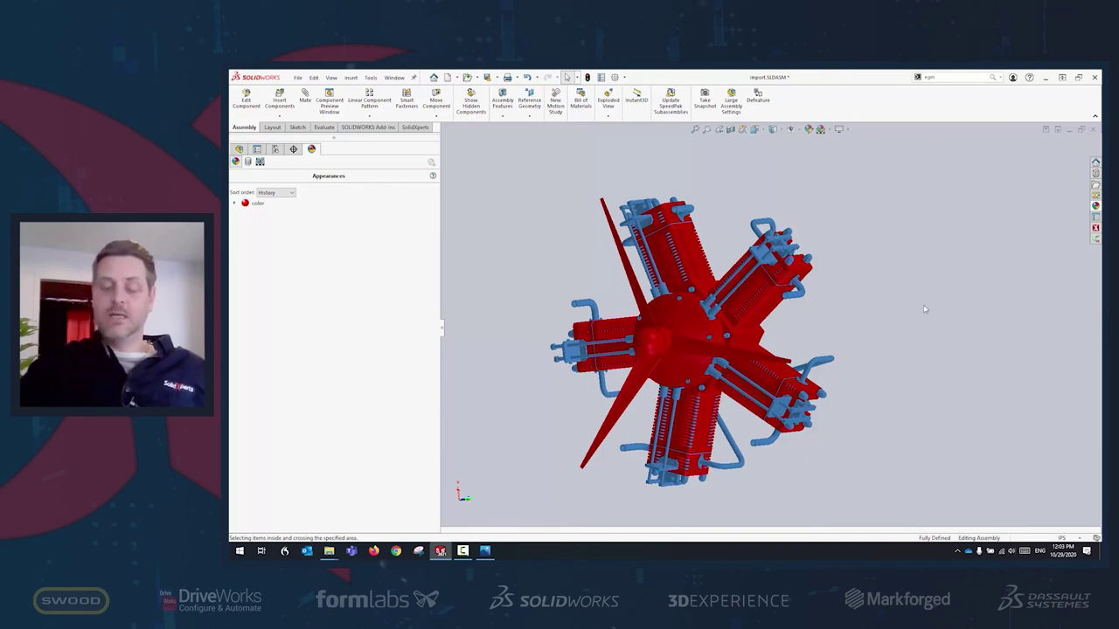
# Delete only the selected uncolored components from the subassembly, confirming for all items, and check the simplified engine from several angles.
pyautogui.press('Delete')
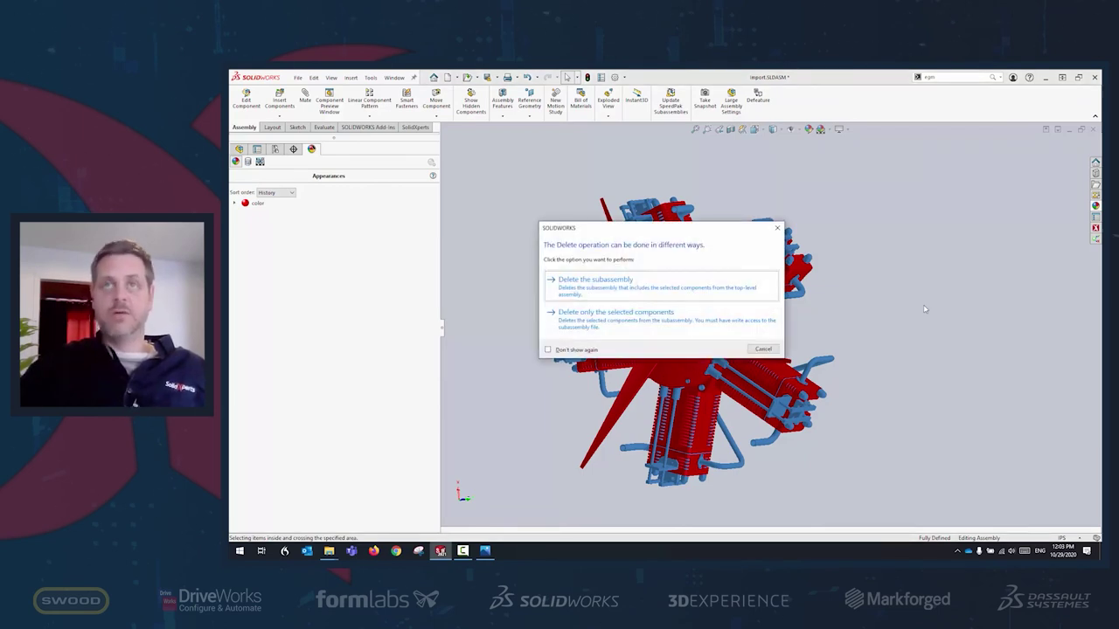
pyautogui.click(612, 312)
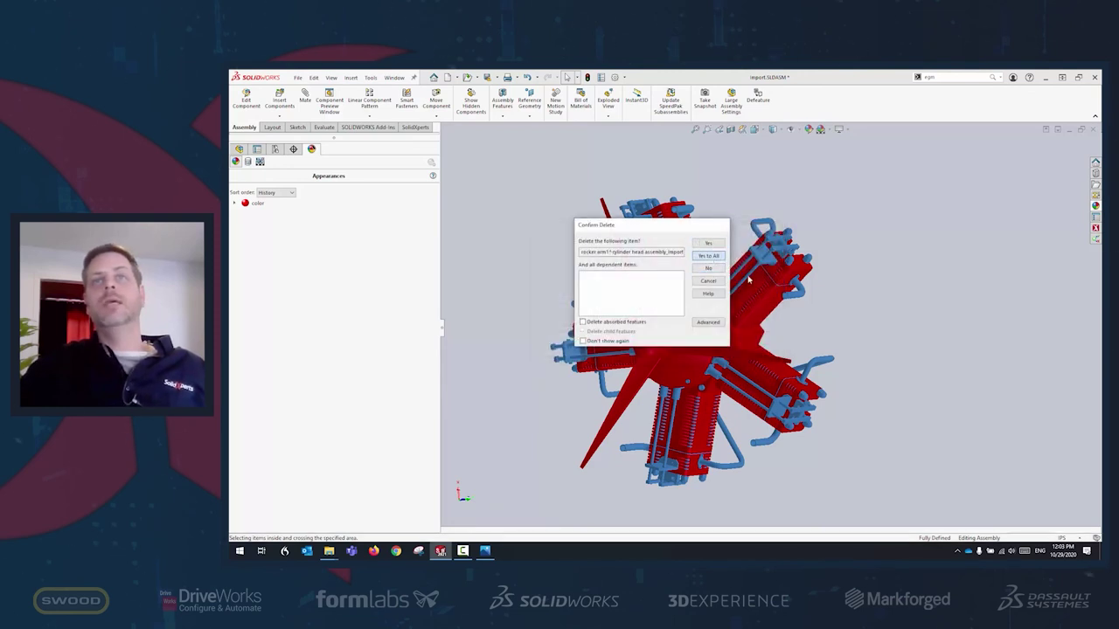
pyautogui.press('Return')
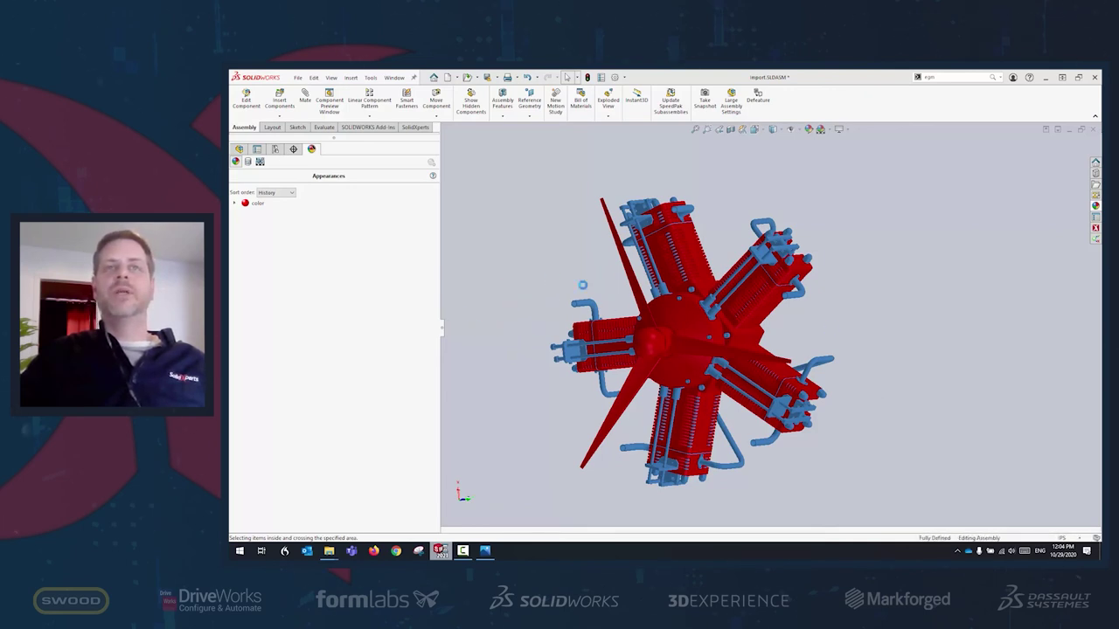
pyautogui.scroll(-5, 779, 334)
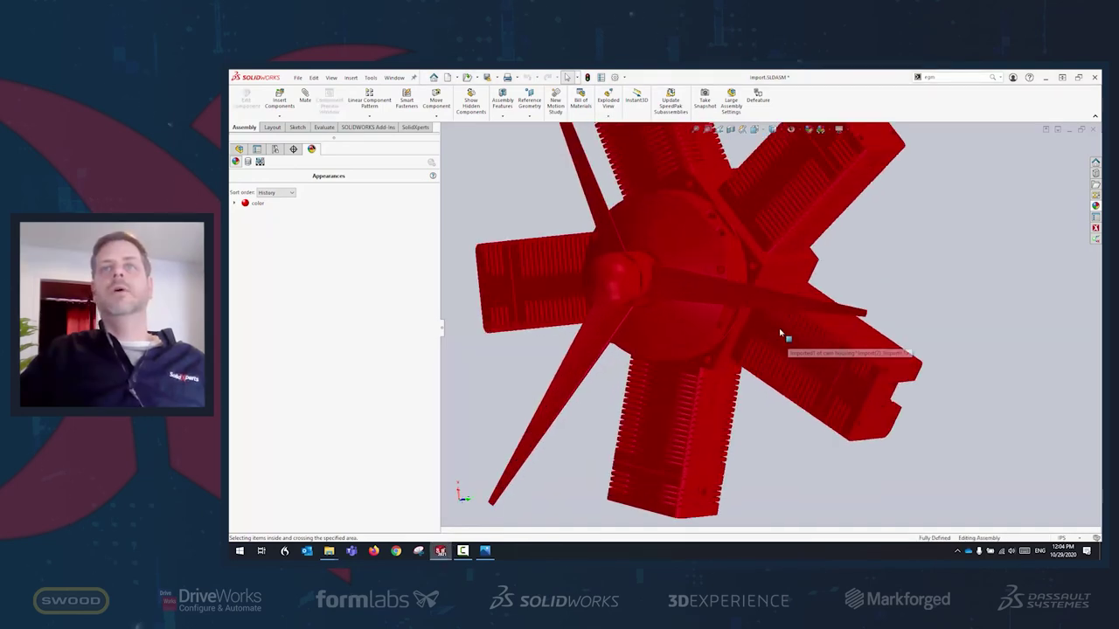
pyautogui.scroll(5, 778, 334)
pyautogui.moveTo(779, 334); pyautogui.dragTo(841, 301, button='middle')
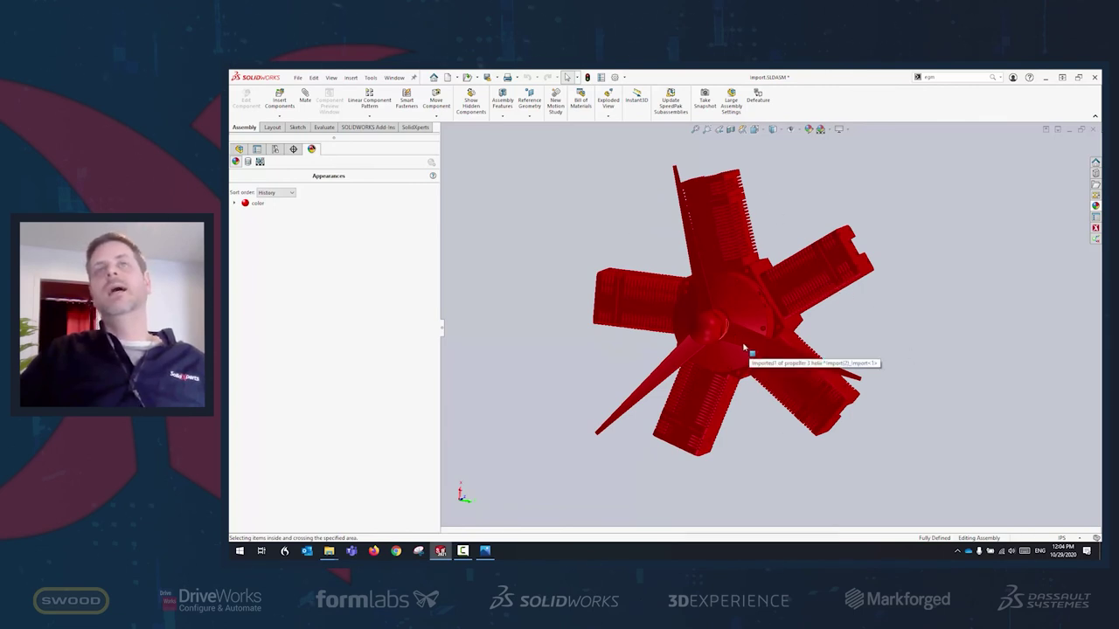
pyautogui.moveTo(744, 348); pyautogui.dragTo(732, 417, button='middle')
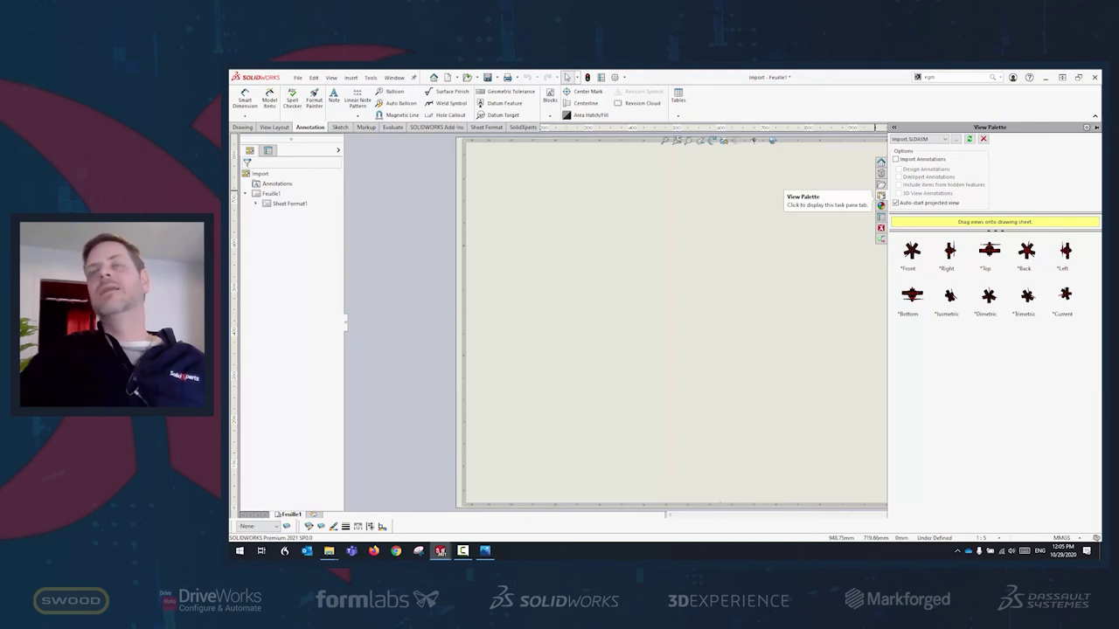
# Place the front view of Import.SLDASM on the drawing sheet without adding any projected views.
pyautogui.moveTo(911, 255)
pyautogui.mouseDown()
pyautogui.moveTo(569, 344)
pyautogui.moveTo(606, 327)
pyautogui.moveTo(613, 339)
pyautogui.mouseUp()
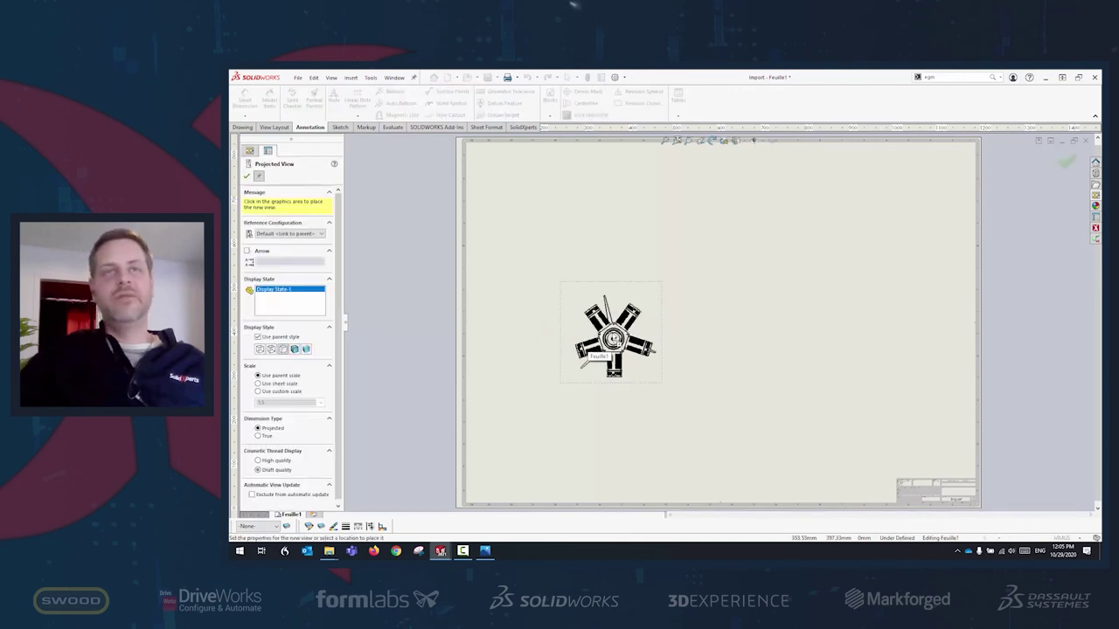
pyautogui.press('Escape')
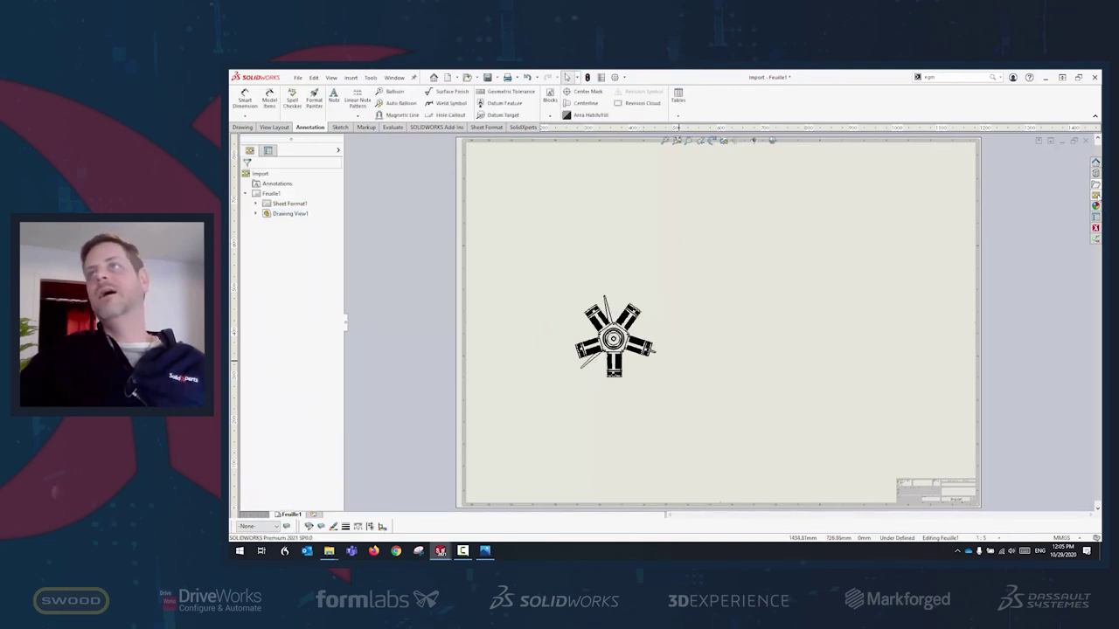
pyautogui.click(1095, 195)
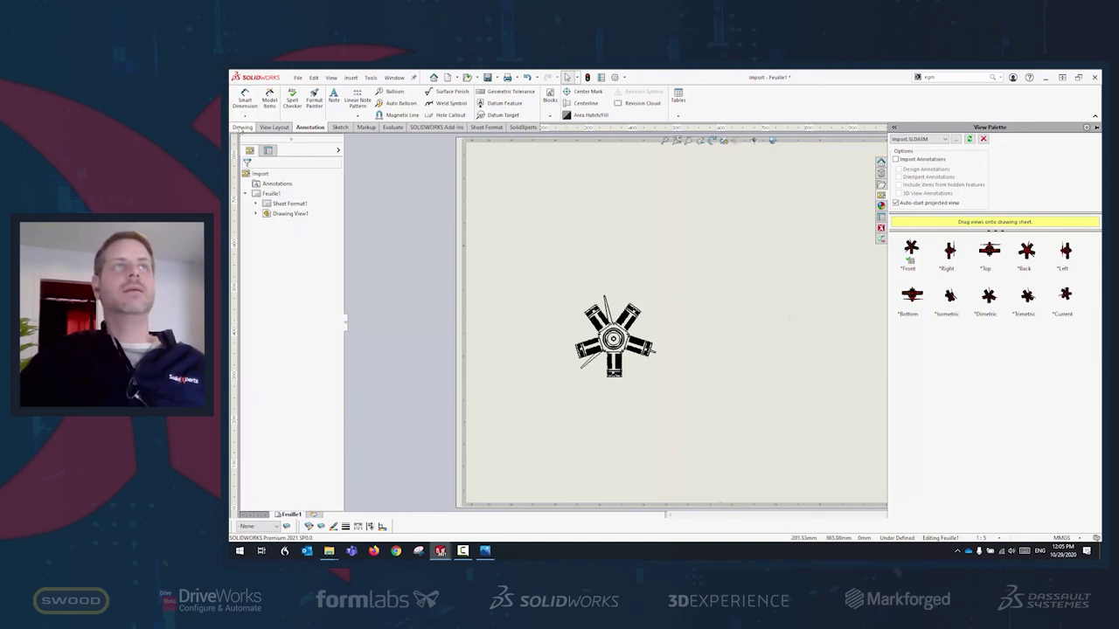
pyautogui.click(242, 127)
pyautogui.click(664, 360)
# Rotate the engine's drawing view in 3D to inspect it from the propeller side, then discard the temporary orientation.
pyautogui.scroll(-3, 660, 371)
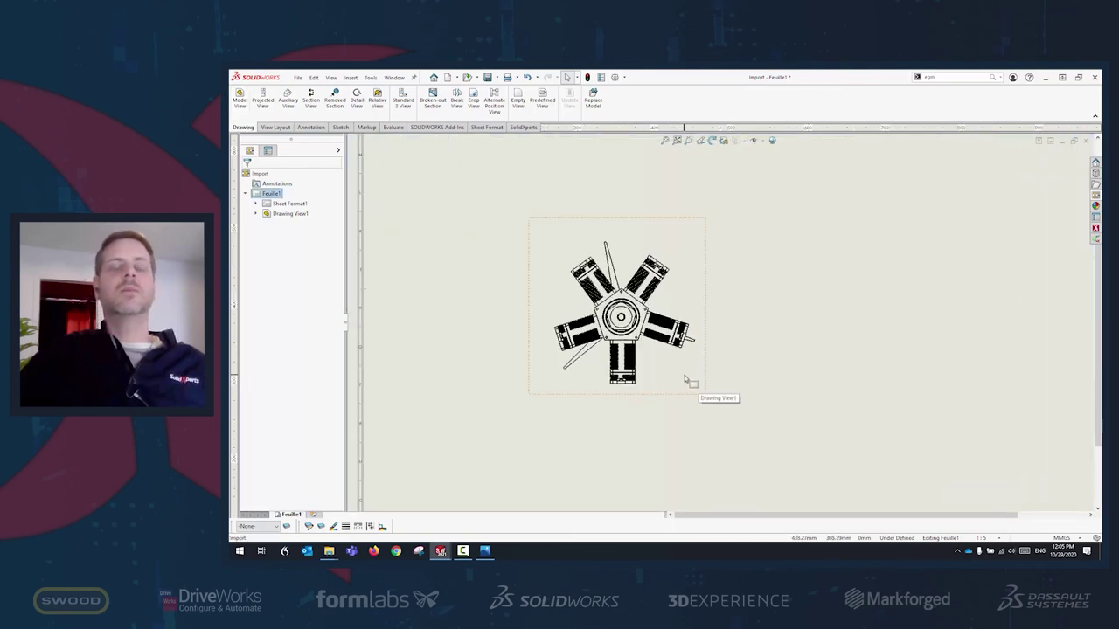
pyautogui.click(678, 372)
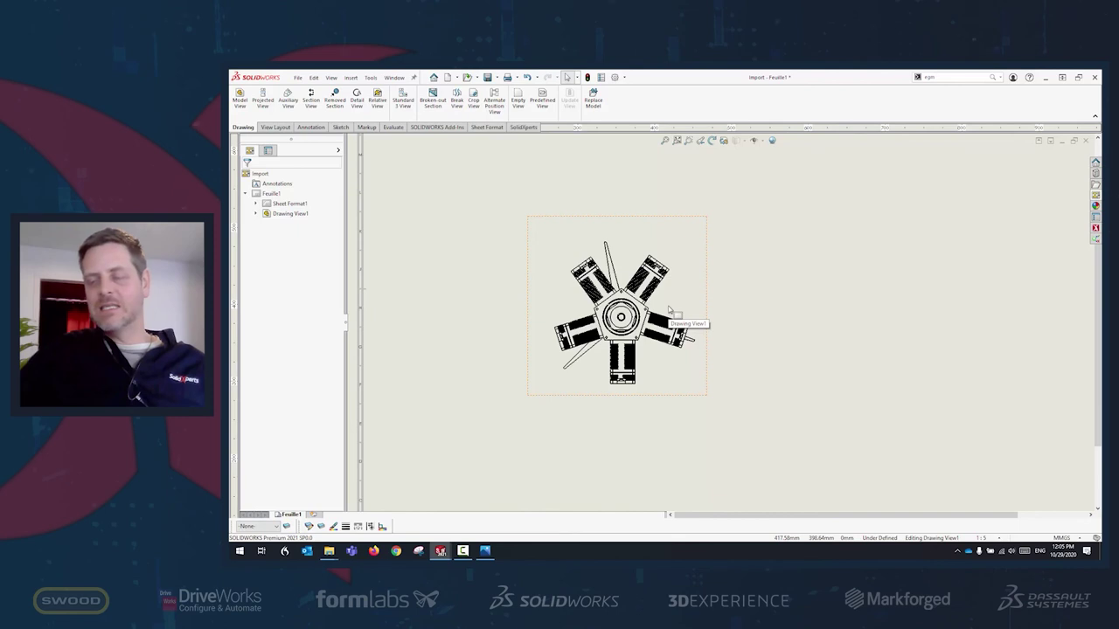
pyautogui.click(671, 372)
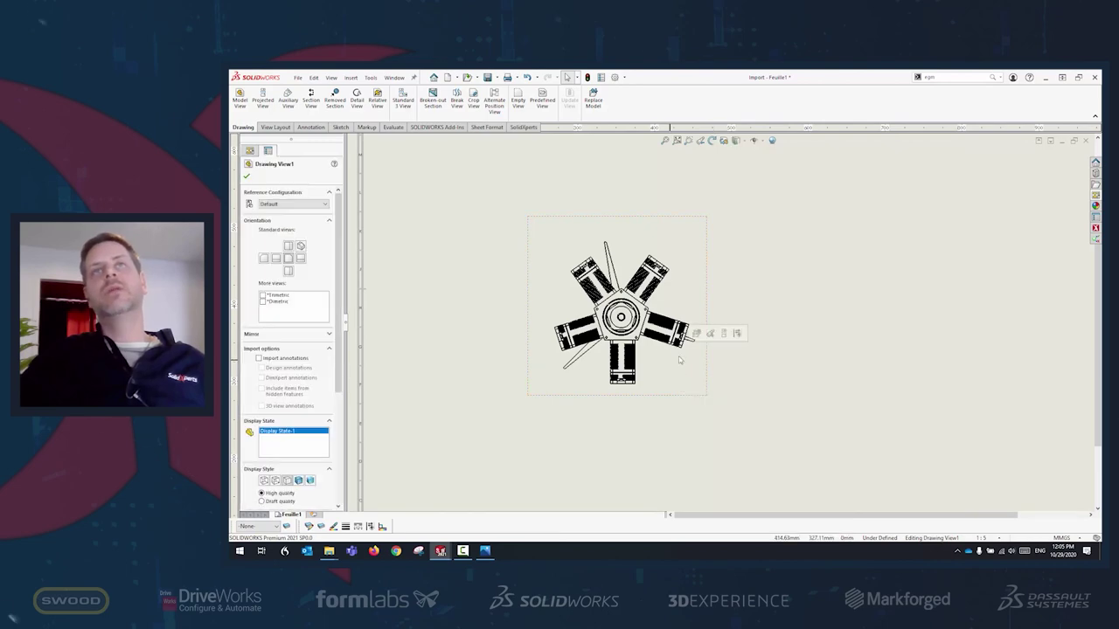
pyautogui.click(723, 139)
pyautogui.moveTo(623, 318)
pyautogui.mouseDown()
pyautogui.moveTo(726, 315)
pyautogui.moveTo(517, 322)
pyautogui.moveTo(664, 305)
pyautogui.moveTo(531, 319)
pyautogui.moveTo(674, 314)
pyautogui.moveTo(606, 332)
pyautogui.mouseUp()
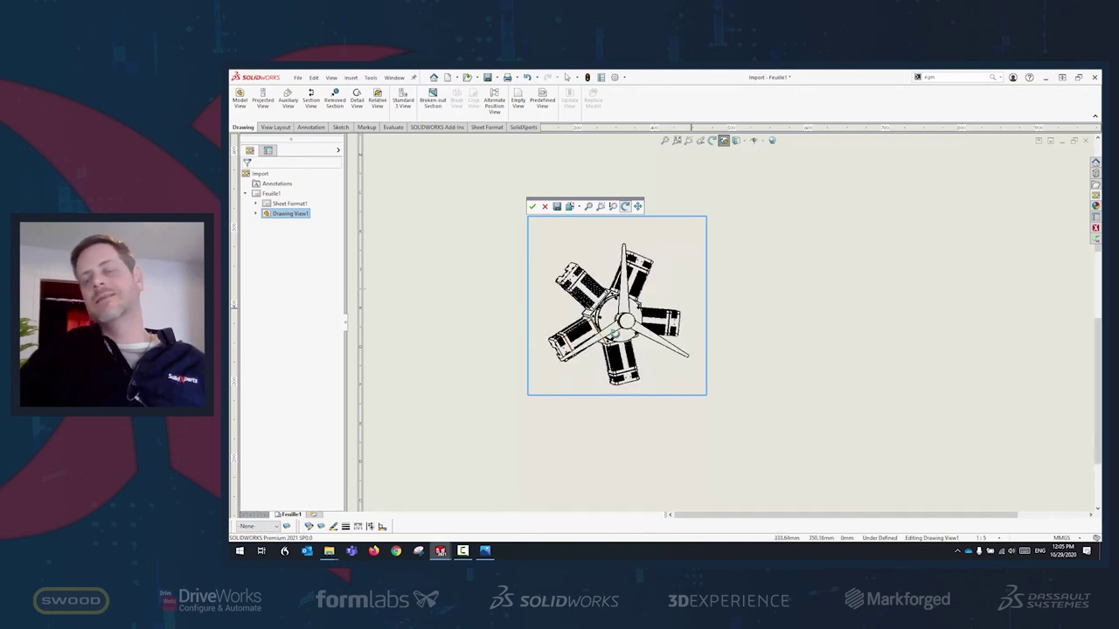
pyautogui.moveTo(685, 290)
pyautogui.mouseDown()
pyautogui.moveTo(523, 311)
pyautogui.moveTo(670, 298)
pyautogui.moveTo(528, 311)
pyautogui.moveTo(667, 289)
pyautogui.moveTo(603, 306)
pyautogui.moveTo(625, 304)
pyautogui.mouseUp()
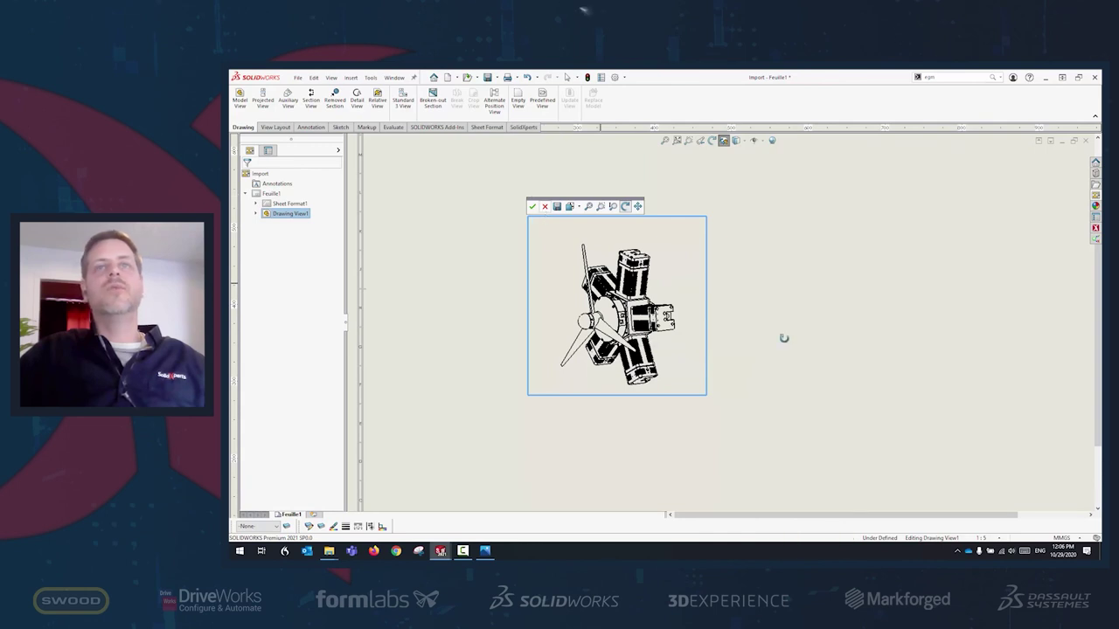
pyautogui.click(543, 207)
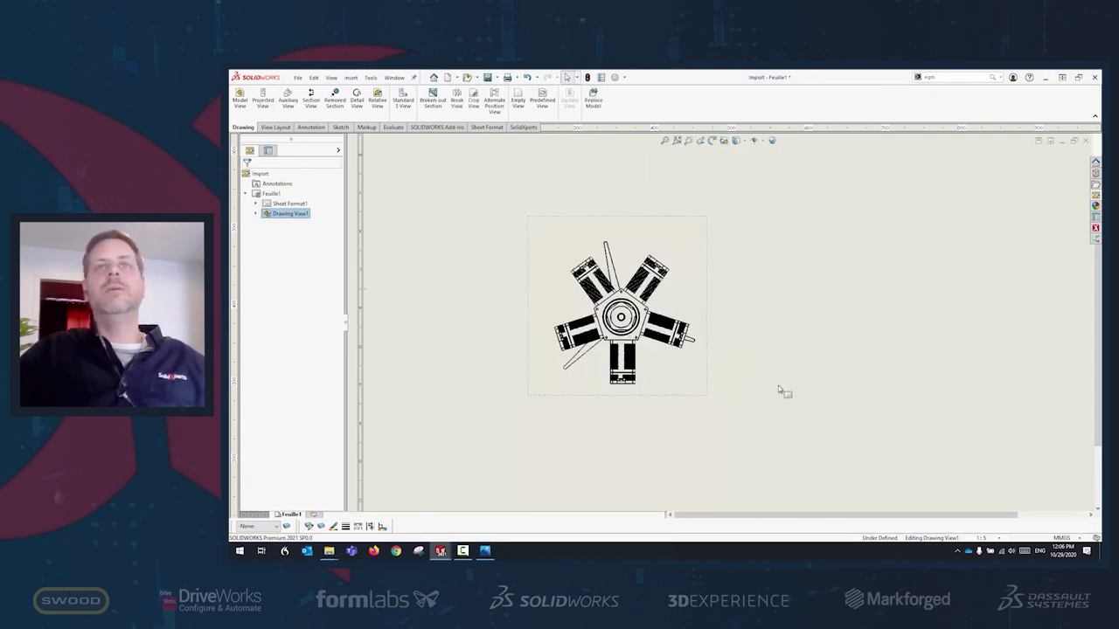
# Insert an indented bill of materials with no numbering for the engine view and place it near the sheet's upper-right corner.
pyautogui.press('f')
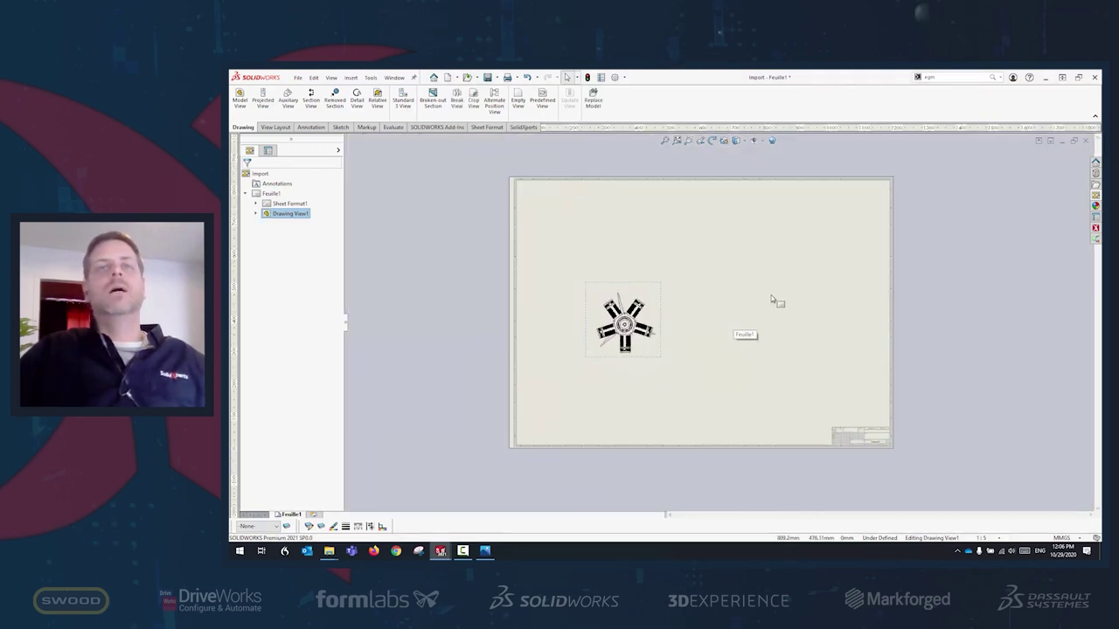
pyautogui.scroll(-3, 742, 307)
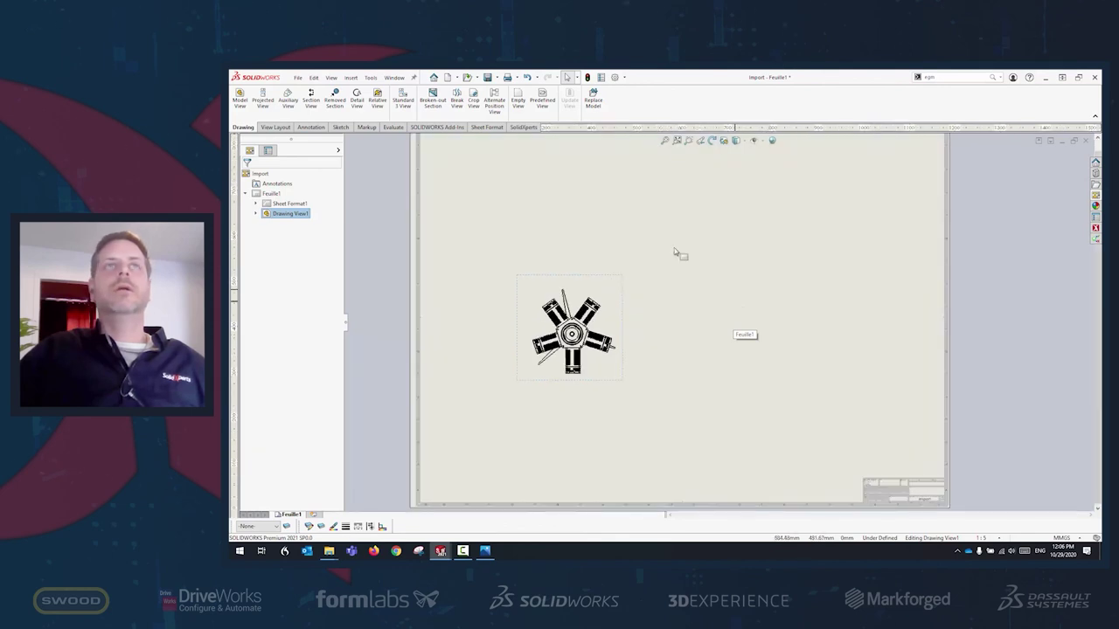
pyautogui.click(271, 127)
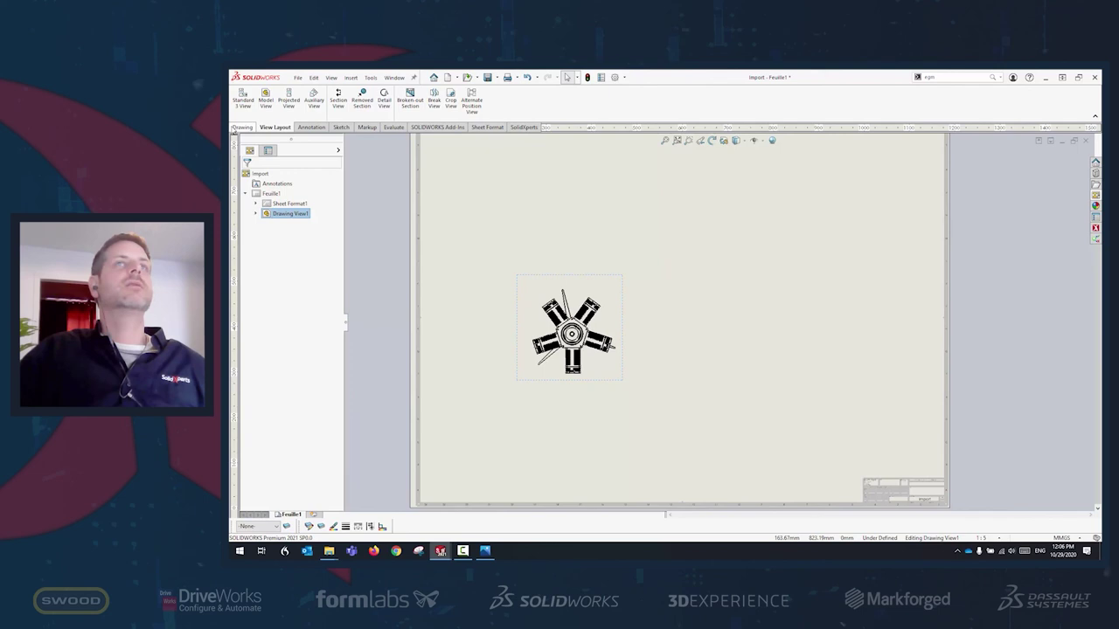
pyautogui.click(310, 127)
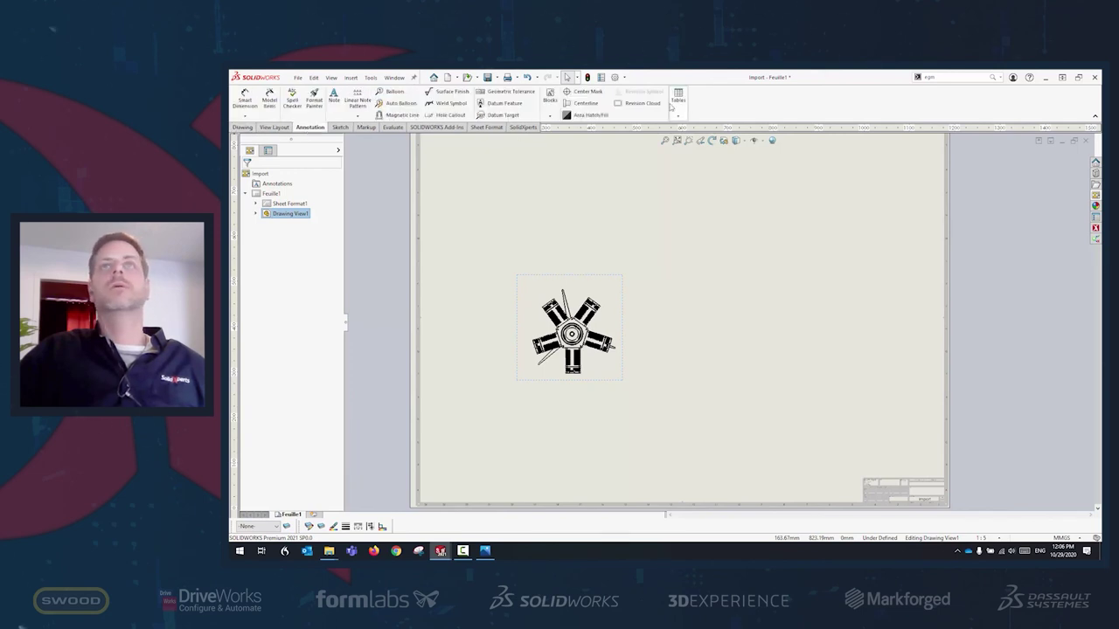
pyautogui.click(678, 114)
pyautogui.click(704, 145)
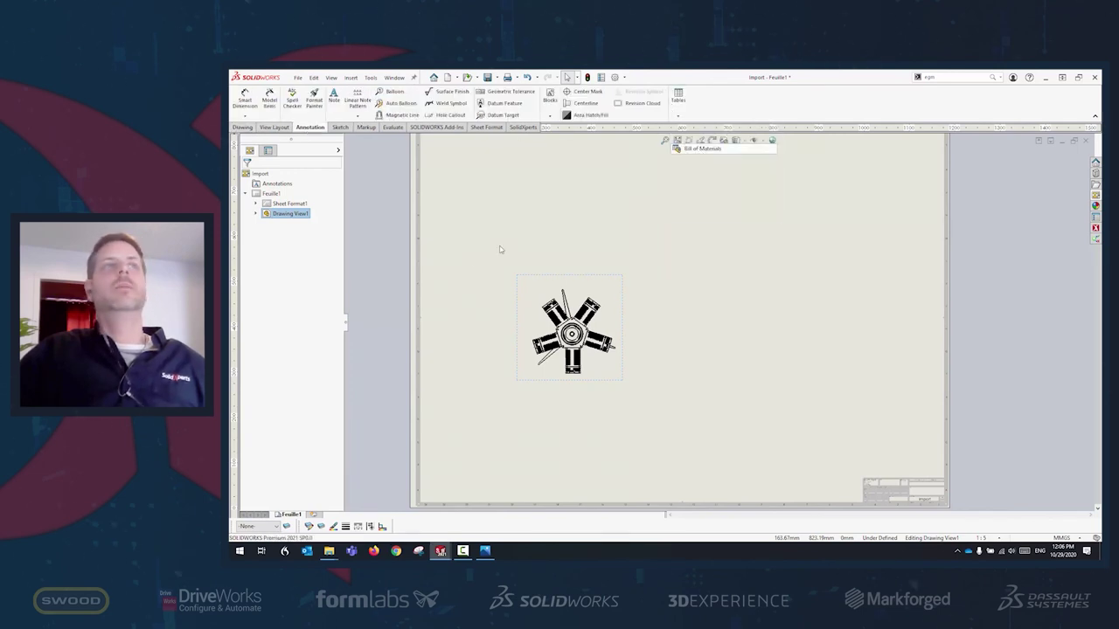
pyautogui.click(258, 255)
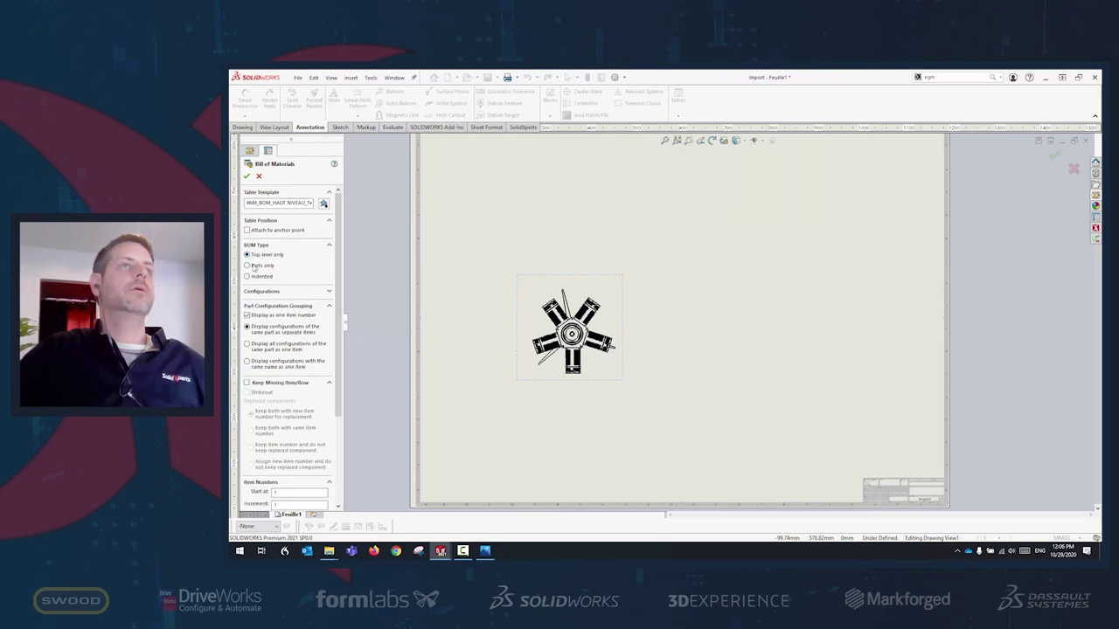
pyautogui.click(257, 277)
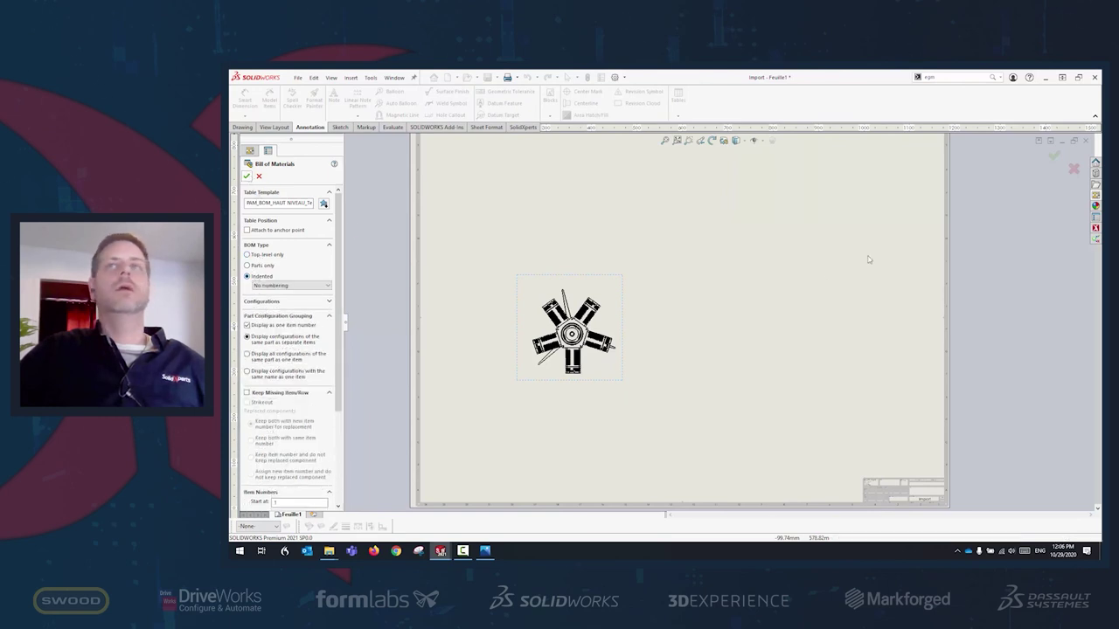
pyautogui.press('Return')
pyautogui.click(797, 256)
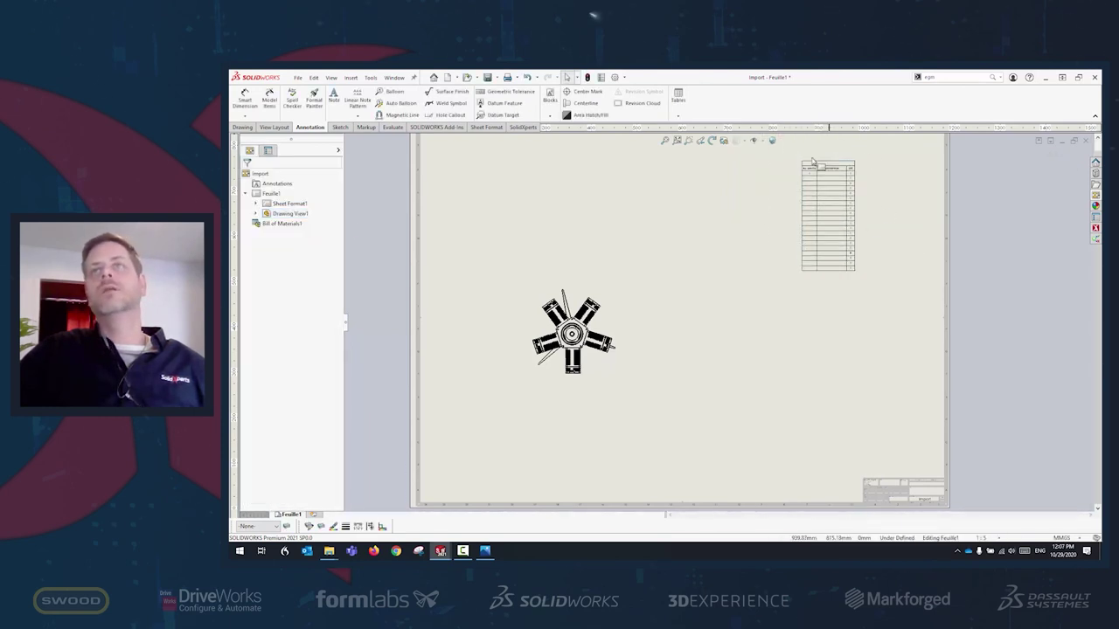
# Add four circular item-number balloons to the engine view, calling out the upper-right cylinder, propeller blade, crankcase cover and right-hand cylinder.
pyautogui.click(390, 91)
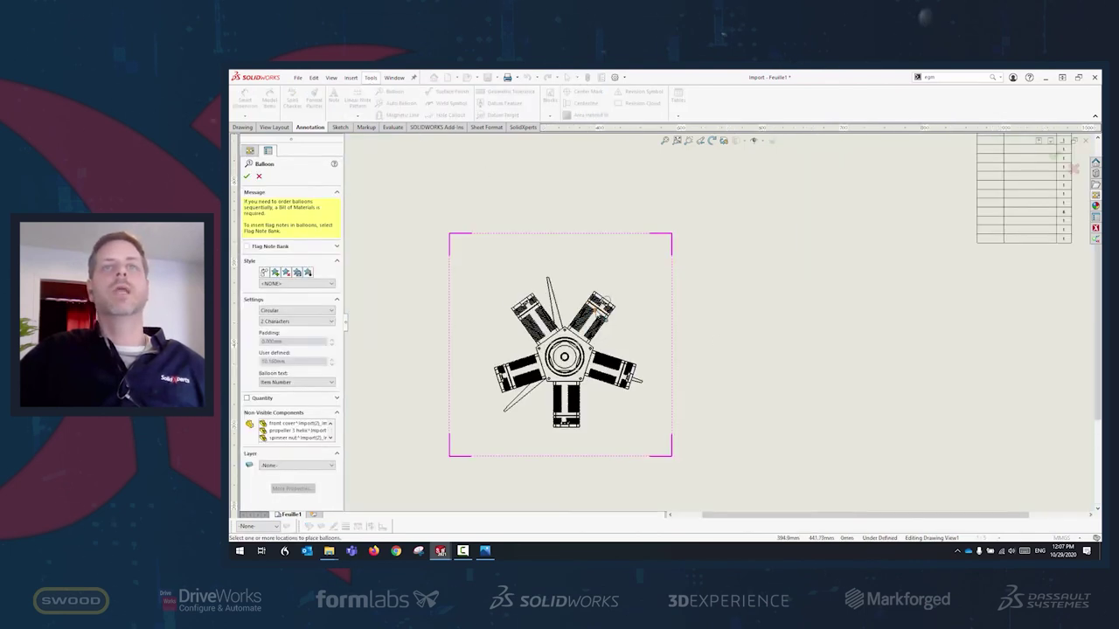
pyautogui.click(602, 306)
pyautogui.click(565, 310)
pyautogui.click(580, 267)
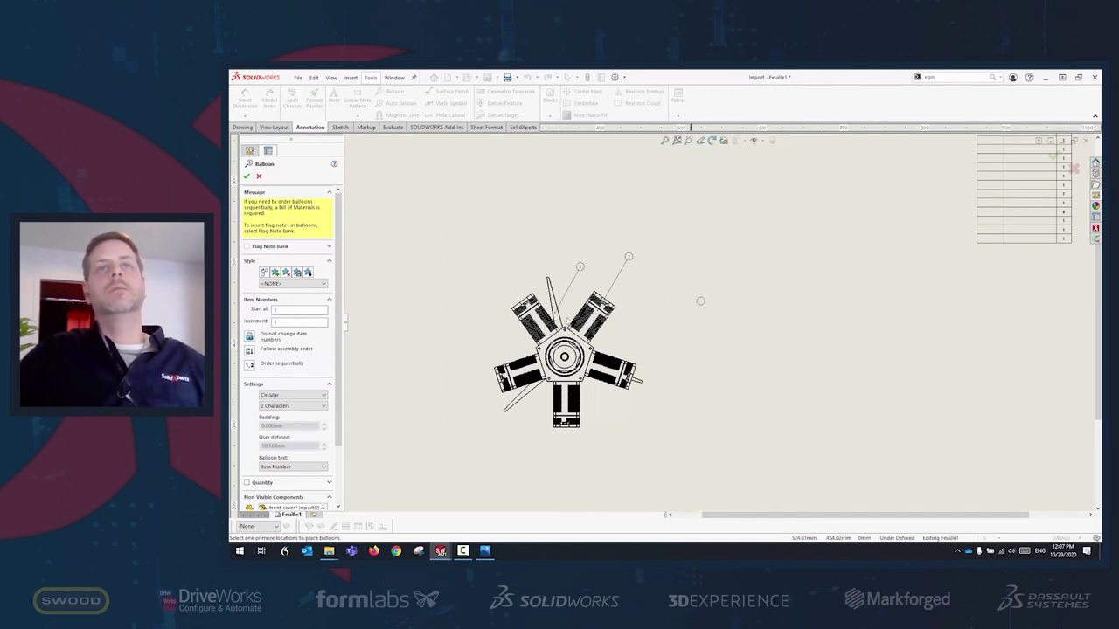
pyautogui.scroll(-2, 622, 299)
pyautogui.click(651, 328)
pyautogui.click(721, 293)
pyautogui.click(718, 374)
pyautogui.click(710, 416)
pyautogui.press('Escape')
pyautogui.press('f')
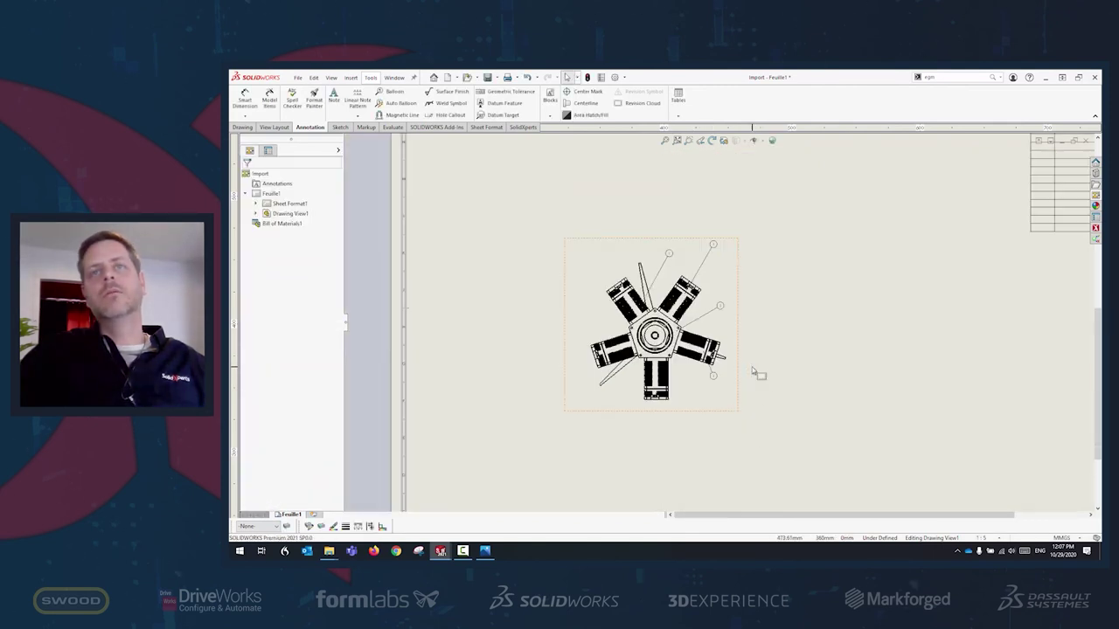
# Expand the bill of materials' assembly structure and examine its component hierarchy and balloon indicators across the rows, then close the table.
pyautogui.scroll(4, 757, 375)
pyautogui.scroll(-5, 801, 272)
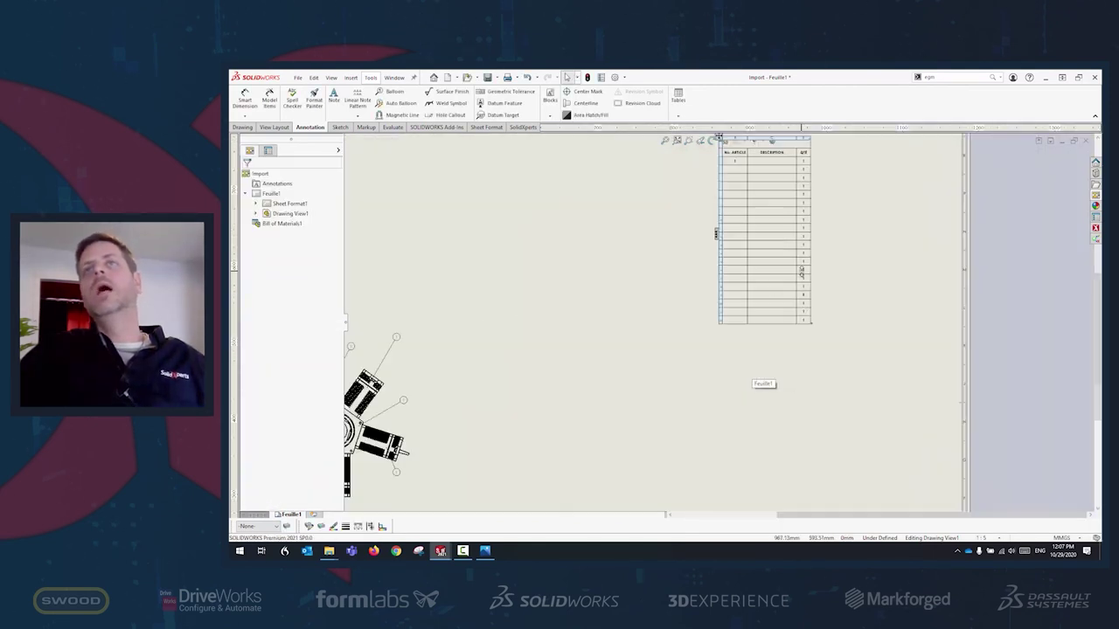
pyautogui.scroll(-3, 760, 166)
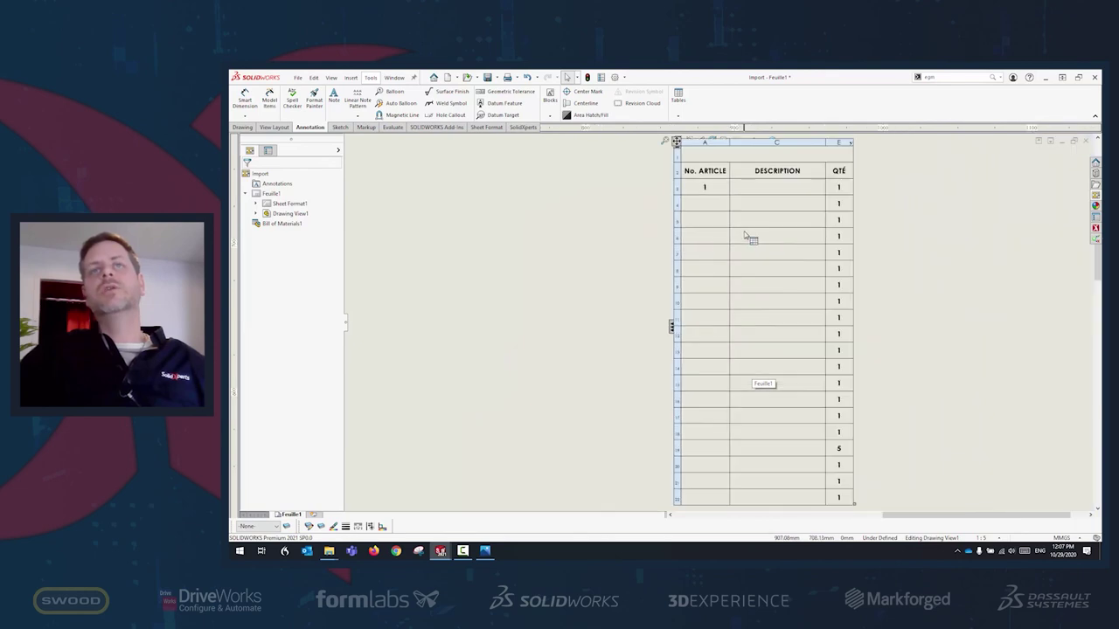
pyautogui.click(671, 327)
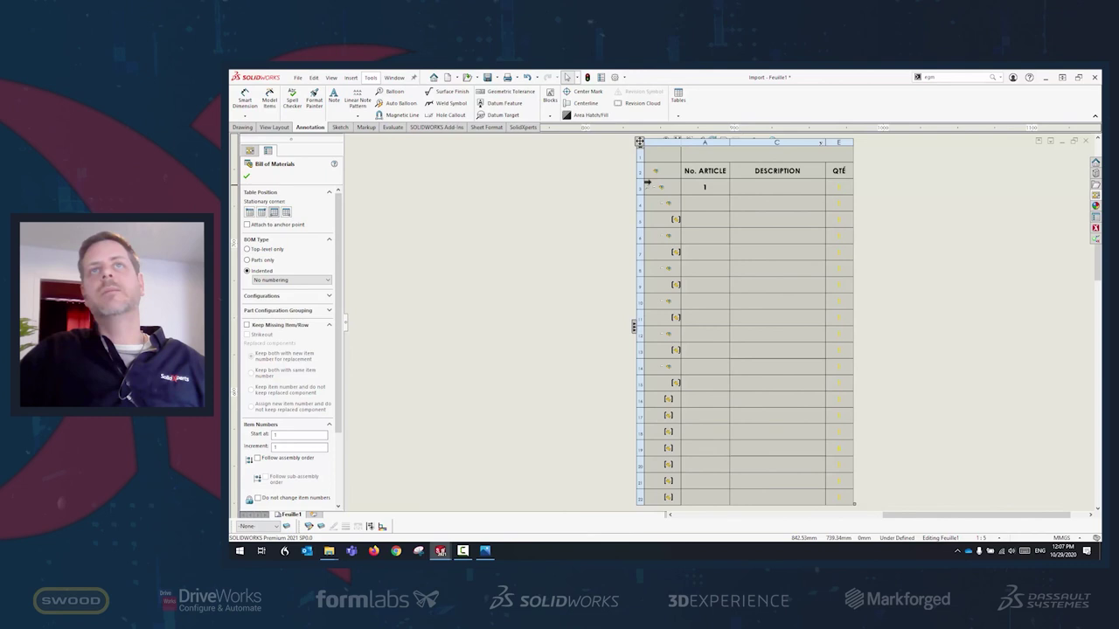
pyautogui.scroll(-8, 647, 187)
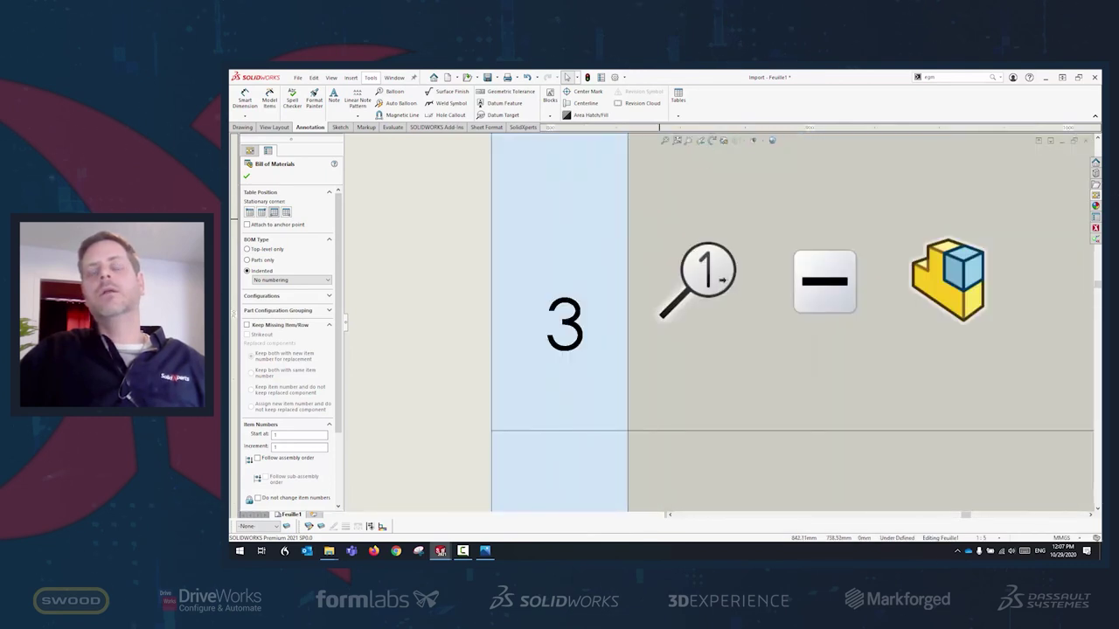
pyautogui.scroll(-1, 657, 186)
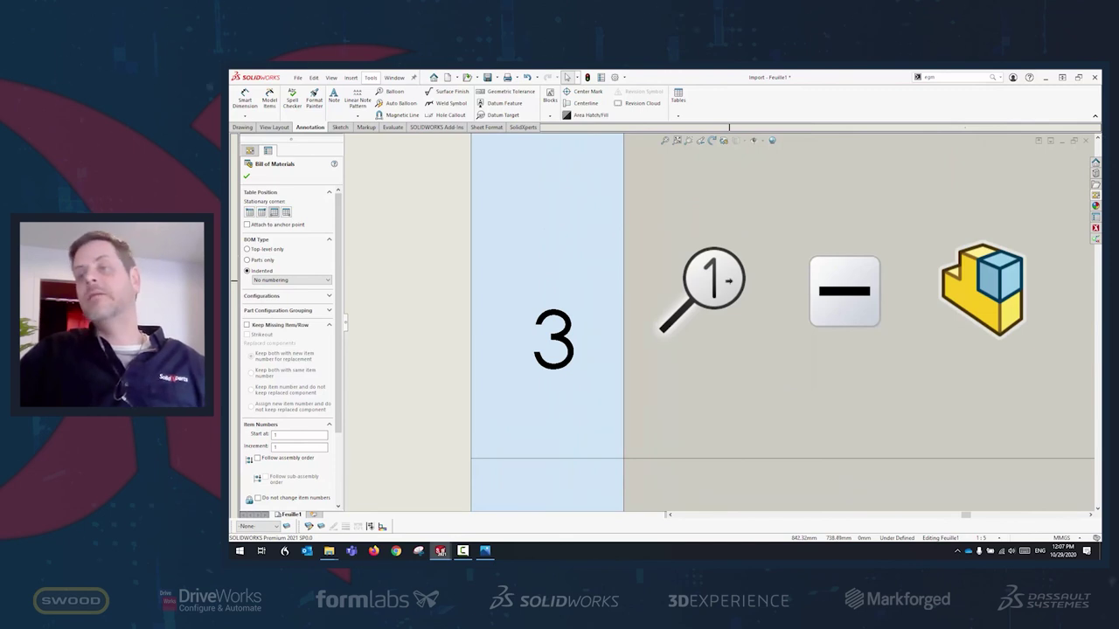
pyautogui.scroll(10, 725, 310)
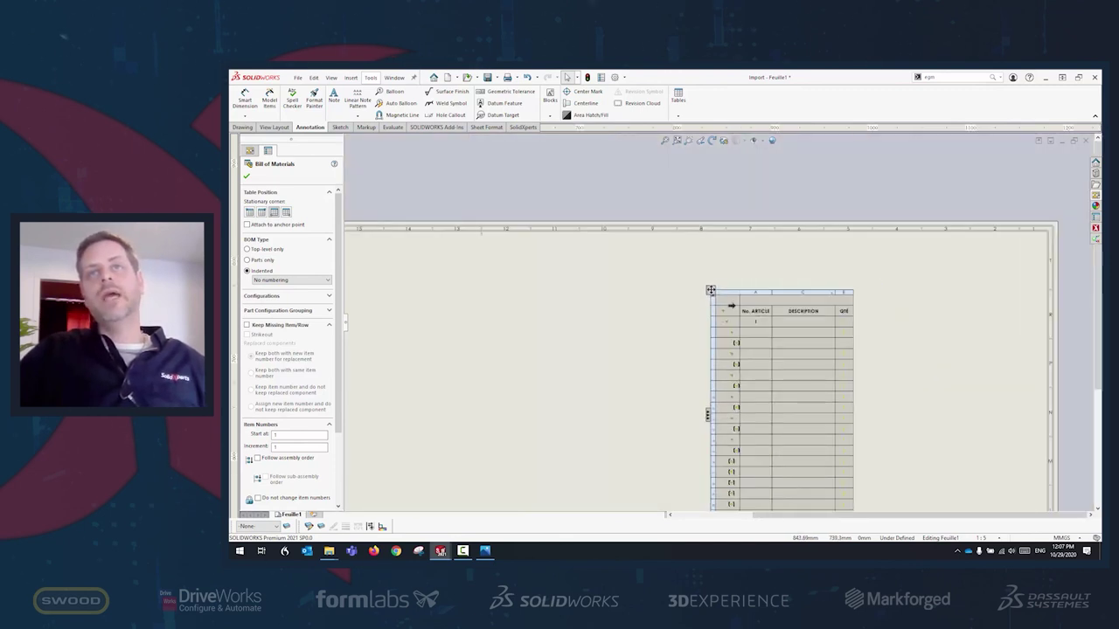
pyautogui.scroll(-3, 633, 421)
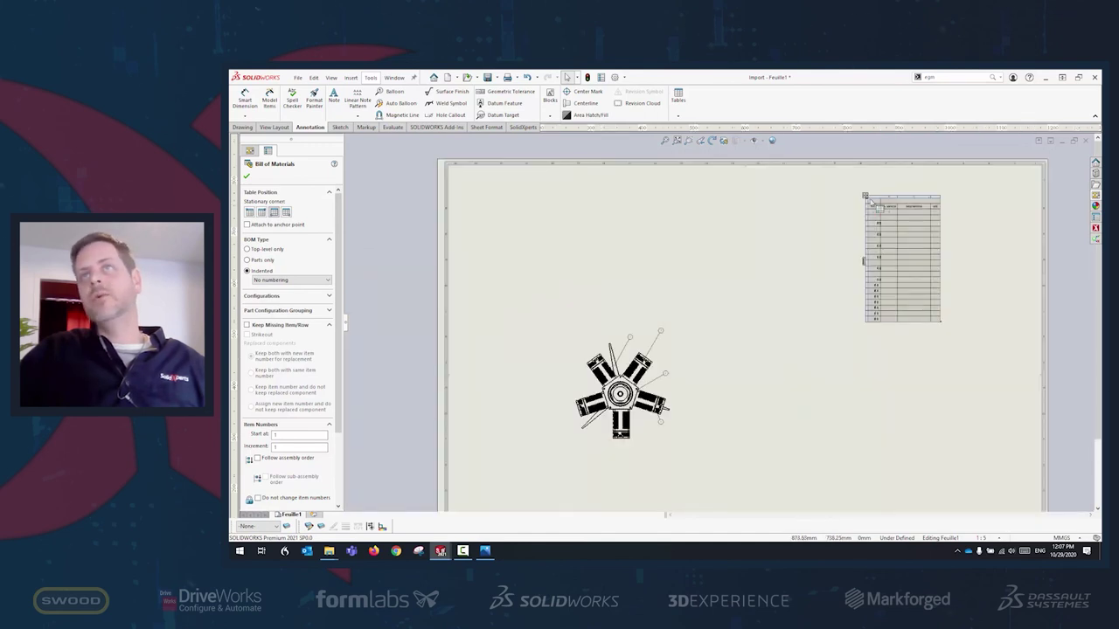
pyautogui.scroll(-1, 820, 274)
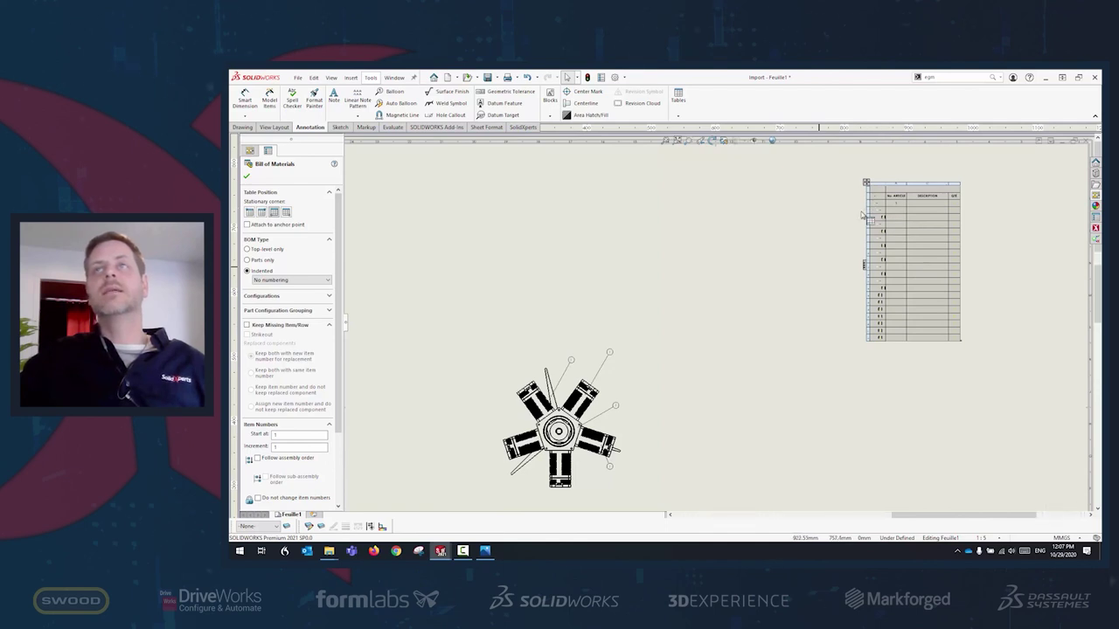
pyautogui.scroll(3, 870, 207)
pyautogui.scroll(2, 708, 256)
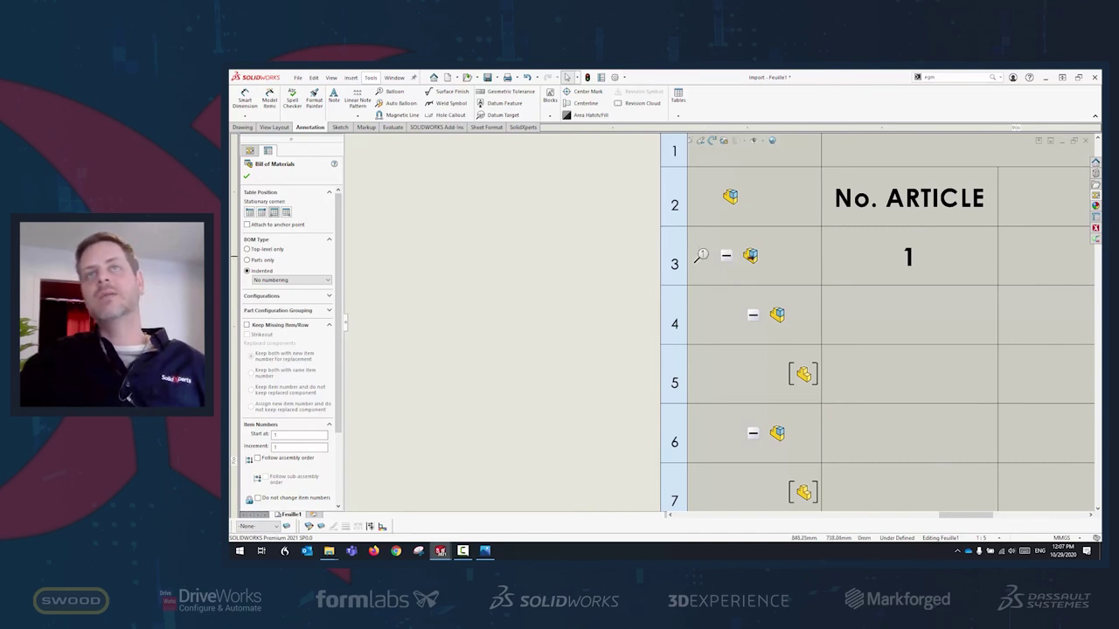
pyautogui.scroll(-3, 664, 289)
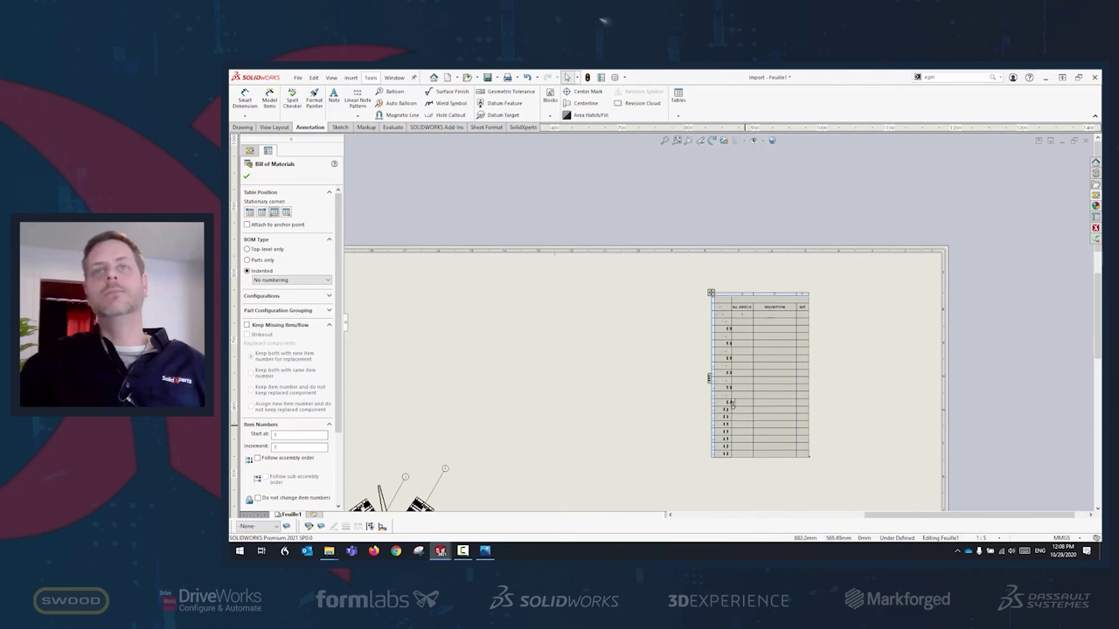
pyautogui.scroll(1, 682, 378)
pyautogui.scroll(3, 681, 379)
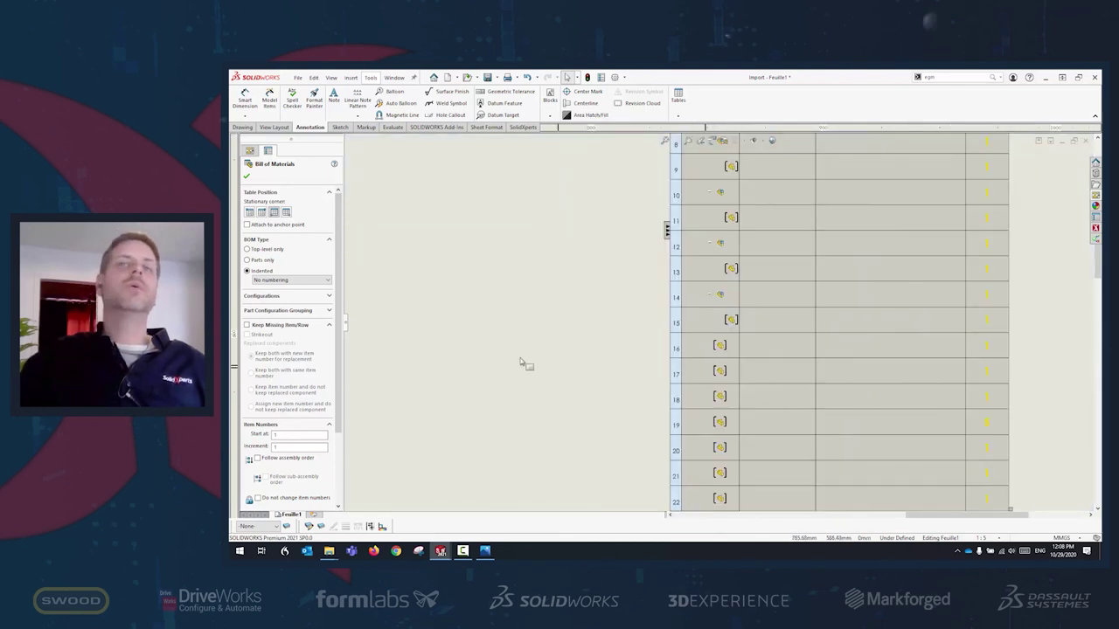
pyautogui.scroll(-4, 652, 365)
pyautogui.scroll(-3, 652, 365)
pyautogui.press('Return')
# Paste a copy of the ballooned engine view, separate it from the original and line it up horizontally beside it.
pyautogui.scroll(-3, 647, 376)
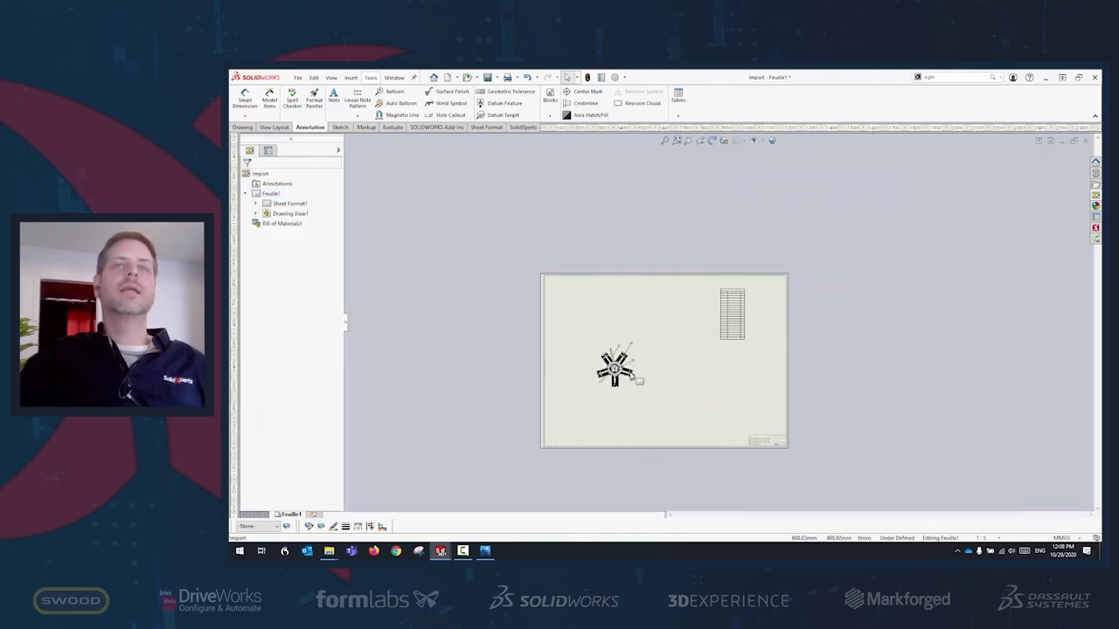
pyautogui.scroll(3, 678, 367)
pyautogui.scroll(2, 678, 367)
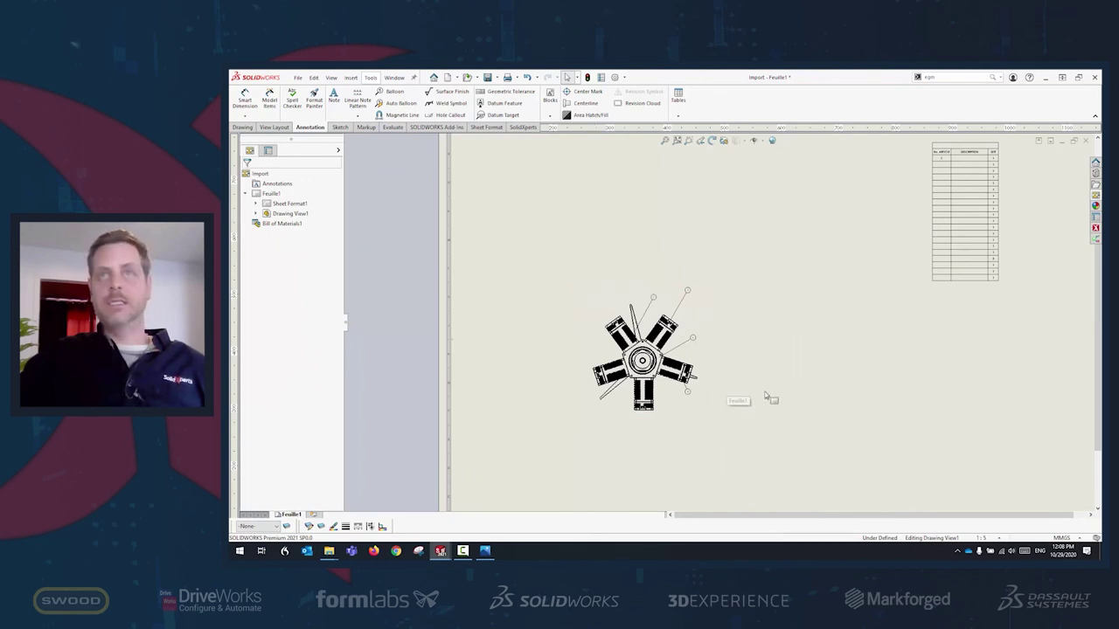
pyautogui.hotkey('ctrl', 'v')
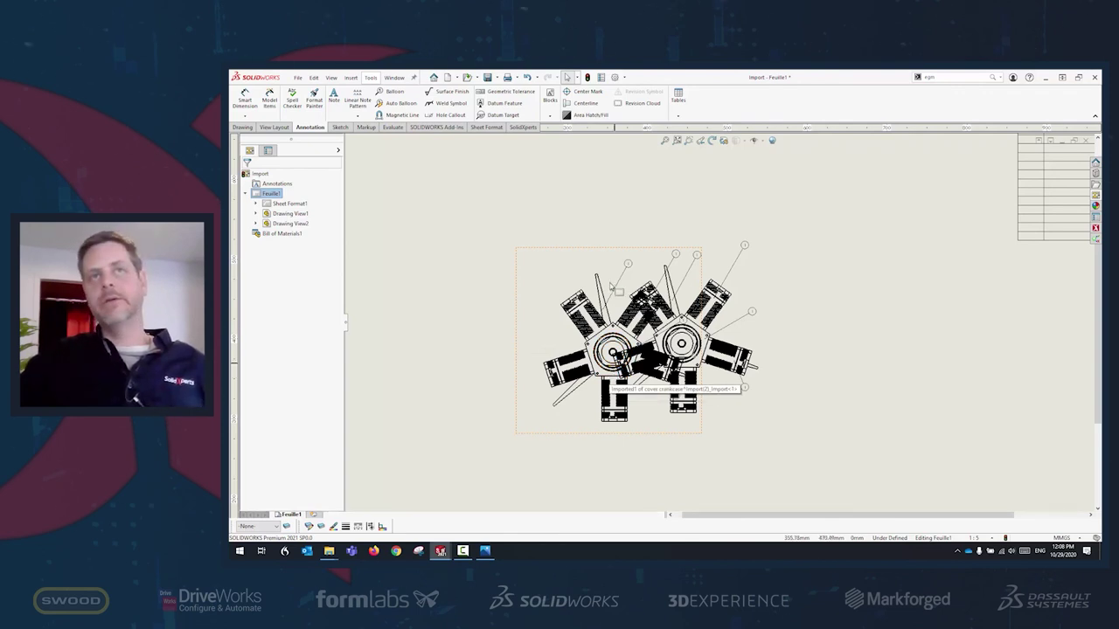
pyautogui.moveTo(607, 247)
pyautogui.mouseDown()
pyautogui.moveTo(612, 300)
pyautogui.moveTo(463, 181)
pyautogui.mouseUp()
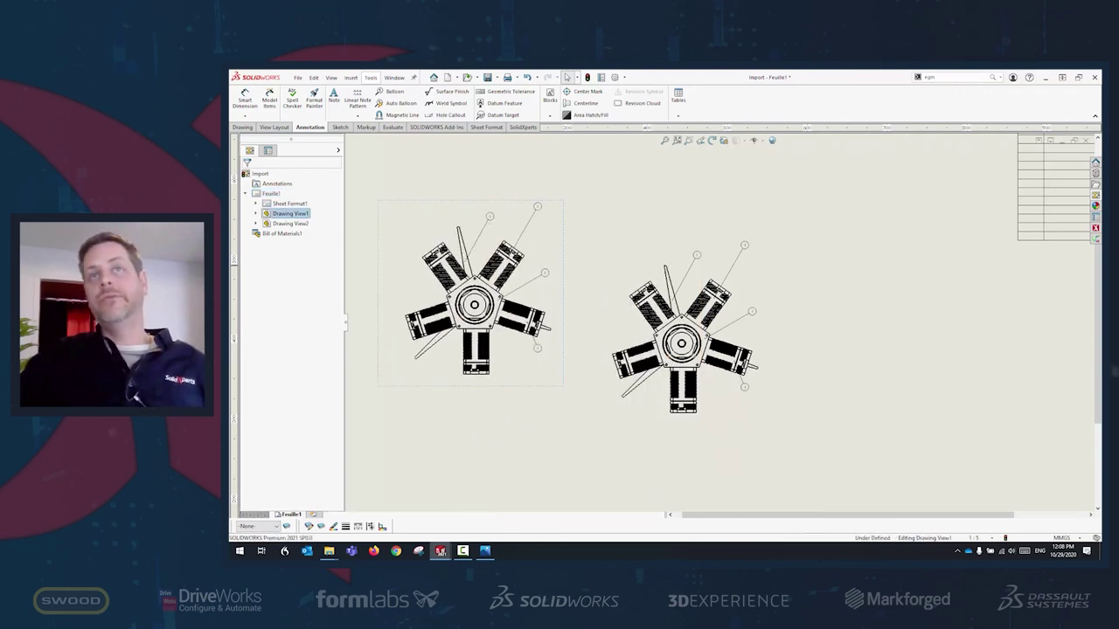
pyautogui.moveTo(749, 232)
pyautogui.mouseDown()
pyautogui.moveTo(784, 274)
pyautogui.moveTo(762, 224)
pyautogui.mouseUp()
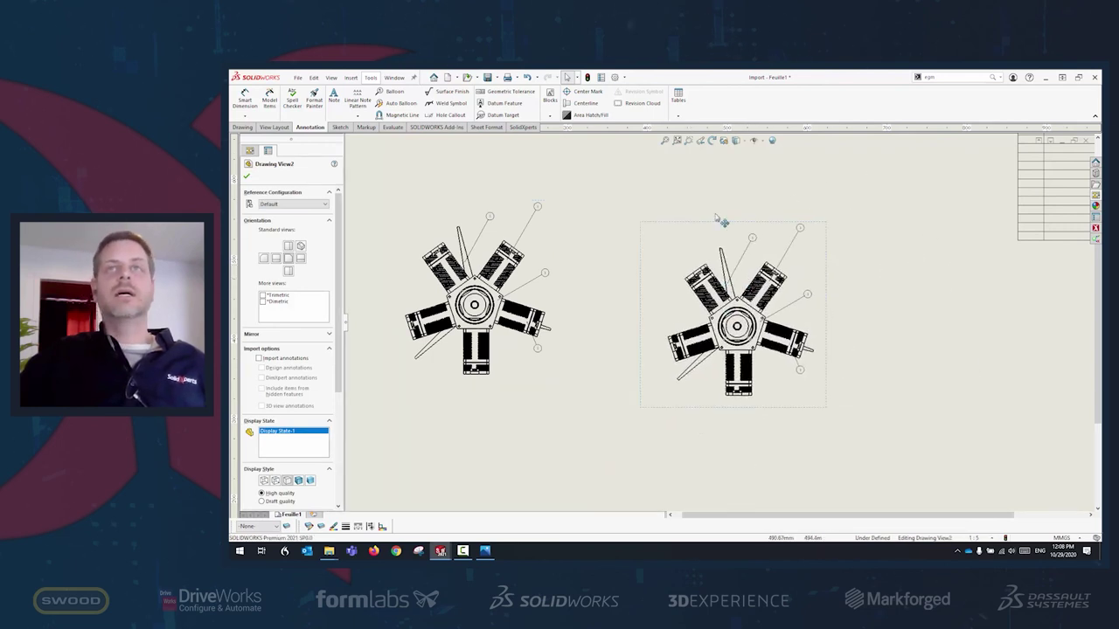
pyautogui.moveTo(688, 225); pyautogui.dragTo(471, 197)
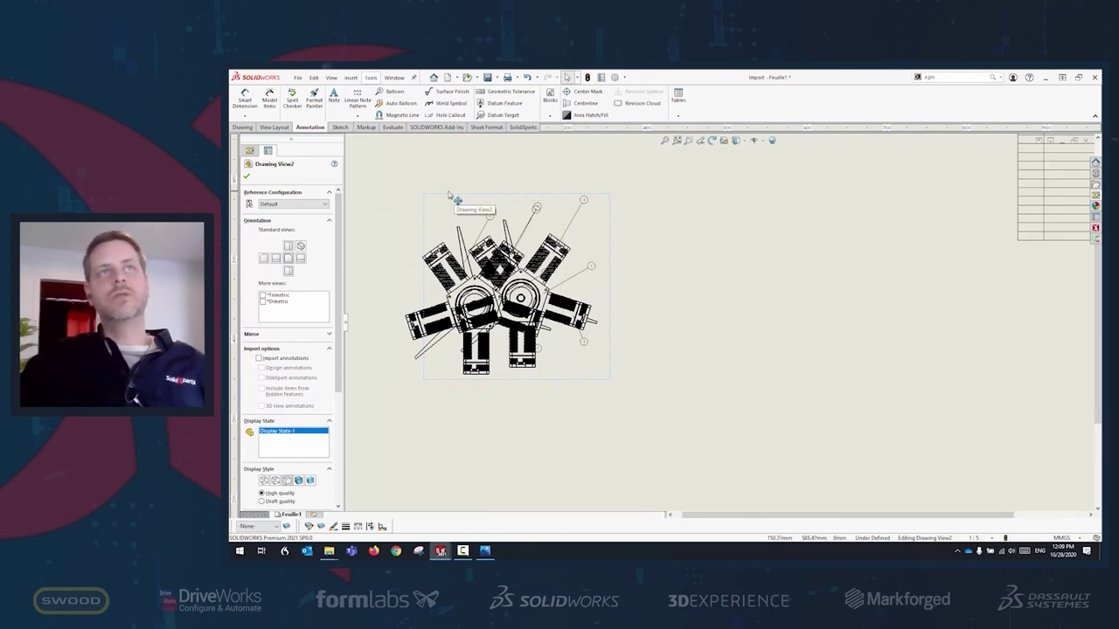
pyautogui.moveTo(455, 195)
pyautogui.mouseDown()
pyautogui.moveTo(622, 173)
pyautogui.moveTo(535, 249)
pyautogui.moveTo(681, 201)
pyautogui.mouseUp()
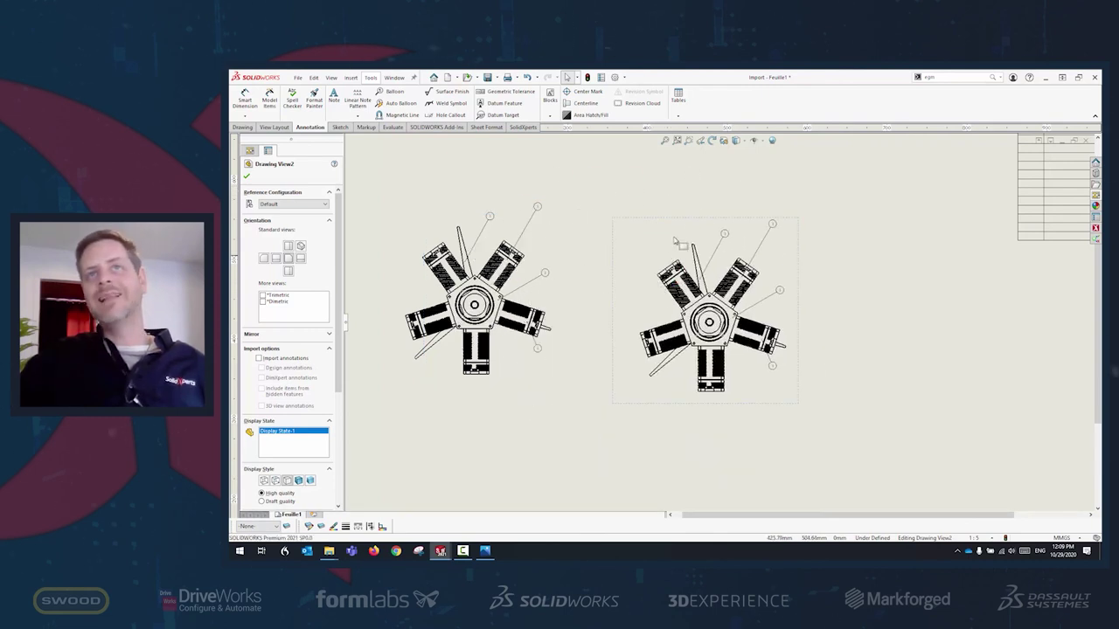
pyautogui.moveTo(679, 248)
pyautogui.mouseDown()
pyautogui.moveTo(679, 291)
pyautogui.moveTo(735, 215)
pyautogui.moveTo(749, 223)
pyautogui.moveTo(766, 196)
pyautogui.mouseUp()
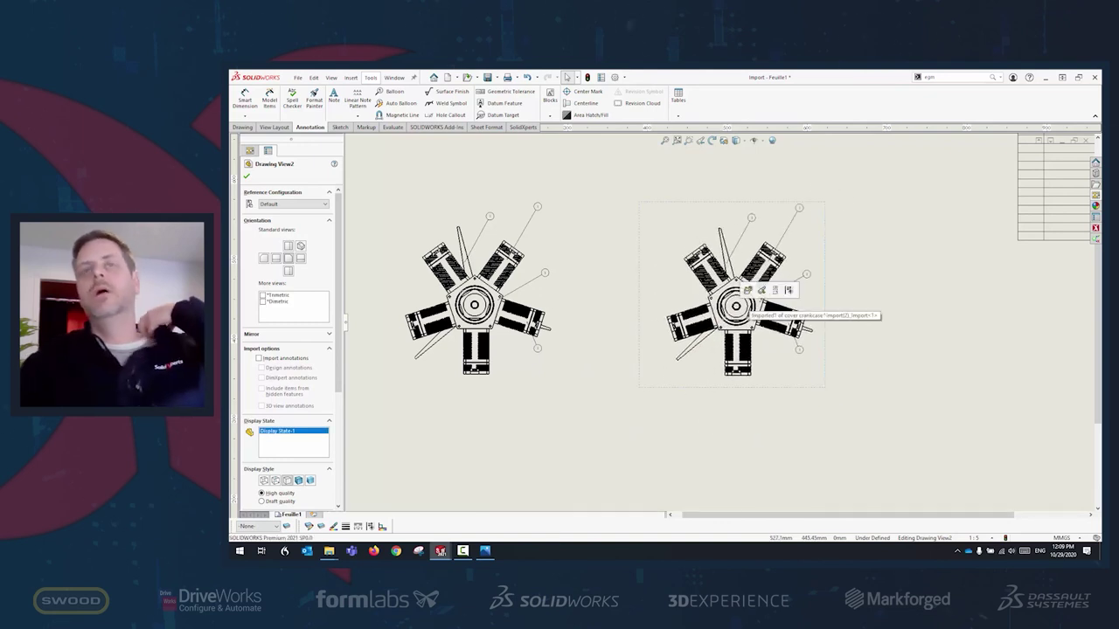
# Start Smart Dimension with rapid dimensioning and examine the copied engine view's cylinders and balloons up close.
pyautogui.press('f')
pyautogui.scroll(-2, 762, 325)
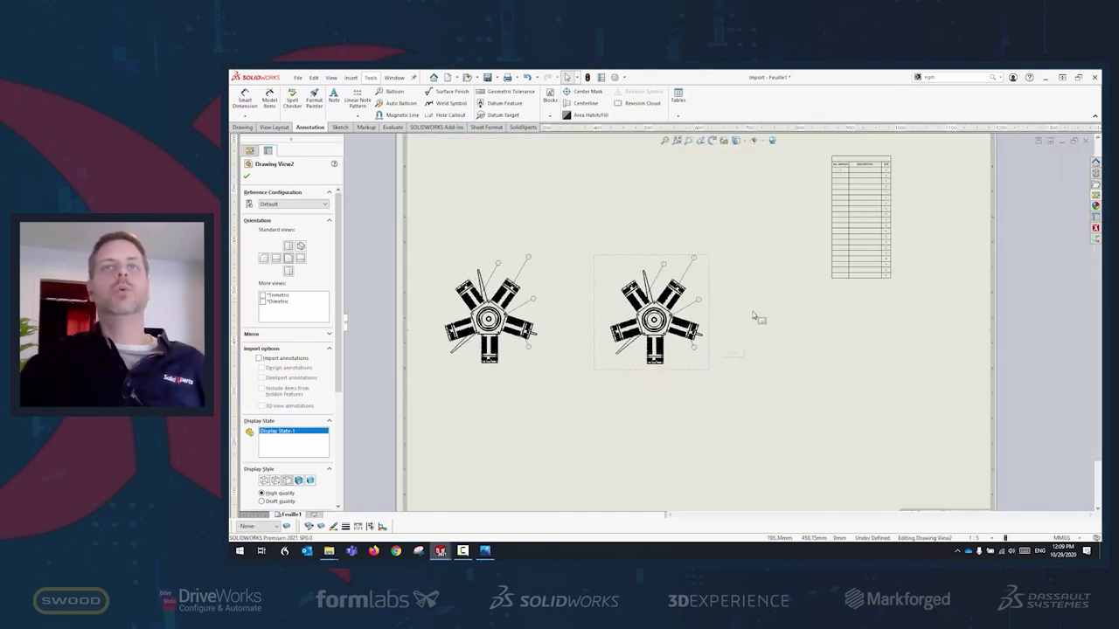
pyautogui.click(545, 207)
pyautogui.click(245, 98)
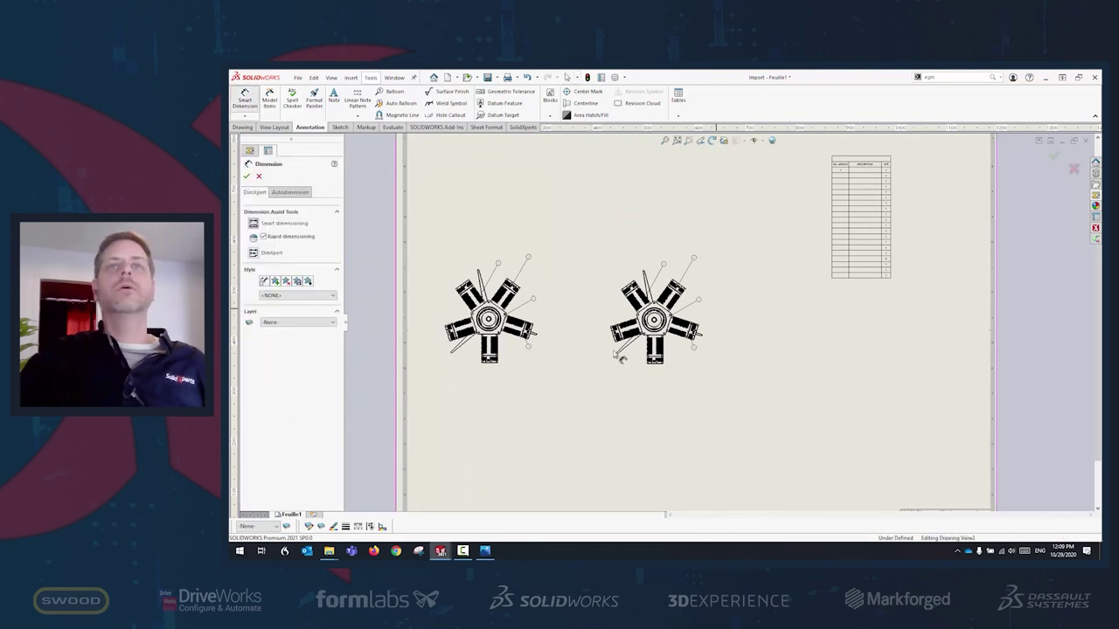
pyautogui.scroll(-6, 633, 284)
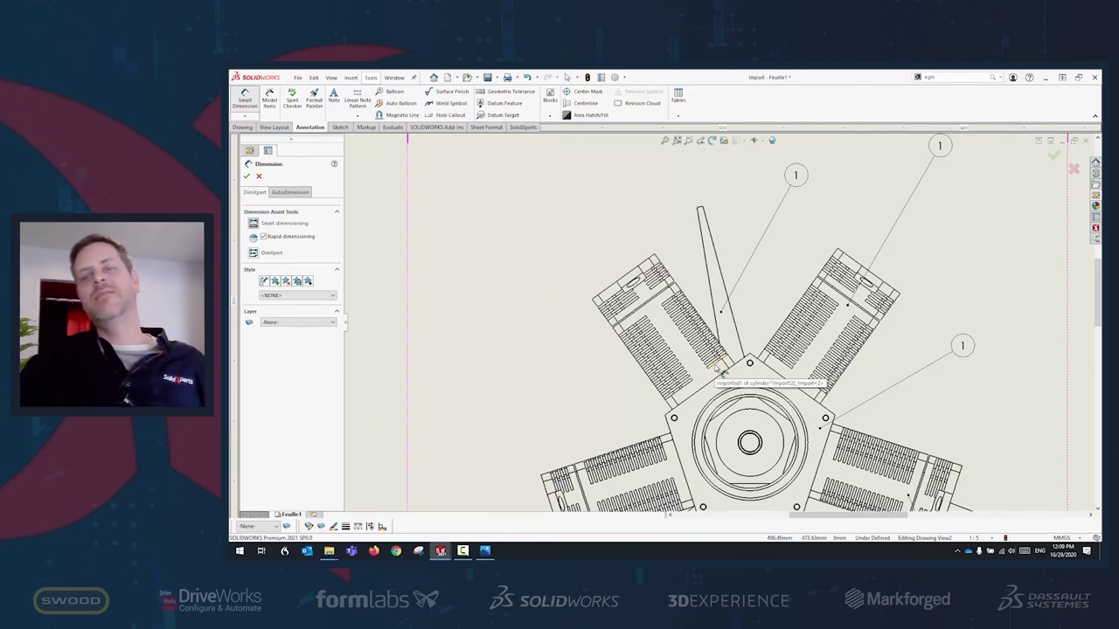
pyautogui.press('f')
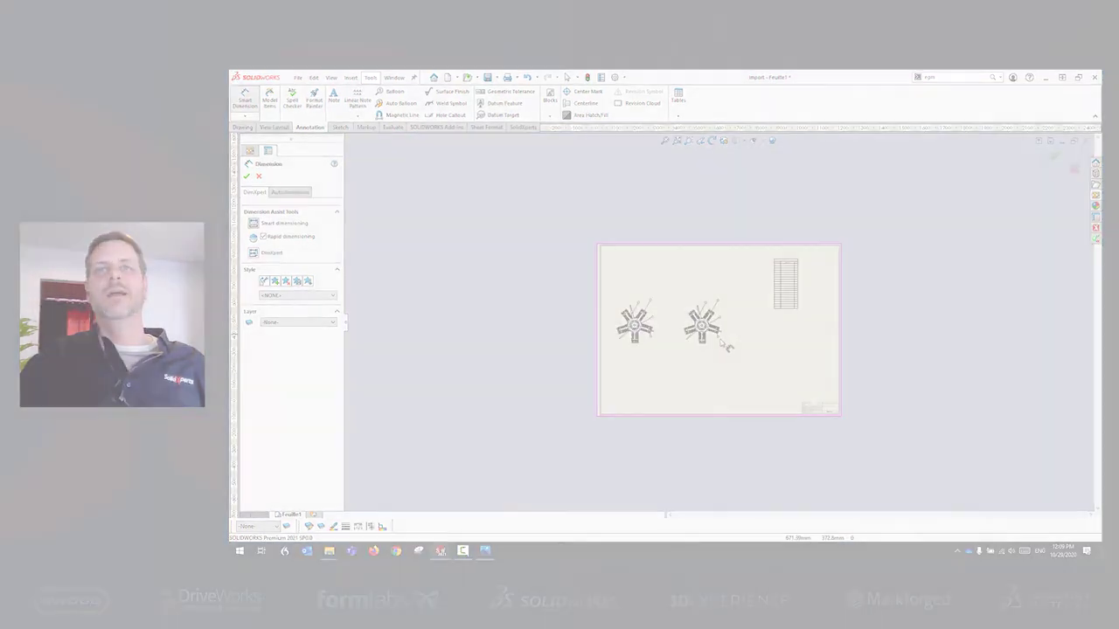